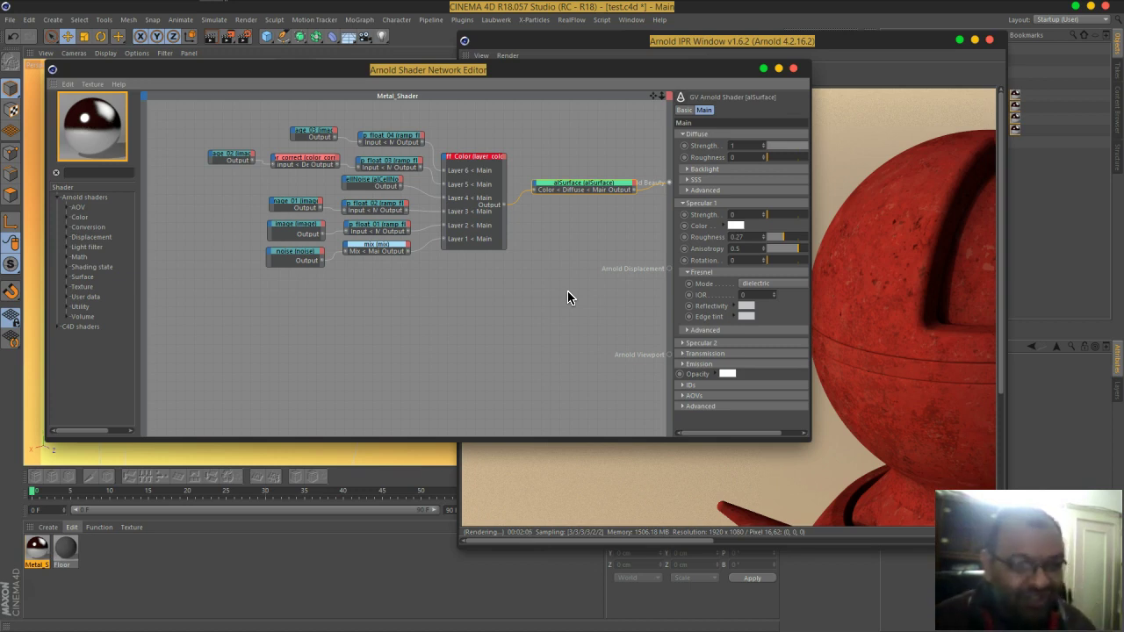
Step: Bring the Arnold IPR window forward and drag the render until the red sphere is centred
{"action": "left_click", "coordinate": [843, 65]}
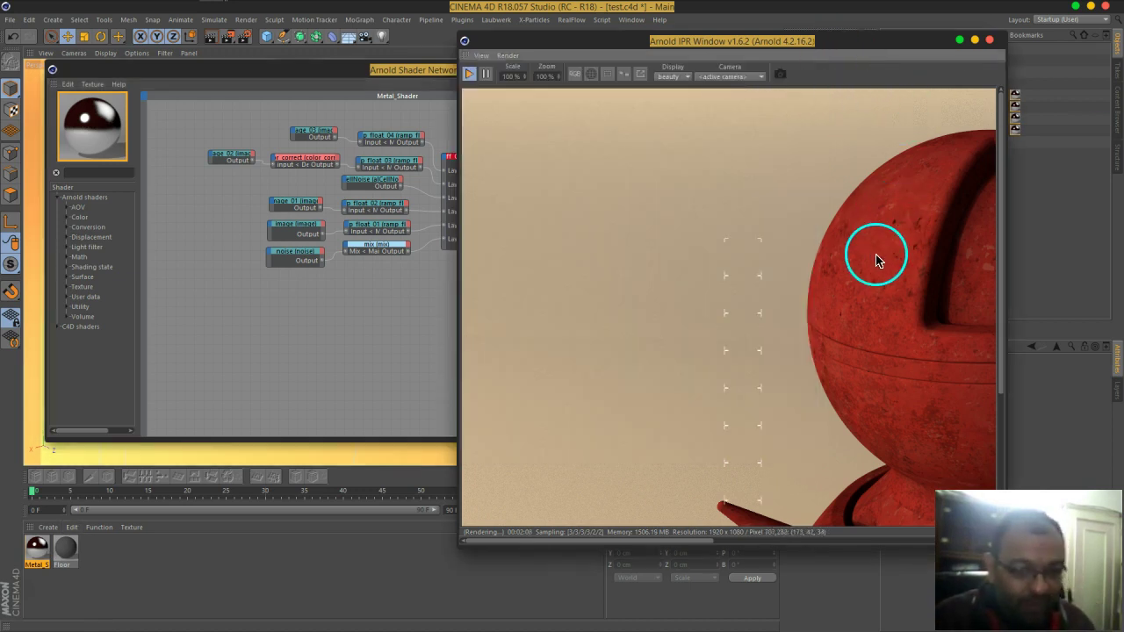
{"action": "left_click_drag", "start_coordinate": [877, 260], "coordinate": [685, 194]}
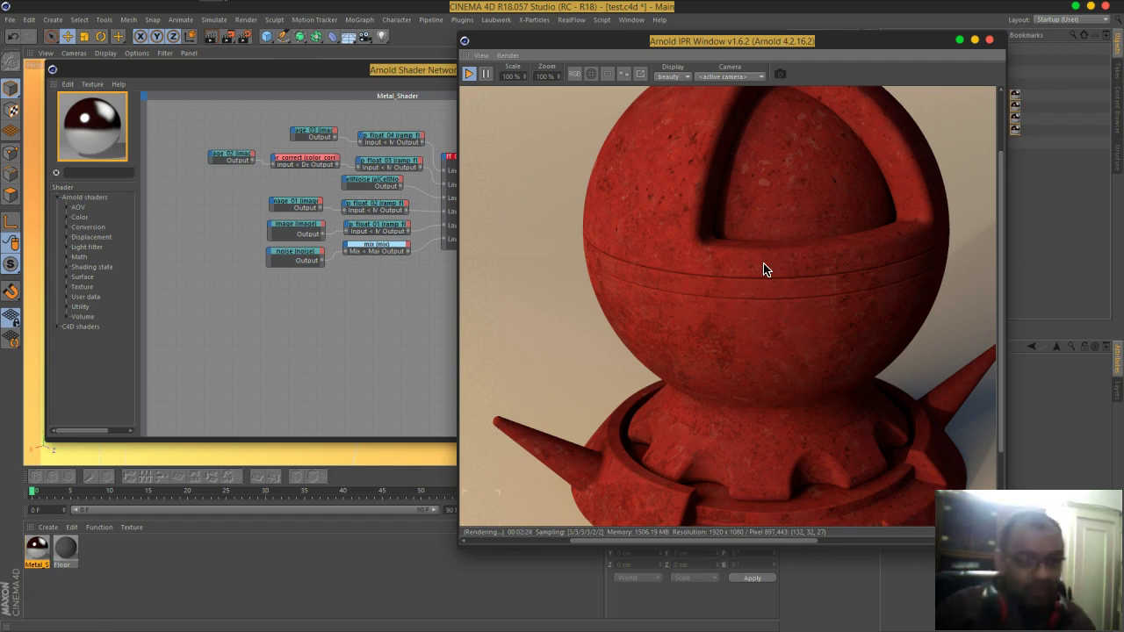
{"action": "mouse_move", "coordinate": [764, 271]}
{"action": "left_mouse_down"}
{"action": "mouse_move", "coordinate": [662, 245]}
{"action": "mouse_move", "coordinate": [674, 235]}
{"action": "left_mouse_up"}
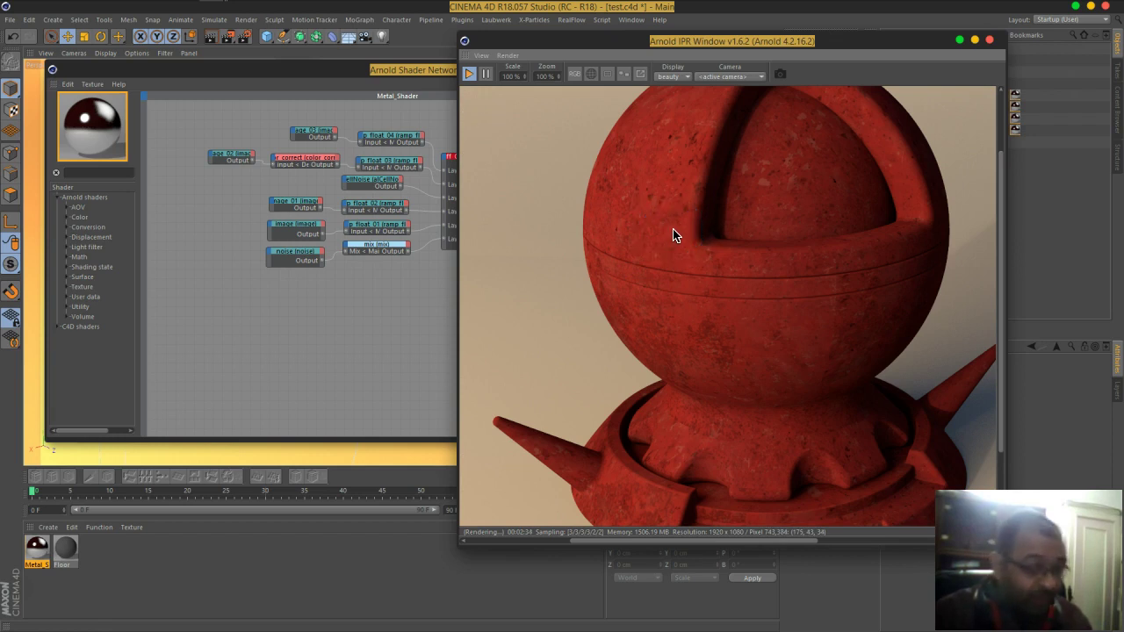
{"action": "mouse_move", "coordinate": [674, 236]}
{"action": "left_mouse_down"}
{"action": "mouse_move", "coordinate": [647, 314]}
{"action": "mouse_move", "coordinate": [404, 72]}
{"action": "mouse_move", "coordinate": [355, 70]}
{"action": "left_mouse_up"}
Step: Widen the shader network editor and its attribute panel, then shift the editor left beside the IPR
{"action": "left_click", "coordinate": [363, 72]}
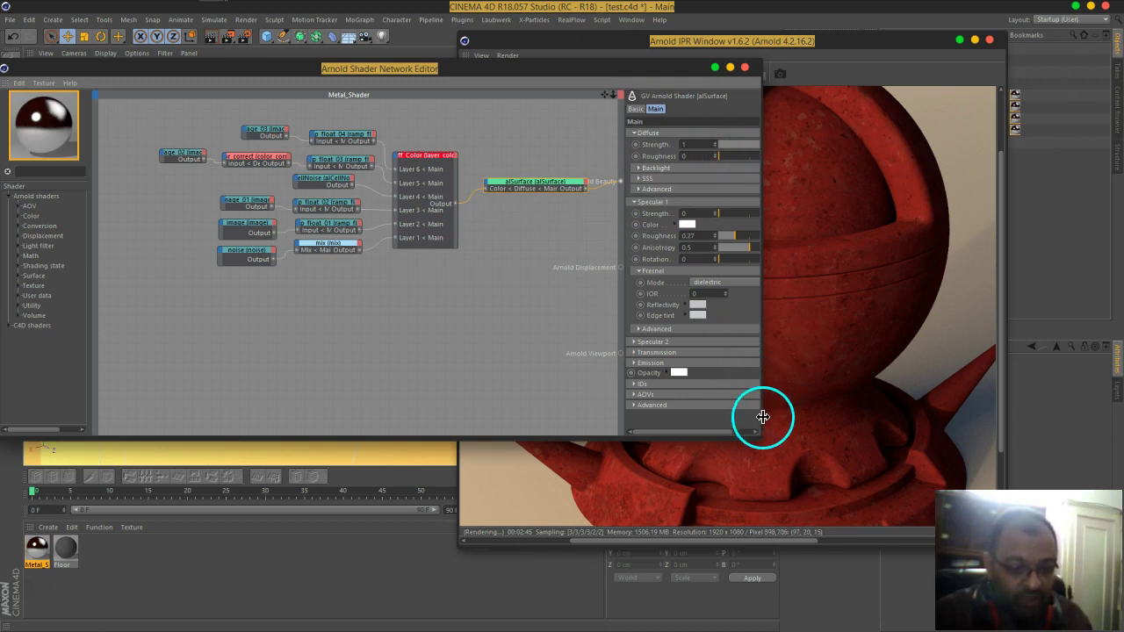
{"action": "left_click_drag", "start_coordinate": [762, 414], "coordinate": [914, 414]}
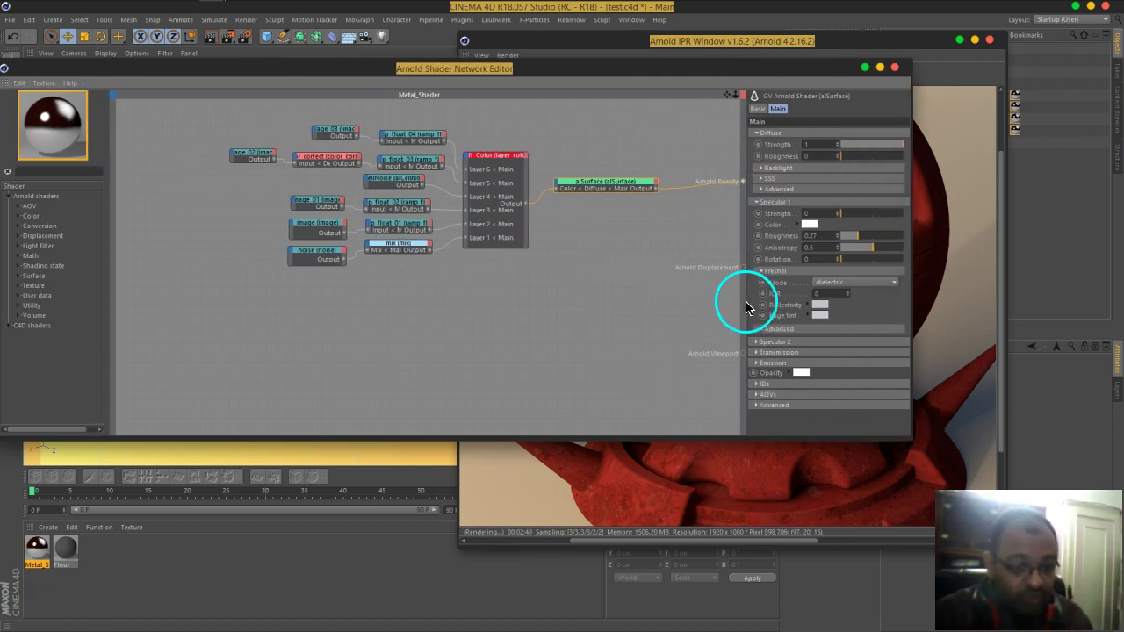
{"action": "left_click_drag", "start_coordinate": [745, 299], "coordinate": [711, 302]}
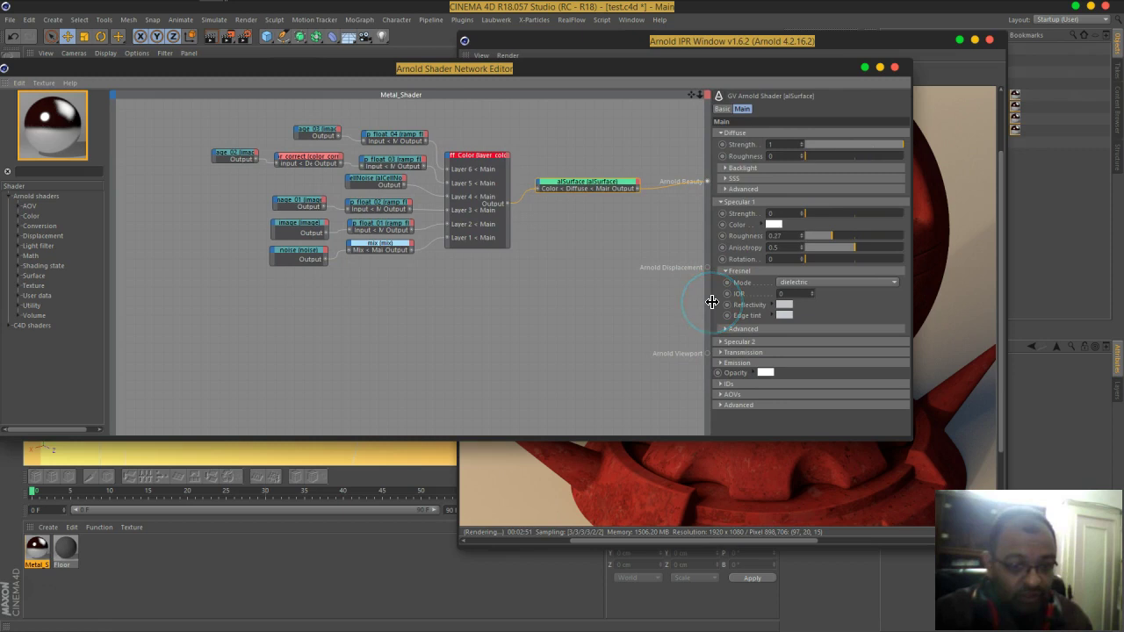
{"action": "left_click", "coordinate": [791, 293]}
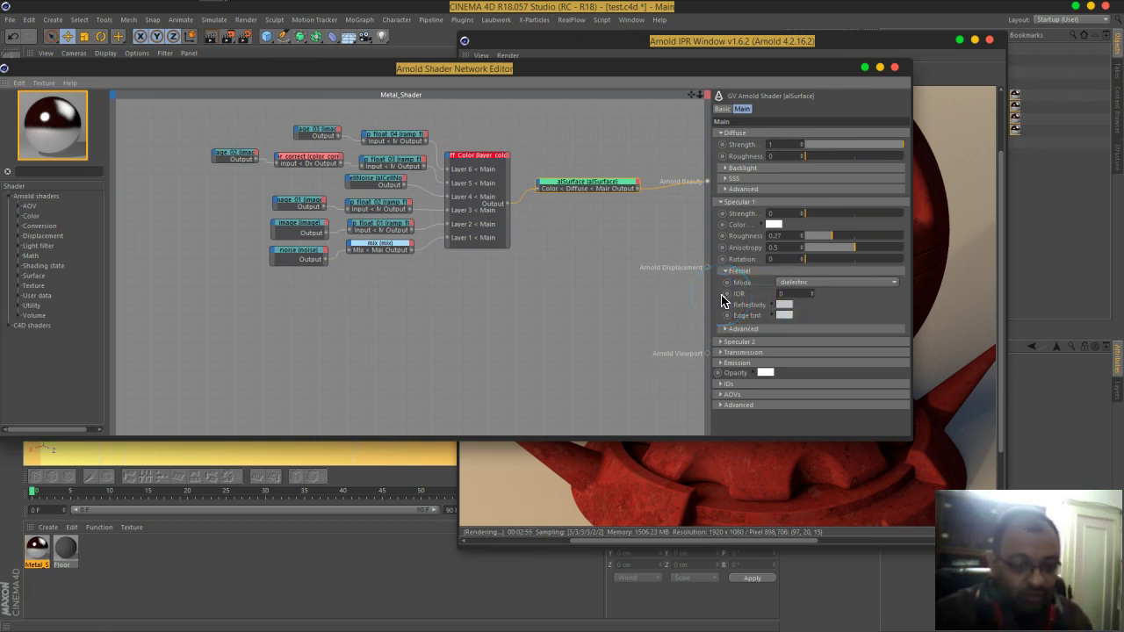
{"action": "left_click", "coordinate": [741, 277]}
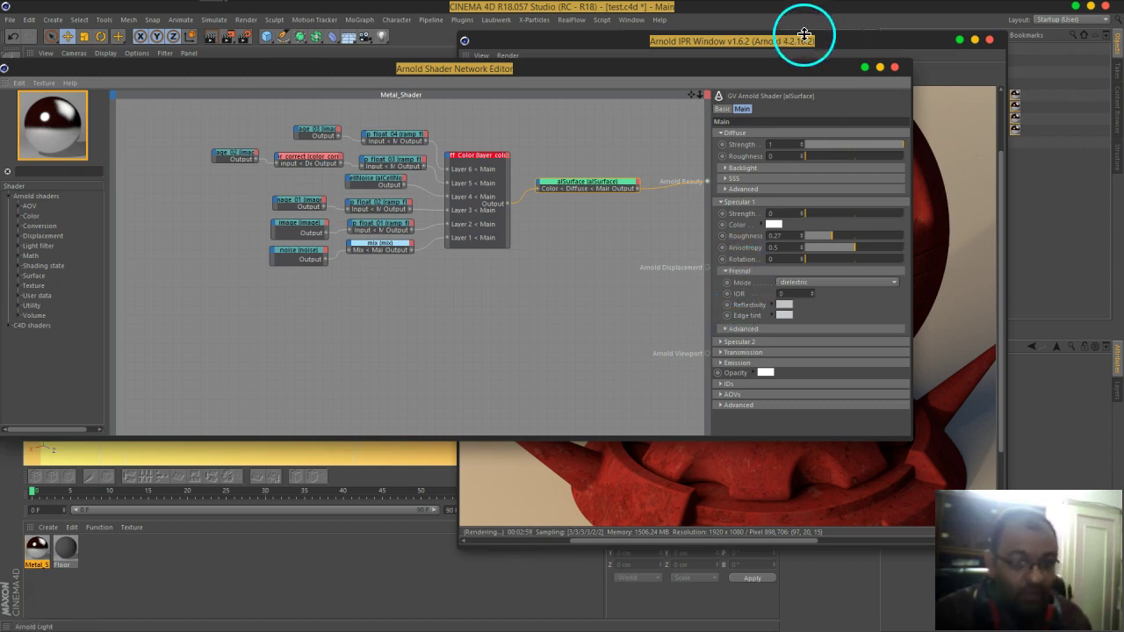
{"action": "left_click_drag", "start_coordinate": [758, 68], "coordinate": [458, 71]}
{"action": "left_click", "coordinate": [531, 205]}
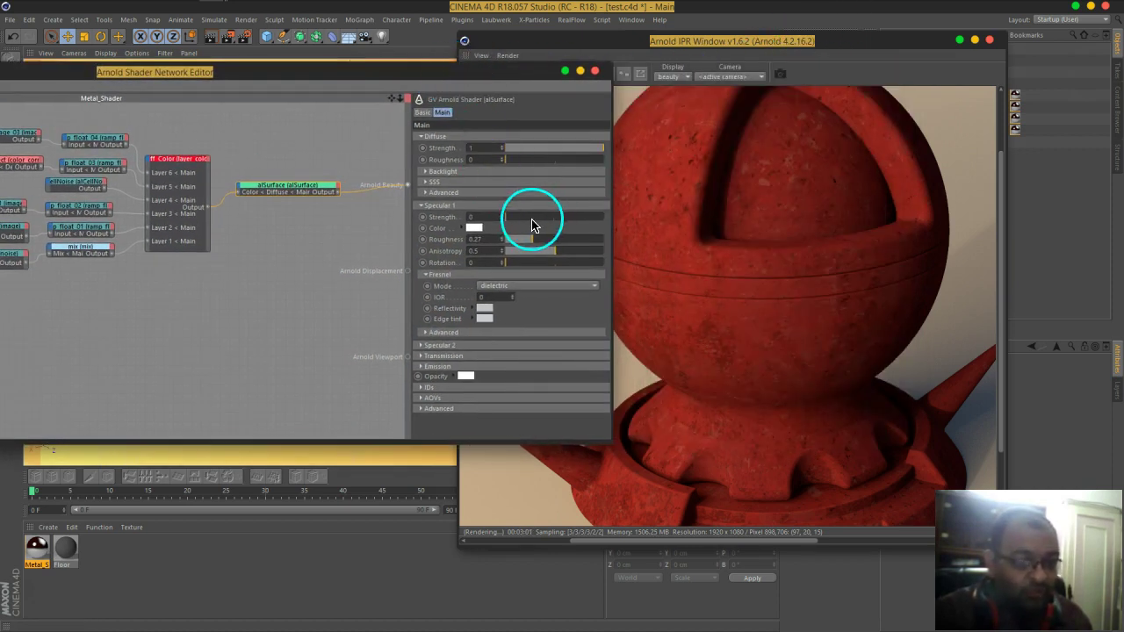
Step: Raise Specular 1 strength to 1 and Fresnel IOR to 20 for a polished silver metal render
{"action": "left_click_drag", "start_coordinate": [532, 218], "coordinate": [682, 225]}
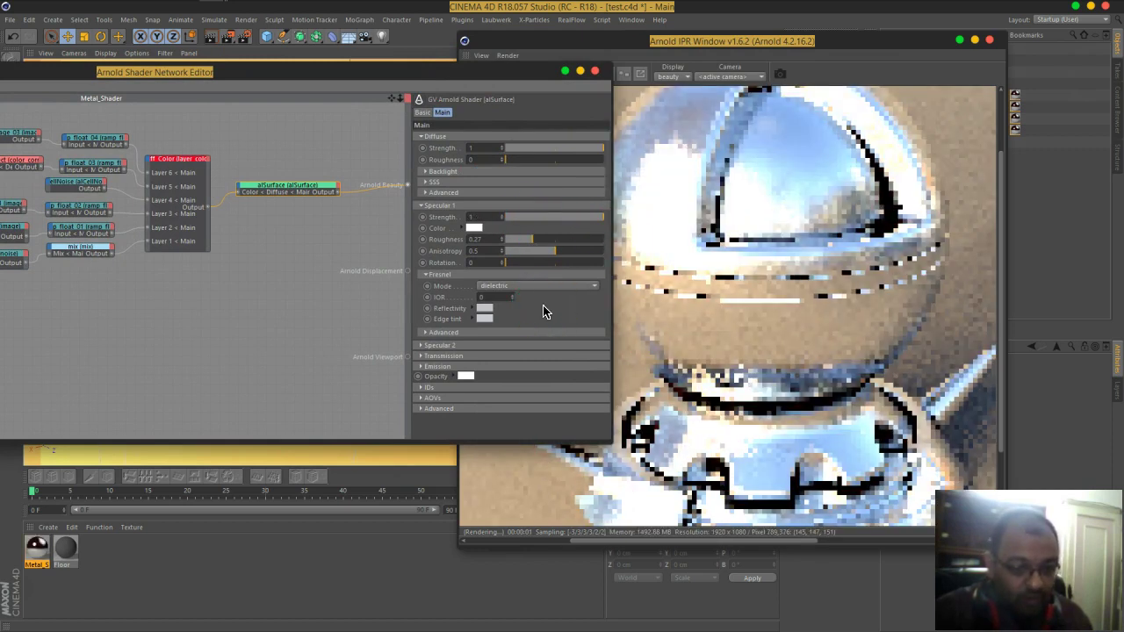
{"action": "left_click_drag", "start_coordinate": [481, 297], "coordinate": [508, 313]}
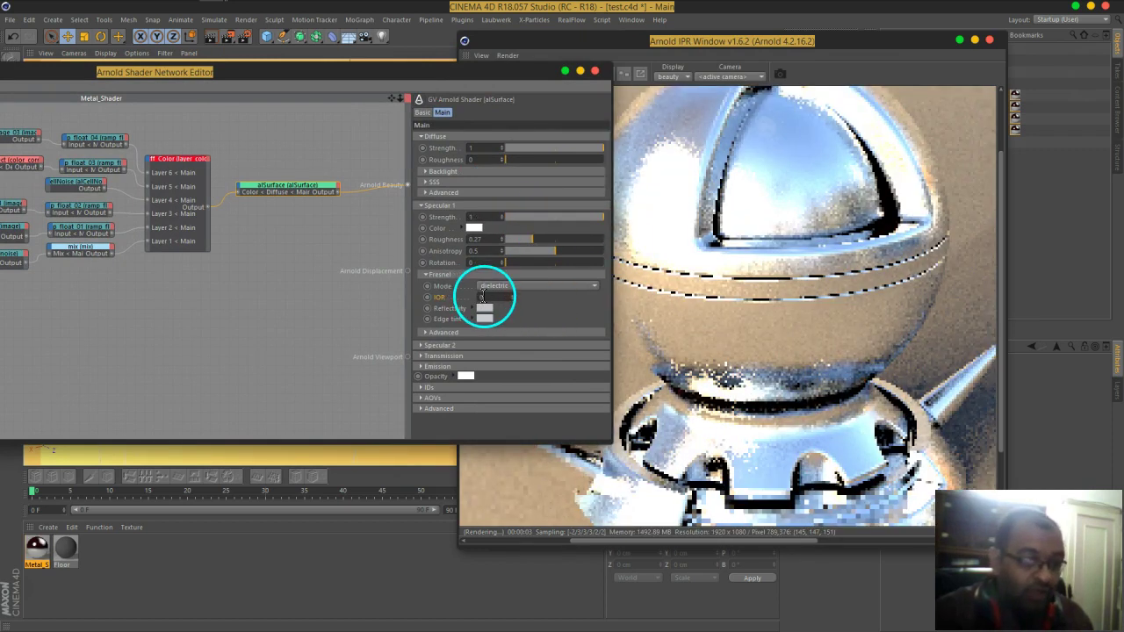
{"action": "mouse_move", "coordinate": [815, 121]}
{"action": "left_mouse_down"}
{"action": "mouse_move", "coordinate": [751, 187]}
{"action": "mouse_move", "coordinate": [776, 203]}
{"action": "mouse_move", "coordinate": [752, 274]}
{"action": "left_mouse_up"}
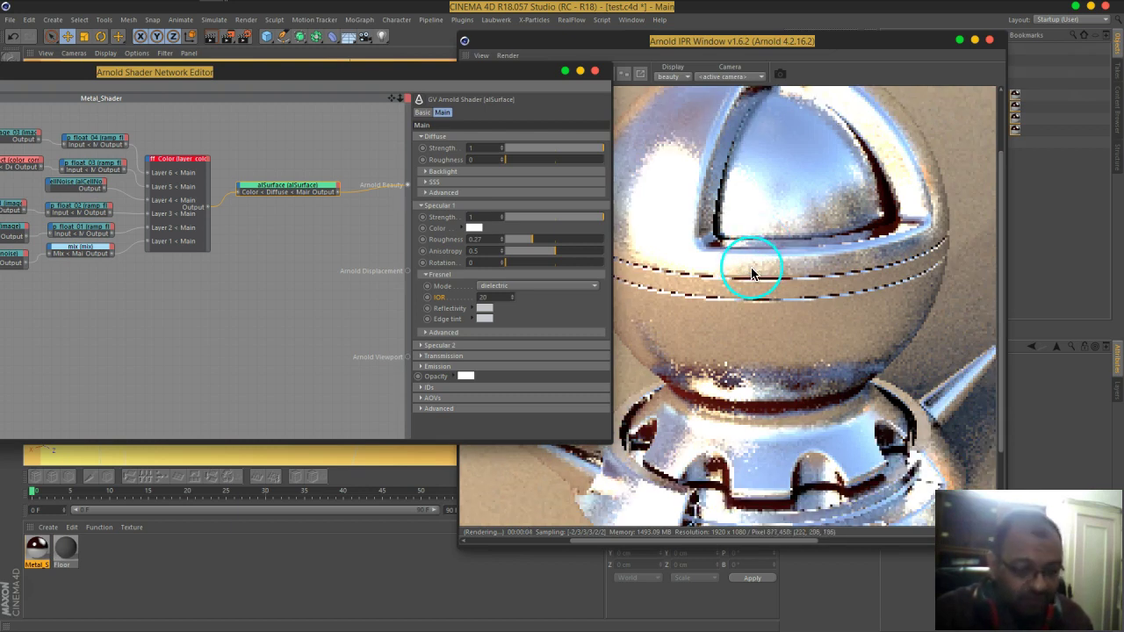
{"action": "left_click", "coordinate": [751, 273]}
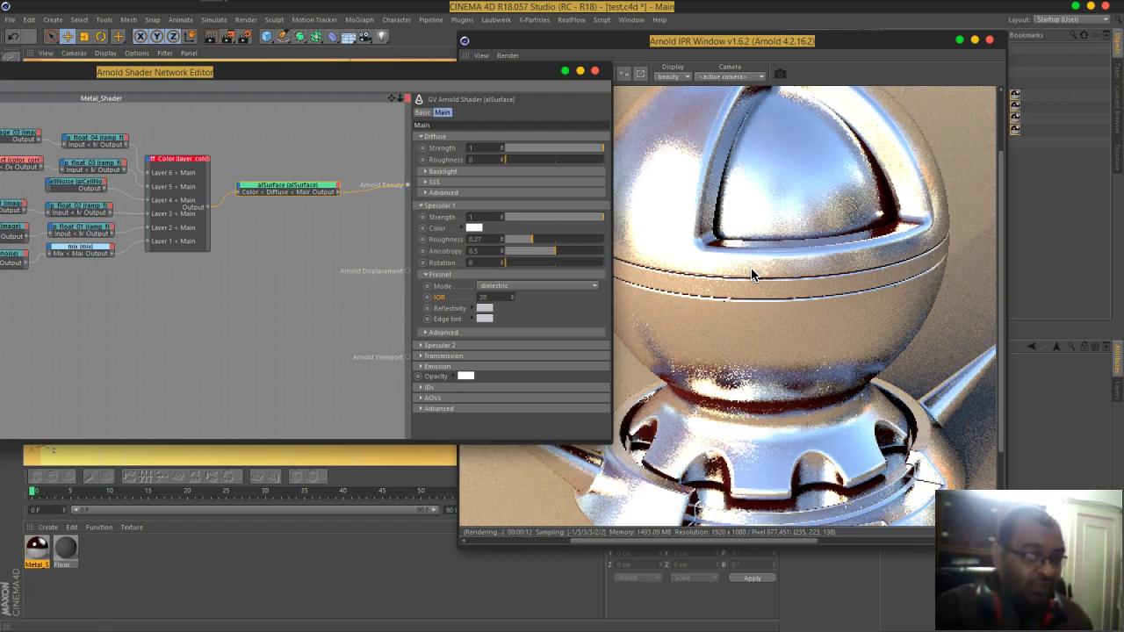
{"action": "left_click", "coordinate": [571, 321]}
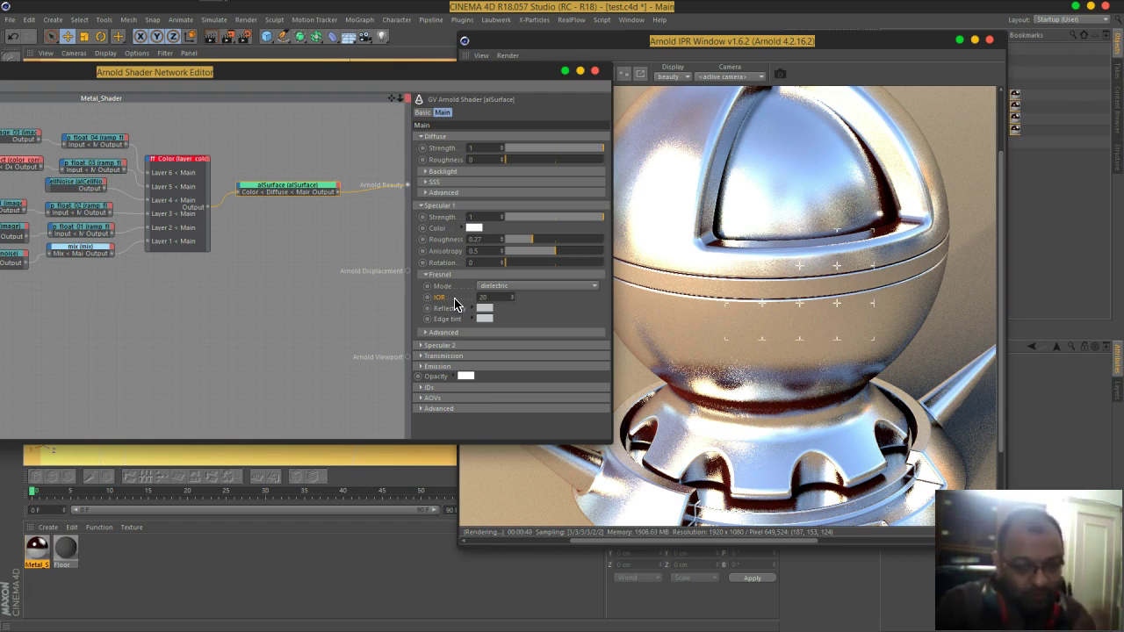
{"action": "left_click", "coordinate": [449, 297]}
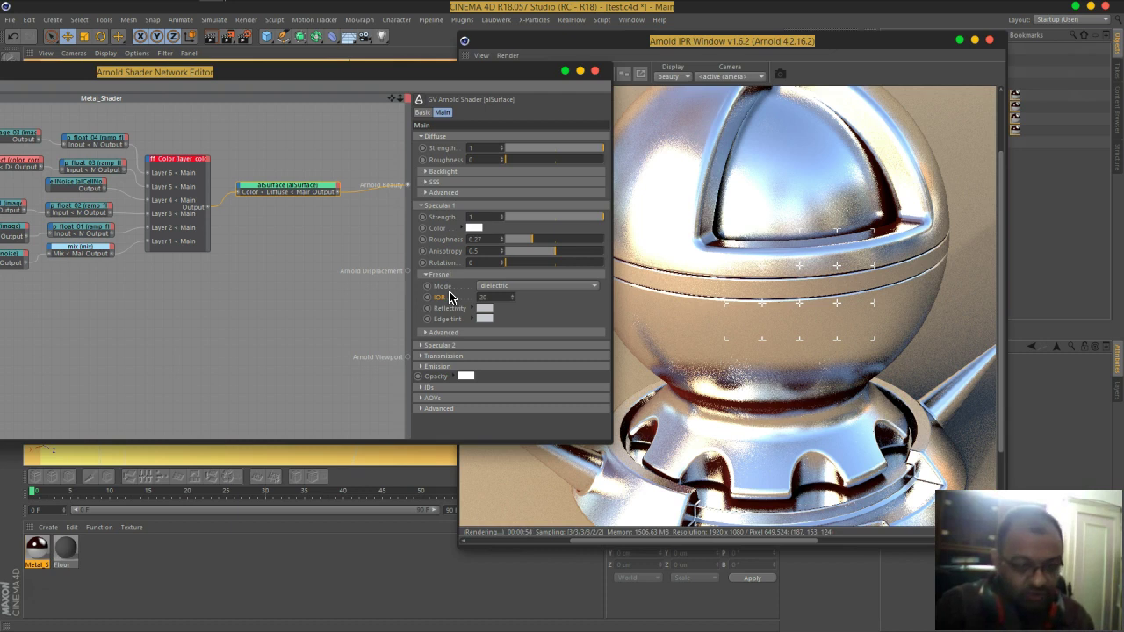
{"action": "left_click_drag", "start_coordinate": [627, 156], "coordinate": [713, 55]}
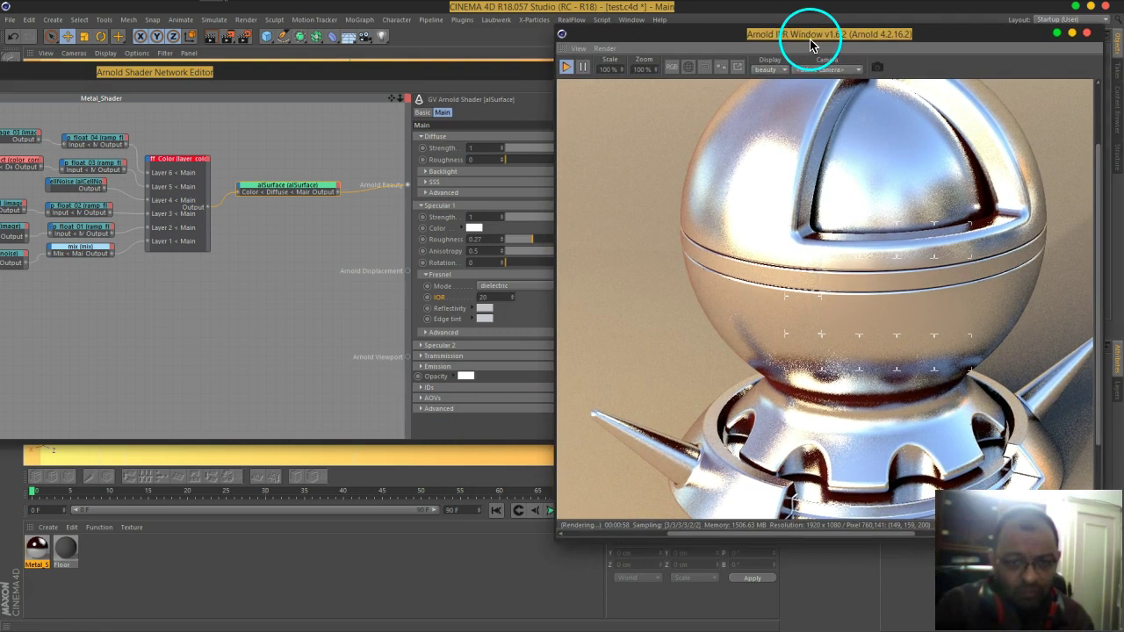
Step: Move the IPR window right beside the editor and drop the Fresnel IOR back to 0
{"action": "left_click_drag", "start_coordinate": [713, 55], "coordinate": [811, 44]}
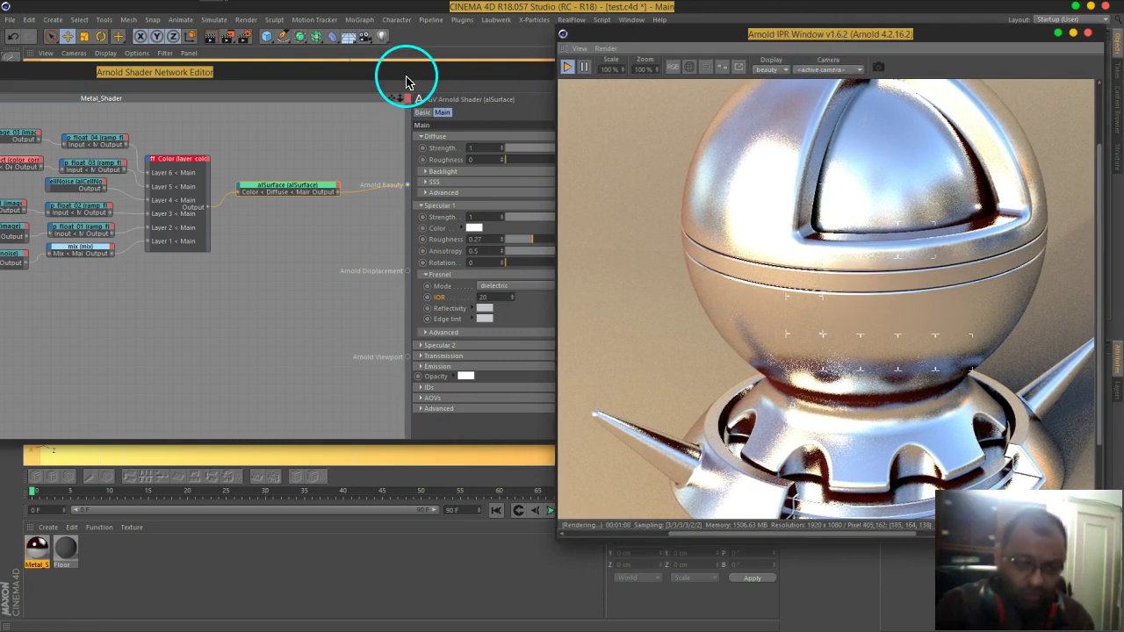
{"action": "left_click_drag", "start_coordinate": [401, 75], "coordinate": [379, 72]}
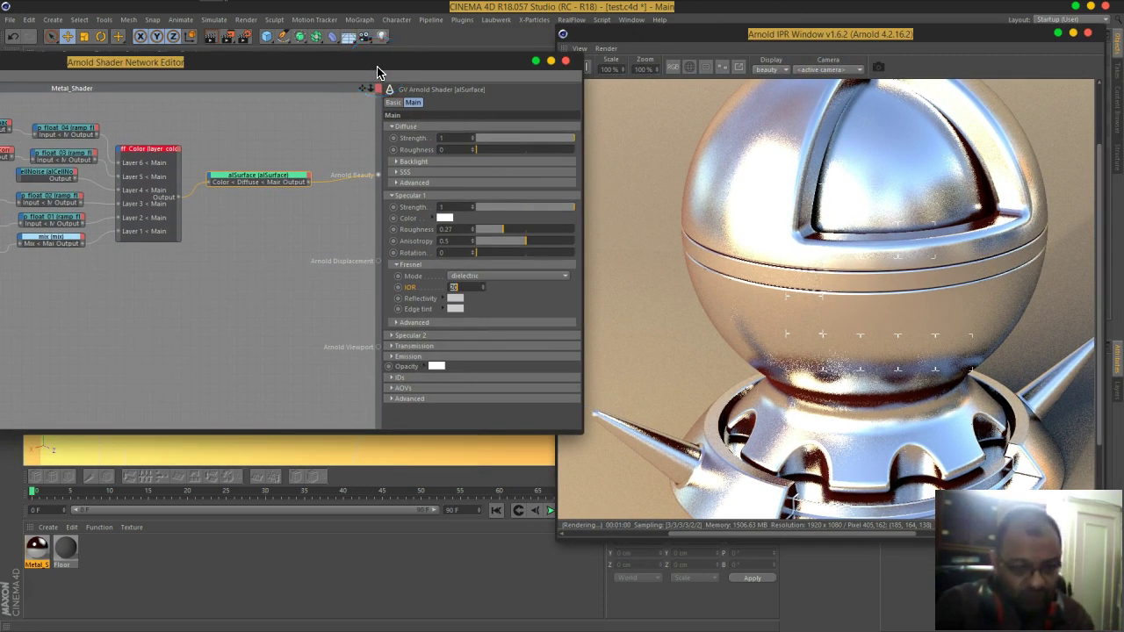
{"action": "left_click", "coordinate": [409, 185]}
{"action": "left_click", "coordinate": [471, 289]}
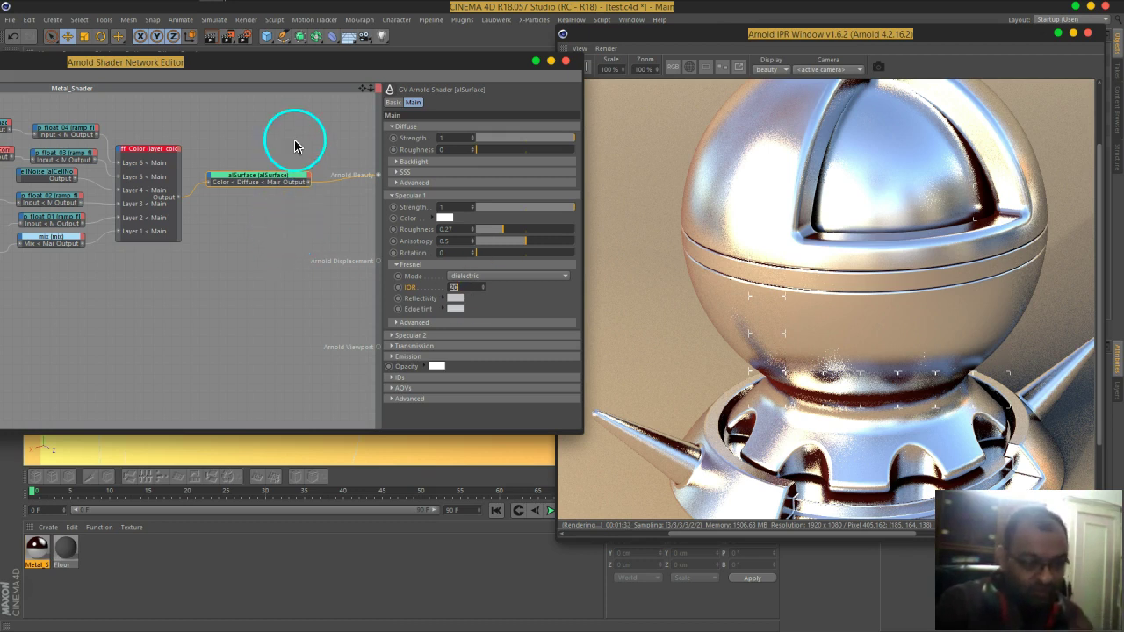
{"action": "mouse_move", "coordinate": [301, 63]}
{"action": "left_mouse_down"}
{"action": "mouse_move", "coordinate": [391, 96]}
{"action": "mouse_move", "coordinate": [420, 88]}
{"action": "left_mouse_up"}
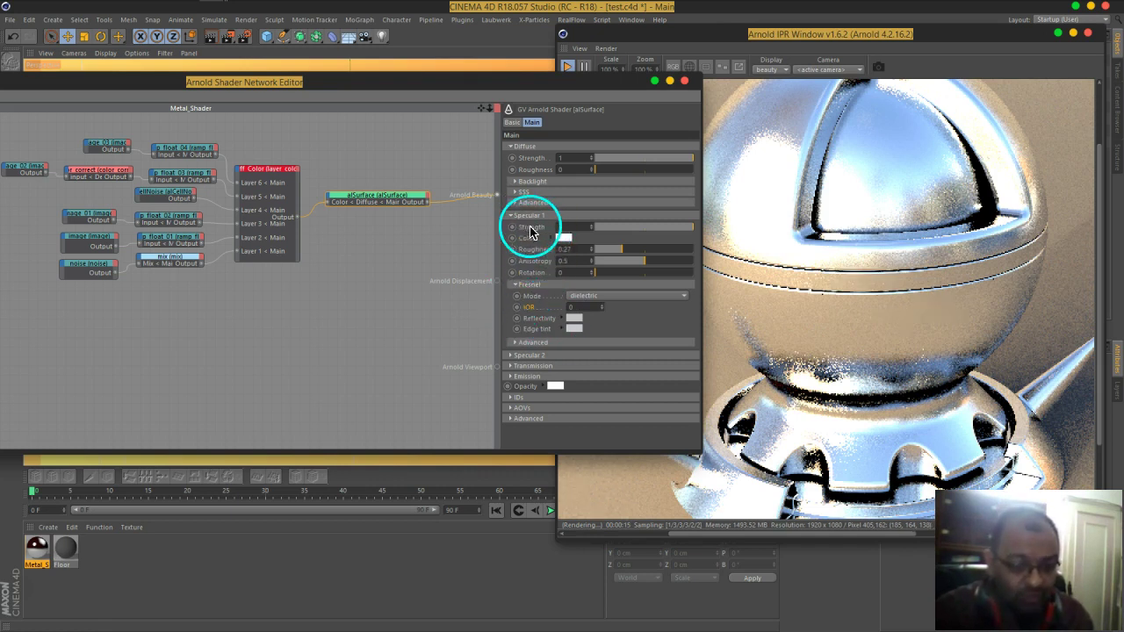
Step: Lower Specular 1 strength to 0 for matte red stone and reposition the shader network editor
{"action": "left_click_drag", "start_coordinate": [646, 230], "coordinate": [571, 234]}
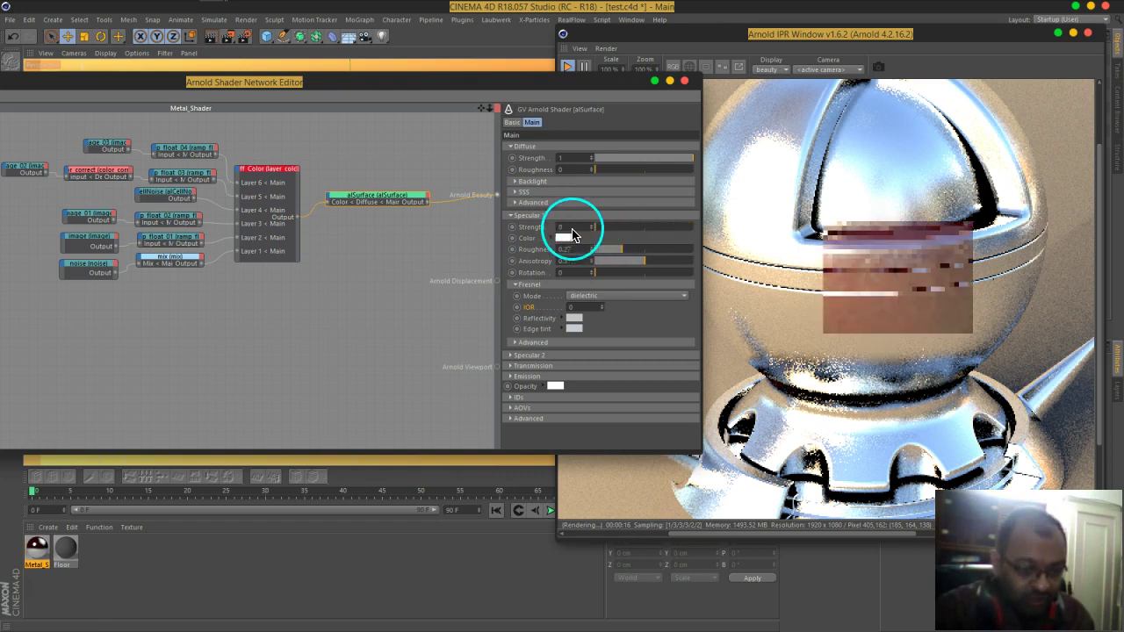
{"action": "left_click_drag", "start_coordinate": [562, 88], "coordinate": [533, 85]}
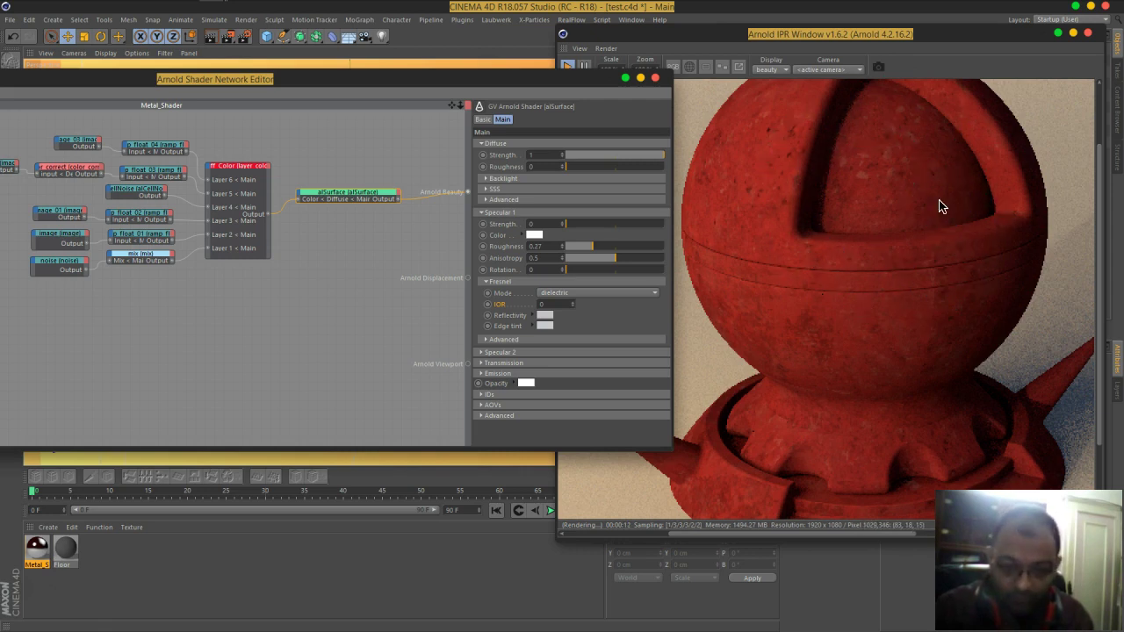
{"action": "left_click", "coordinate": [557, 100]}
{"action": "mouse_move", "coordinate": [527, 86]}
{"action": "left_mouse_down"}
{"action": "mouse_move", "coordinate": [625, 69]}
{"action": "mouse_move", "coordinate": [495, 65]}
{"action": "mouse_move", "coordinate": [526, 77]}
{"action": "left_mouse_up"}
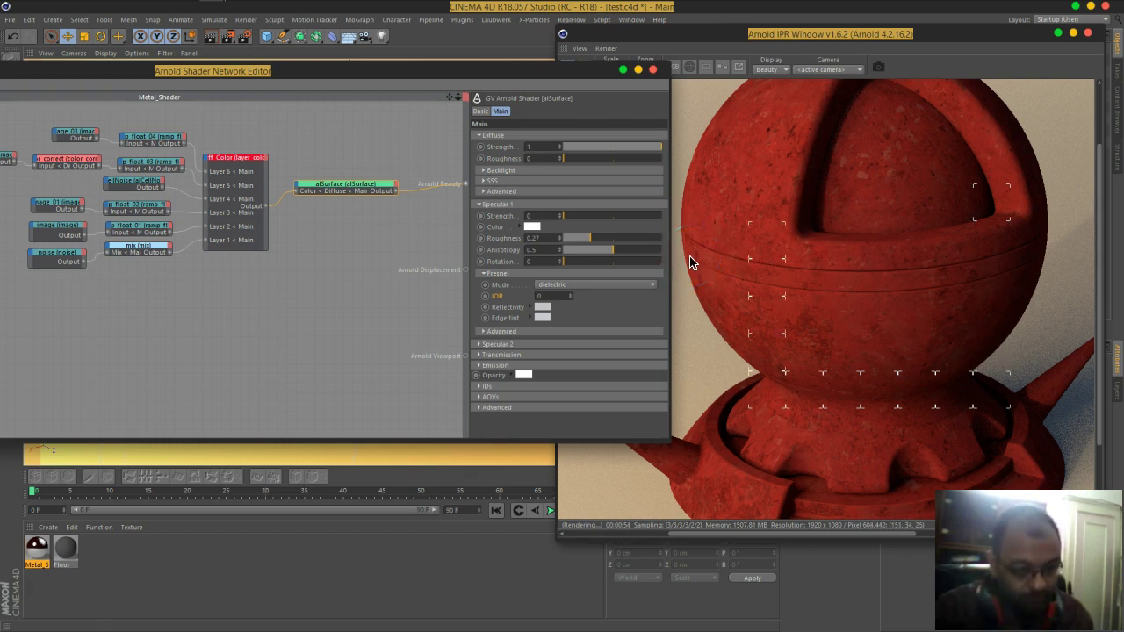
{"action": "left_click_drag", "start_coordinate": [426, 74], "coordinate": [503, 59]}
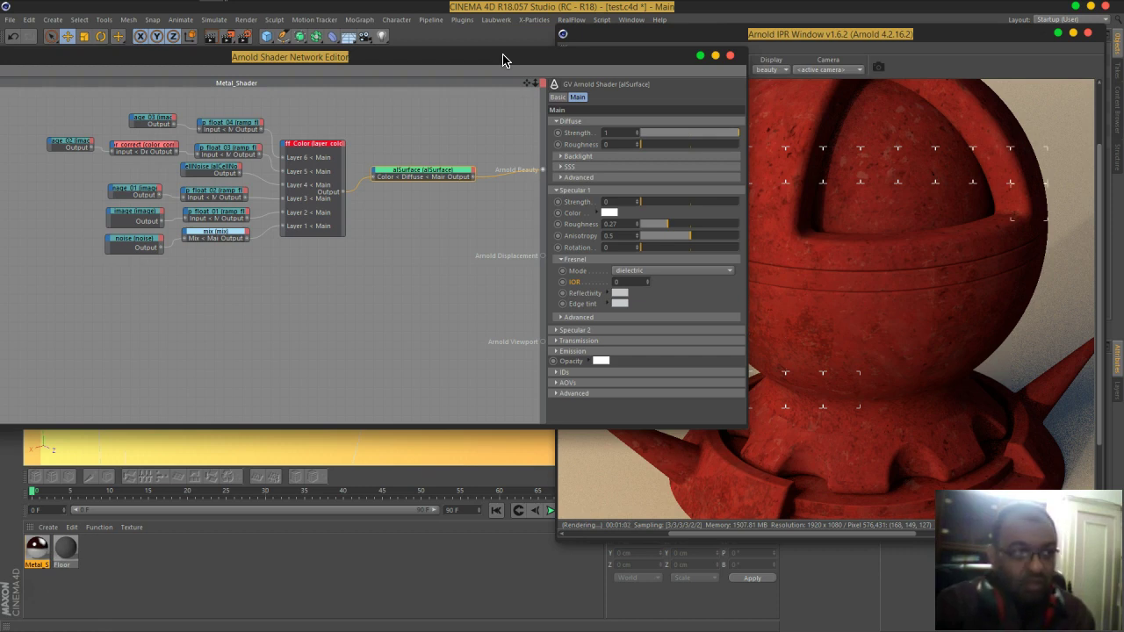
{"action": "left_click_drag", "start_coordinate": [505, 60], "coordinate": [461, 56]}
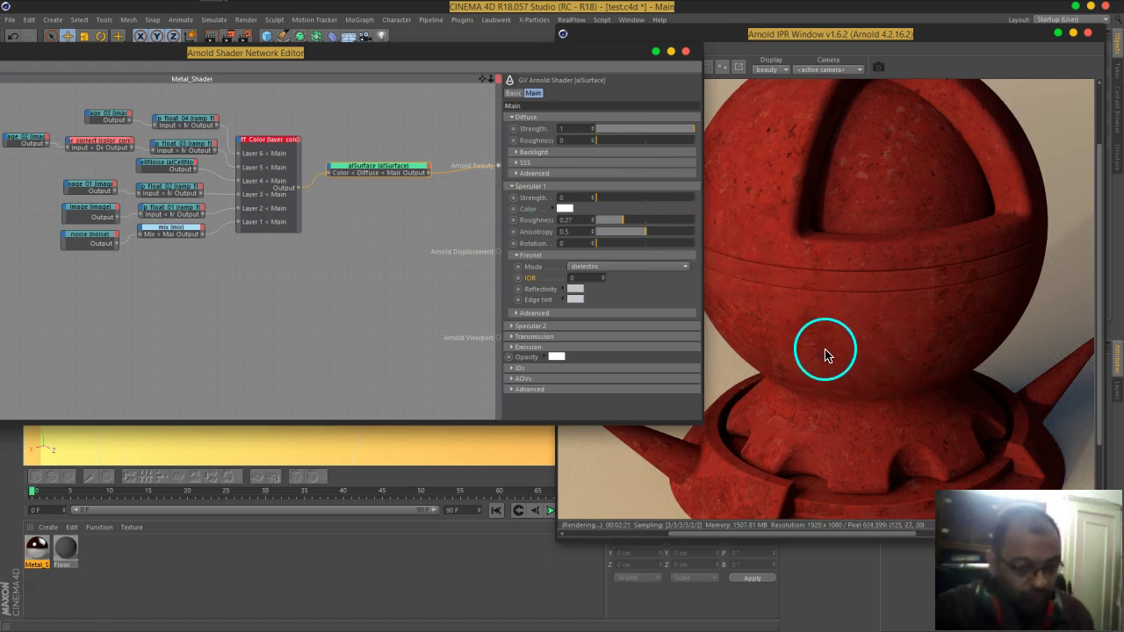
Step: Restore Specular 1 strength to 1 and view the layer colour node's basic properties
{"action": "left_click_drag", "start_coordinate": [594, 196], "coordinate": [703, 208]}
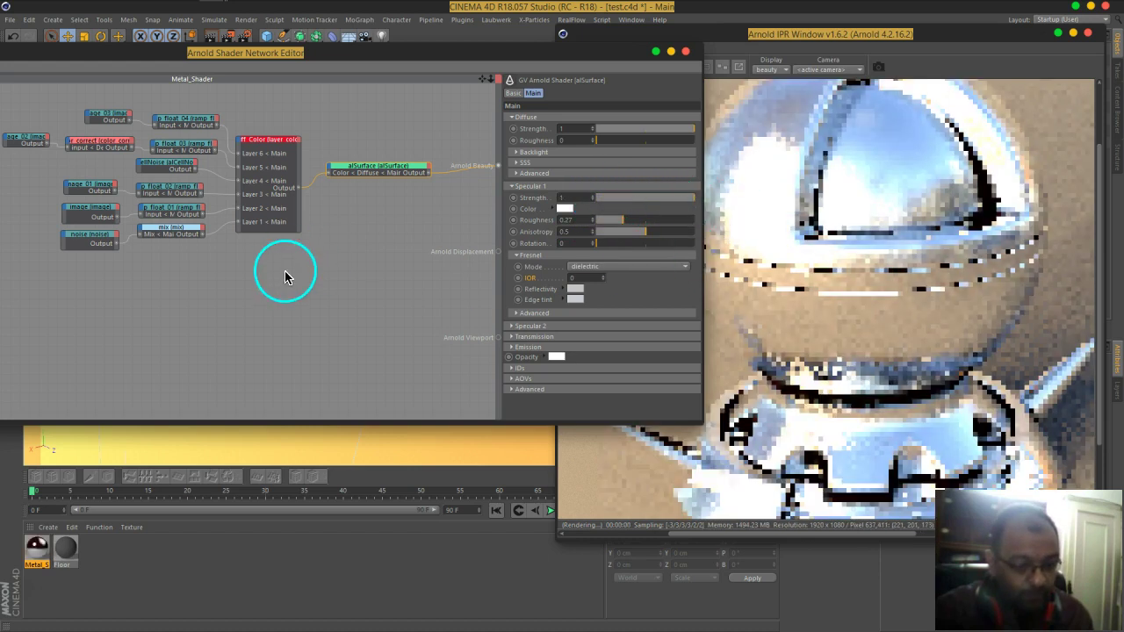
{"action": "left_click", "coordinate": [264, 148]}
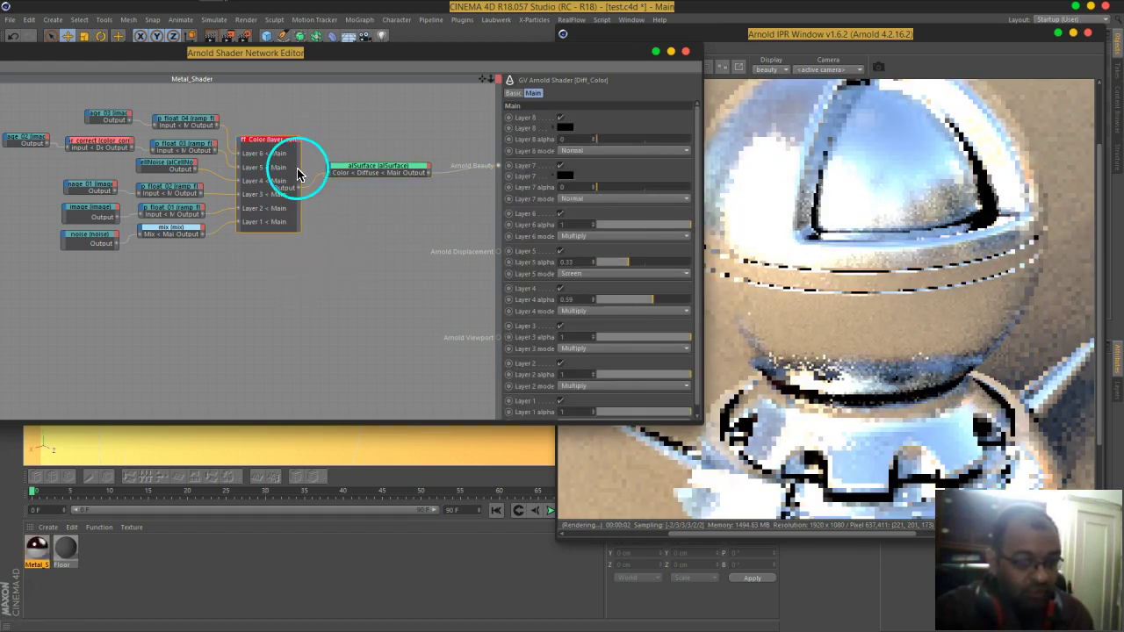
{"action": "left_click", "coordinate": [510, 94]}
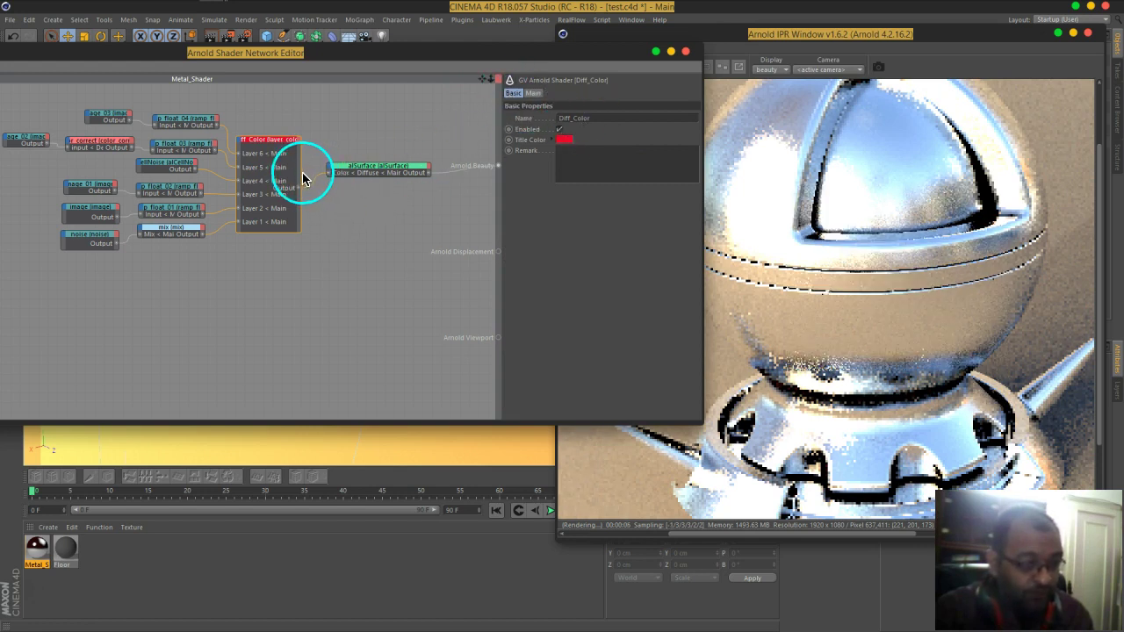
Step: Widen the Diff Color layer node to show its full name and select it
{"action": "left_click_drag", "start_coordinate": [301, 172], "coordinate": [381, 171]}
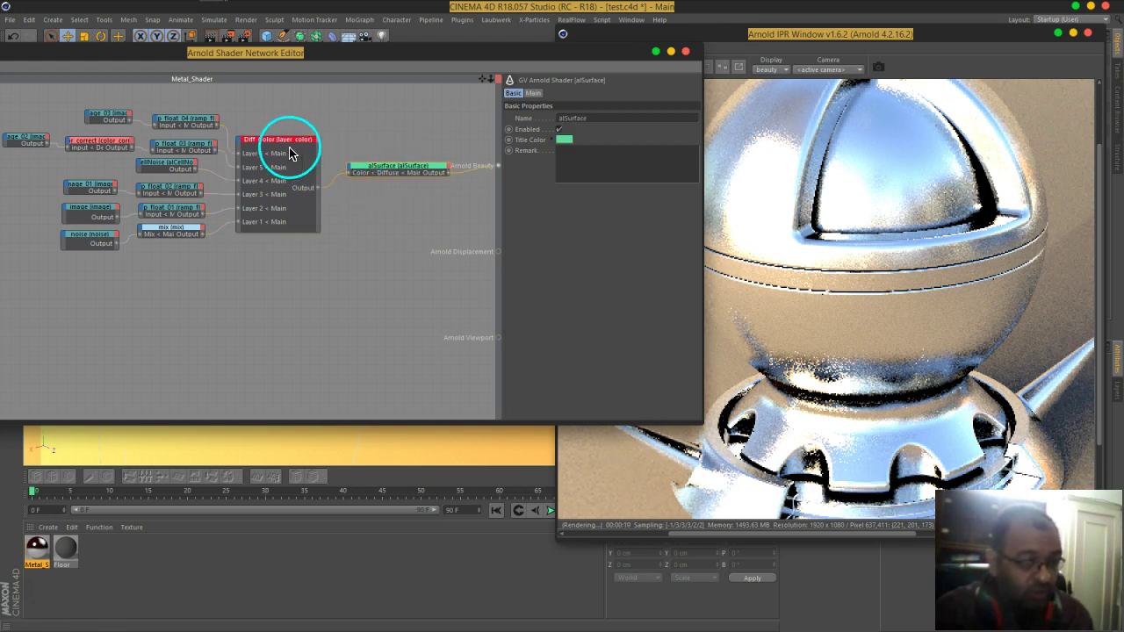
{"action": "left_click", "coordinate": [293, 146]}
{"action": "scroll", "coordinate": [308, 130], "scroll_direction": "down", "scroll_amount": 2}
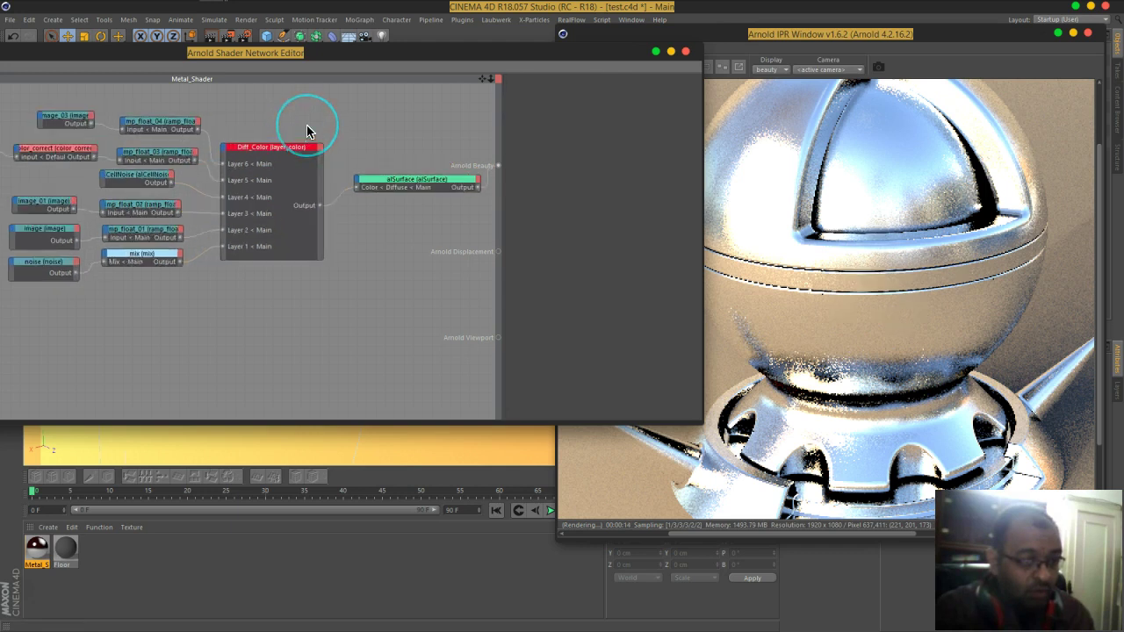
{"action": "left_click", "coordinate": [275, 156]}
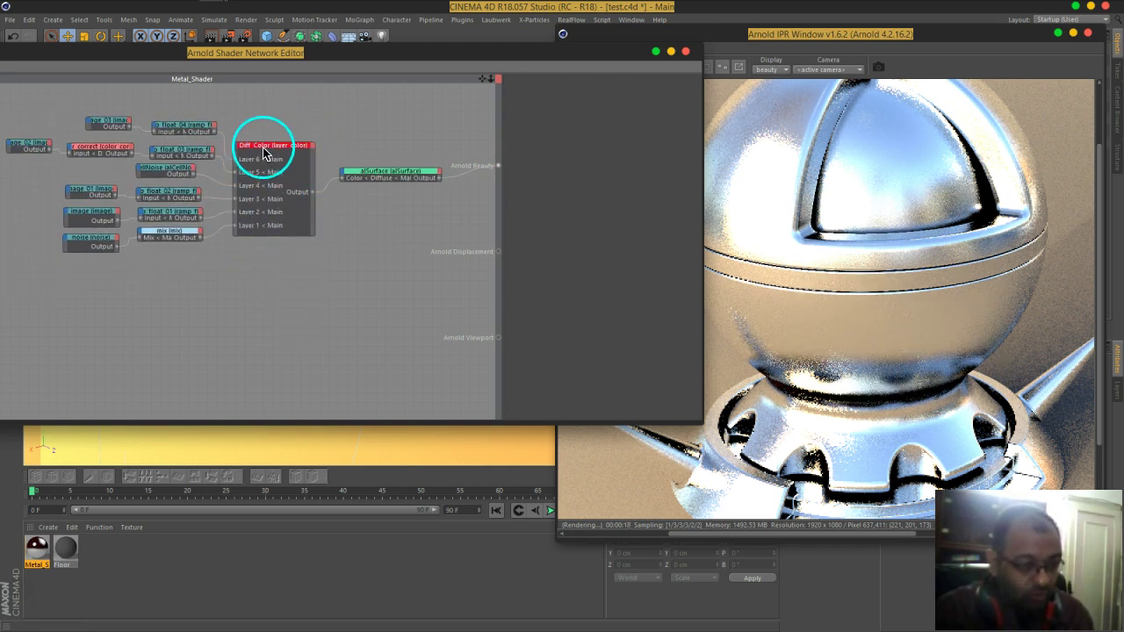
{"action": "left_click", "coordinate": [272, 155]}
Step: Duplicate the Diff Color node below itself and rename the copy Spec_Str
{"action": "mouse_move", "coordinate": [270, 151]}
{"action": "left_mouse_down", "text": "ctrl"}
{"action": "mouse_move", "coordinate": [279, 253]}
{"action": "mouse_move", "coordinate": [269, 259]}
{"action": "left_mouse_up", "text": "ctrl"}
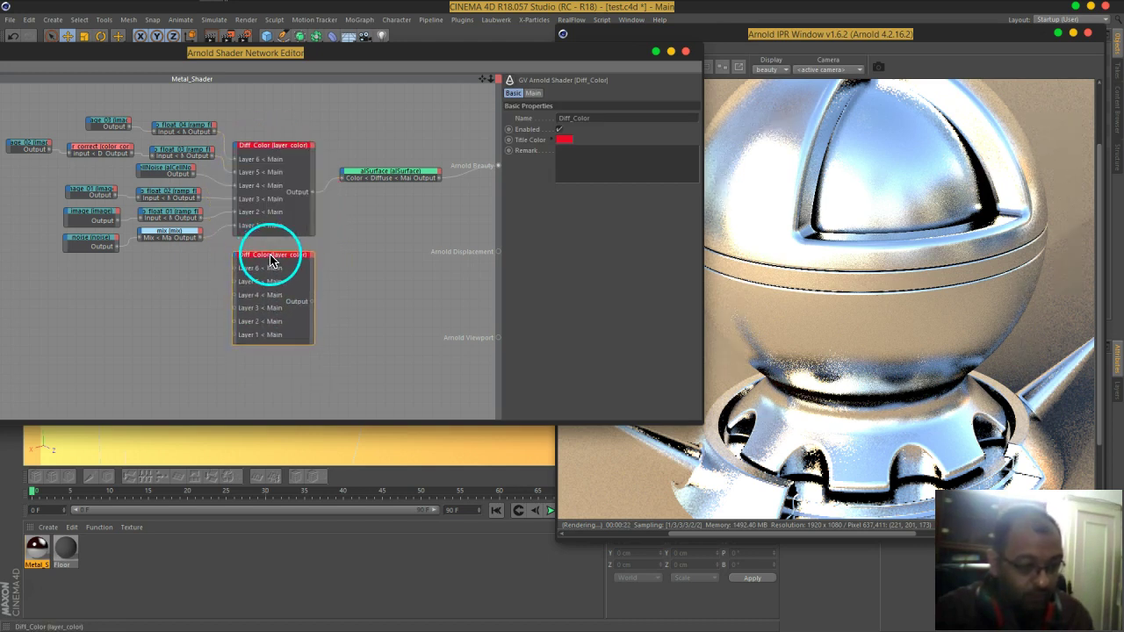
{"action": "left_click_drag", "start_coordinate": [596, 117], "coordinate": [531, 128]}
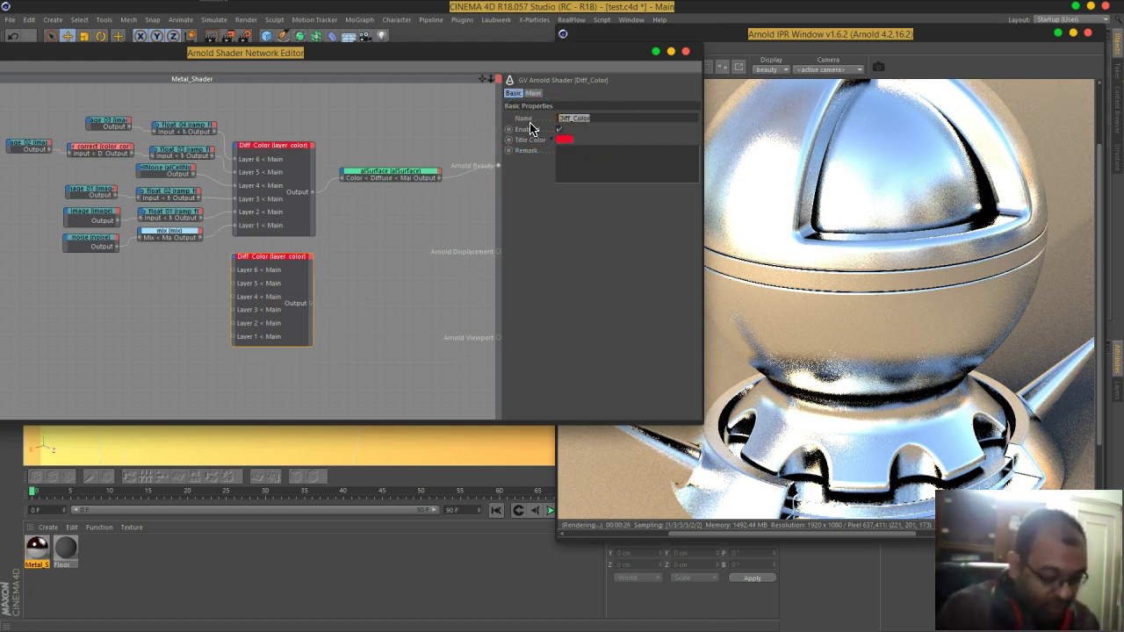
{"action": "type", "text": "Spec_Str"}
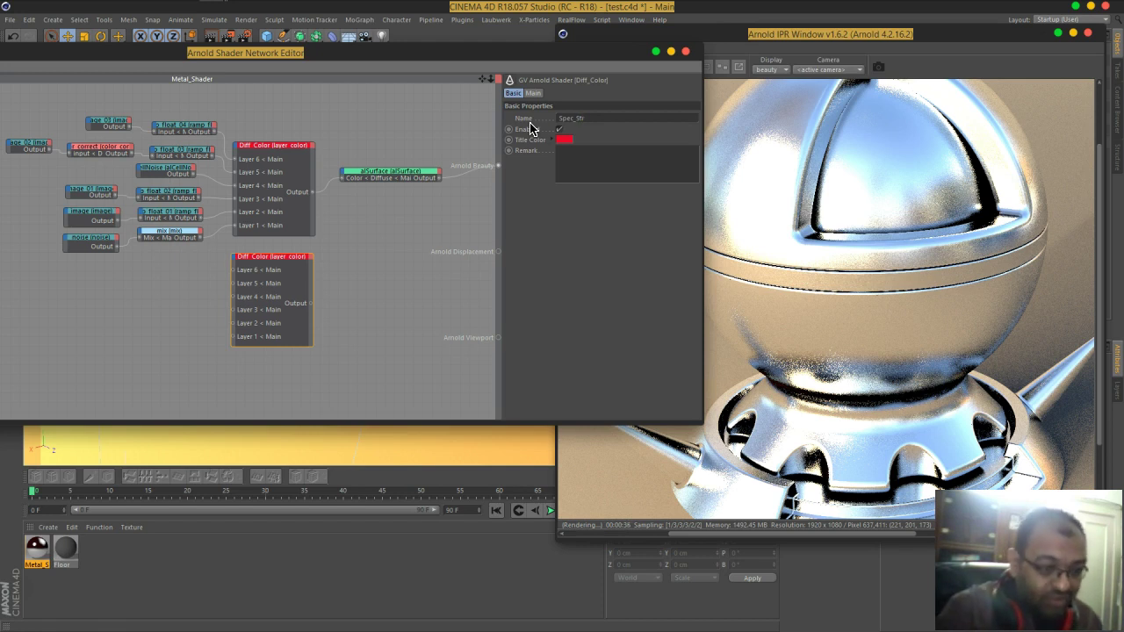
{"action": "key", "text": "Return"}
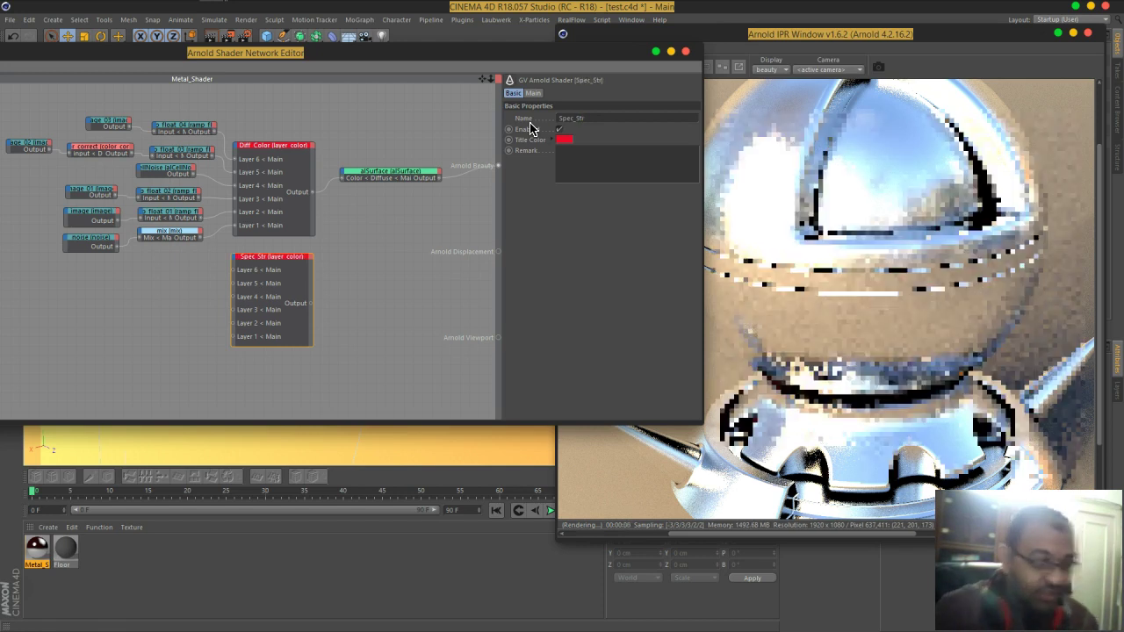
Step: Nudge the alSurface node, select Spec_Str and shift the graph view right
{"action": "left_click_drag", "start_coordinate": [396, 176], "coordinate": [407, 183]}
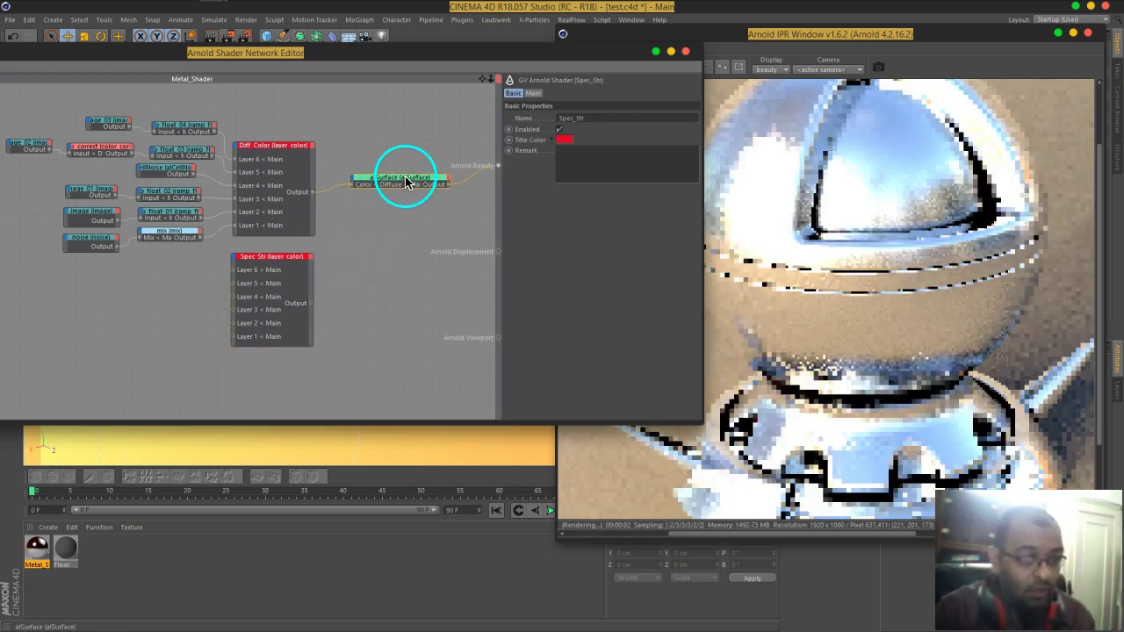
{"action": "left_click", "coordinate": [275, 263]}
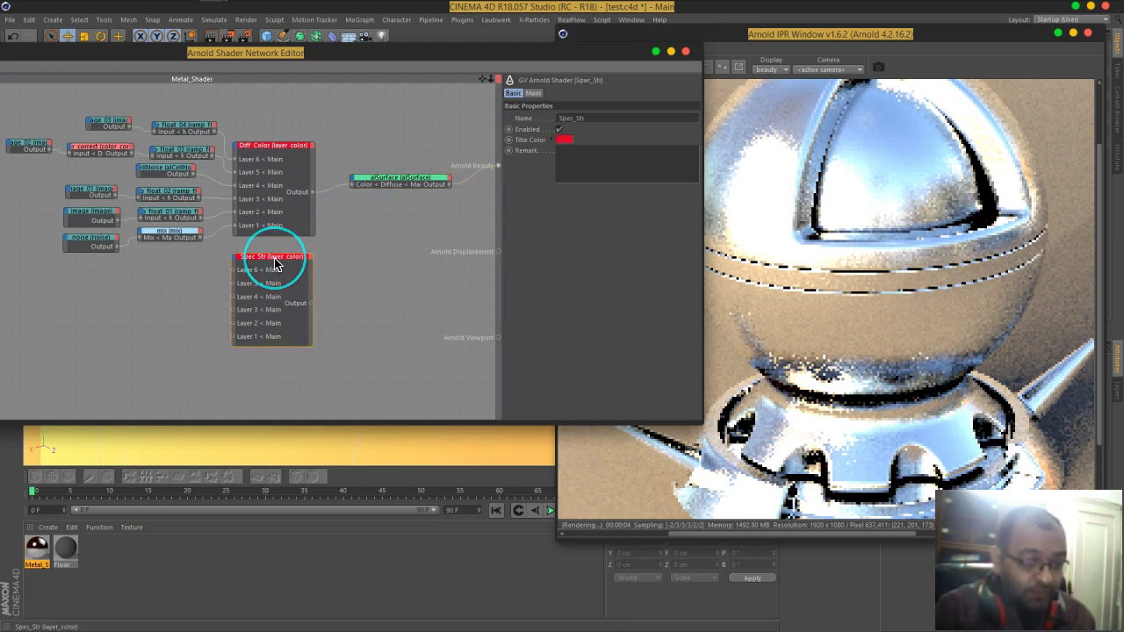
{"action": "left_click", "coordinate": [156, 193]}
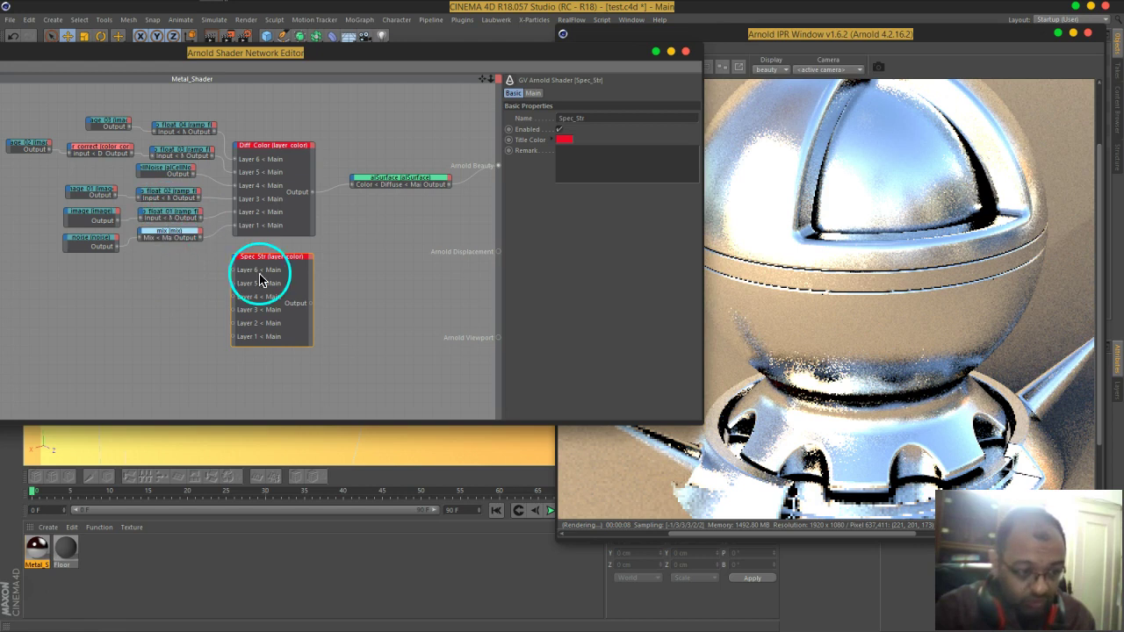
{"action": "middle_click_drag", "start_coordinate": [309, 268], "coordinate": [371, 259]}
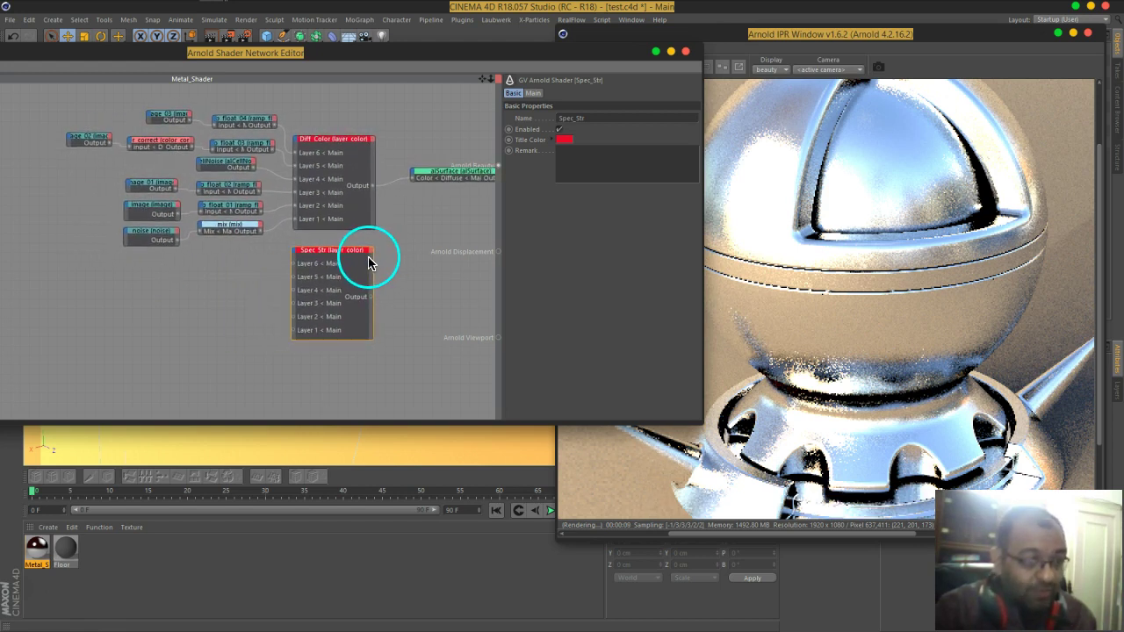
Step: Inspect the mix node's Input1 and Input2 and shift the editor window slightly left
{"action": "left_click", "coordinate": [232, 230]}
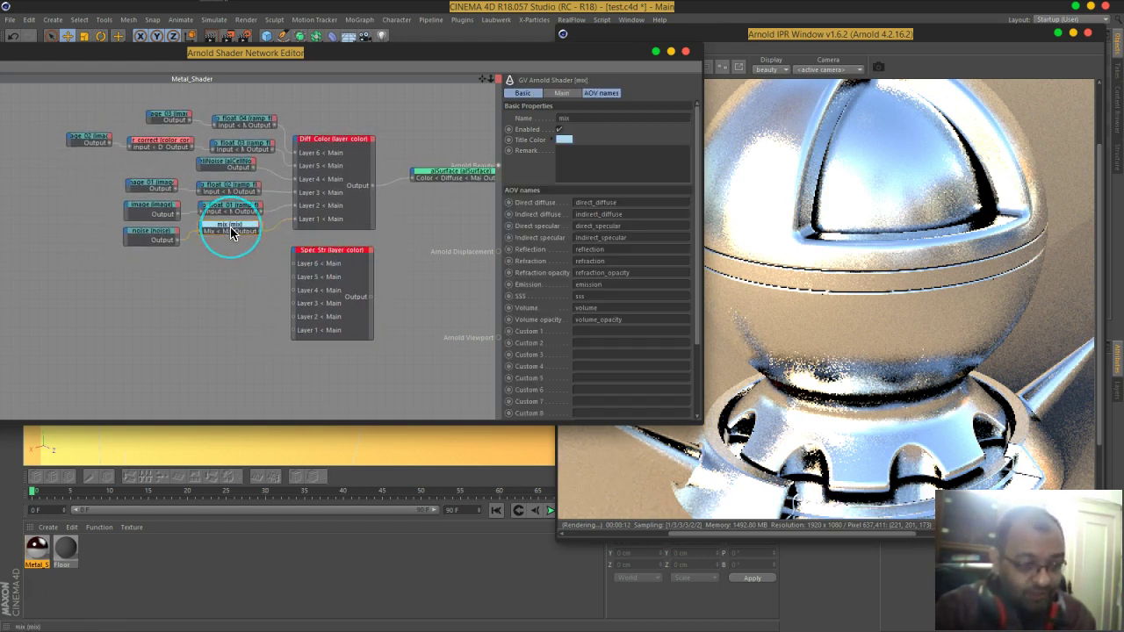
{"action": "left_click", "coordinate": [561, 94]}
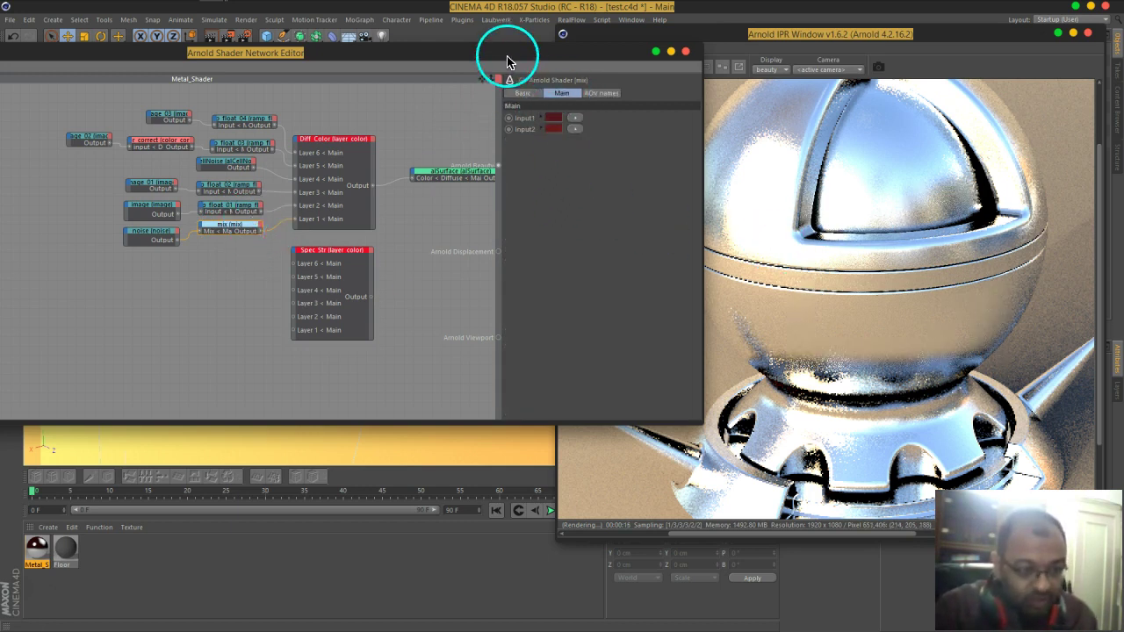
{"action": "left_click_drag", "start_coordinate": [505, 61], "coordinate": [471, 58]}
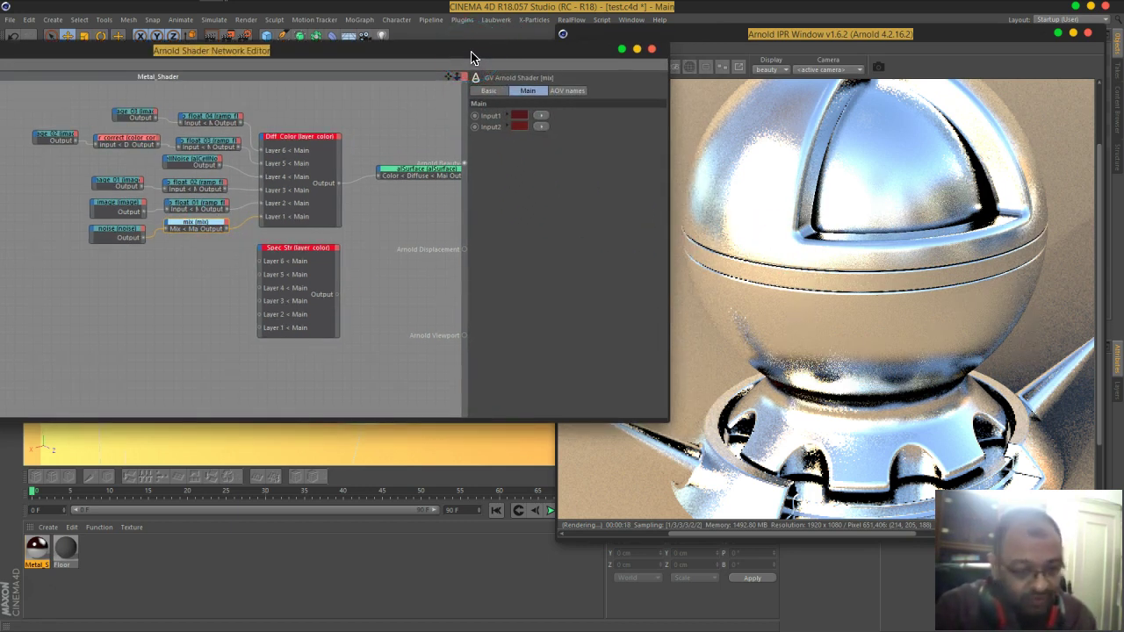
{"action": "left_click_drag", "start_coordinate": [403, 167], "coordinate": [297, 261]}
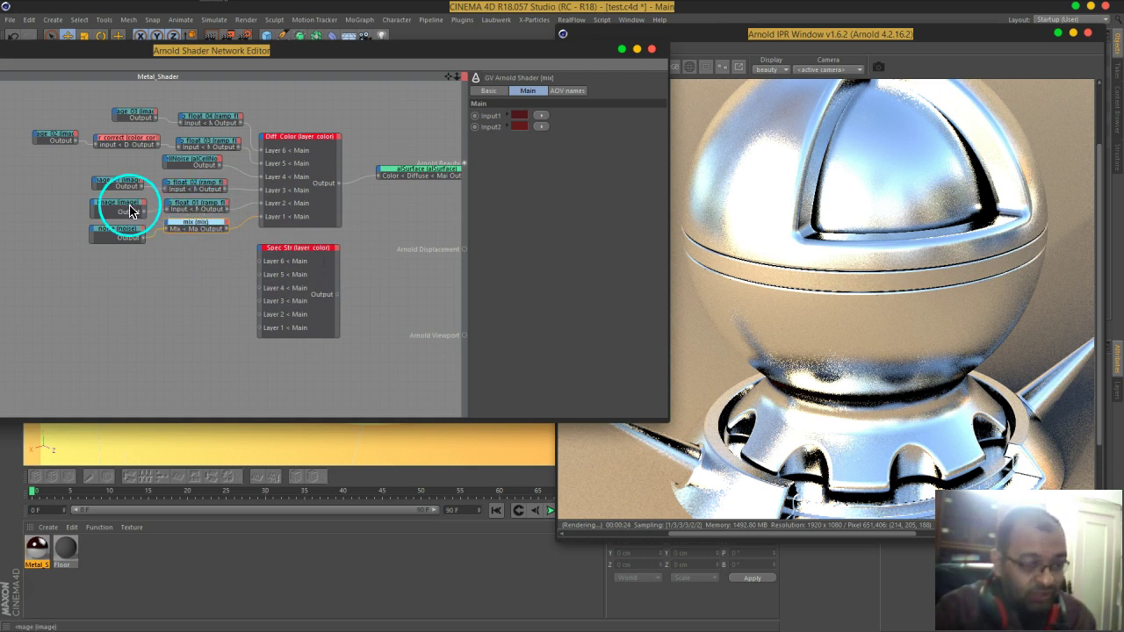
Step: Line up the image, image_01 and image_02 nodes in a left-hand column
{"action": "middle_click_drag", "start_coordinate": [130, 211], "coordinate": [255, 214]}
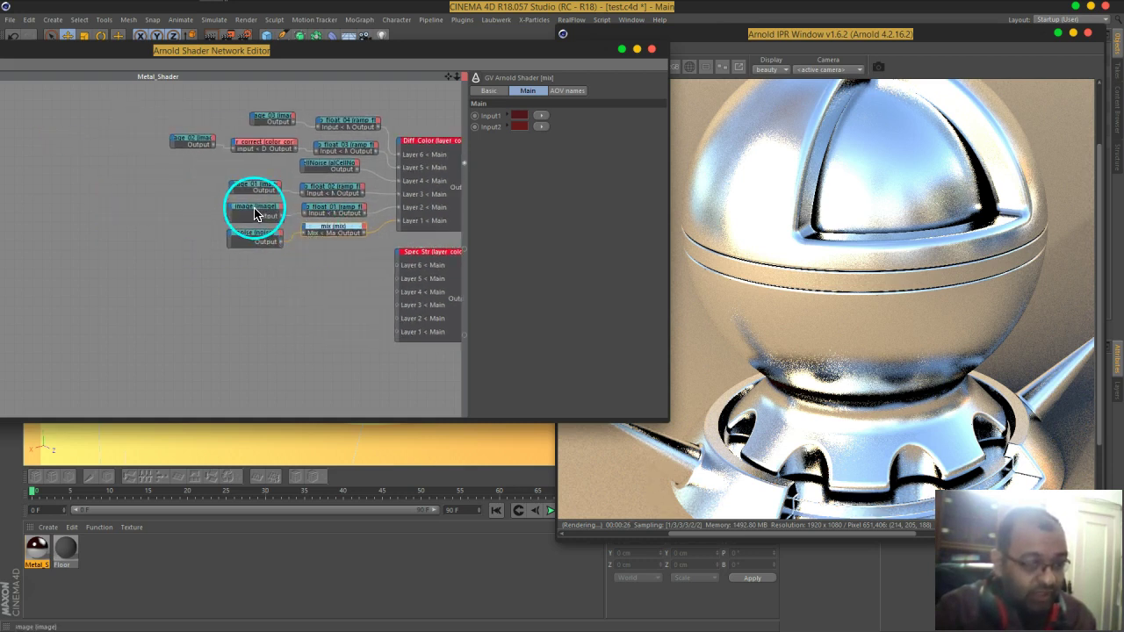
{"action": "left_click_drag", "start_coordinate": [255, 211], "coordinate": [143, 211]}
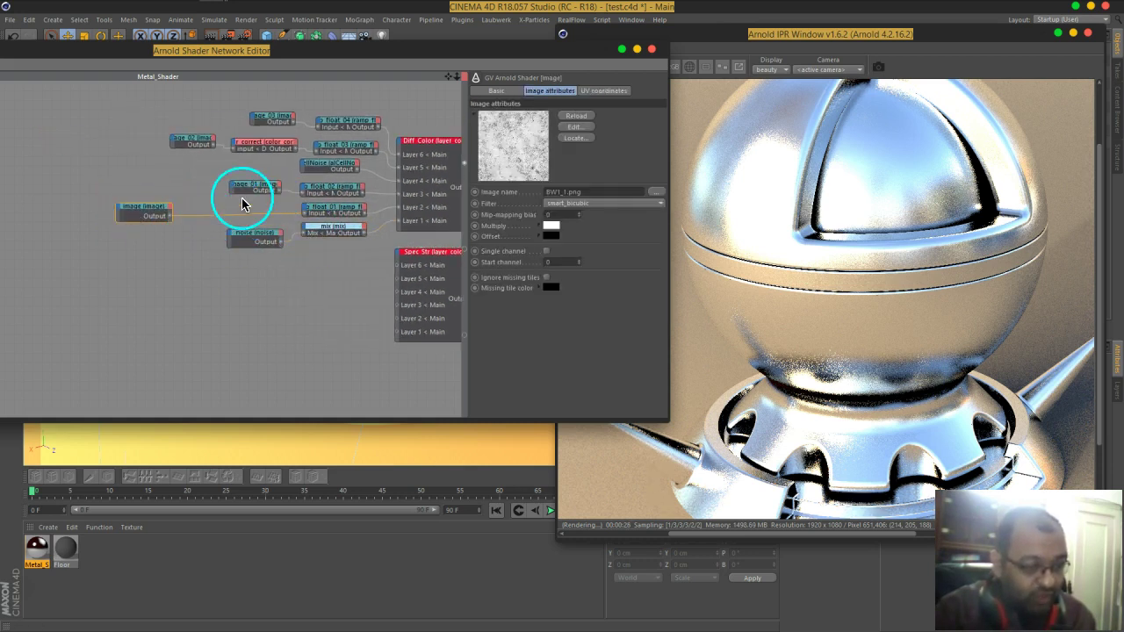
{"action": "left_click_drag", "start_coordinate": [252, 186], "coordinate": [140, 188]}
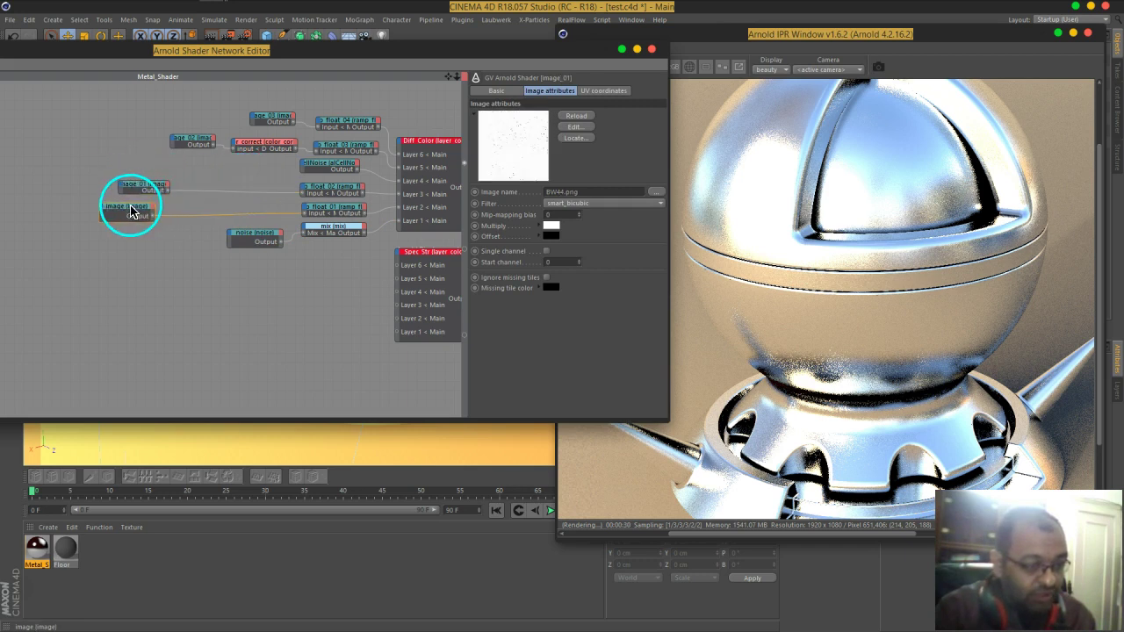
{"action": "left_click", "coordinate": [130, 211]}
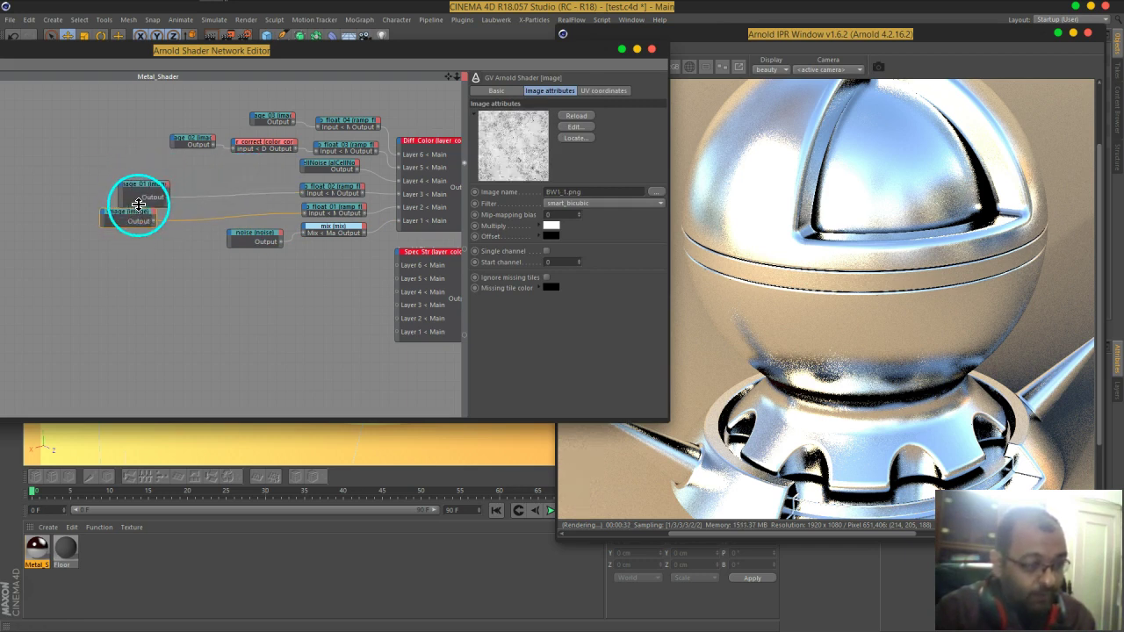
{"action": "left_click_drag", "start_coordinate": [137, 182], "coordinate": [125, 184]}
{"action": "left_click_drag", "start_coordinate": [190, 155], "coordinate": [130, 160]}
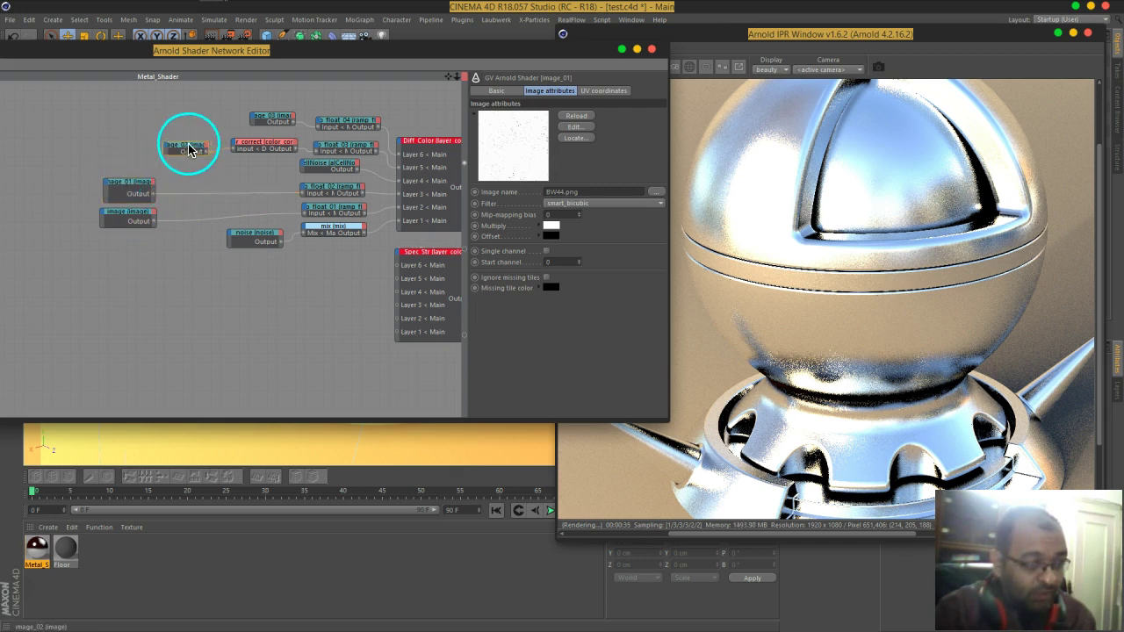
{"action": "left_click", "coordinate": [138, 187]}
Step: Nudge the alCellNoise node up and move the color_correct node further left
{"action": "left_click_drag", "start_coordinate": [329, 178], "coordinate": [330, 176]}
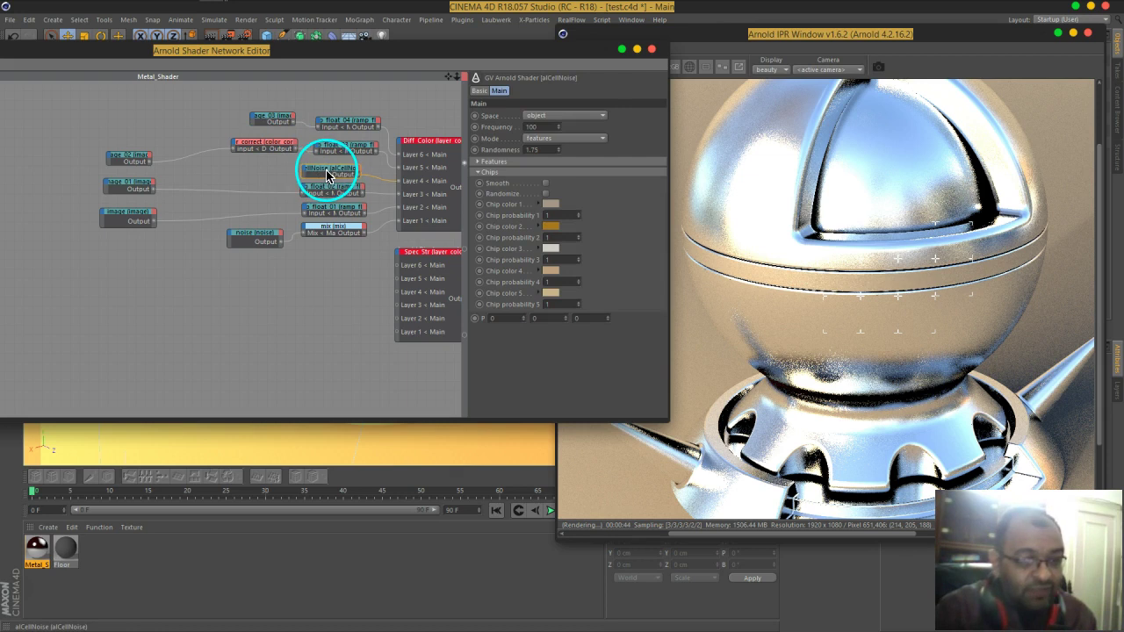
{"action": "left_click_drag", "start_coordinate": [269, 143], "coordinate": [249, 155]}
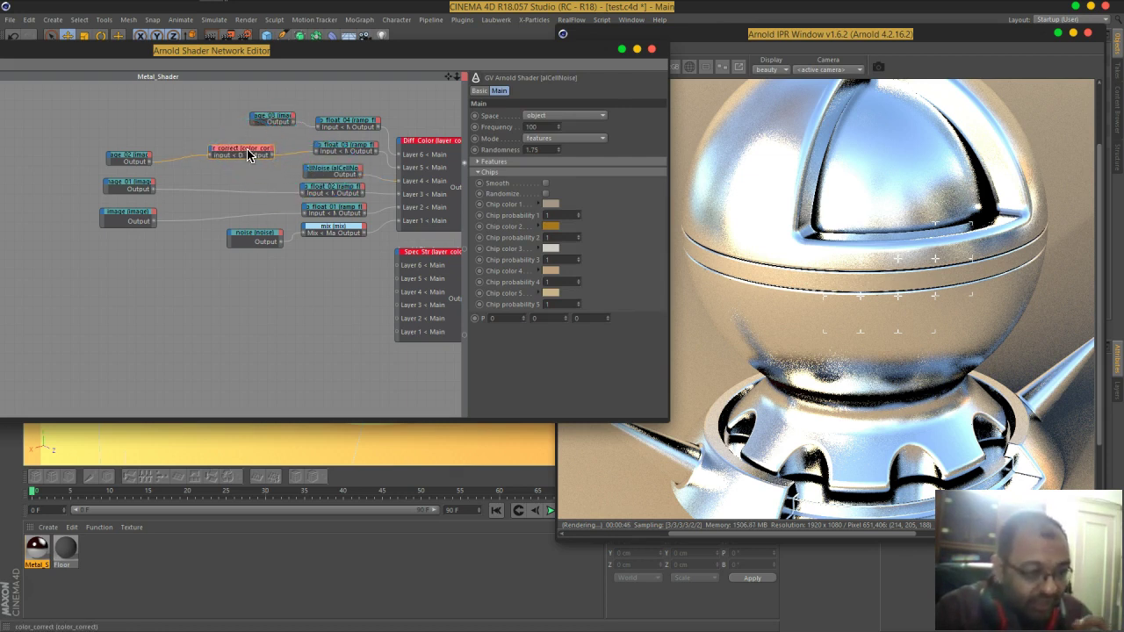
{"action": "left_click", "coordinate": [249, 155]}
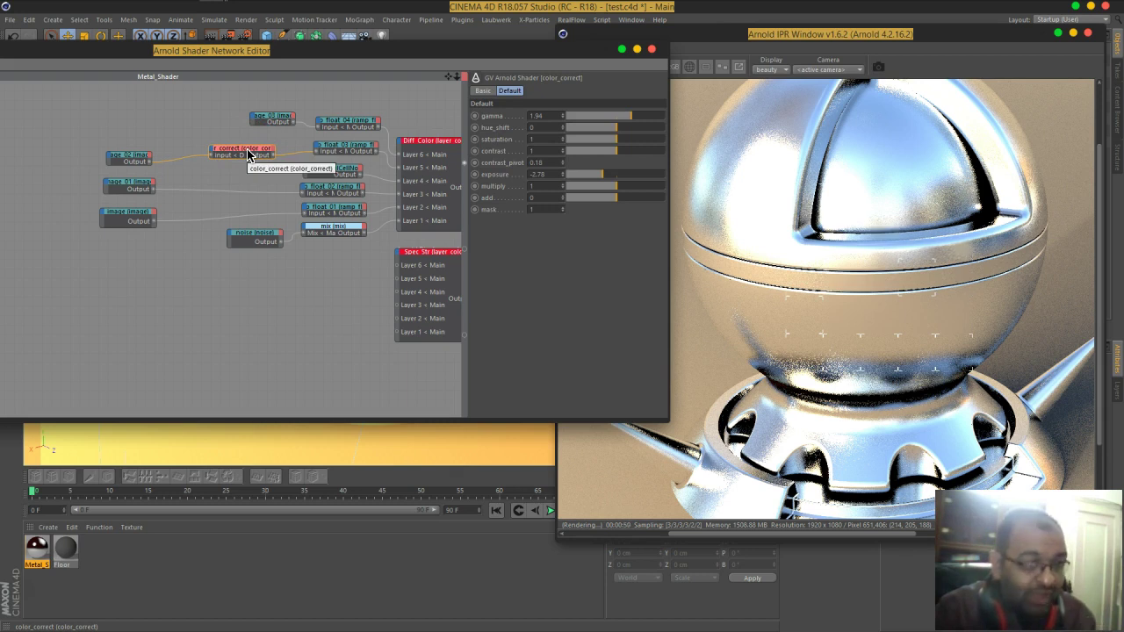
{"action": "left_click", "coordinate": [358, 159]}
{"action": "left_click_drag", "start_coordinate": [357, 152], "coordinate": [344, 158]}
{"action": "left_click_drag", "start_coordinate": [252, 156], "coordinate": [225, 161]}
{"action": "left_click", "coordinate": [235, 149]}
Step: Move image_03 into the left column and enlarge the shader network editor window
{"action": "left_click_drag", "start_coordinate": [266, 125], "coordinate": [124, 139]}
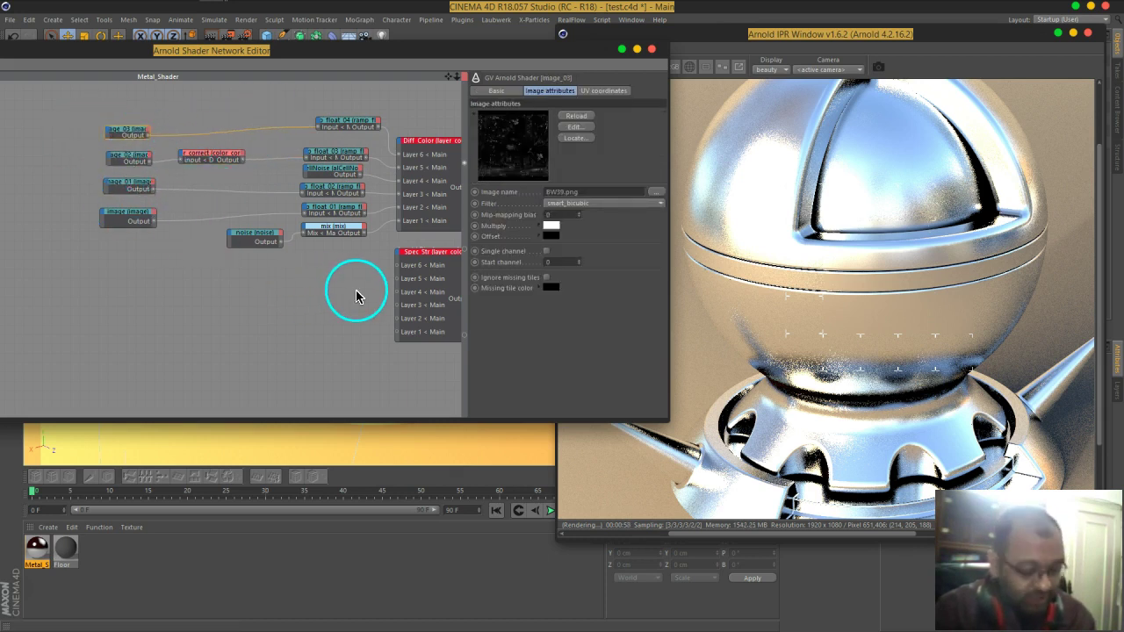
{"action": "middle_click_drag", "start_coordinate": [381, 291], "coordinate": [347, 271]}
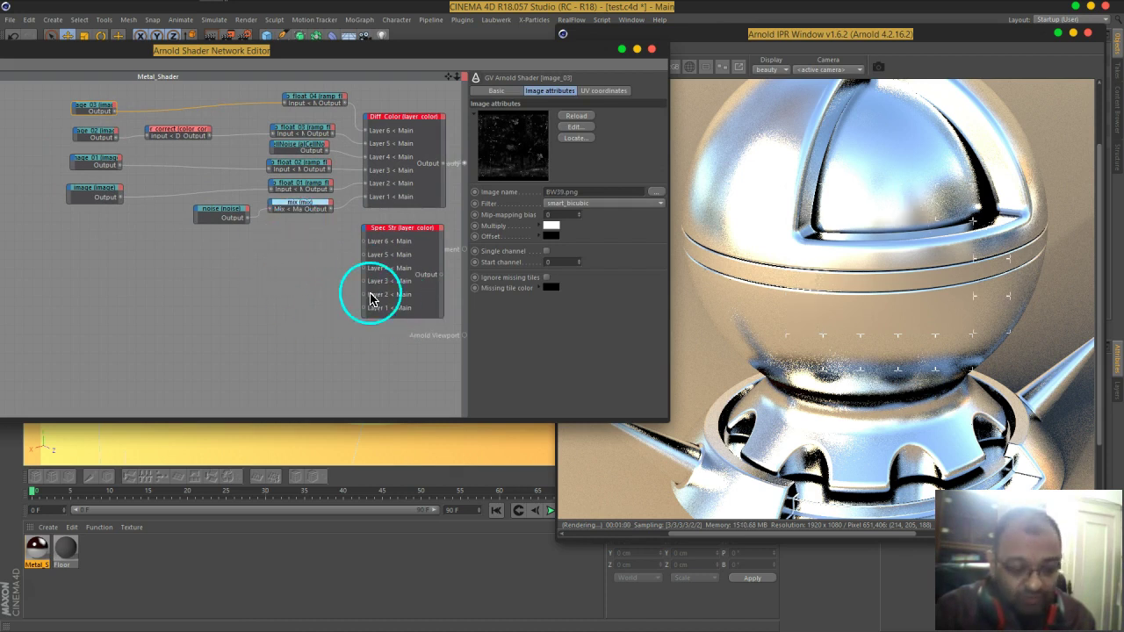
{"action": "left_click", "coordinate": [102, 203]}
{"action": "left_click", "coordinate": [241, 43]}
{"action": "left_click", "coordinate": [211, 402]}
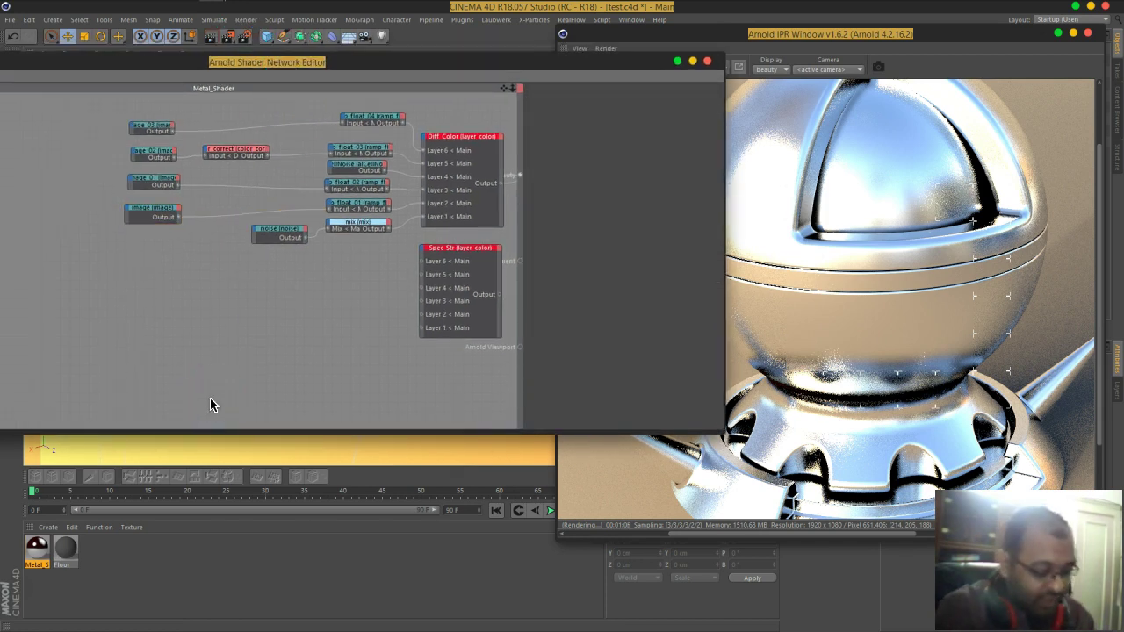
Step: Add a ramp_float node from a 'ram' search beside Spec Str and duplicate it into a four-node stack
{"action": "key", "text": "Tab"}
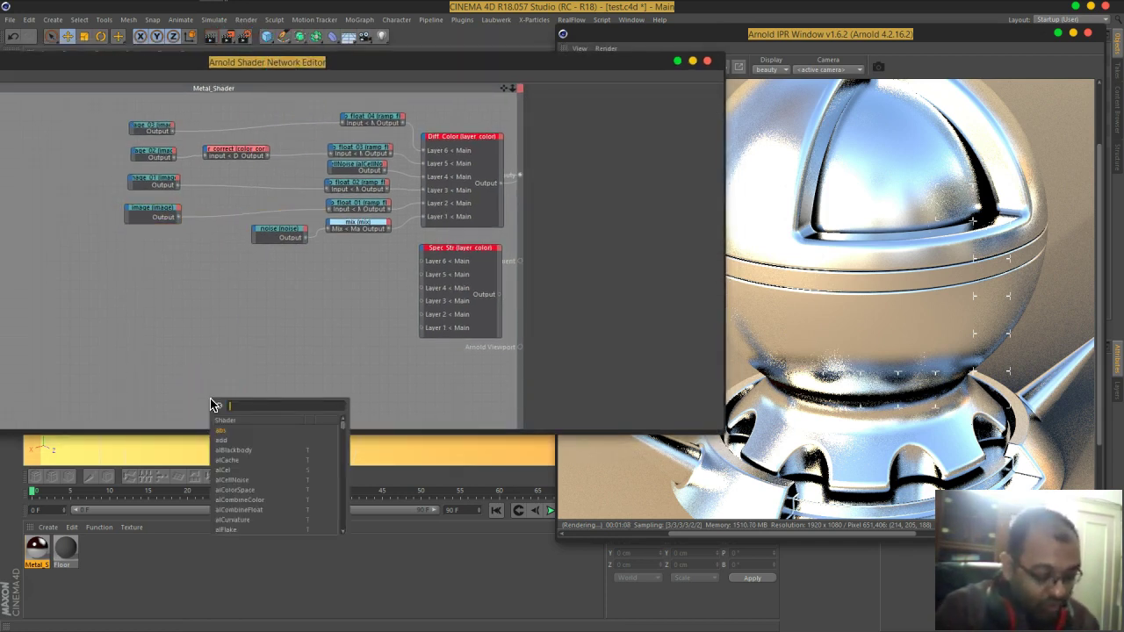
{"action": "type", "text": "ram"}
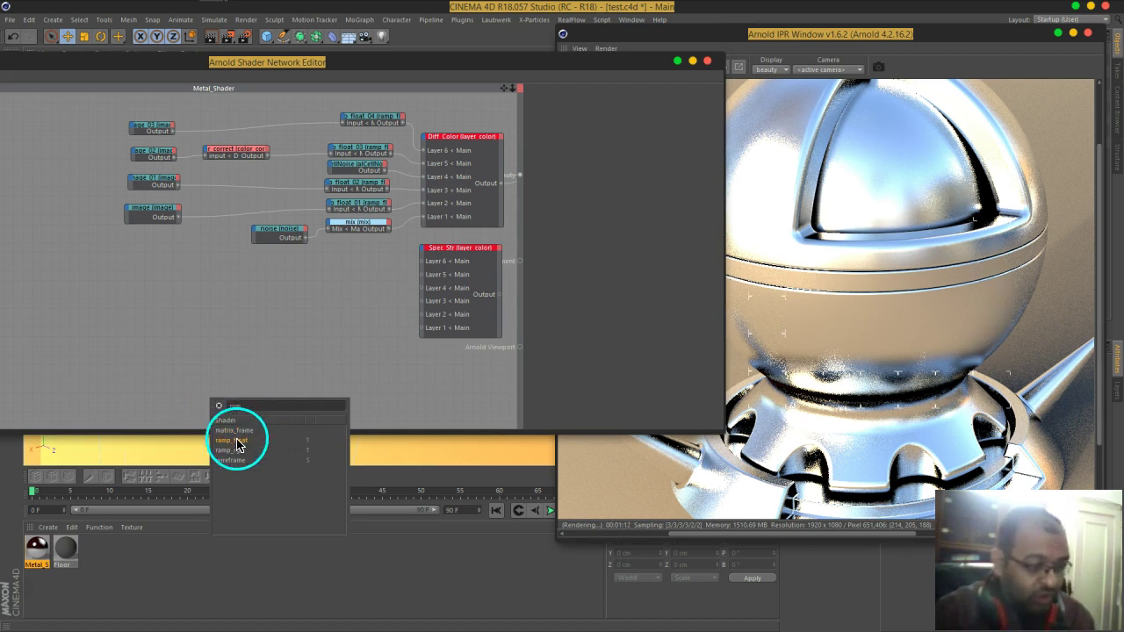
{"action": "left_click", "coordinate": [238, 445]}
{"action": "mouse_move", "coordinate": [231, 394]}
{"action": "left_mouse_down"}
{"action": "mouse_move", "coordinate": [281, 292]}
{"action": "mouse_move", "coordinate": [302, 334]}
{"action": "mouse_move", "coordinate": [381, 331]}
{"action": "mouse_move", "coordinate": [371, 333]}
{"action": "mouse_move", "coordinate": [371, 283]}
{"action": "mouse_move", "coordinate": [377, 293]}
{"action": "mouse_move", "coordinate": [371, 316]}
{"action": "mouse_move", "coordinate": [367, 292]}
{"action": "left_mouse_up"}
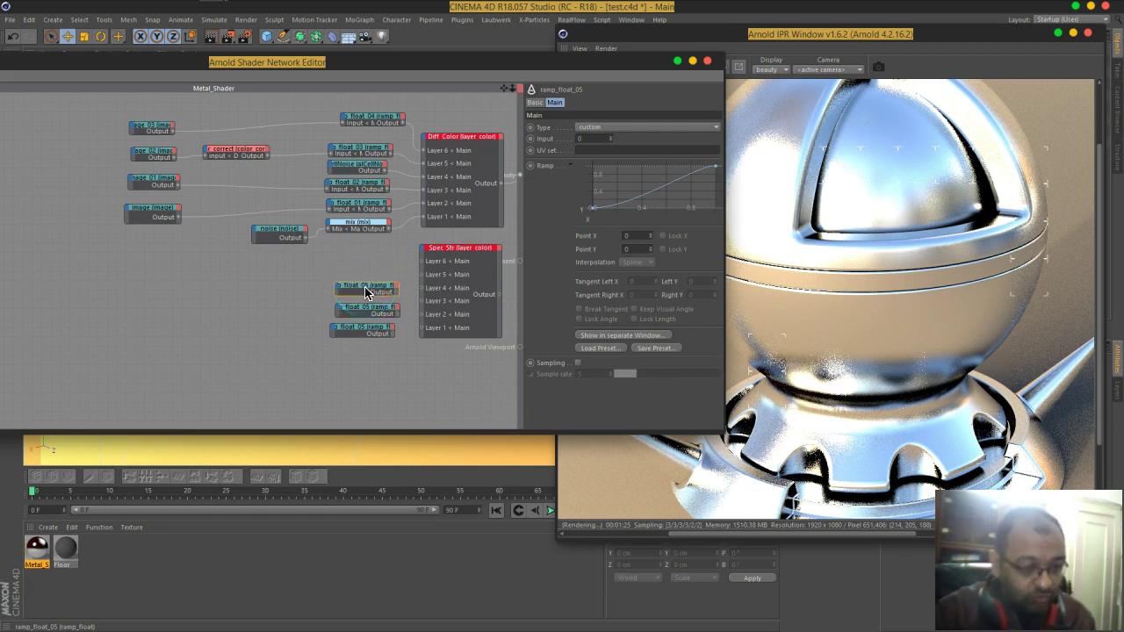
{"action": "mouse_move", "coordinate": [420, 332]}
{"action": "left_mouse_down"}
{"action": "mouse_move", "coordinate": [440, 314]}
{"action": "mouse_move", "coordinate": [439, 258]}
{"action": "mouse_move", "coordinate": [366, 297]}
{"action": "mouse_move", "coordinate": [366, 270]}
{"action": "mouse_move", "coordinate": [371, 311]}
{"action": "left_mouse_up"}
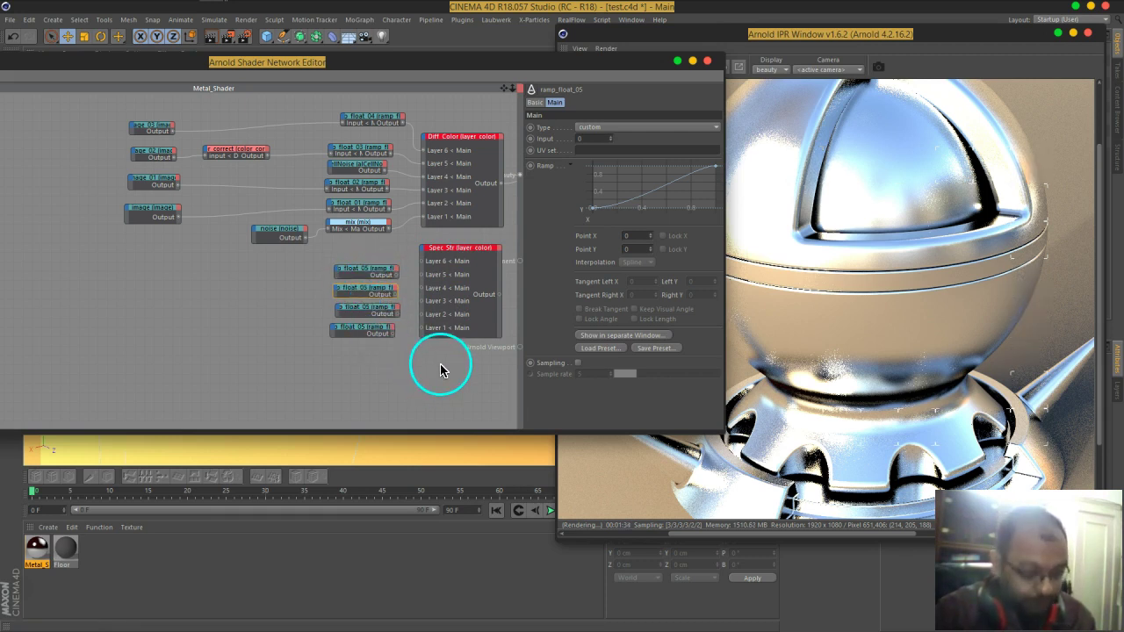
{"action": "middle_click_drag", "start_coordinate": [441, 369], "coordinate": [389, 372]}
Step: Connect the image texture output to the bottom ramp_float_05 node's Input and inspect its settings
{"action": "left_click", "coordinate": [99, 219]}
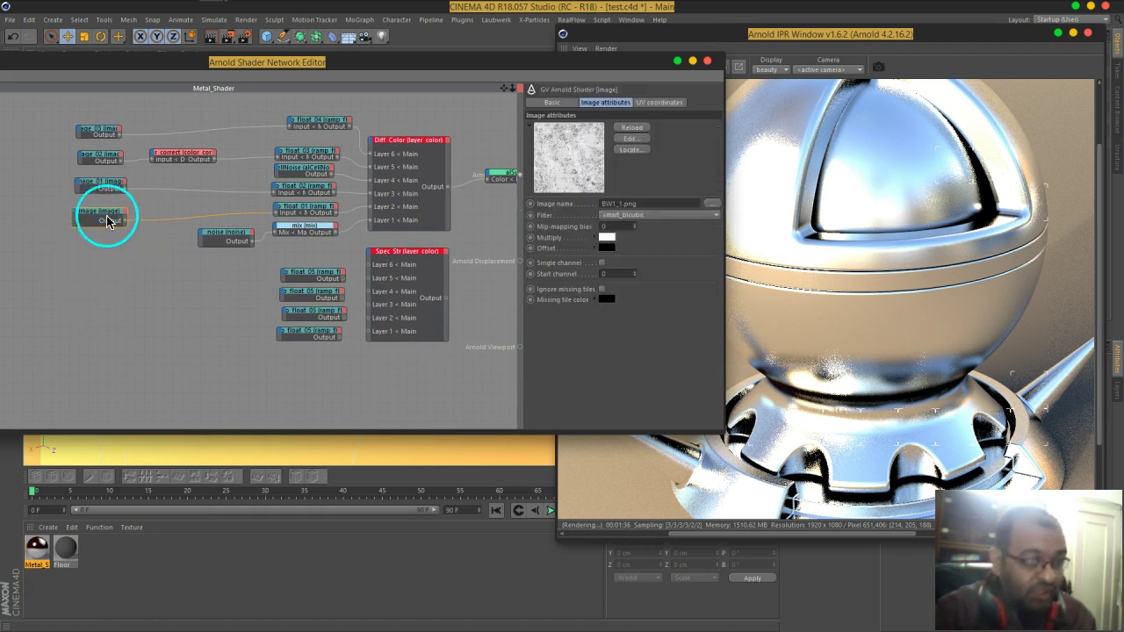
{"action": "mouse_move", "coordinate": [141, 302]}
{"action": "left_mouse_down"}
{"action": "mouse_move", "coordinate": [284, 343]}
{"action": "mouse_move", "coordinate": [124, 233]}
{"action": "left_mouse_up"}
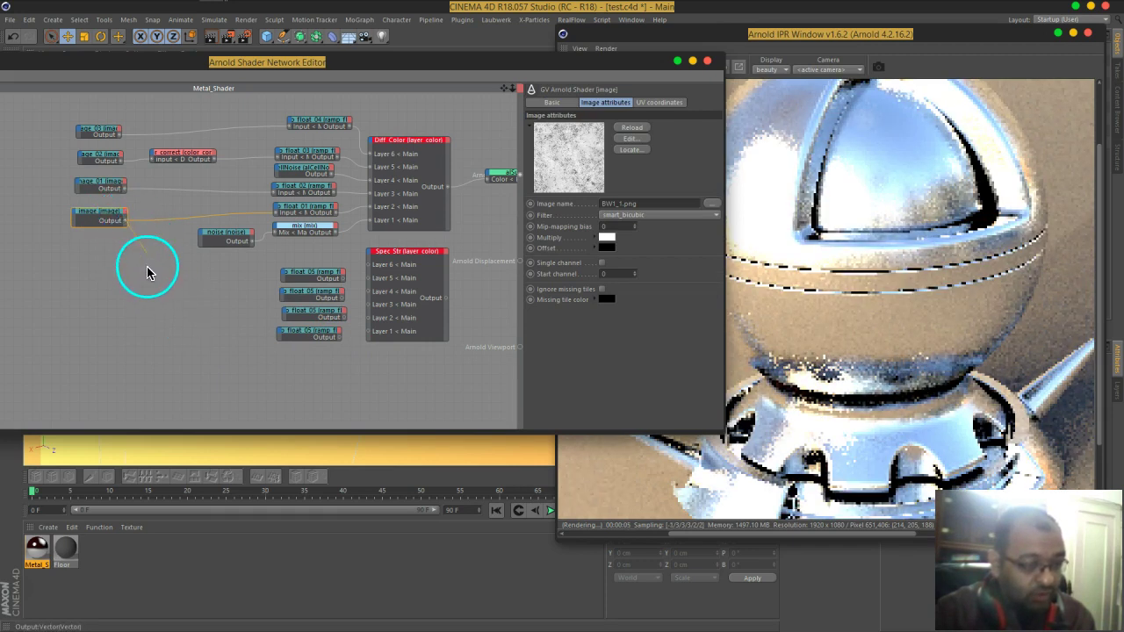
{"action": "left_click_drag", "start_coordinate": [278, 338], "coordinate": [301, 328]}
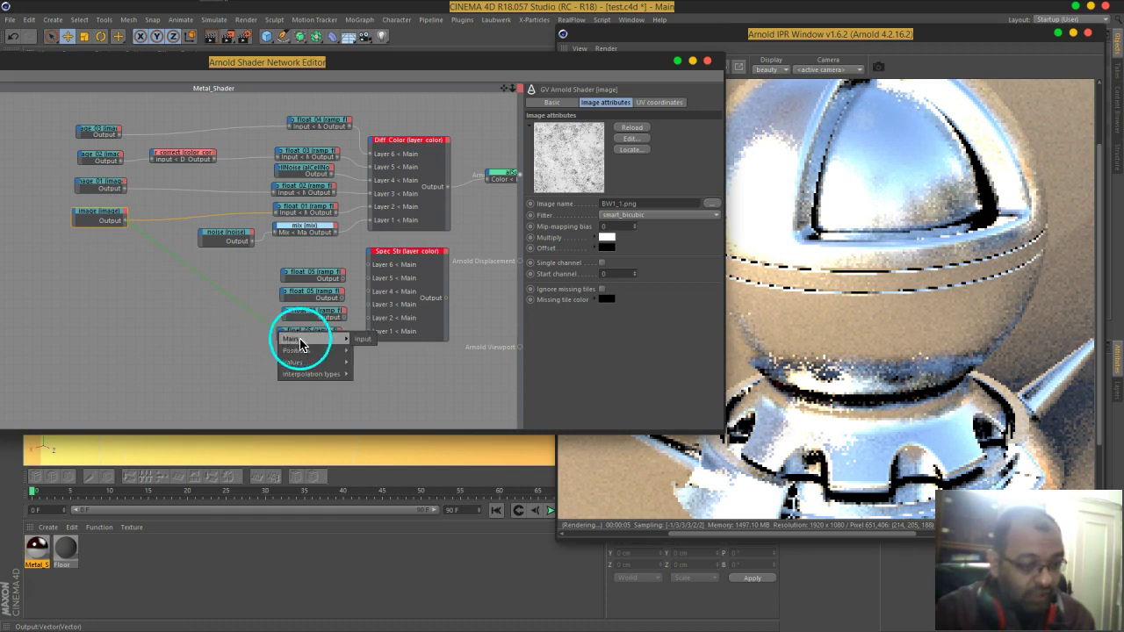
{"action": "left_click", "coordinate": [353, 342]}
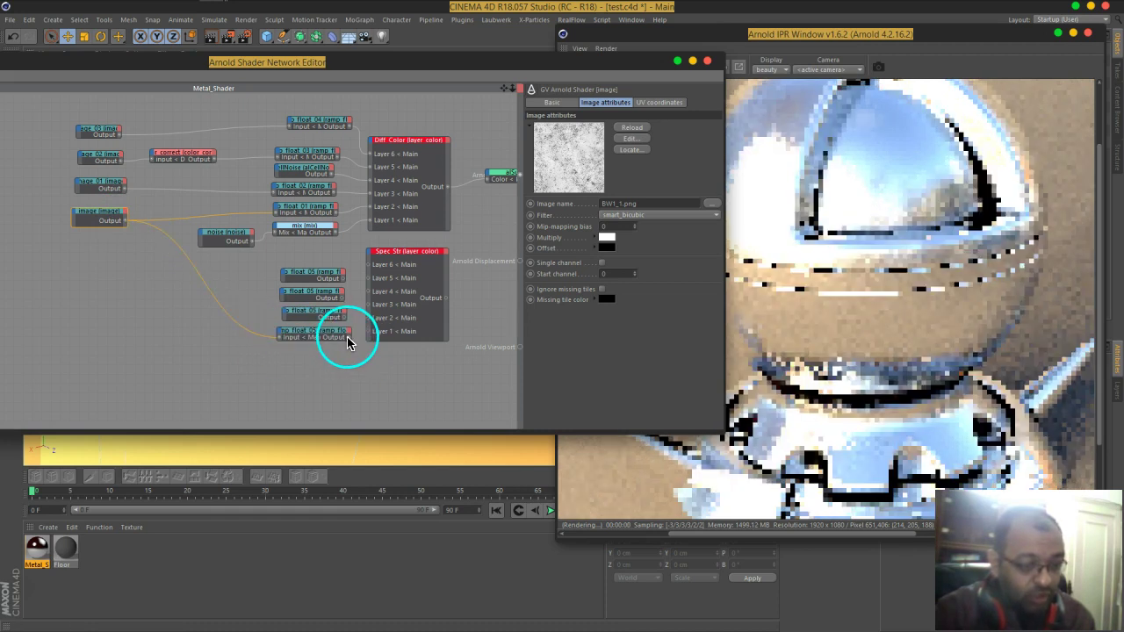
{"action": "left_click", "coordinate": [349, 339]}
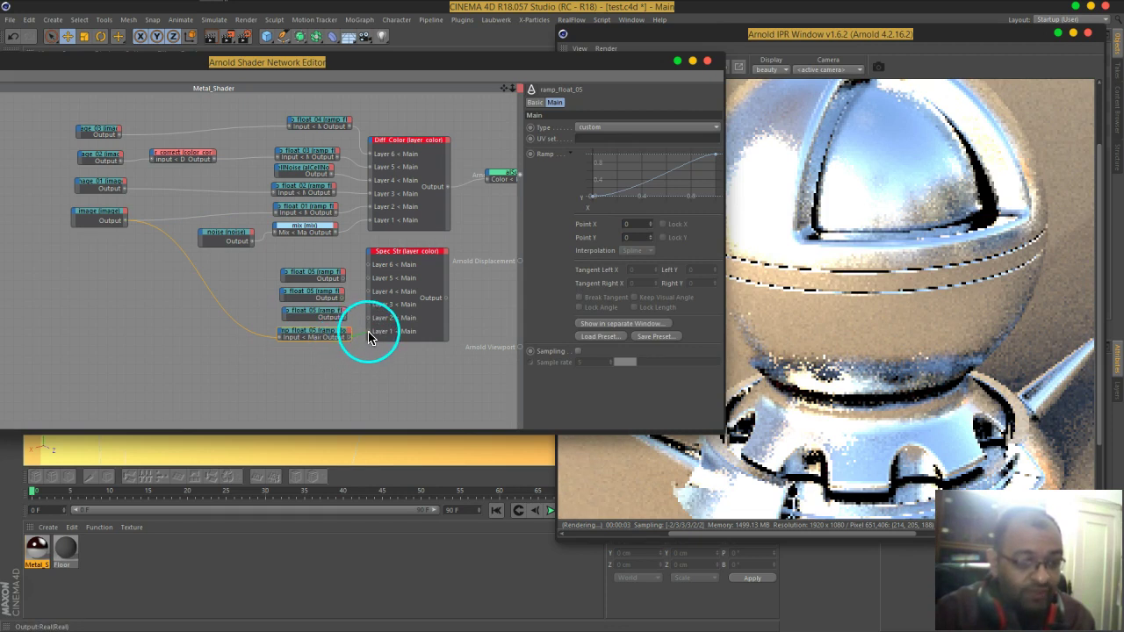
{"action": "left_click_drag", "start_coordinate": [369, 338], "coordinate": [370, 332]}
{"action": "middle_click_drag", "start_coordinate": [468, 314], "coordinate": [396, 301]}
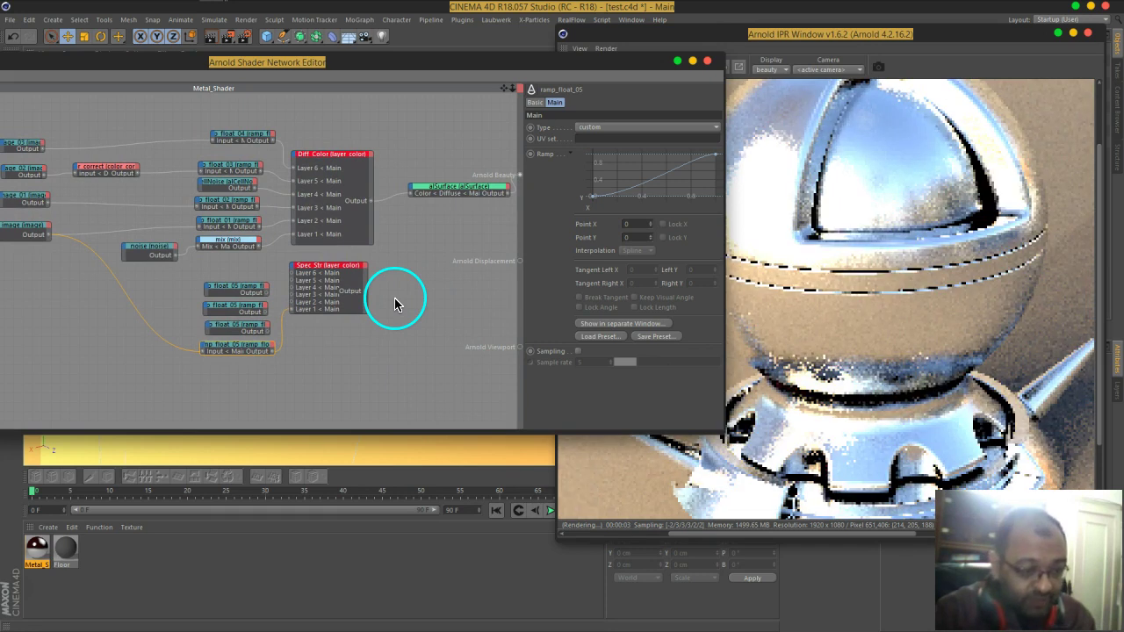
Step: Review the Diff_Color layer alphas, reselect ramp_float_05, and save the scene as test.c4d
{"action": "left_click", "coordinate": [333, 159]}
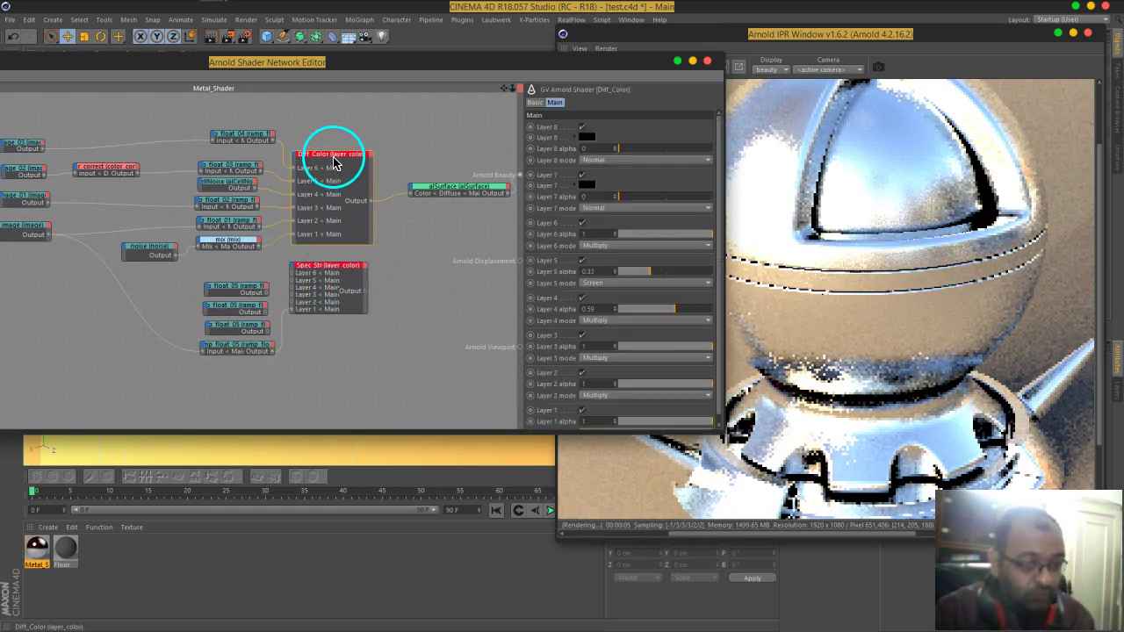
{"action": "scroll", "coordinate": [617, 351], "scroll_direction": "down", "scroll_amount": 1}
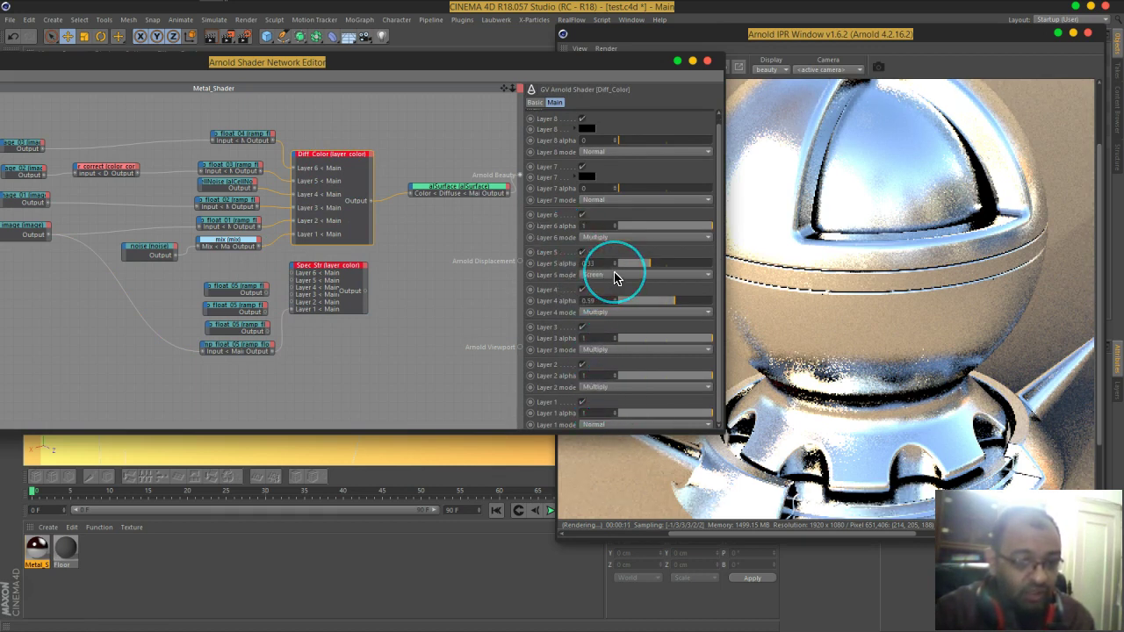
{"action": "left_click", "coordinate": [641, 413]}
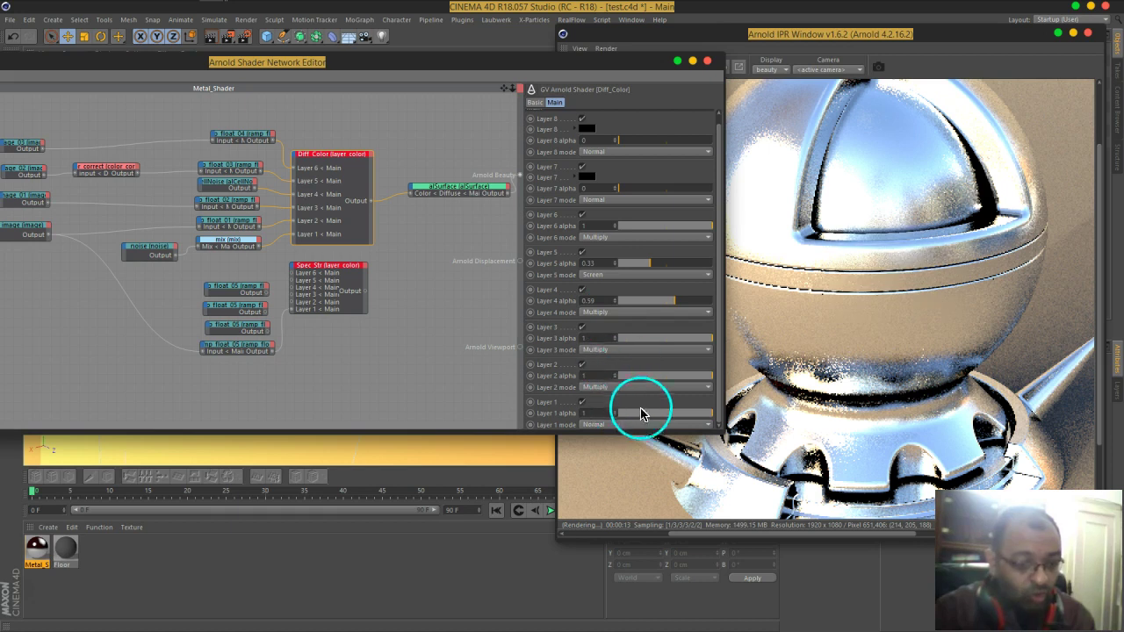
{"action": "left_click", "coordinate": [327, 332]}
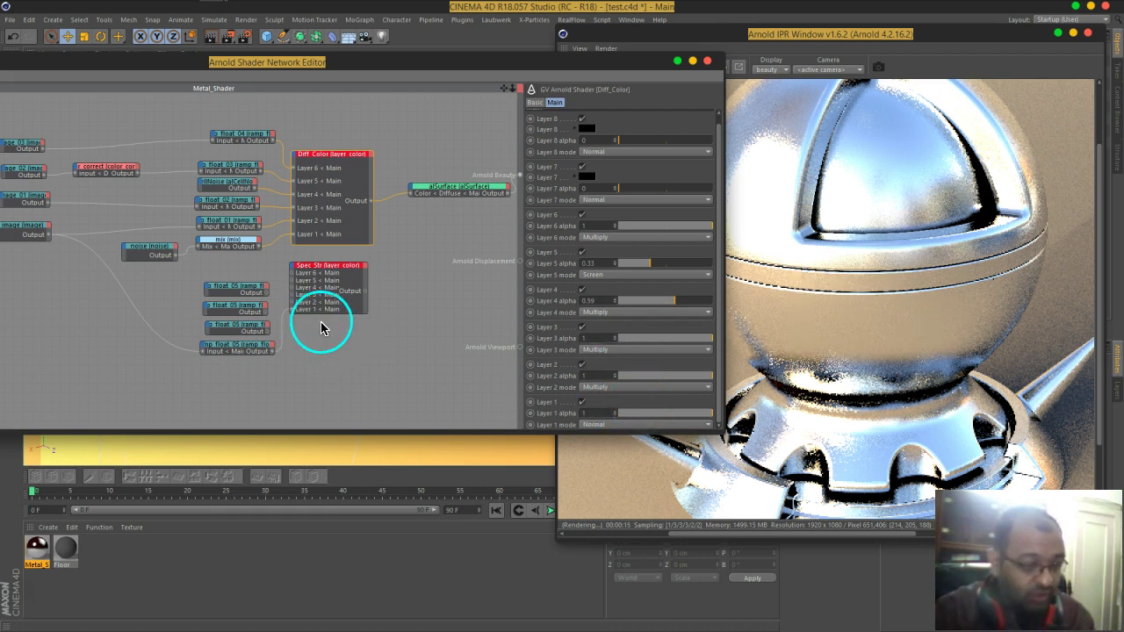
{"action": "left_click", "coordinate": [239, 344]}
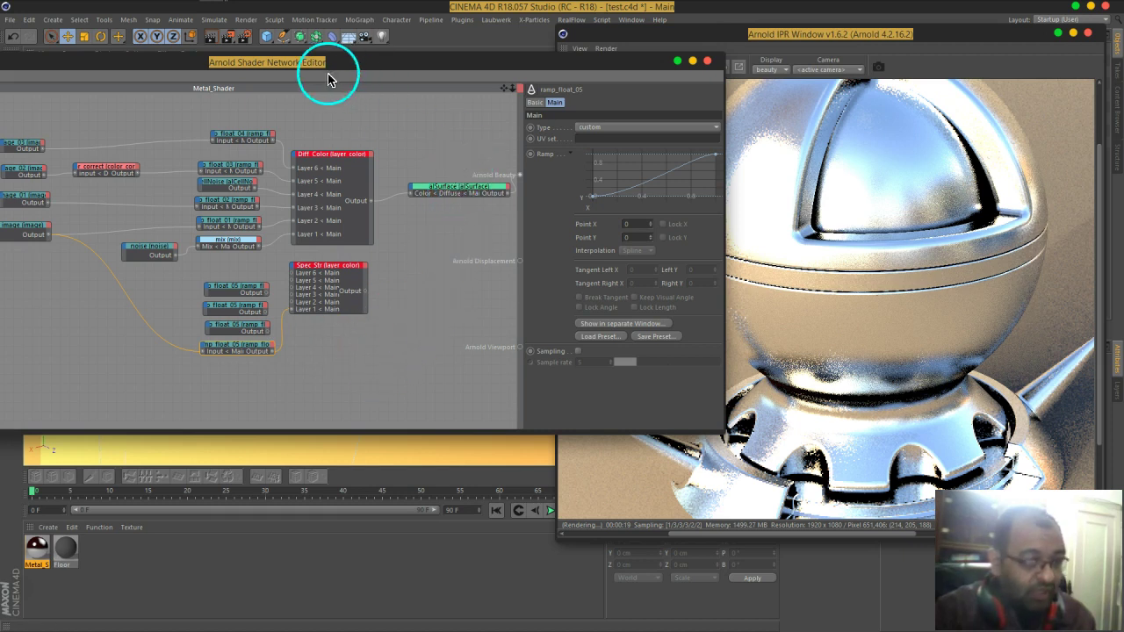
{"action": "key", "text": "ctrl+s"}
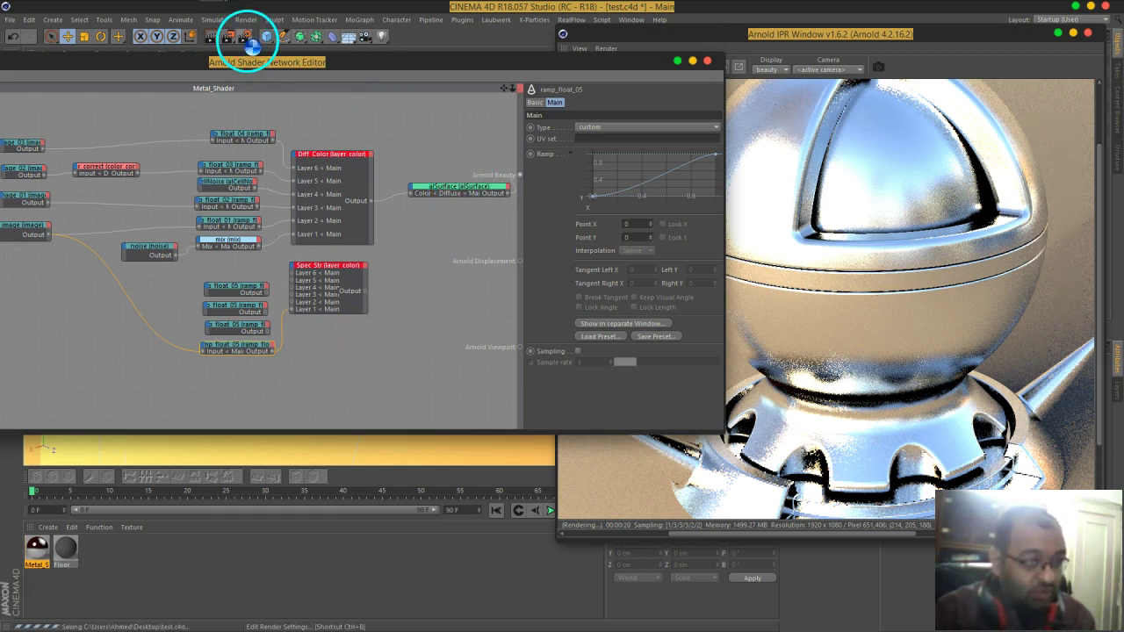
Step: Set the output resolution to 1280 x 720 and recentre the model in the IPR preview
{"action": "left_click", "coordinate": [249, 46]}
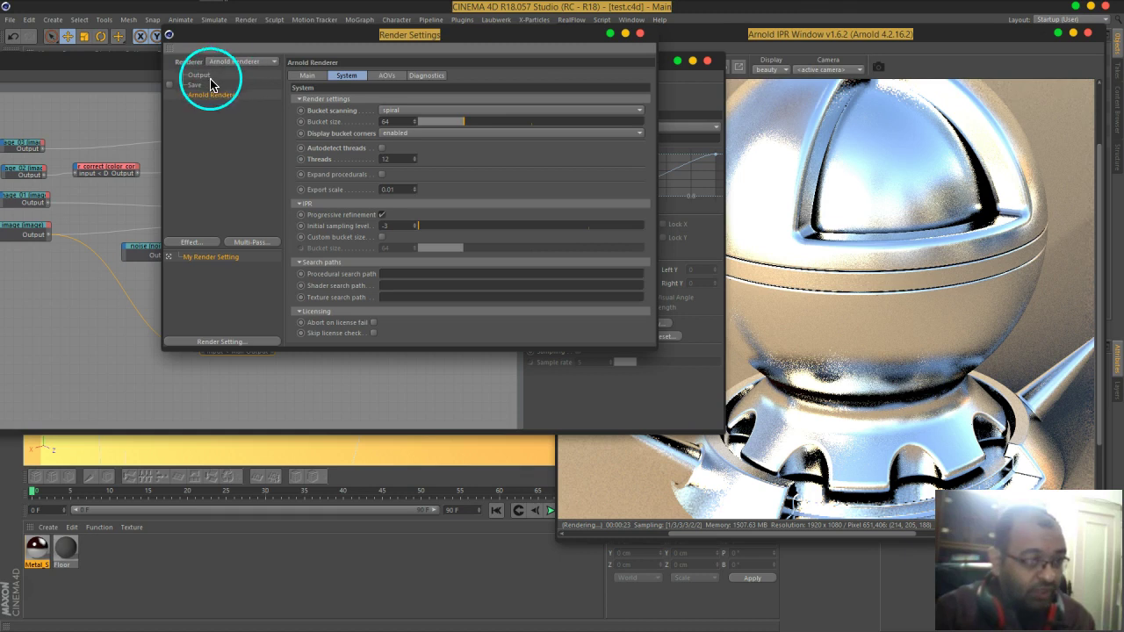
{"action": "left_click", "coordinate": [202, 75]}
{"action": "left_click", "coordinate": [384, 84]}
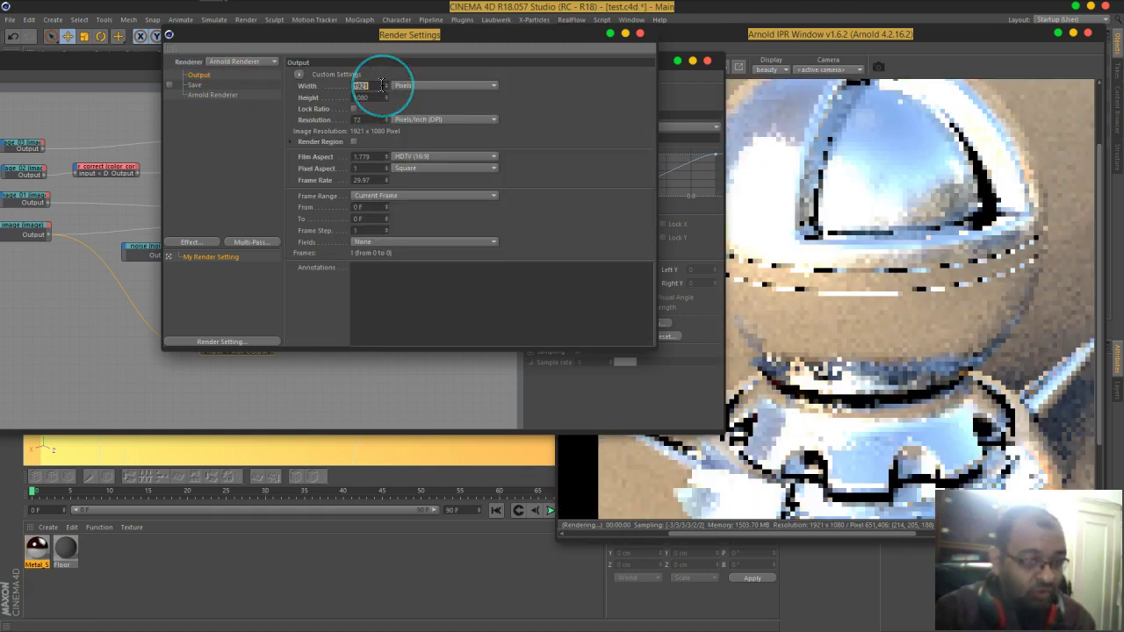
{"action": "type", "text": "1280"}
{"action": "key", "text": "Tab"}
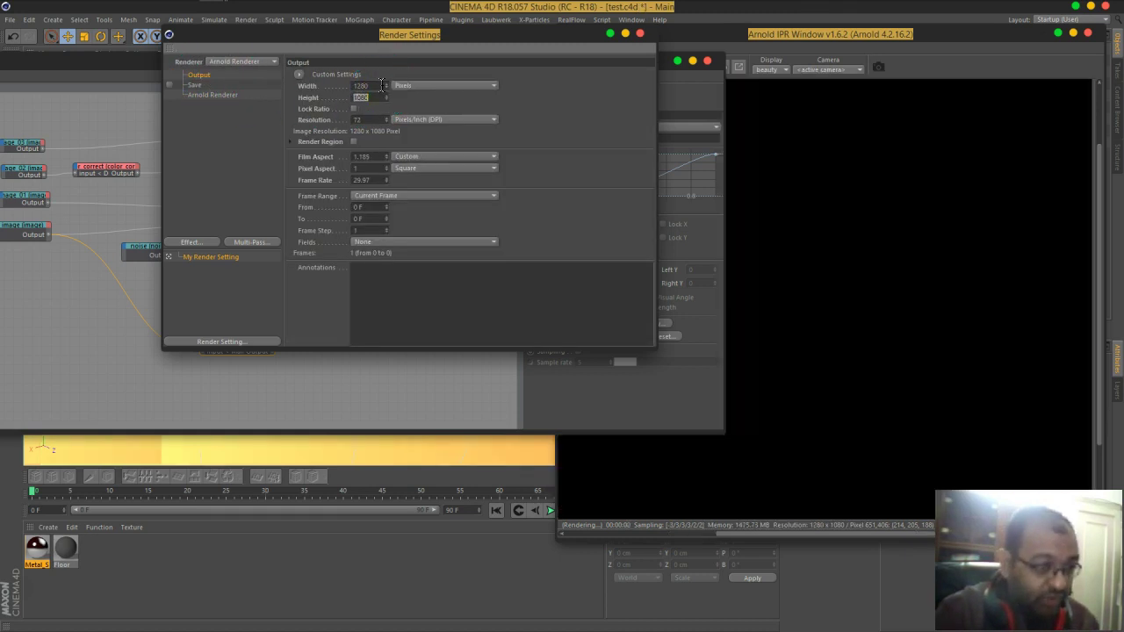
{"action": "type", "text": "720"}
{"action": "key", "text": "Return"}
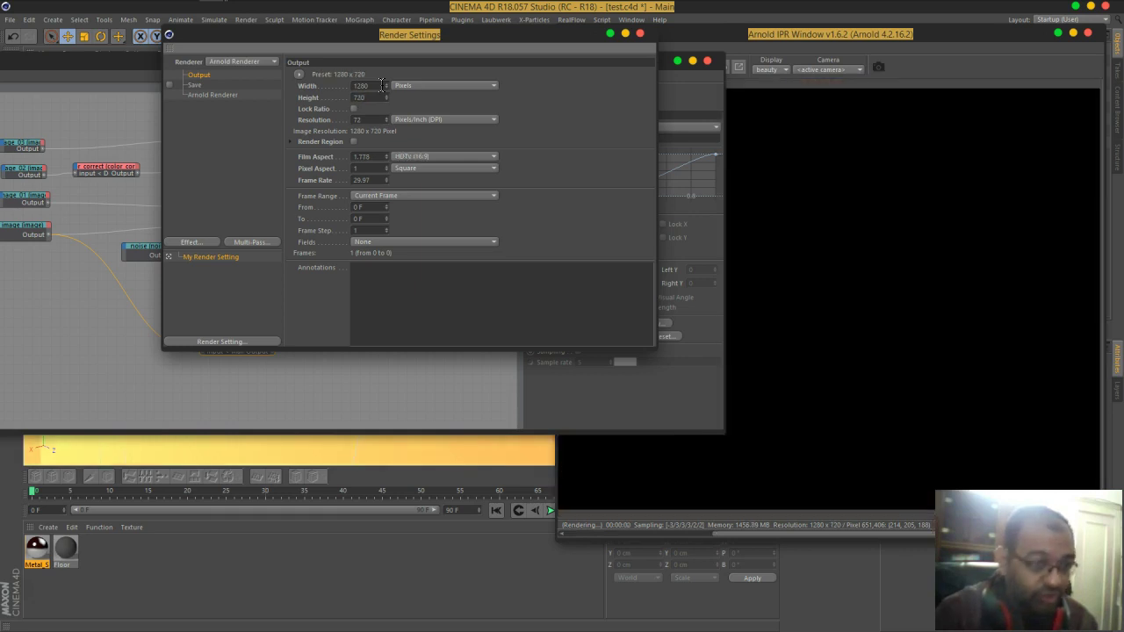
{"action": "left_click", "coordinate": [641, 34]}
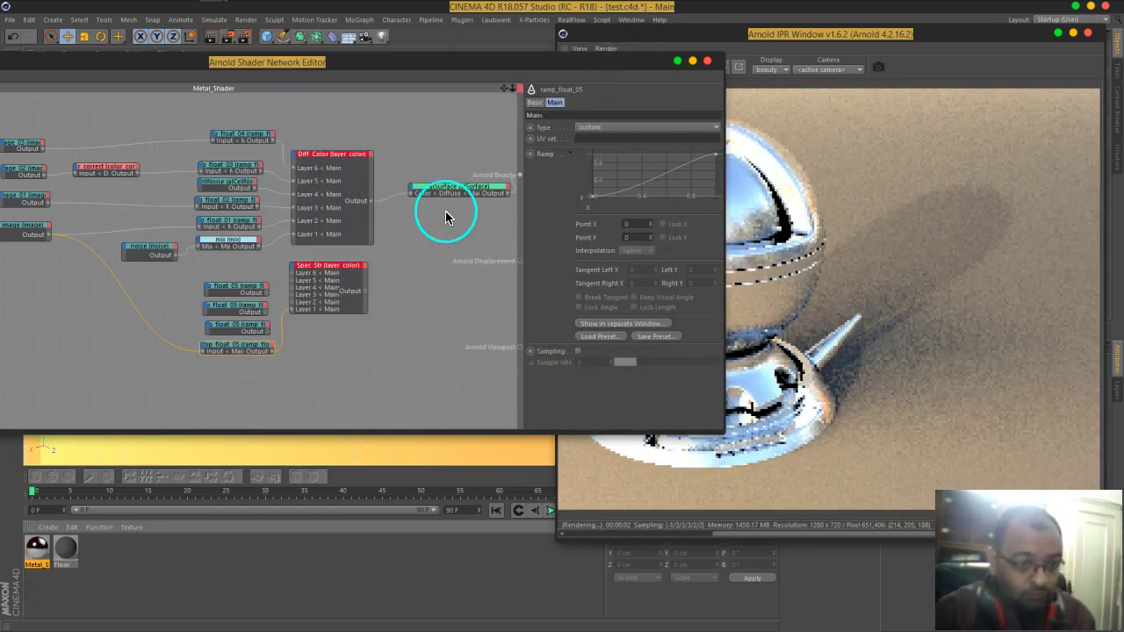
{"action": "left_click", "coordinate": [816, 246]}
{"action": "left_click_drag", "start_coordinate": [808, 238], "coordinate": [1037, 229]}
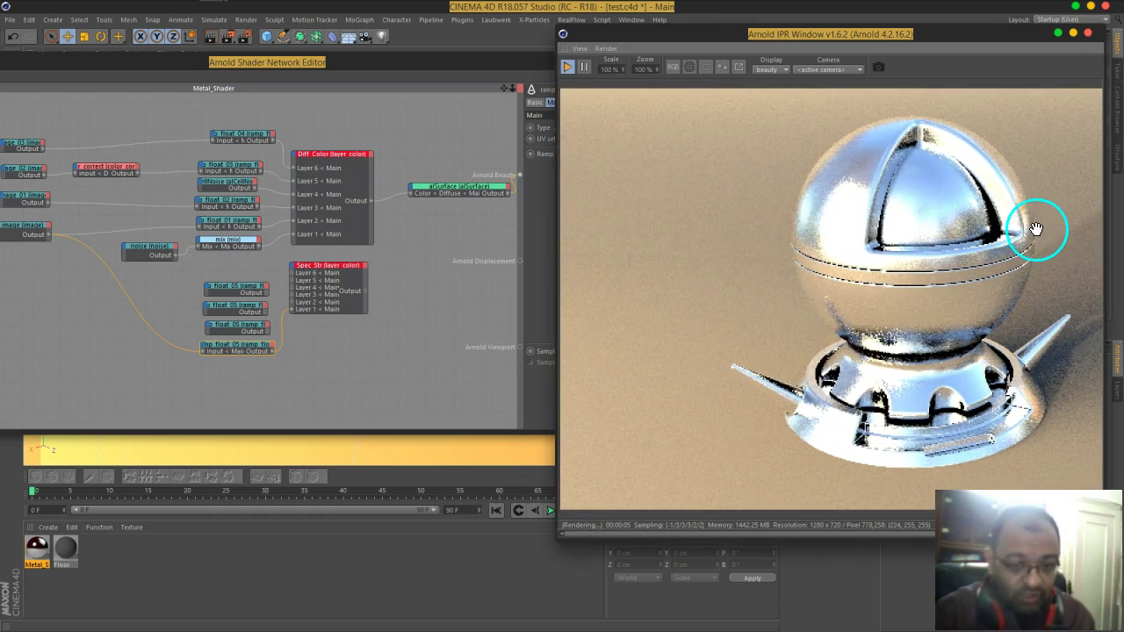
Step: Preview the ramp_float_05 grunge mask as the Arnold Beauty output
{"action": "left_click", "coordinate": [428, 66]}
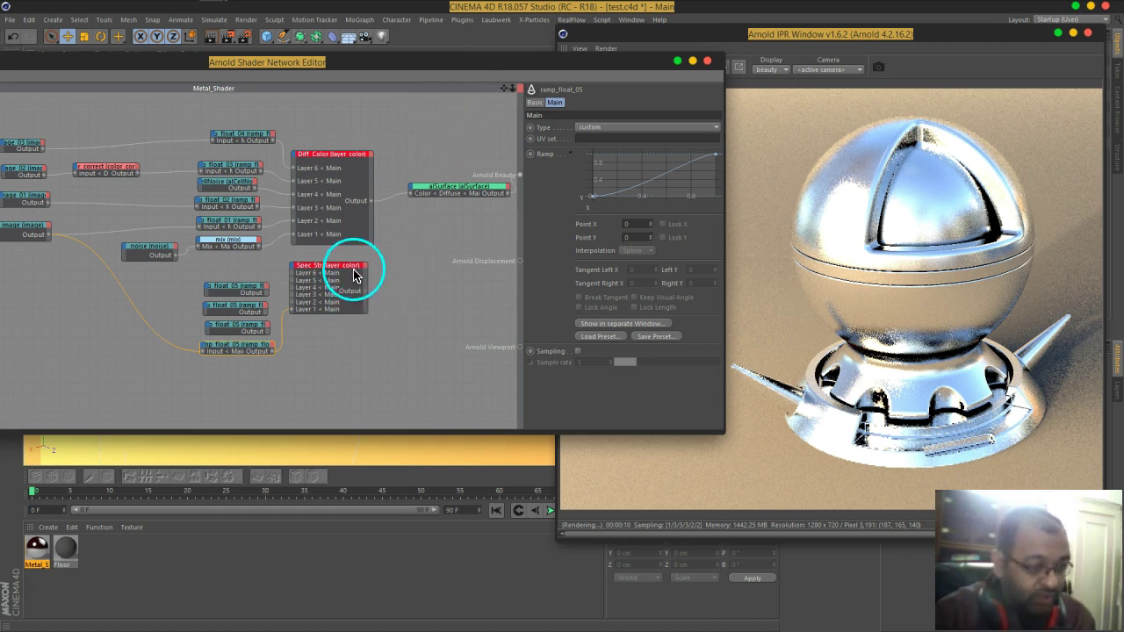
{"action": "middle_click_drag", "start_coordinate": [431, 293], "coordinate": [402, 294]}
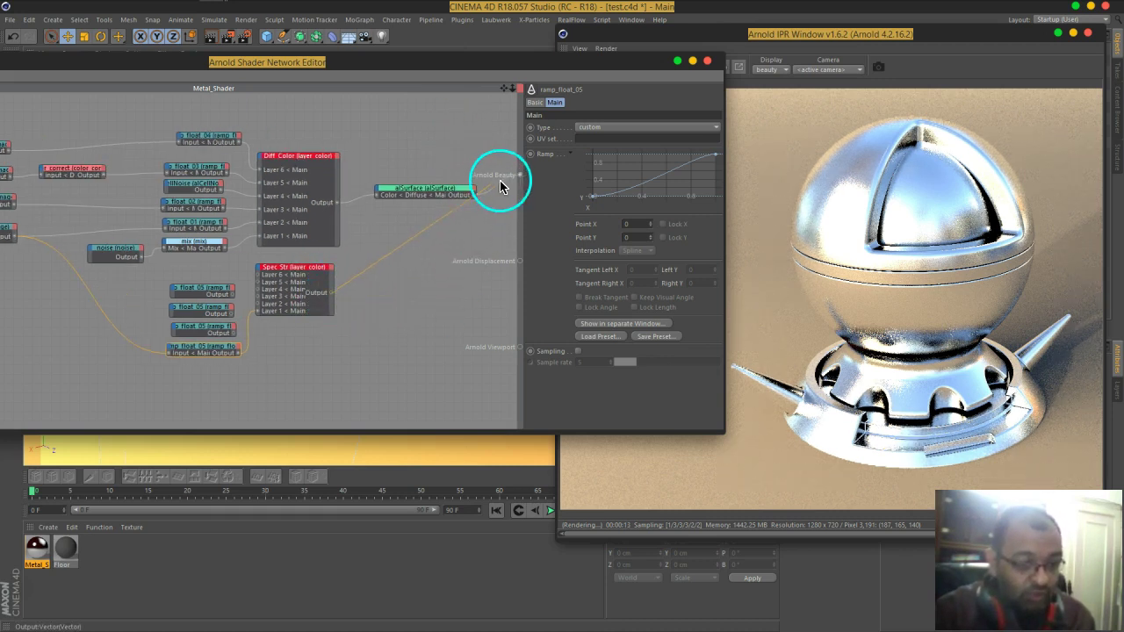
{"action": "left_click_drag", "start_coordinate": [237, 356], "coordinate": [518, 183]}
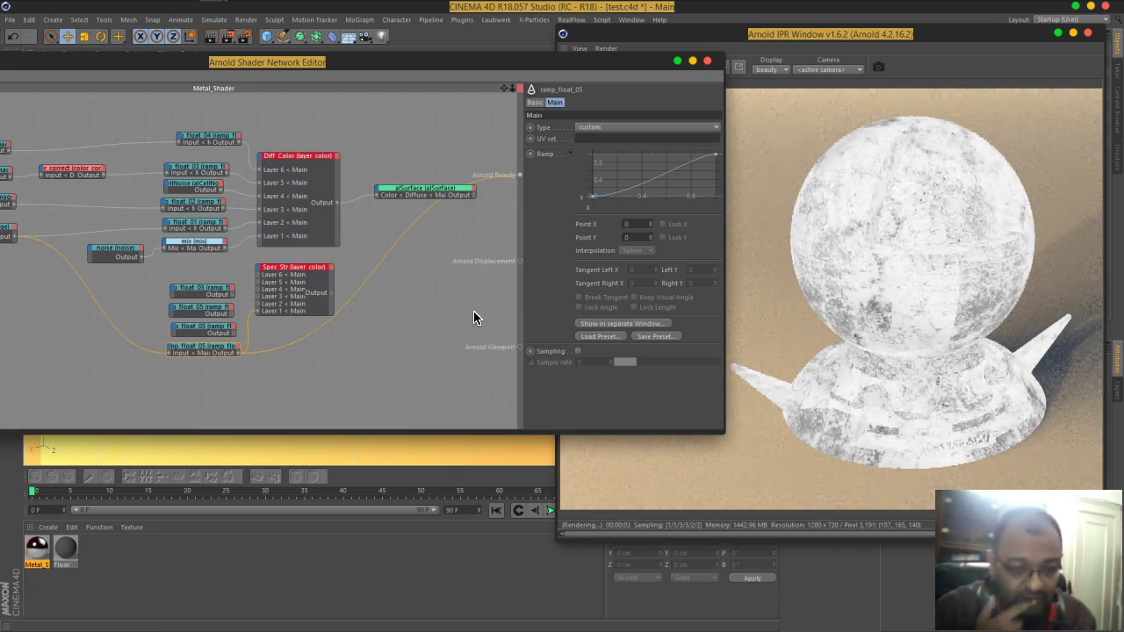
Step: Drive aiSurface specular strength with Spec Str and reconnect aiSurface to Beauty
{"action": "mouse_move", "coordinate": [852, 367]}
{"action": "left_mouse_down"}
{"action": "mouse_move", "coordinate": [874, 311]}
{"action": "mouse_move", "coordinate": [911, 309]}
{"action": "mouse_move", "coordinate": [449, 326]}
{"action": "mouse_move", "coordinate": [409, 299]}
{"action": "left_mouse_up"}
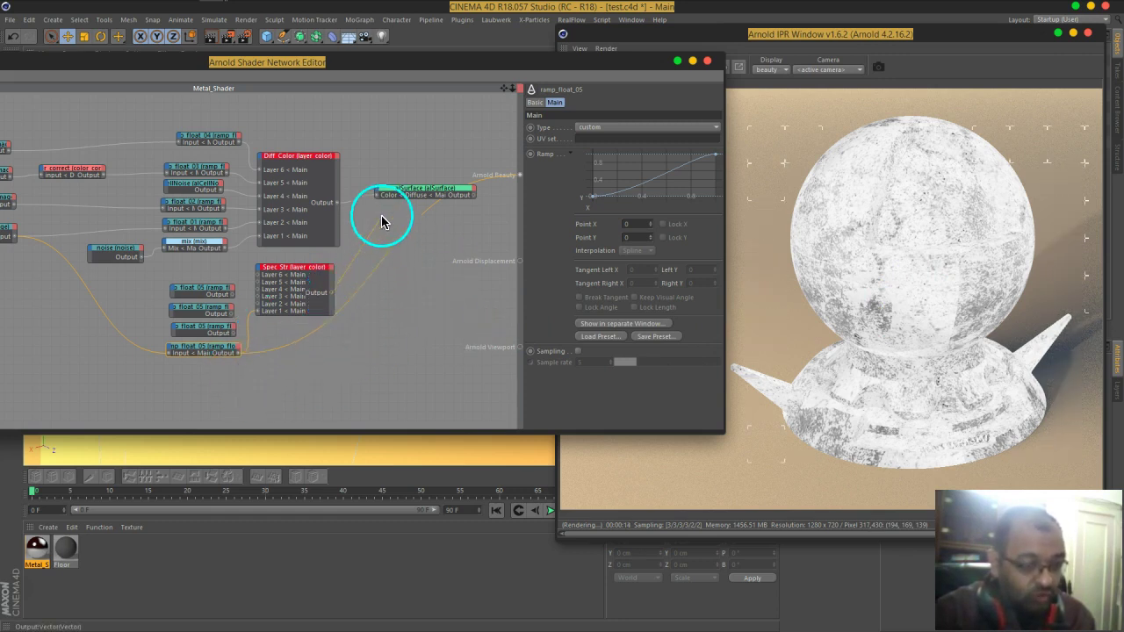
{"action": "left_click_drag", "start_coordinate": [378, 195], "coordinate": [475, 214]}
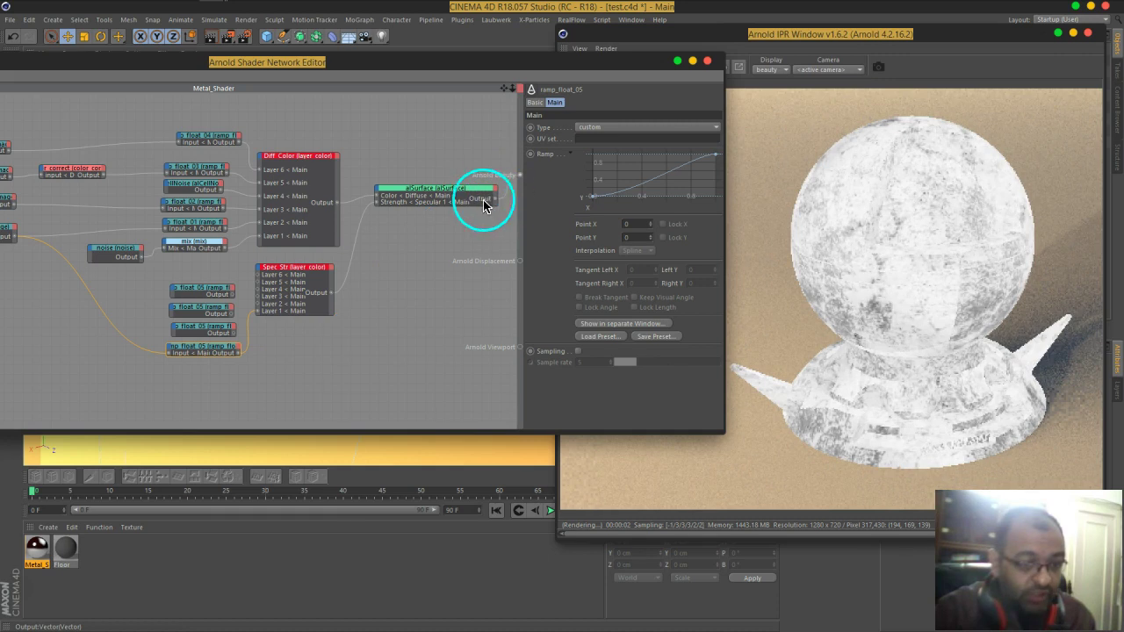
{"action": "left_click_drag", "start_coordinate": [477, 190], "coordinate": [466, 175]}
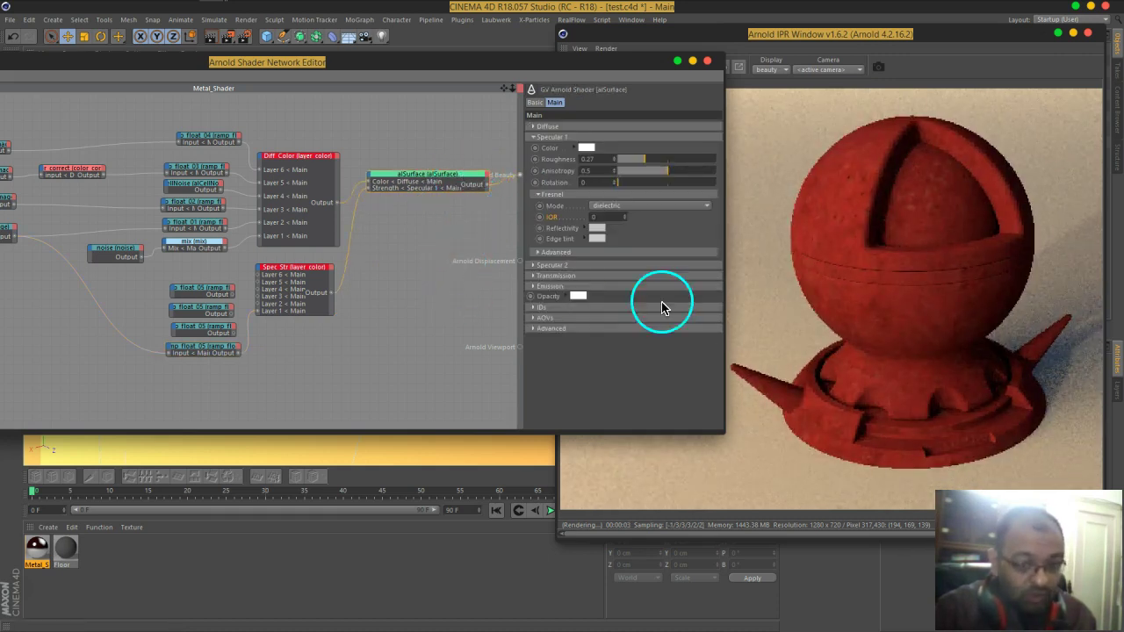
Step: Set Spec Str Layer 2 and Layer 3 alphas to 0 and disable Layers 5 and 6
{"action": "left_click", "coordinate": [289, 269]}
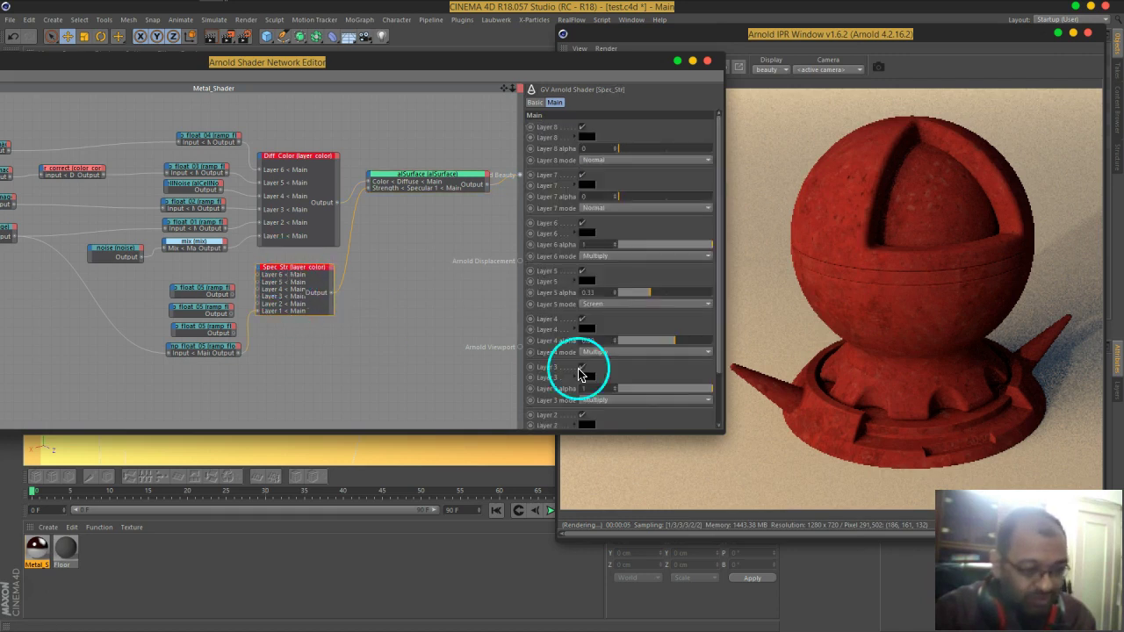
{"action": "scroll", "coordinate": [642, 326], "scroll_direction": "down", "scroll_amount": 3}
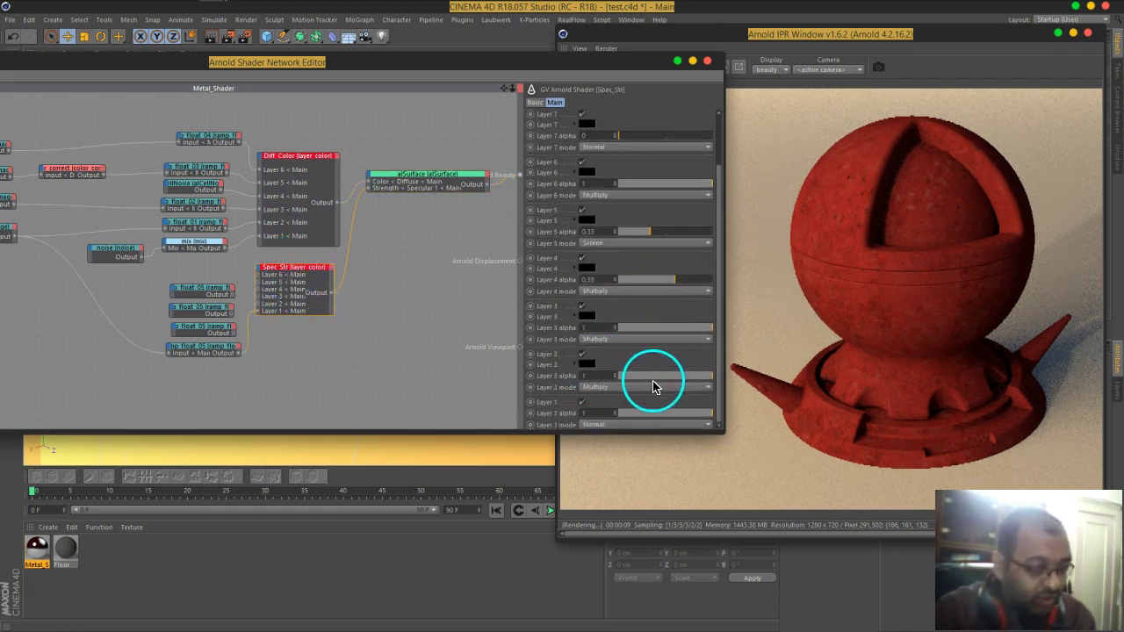
{"action": "left_click_drag", "start_coordinate": [655, 383], "coordinate": [615, 381]}
{"action": "left_click_drag", "start_coordinate": [697, 325], "coordinate": [571, 330]}
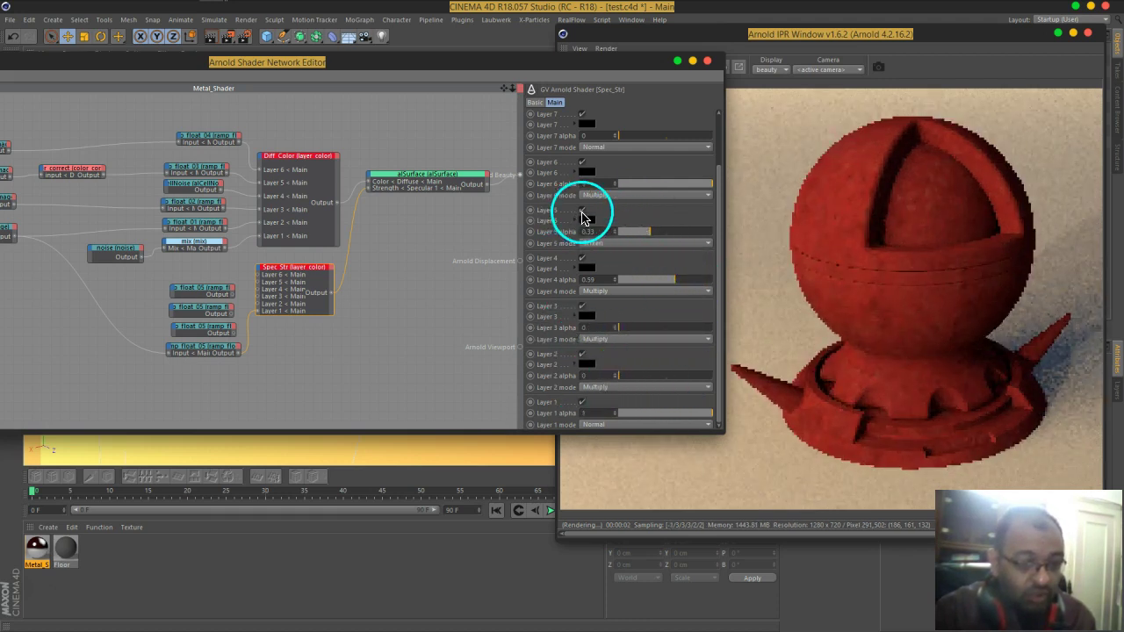
{"action": "left_click", "coordinate": [582, 211]}
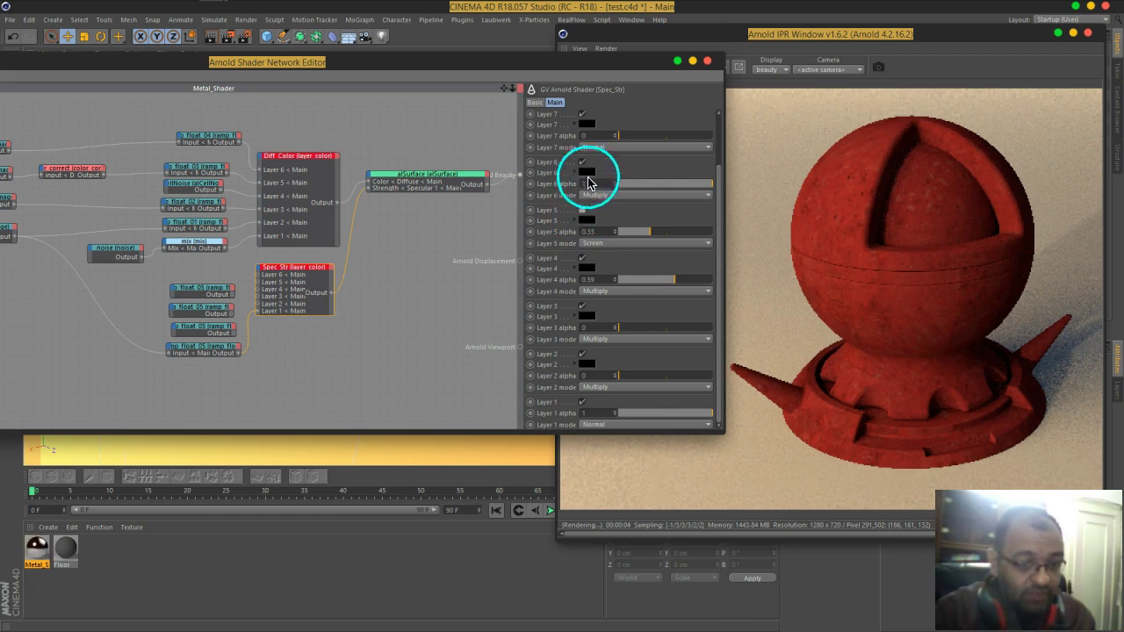
{"action": "left_click", "coordinate": [583, 162]}
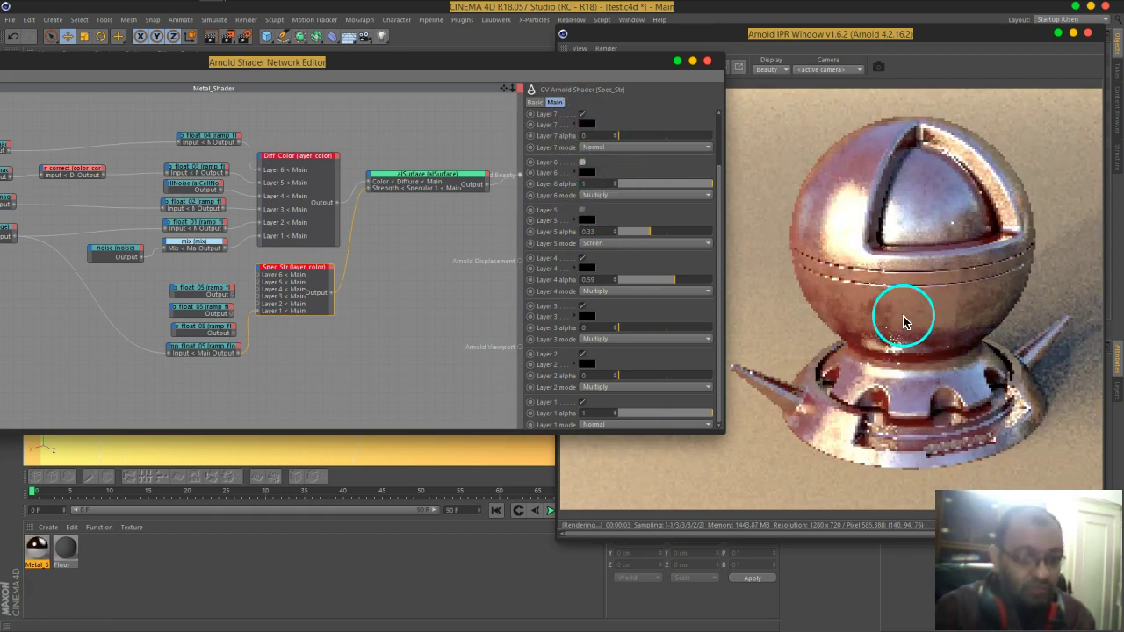
Step: Lower the ramp_float_05 curve's end knot to Point Y 0.222 to darken the metal
{"action": "left_click", "coordinate": [748, 303]}
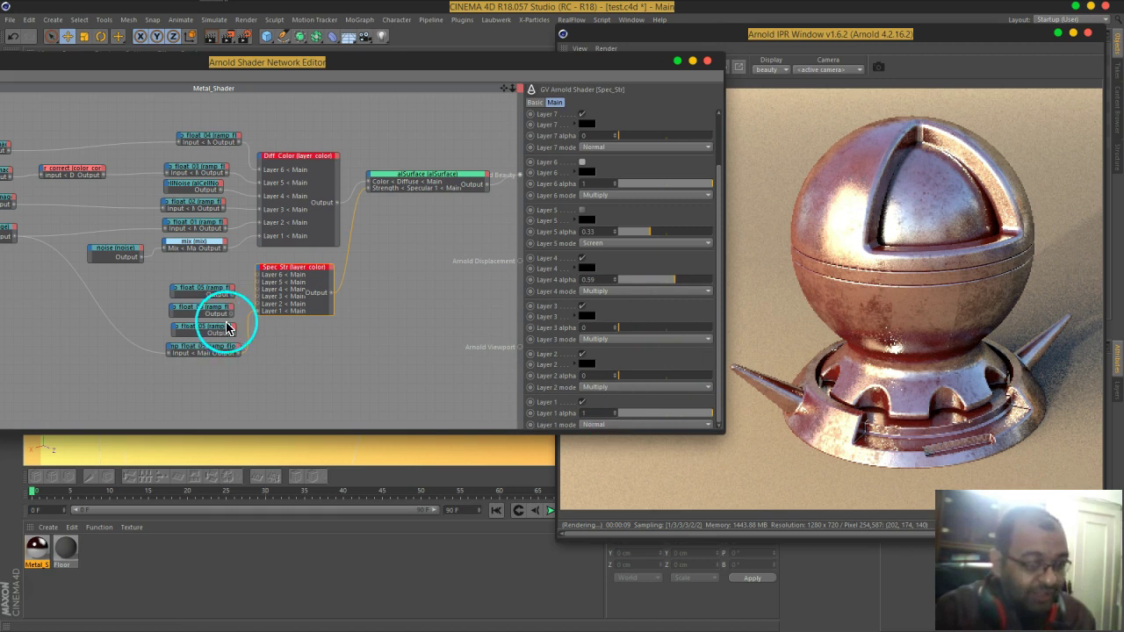
{"action": "left_click_drag", "start_coordinate": [839, 215], "coordinate": [932, 310]}
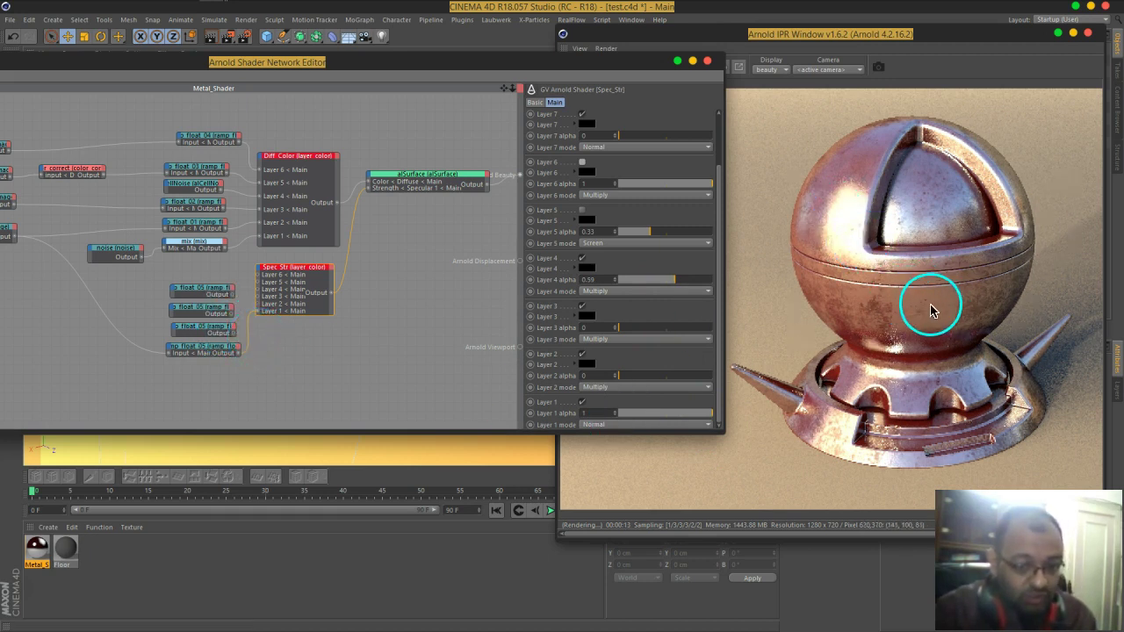
{"action": "left_click", "coordinate": [215, 352]}
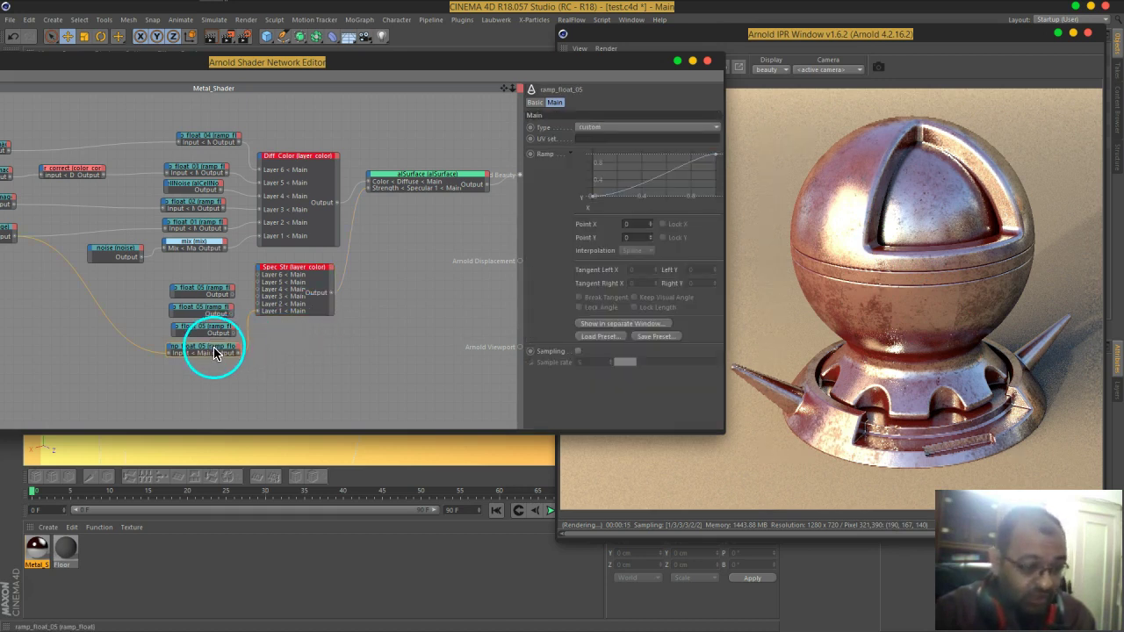
{"action": "mouse_move", "coordinate": [721, 170]}
{"action": "left_mouse_down"}
{"action": "mouse_move", "coordinate": [716, 161]}
{"action": "mouse_move", "coordinate": [722, 172]}
{"action": "left_mouse_up"}
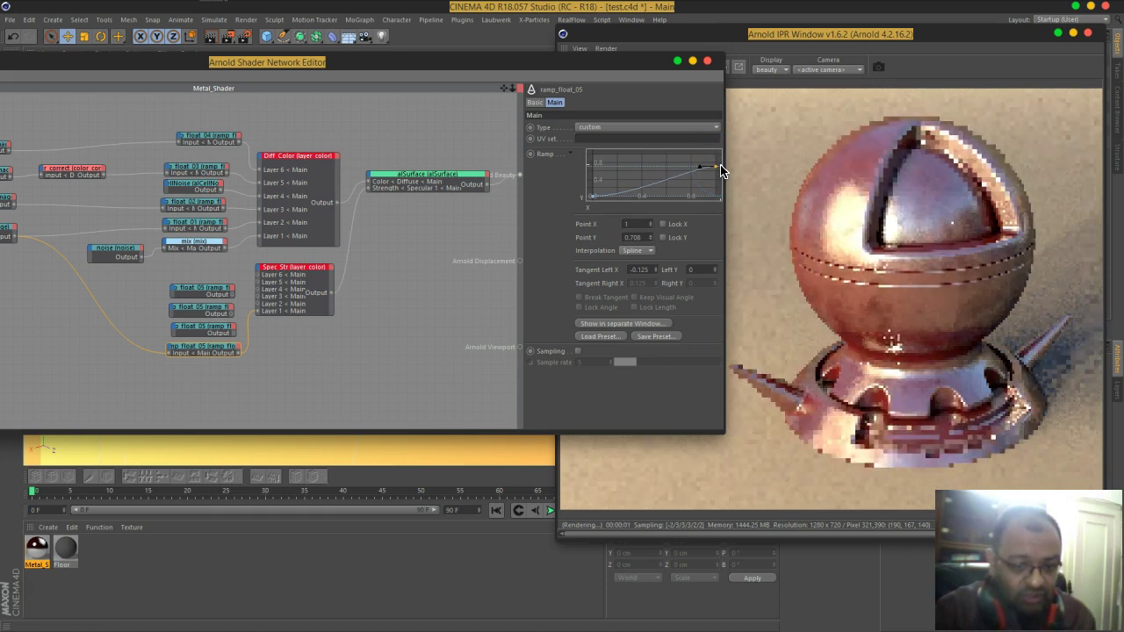
{"action": "left_click", "coordinate": [937, 324]}
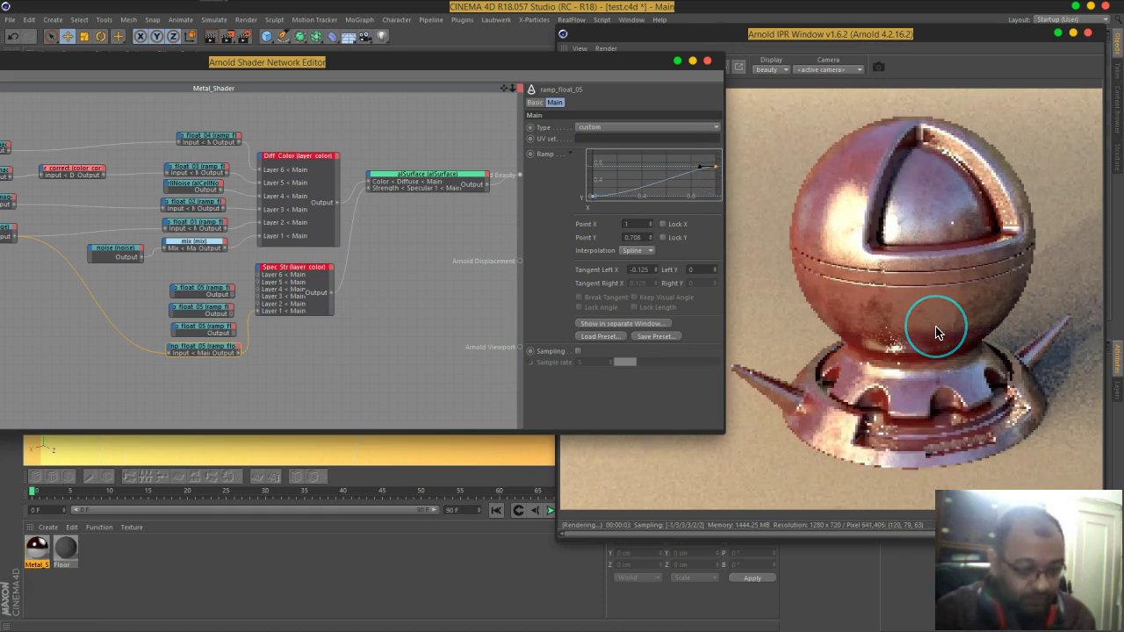
{"action": "left_click", "coordinate": [718, 172]}
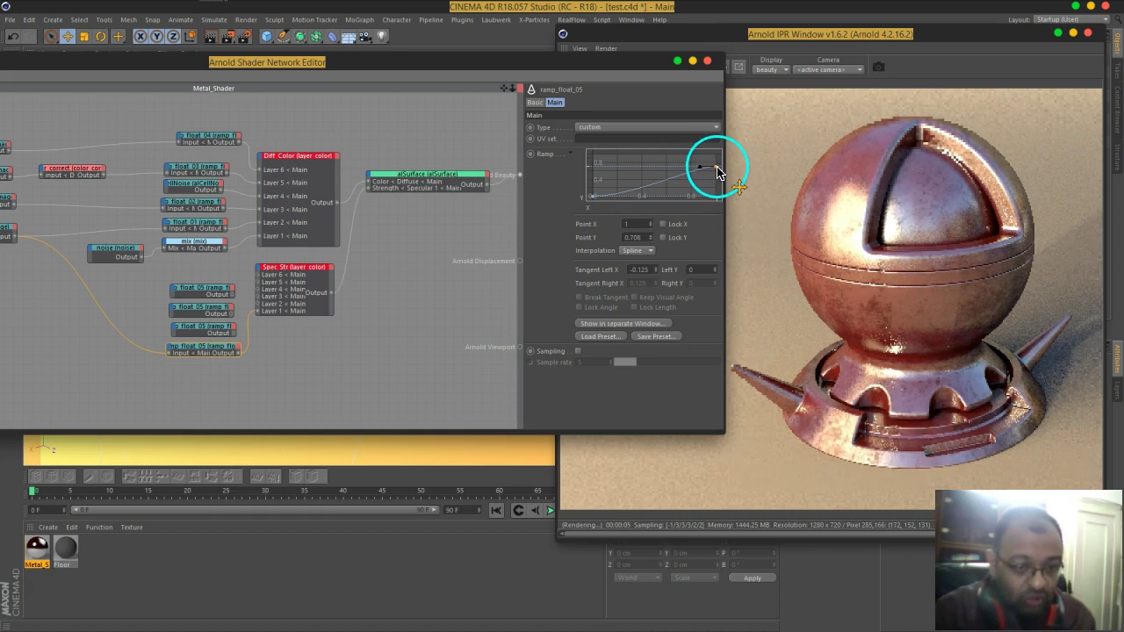
{"action": "left_click_drag", "start_coordinate": [718, 172], "coordinate": [726, 188]}
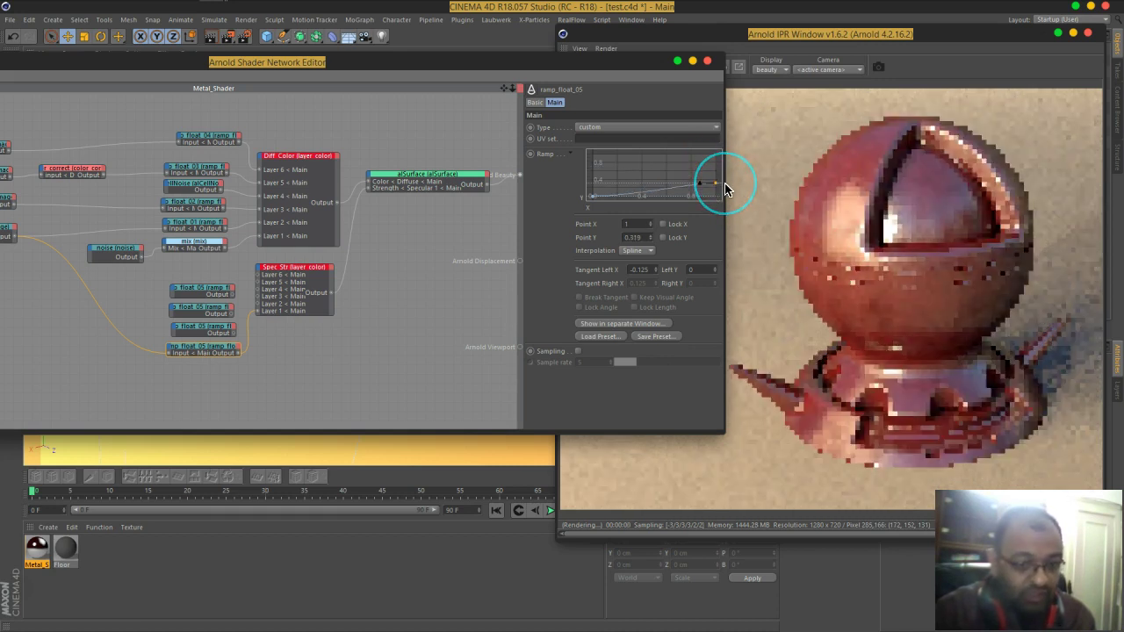
{"action": "left_click_drag", "start_coordinate": [911, 382], "coordinate": [956, 341]}
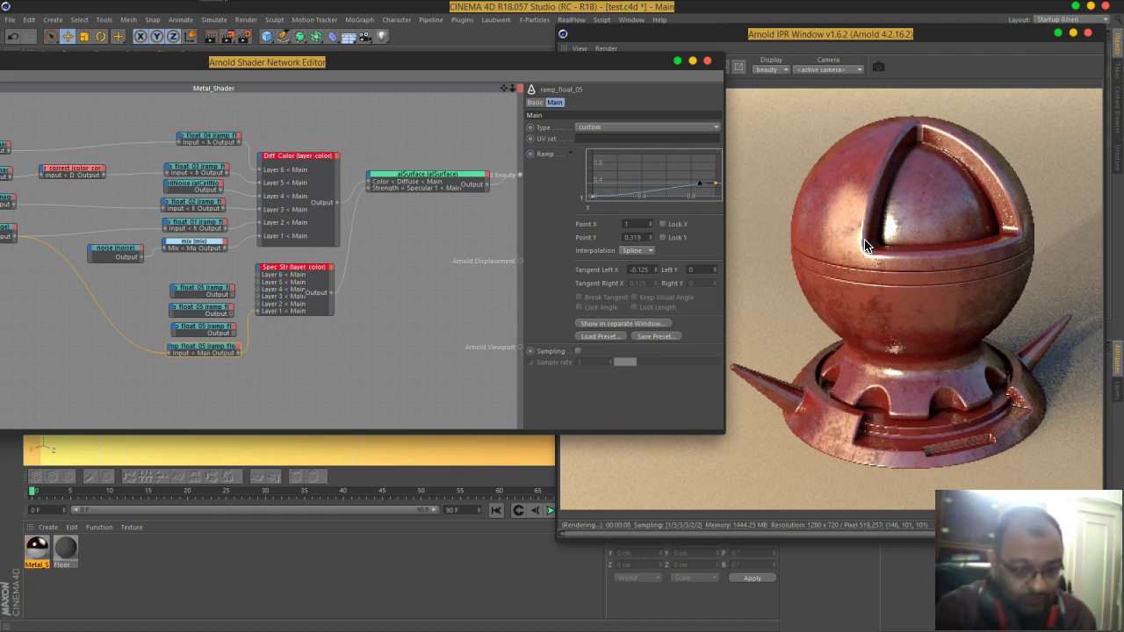
{"action": "left_click", "coordinate": [927, 320]}
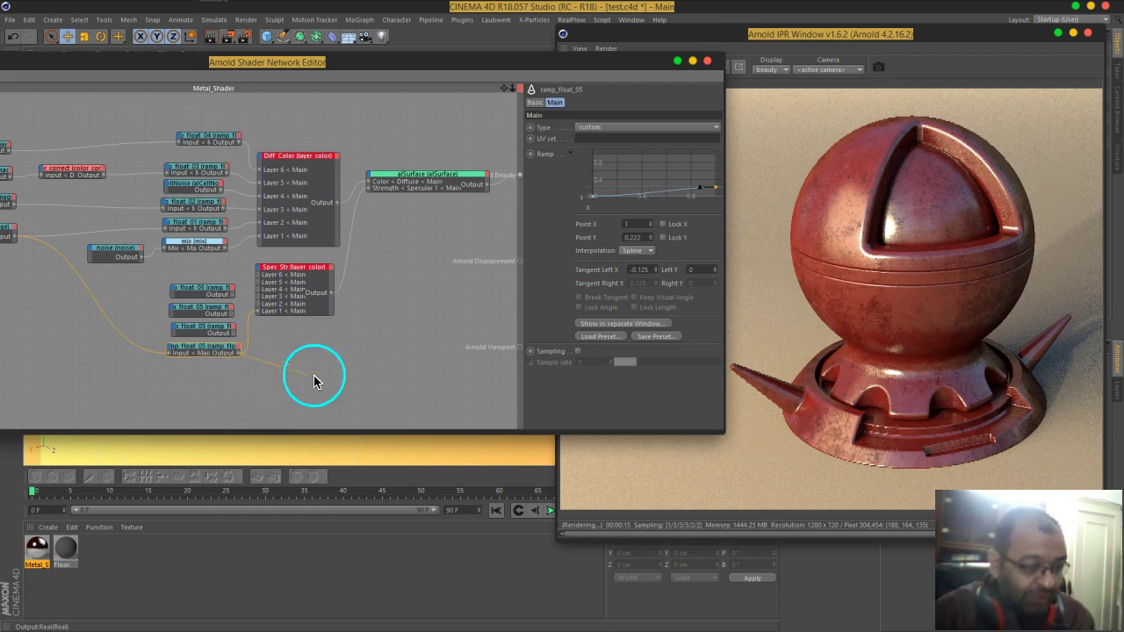
Step: Preview the bottom float ramp as Beauty, then feed image_01's output into another float ramp's Input
{"action": "left_click_drag", "start_coordinate": [315, 380], "coordinate": [519, 177]}
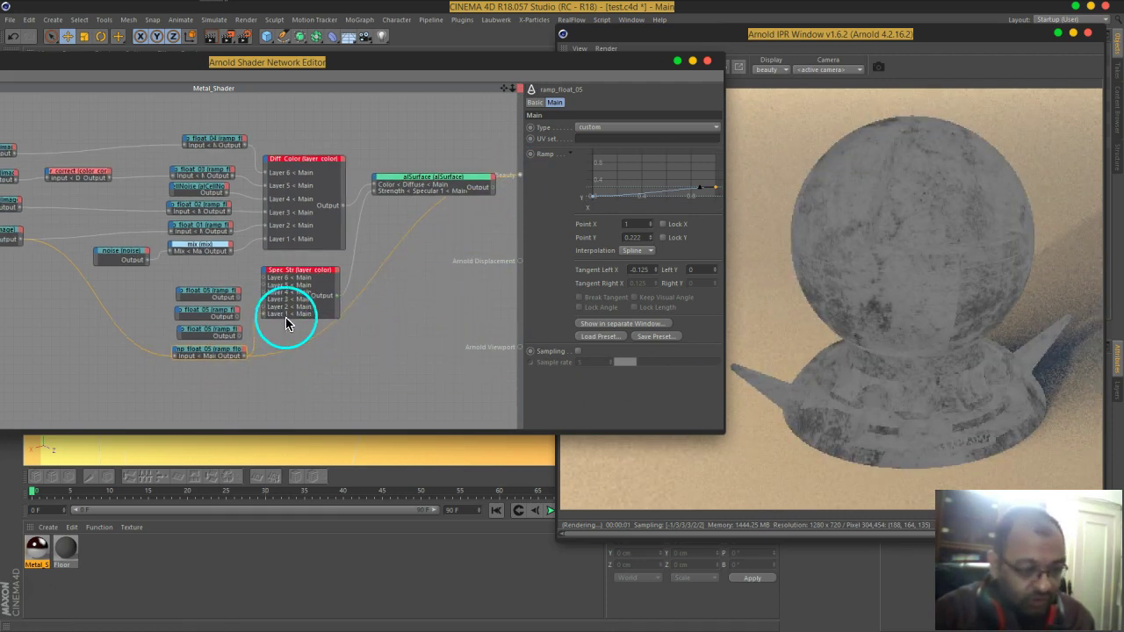
{"action": "middle_click_drag", "start_coordinate": [290, 313], "coordinate": [334, 302]}
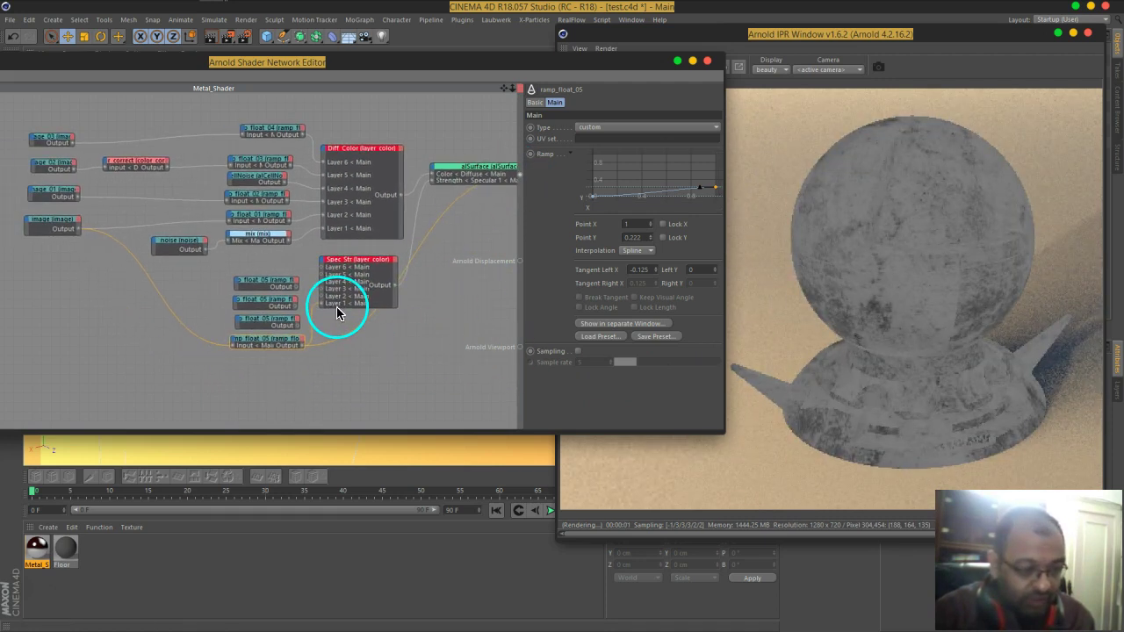
{"action": "left_click", "coordinate": [62, 202]}
{"action": "left_click_drag", "start_coordinate": [80, 218], "coordinate": [200, 321]}
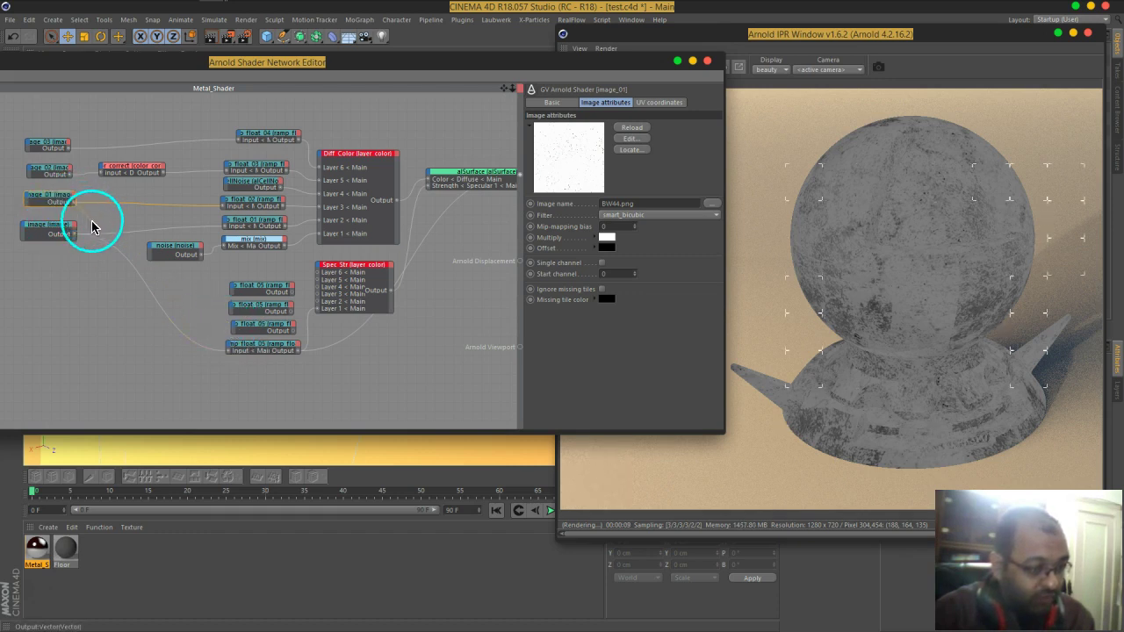
{"action": "left_click_drag", "start_coordinate": [234, 332], "coordinate": [281, 337]}
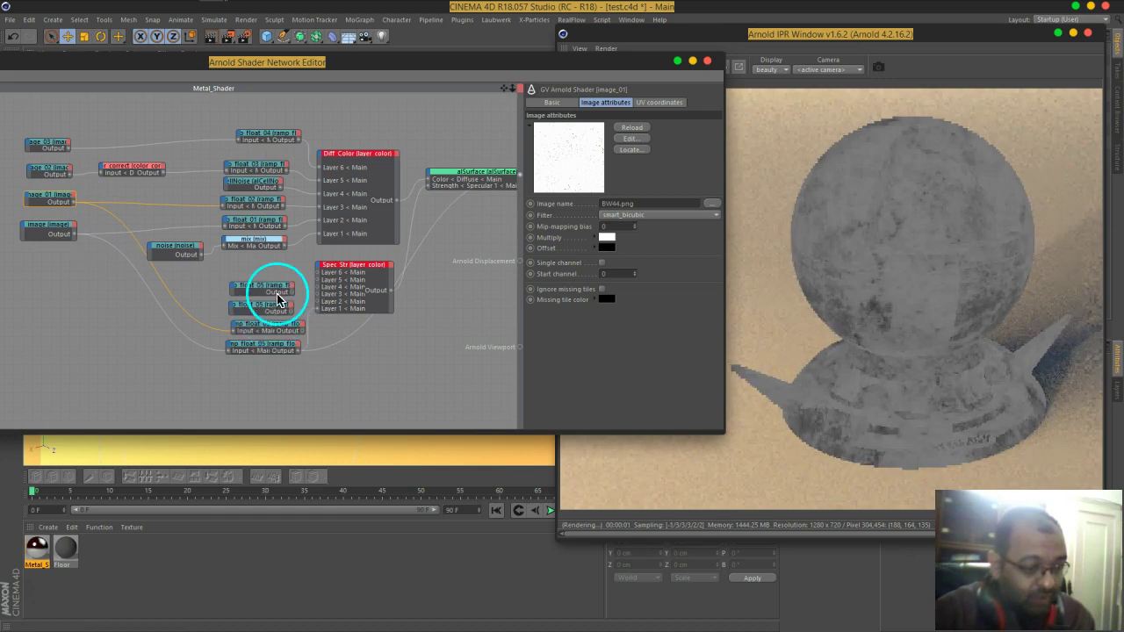
{"action": "left_click_drag", "start_coordinate": [261, 313], "coordinate": [272, 284]}
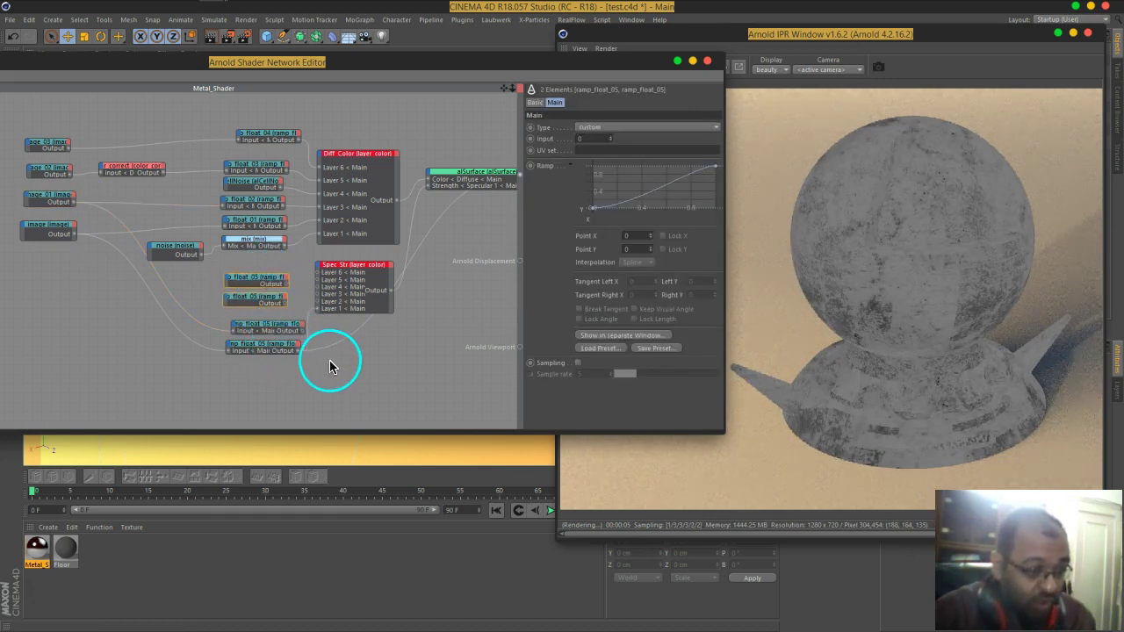
{"action": "left_click", "coordinate": [252, 326]}
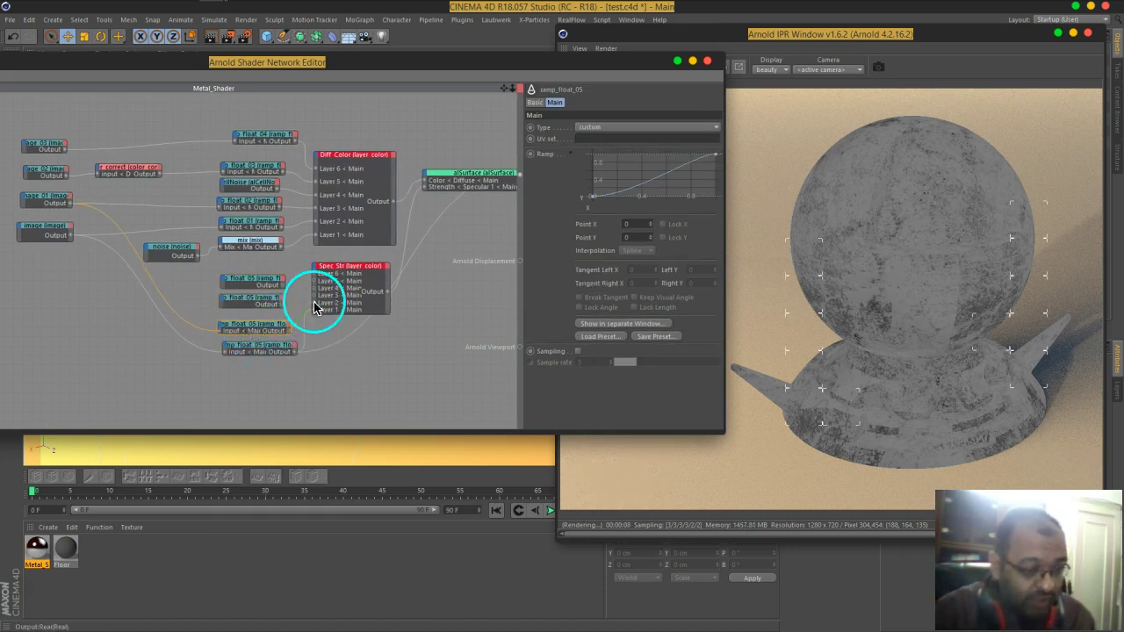
Step: Adjust the Spec Str layer settings, toggling Layer 2
{"action": "left_click", "coordinate": [351, 268]}
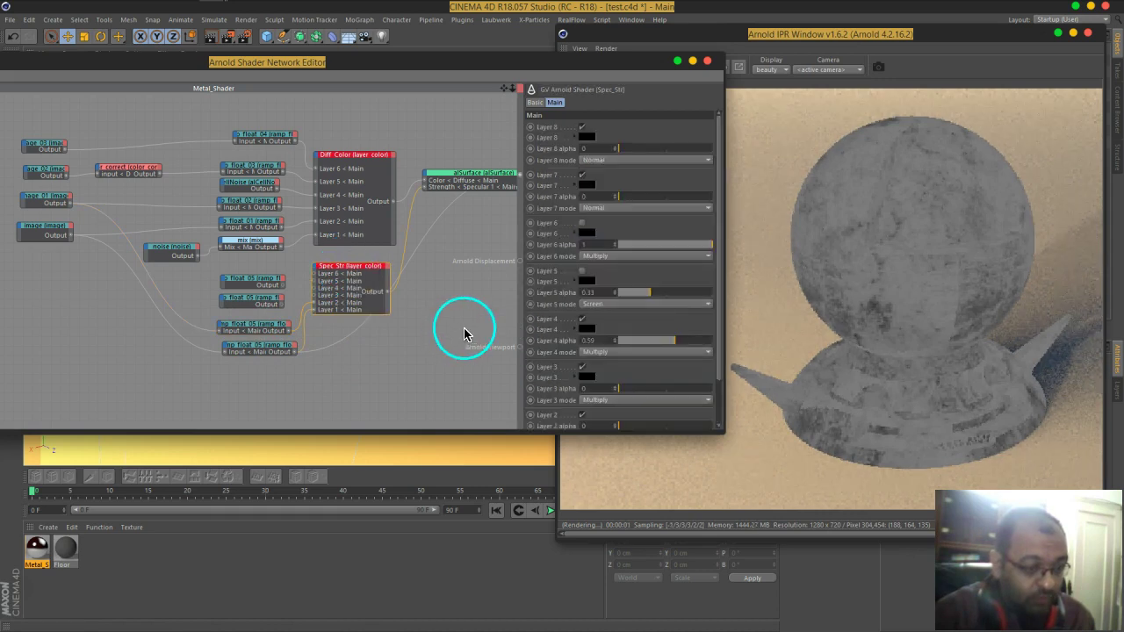
{"action": "scroll", "coordinate": [636, 351], "scroll_direction": "down", "scroll_amount": 2}
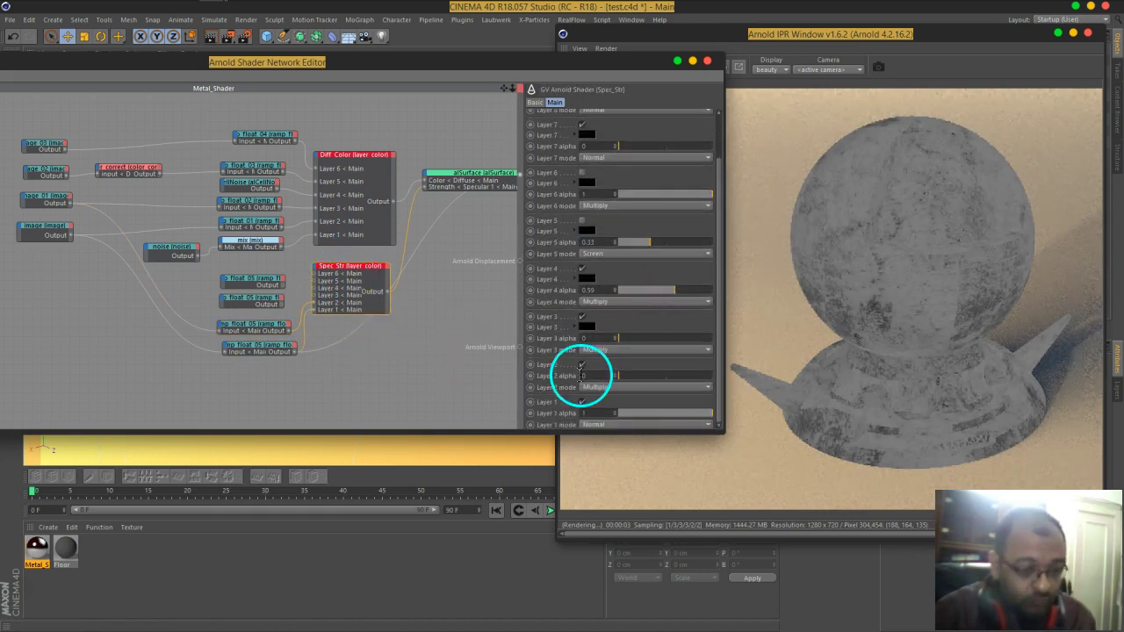
{"action": "left_click_drag", "start_coordinate": [635, 377], "coordinate": [719, 382]}
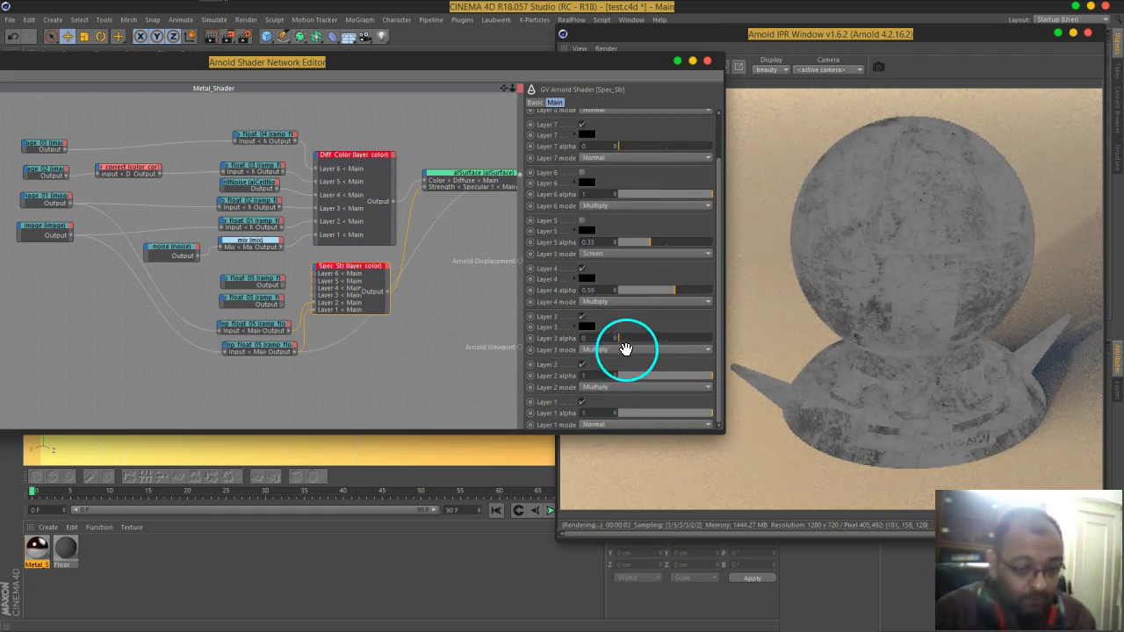
{"action": "left_click", "coordinate": [581, 365]}
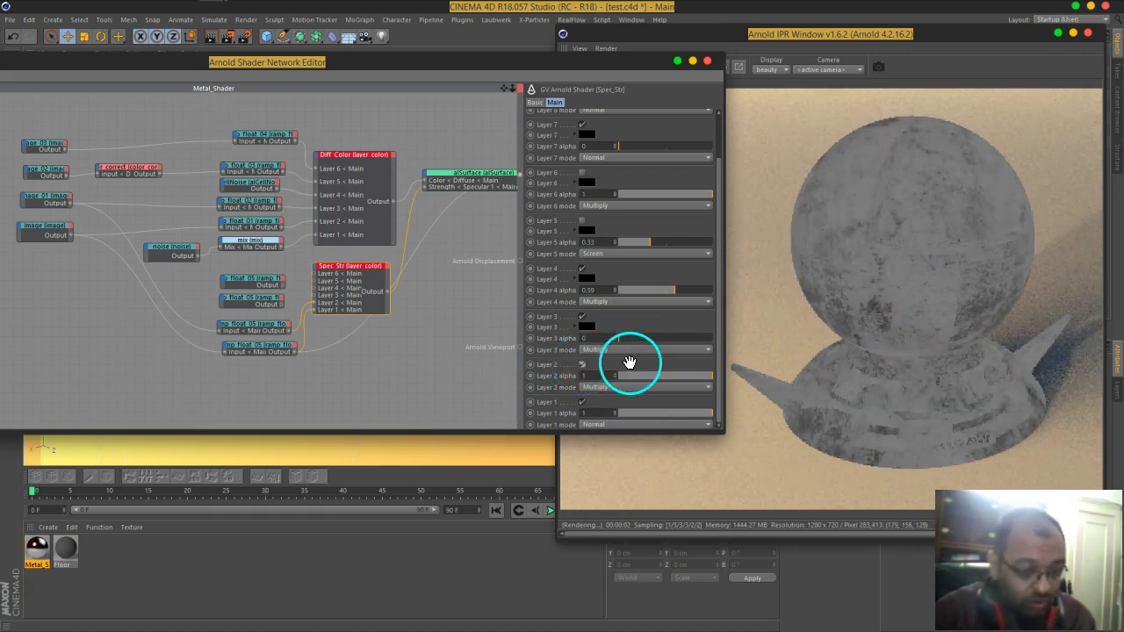
Step: Tidy the node layout and preview the Spec Str output as the Beauty result
{"action": "left_click_drag", "start_coordinate": [363, 275], "coordinate": [353, 272]}
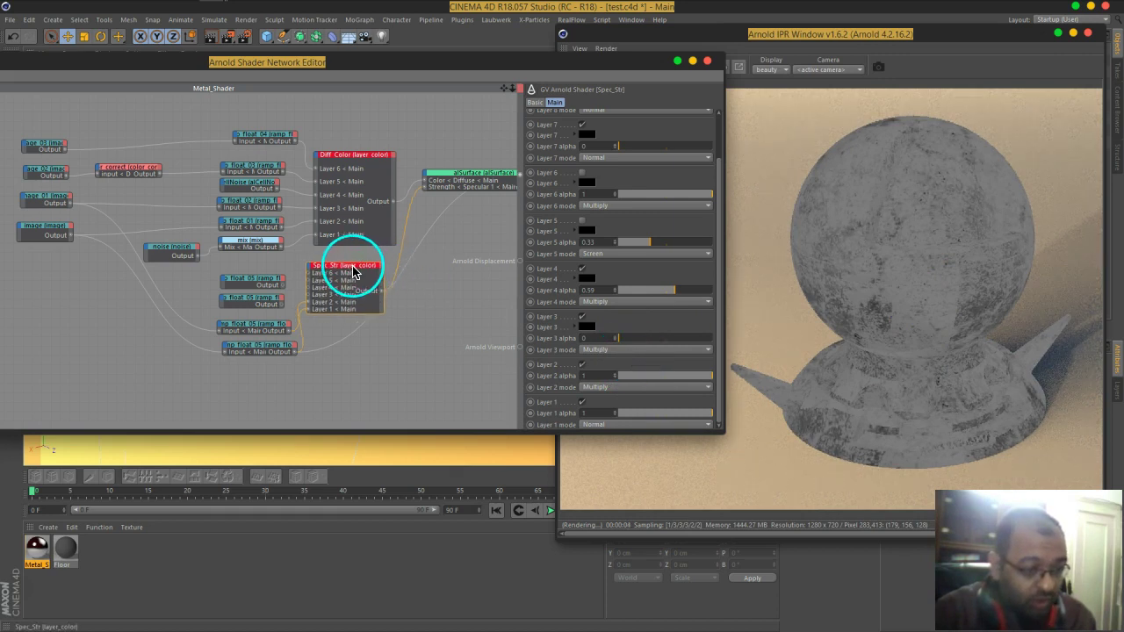
{"action": "middle_click_drag", "start_coordinate": [496, 215], "coordinate": [417, 207]}
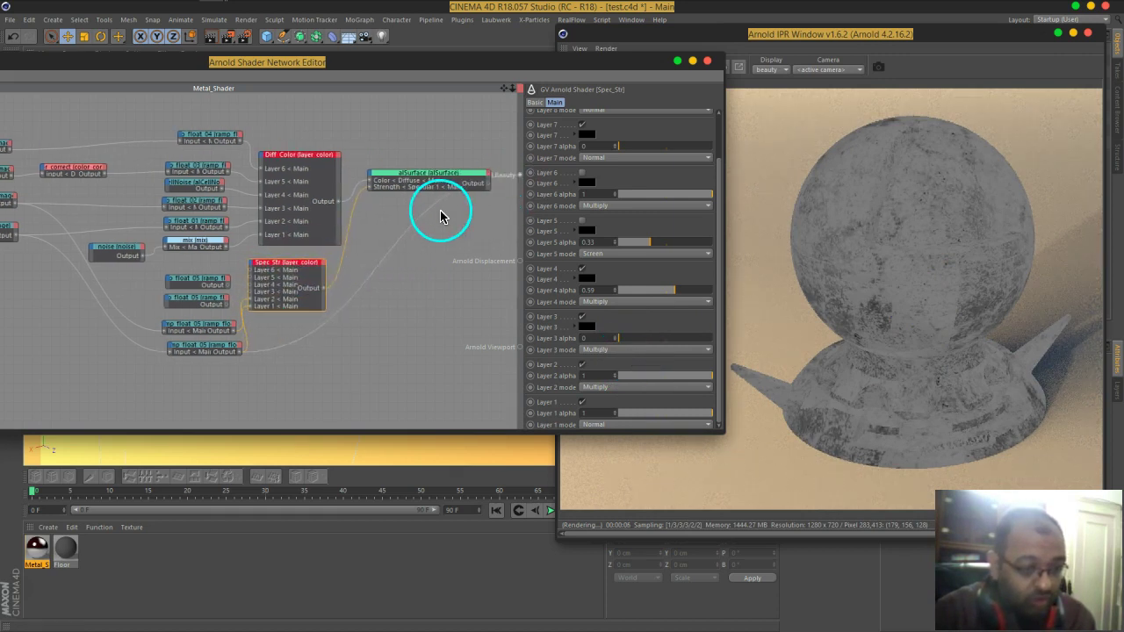
{"action": "left_click_drag", "start_coordinate": [254, 316], "coordinate": [281, 265]}
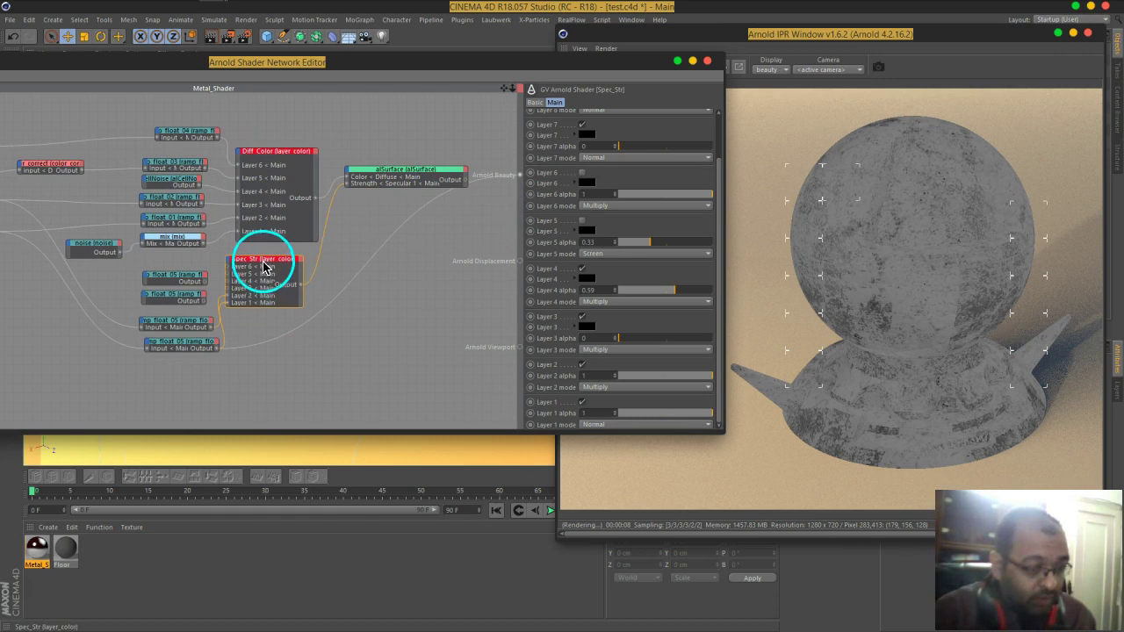
{"action": "left_click_drag", "start_coordinate": [211, 334], "coordinate": [520, 173]}
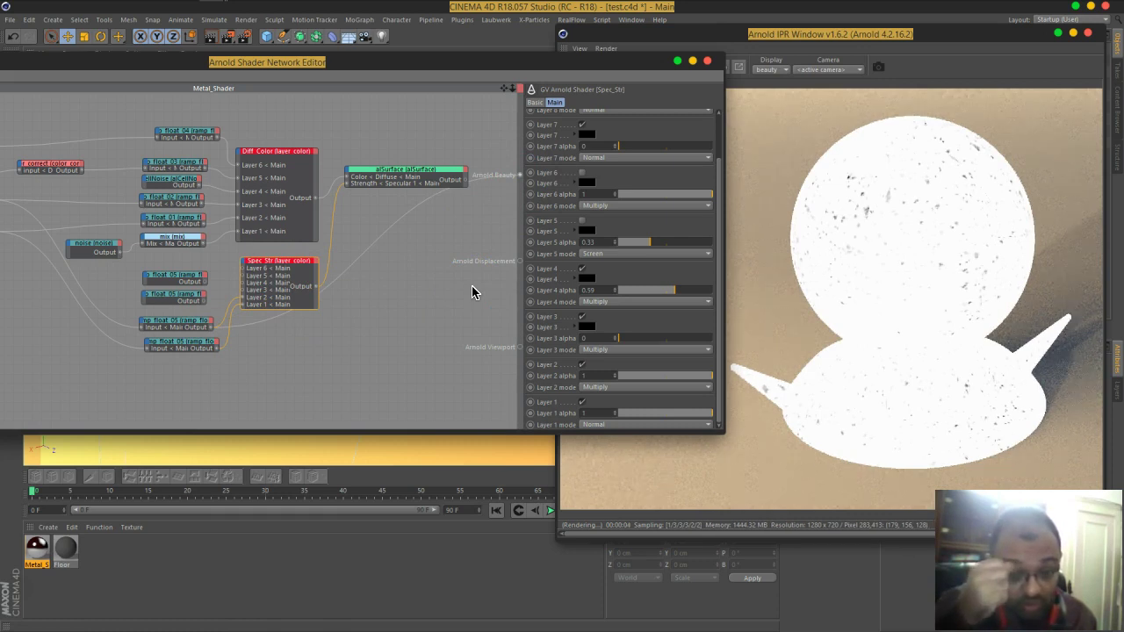
Step: Reshape the ramp_float_05 curve so its end point sits at Y 0.5
{"action": "left_click", "coordinate": [389, 326]}
{"action": "left_click", "coordinate": [318, 279]}
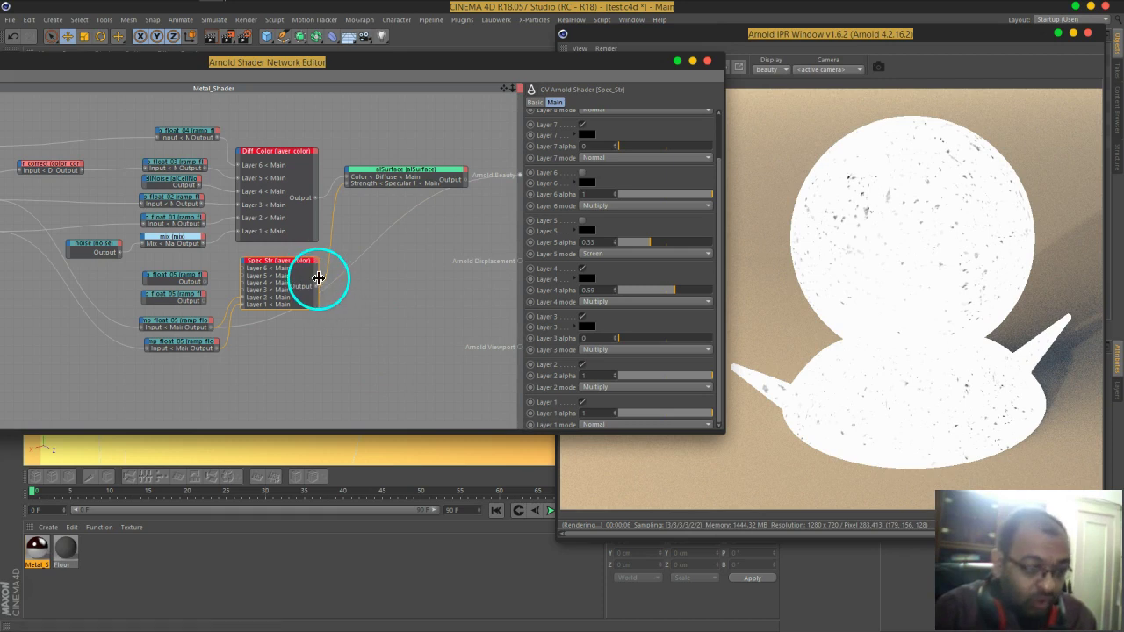
{"action": "middle_click_drag", "start_coordinate": [343, 314], "coordinate": [354, 323]}
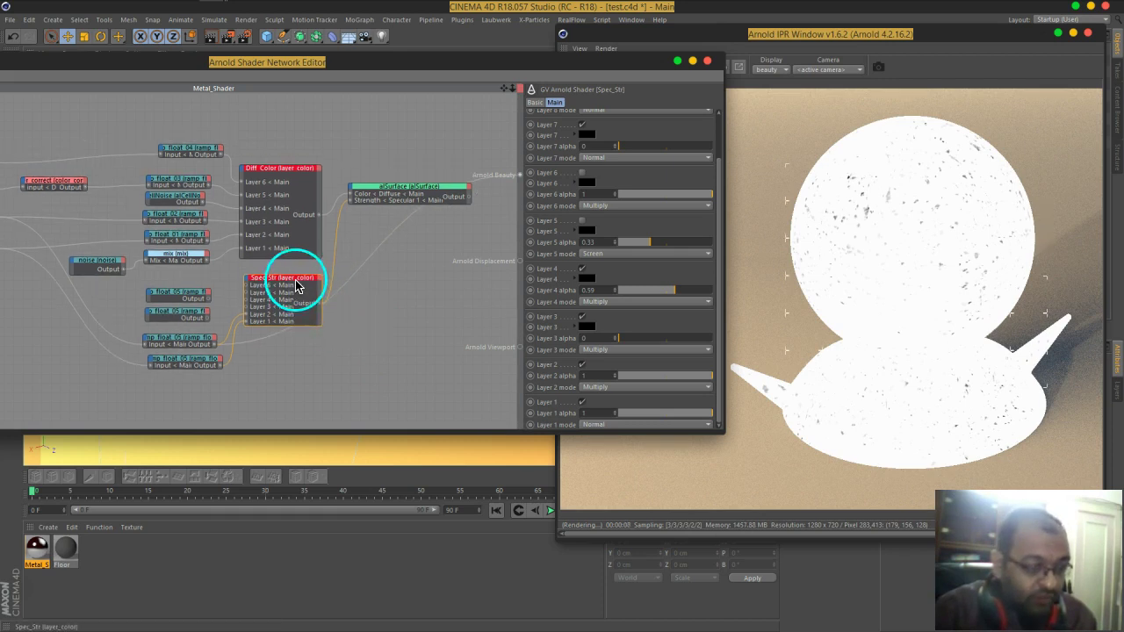
{"action": "left_click_drag", "start_coordinate": [297, 285], "coordinate": [289, 278]}
{"action": "left_click", "coordinate": [184, 342]}
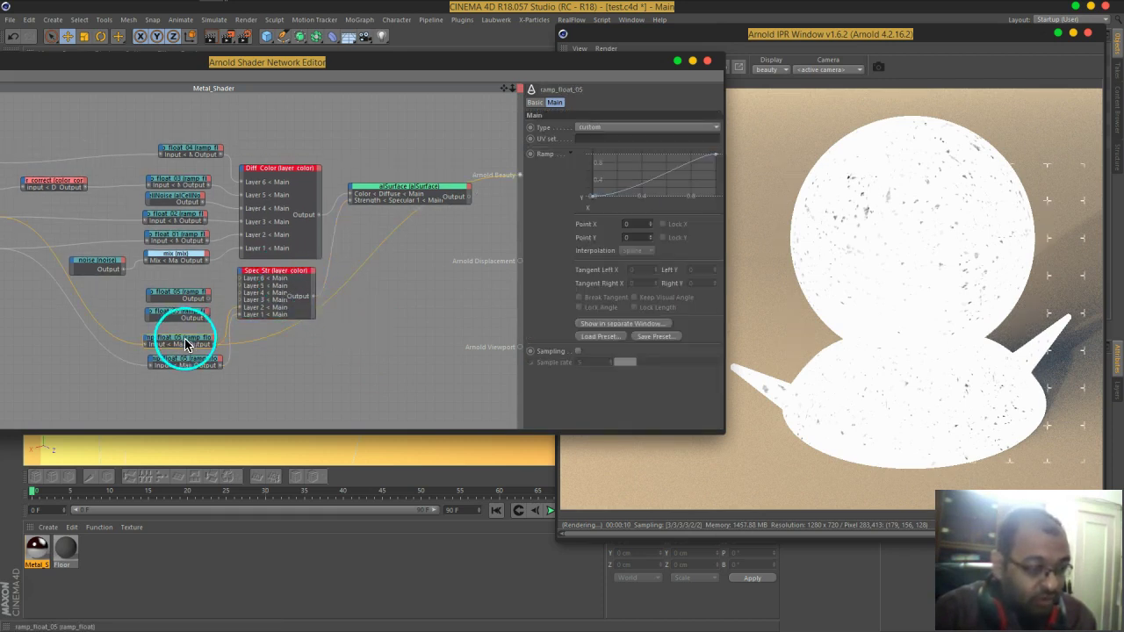
{"action": "mouse_move", "coordinate": [715, 156]}
{"action": "left_mouse_down"}
{"action": "mouse_move", "coordinate": [727, 182]}
{"action": "mouse_move", "coordinate": [723, 256]}
{"action": "left_mouse_up"}
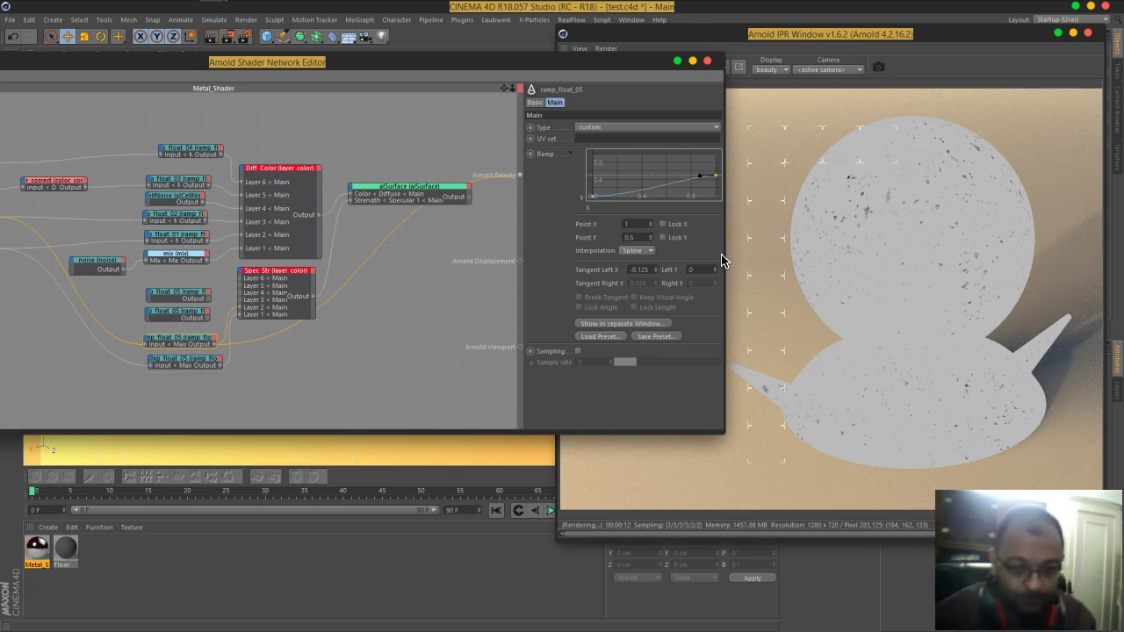
Step: Preview Spec Str as Beauty, then set ramp_float_05's end knot to Point Y 0.347
{"action": "left_click", "coordinate": [273, 270]}
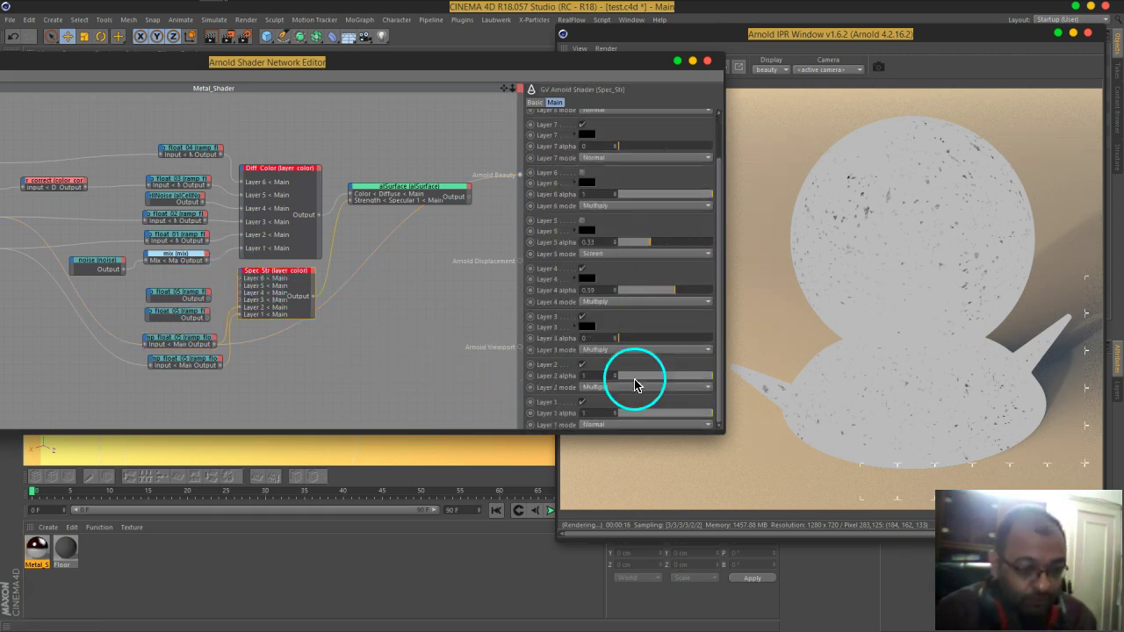
{"action": "left_click_drag", "start_coordinate": [313, 297], "coordinate": [516, 179]}
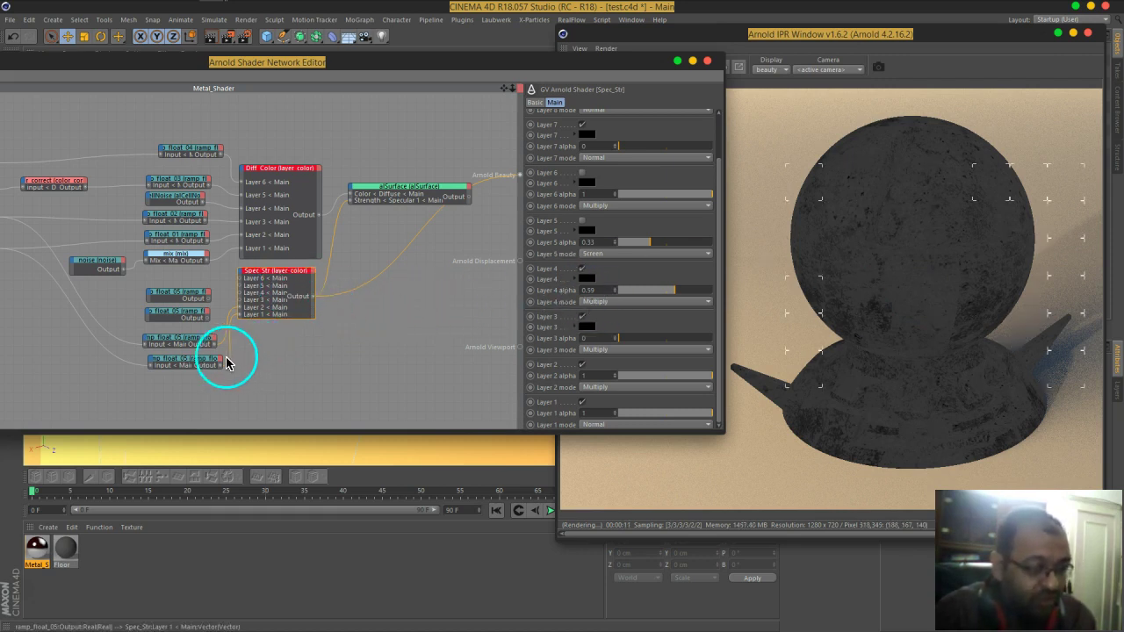
{"action": "left_click", "coordinate": [188, 360]}
{"action": "left_click_drag", "start_coordinate": [717, 188], "coordinate": [719, 183]}
{"action": "left_click", "coordinate": [713, 281]}
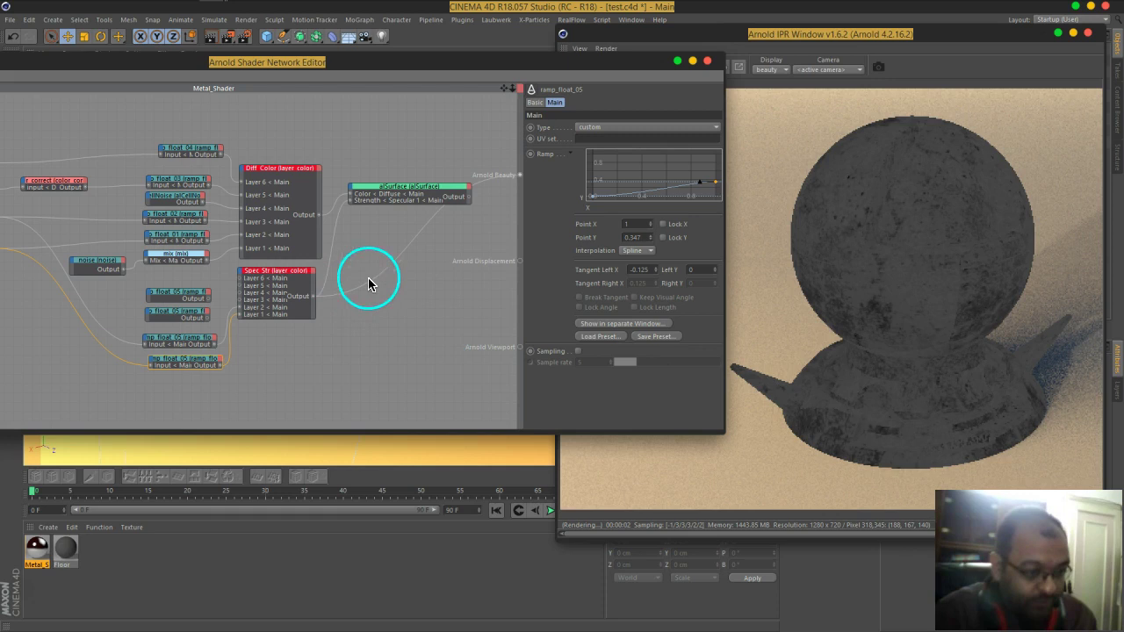
Step: Wire aiSurface's Output back into Arnold Beauty to render the worn red metal
{"action": "left_click_drag", "start_coordinate": [470, 202], "coordinate": [520, 176]}
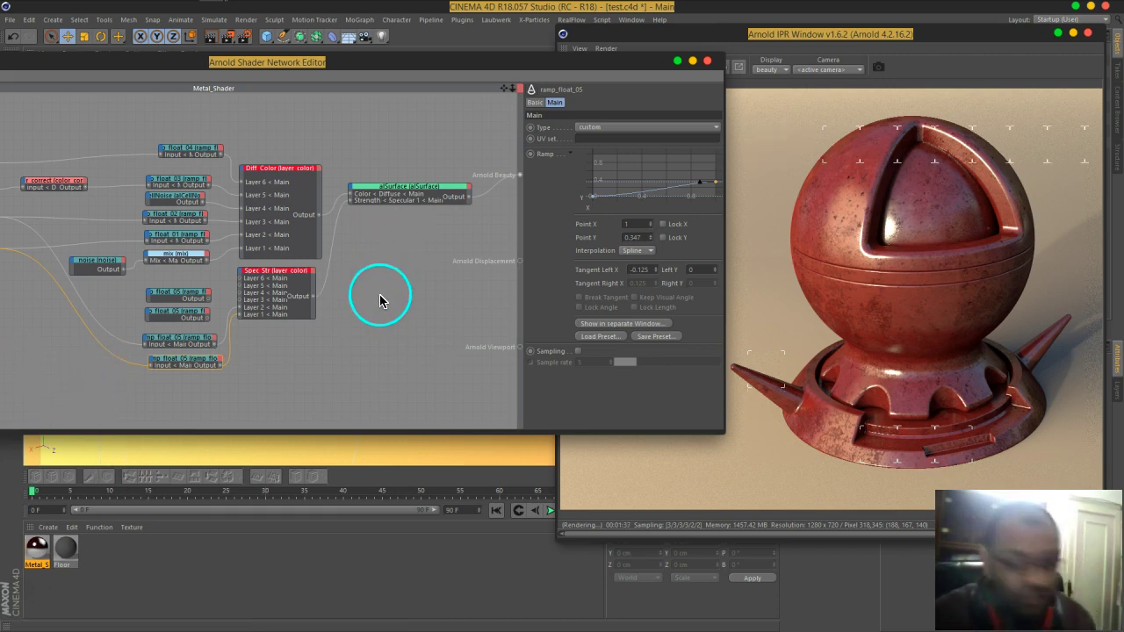
Step: Preview the colour-correct node as Beauty and connect its output into ramp_float_05's input
{"action": "middle_click_drag", "start_coordinate": [311, 348], "coordinate": [364, 348]}
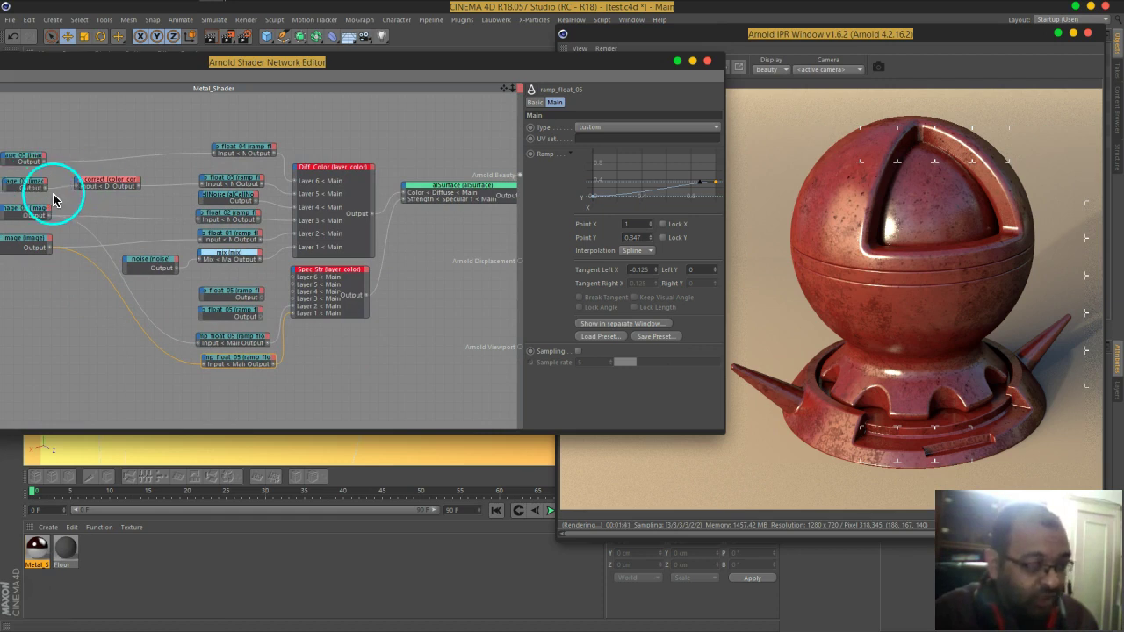
{"action": "left_click_drag", "start_coordinate": [49, 187], "coordinate": [233, 280]}
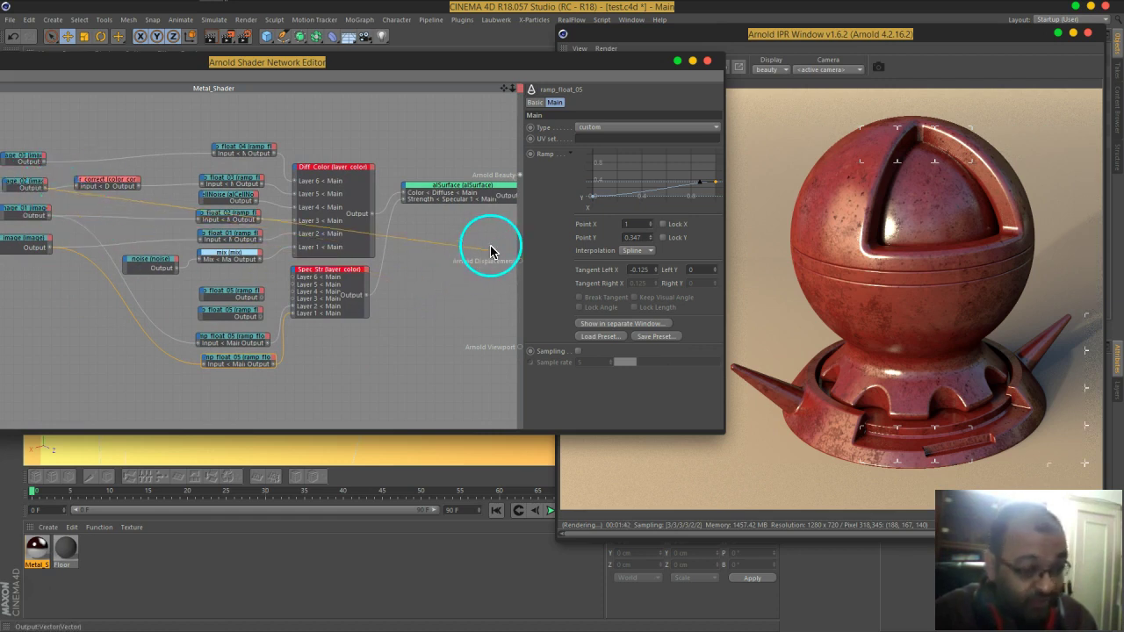
{"action": "middle_click_drag", "start_coordinate": [457, 281], "coordinate": [434, 290]}
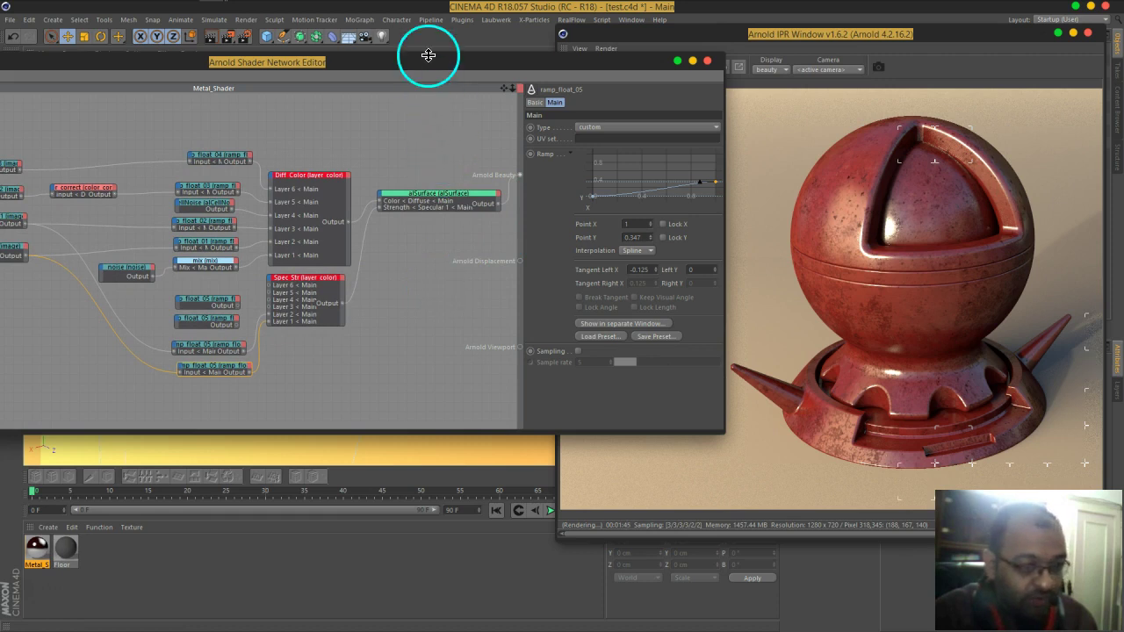
{"action": "left_click_drag", "start_coordinate": [432, 66], "coordinate": [527, 66]}
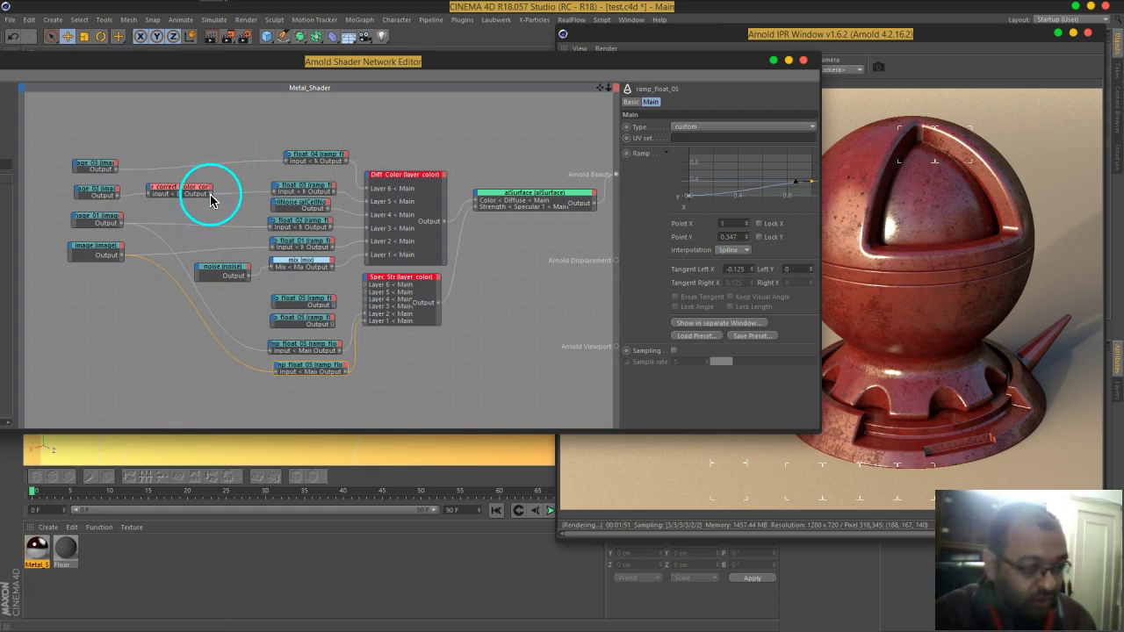
{"action": "mouse_move", "coordinate": [209, 195]}
{"action": "left_mouse_down"}
{"action": "mouse_move", "coordinate": [616, 198]}
{"action": "mouse_move", "coordinate": [616, 174]}
{"action": "left_mouse_up"}
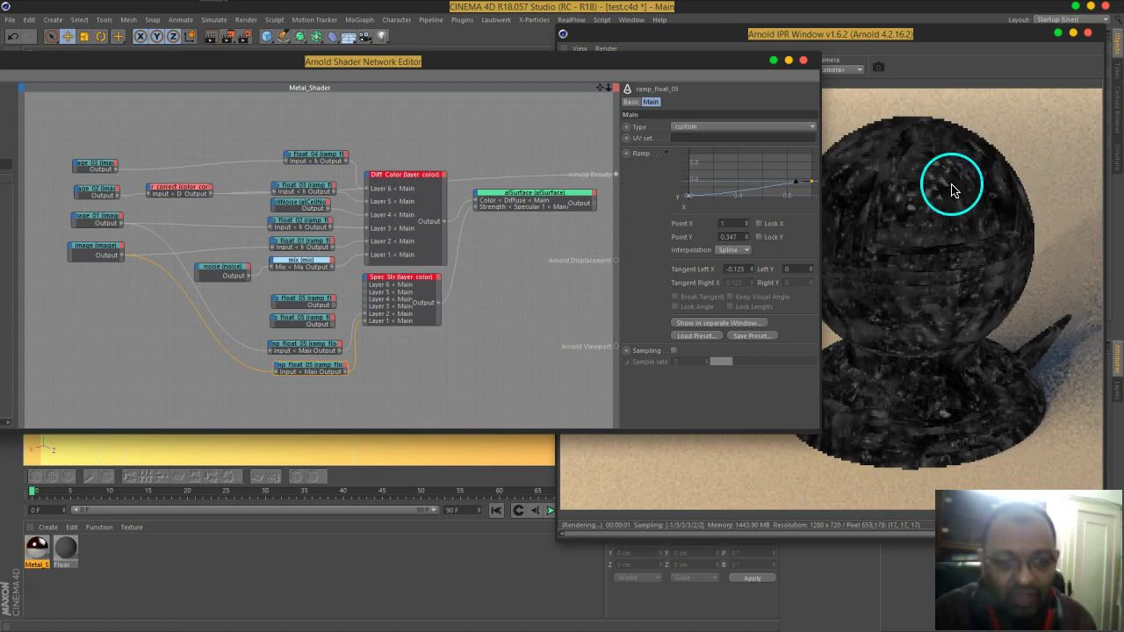
{"action": "left_click_drag", "start_coordinate": [588, 58], "coordinate": [567, 53]}
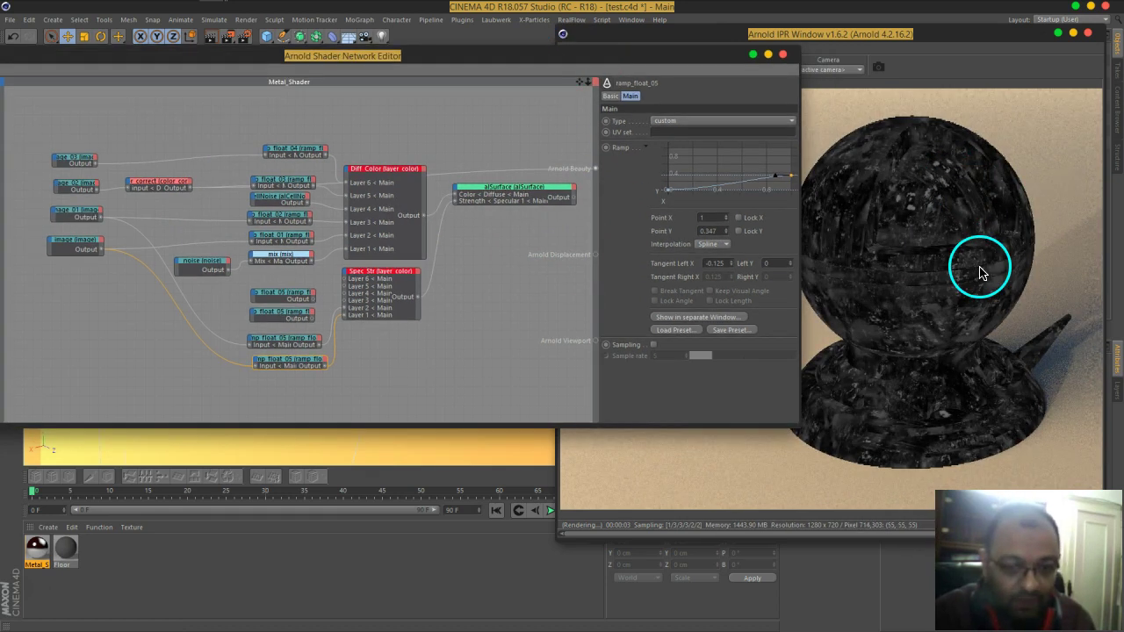
{"action": "left_click_drag", "start_coordinate": [537, 176], "coordinate": [189, 193]}
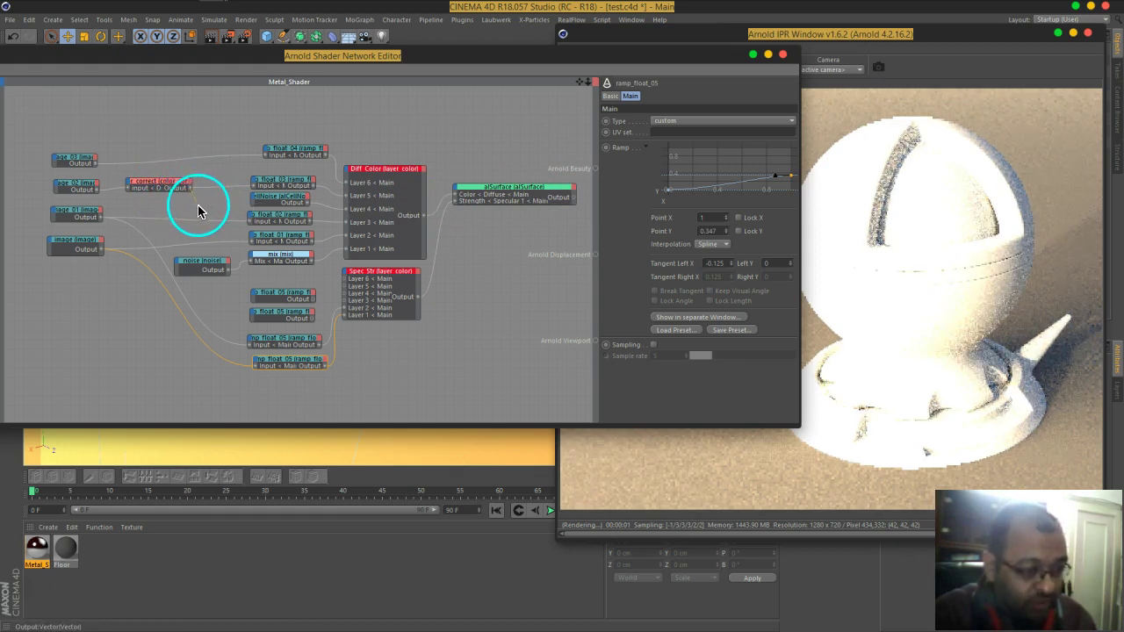
{"action": "left_click_drag", "start_coordinate": [190, 188], "coordinate": [256, 318]}
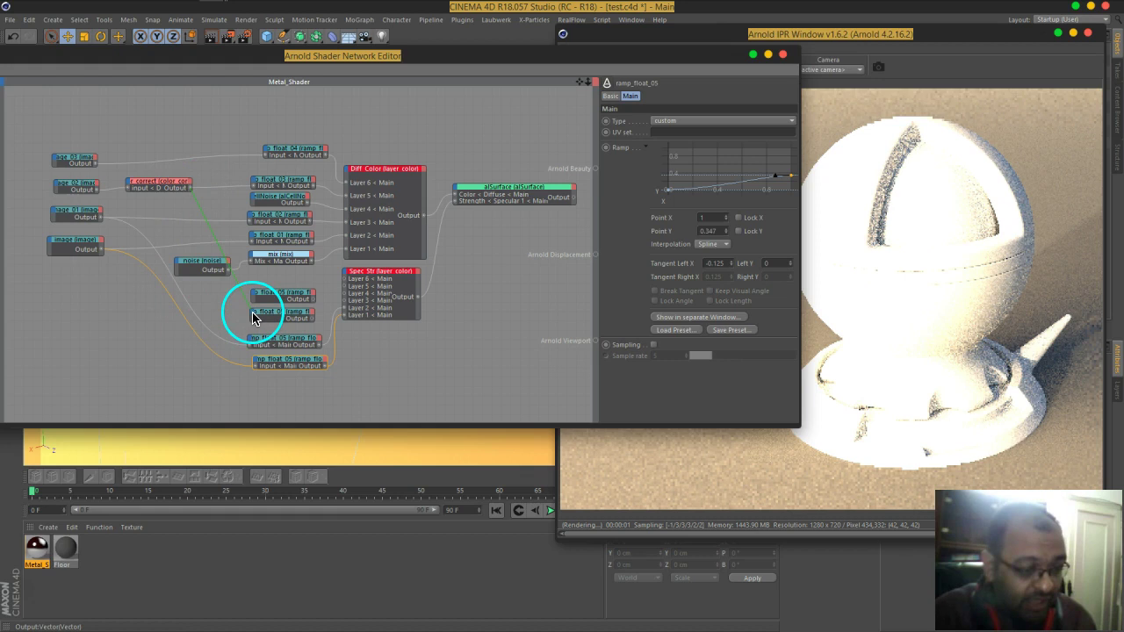
{"action": "left_click", "coordinate": [323, 330]}
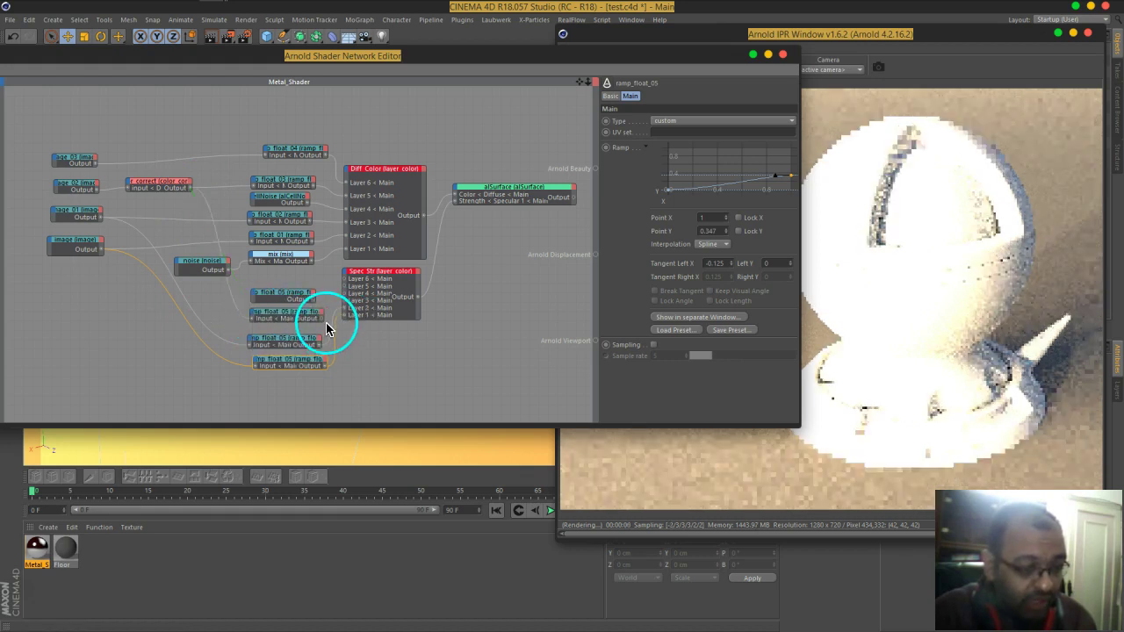
Step: Delete the Layer 6 and Layer 5 inputs from Spec Str and move ramp_float_05 aside
{"action": "right_click", "coordinate": [362, 294]}
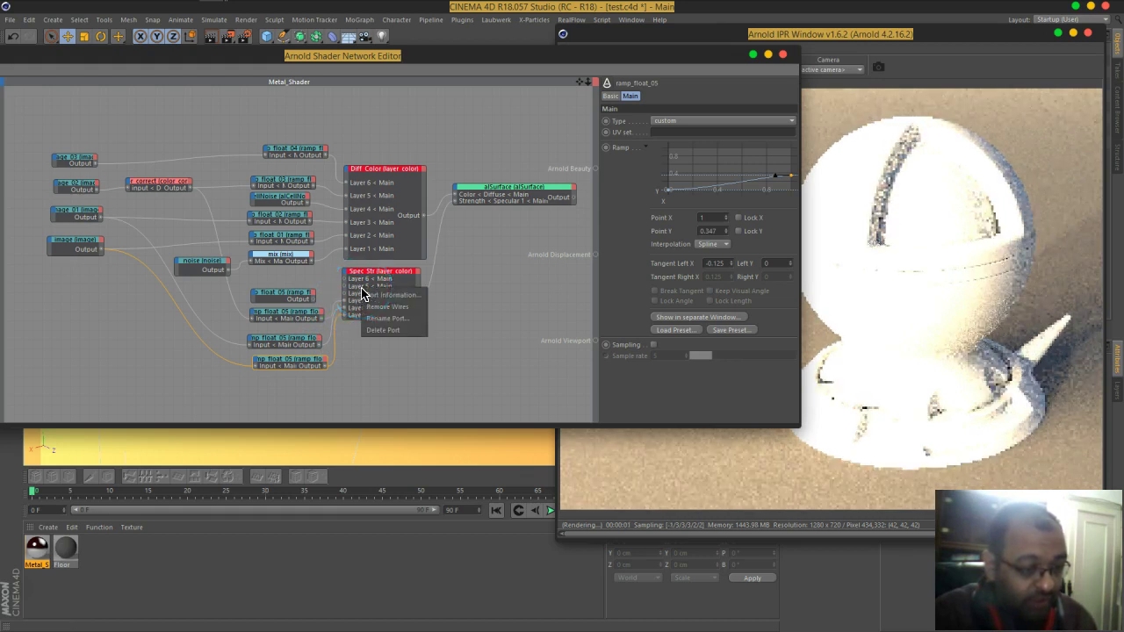
{"action": "left_click", "coordinate": [420, 333]}
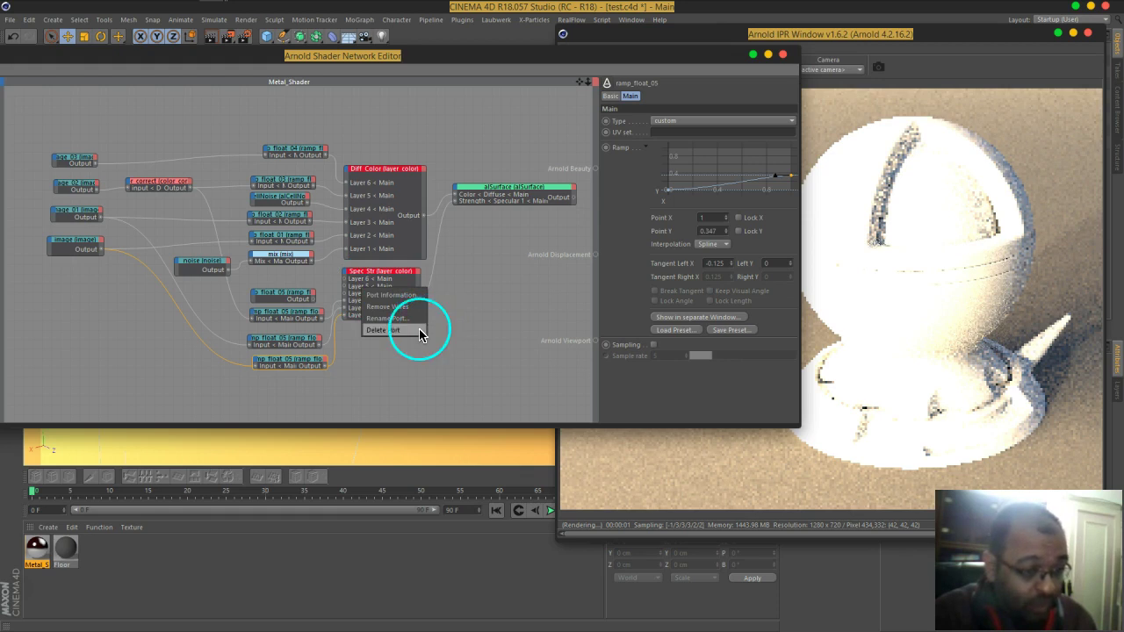
{"action": "right_click", "coordinate": [371, 282]}
{"action": "left_click", "coordinate": [405, 333]}
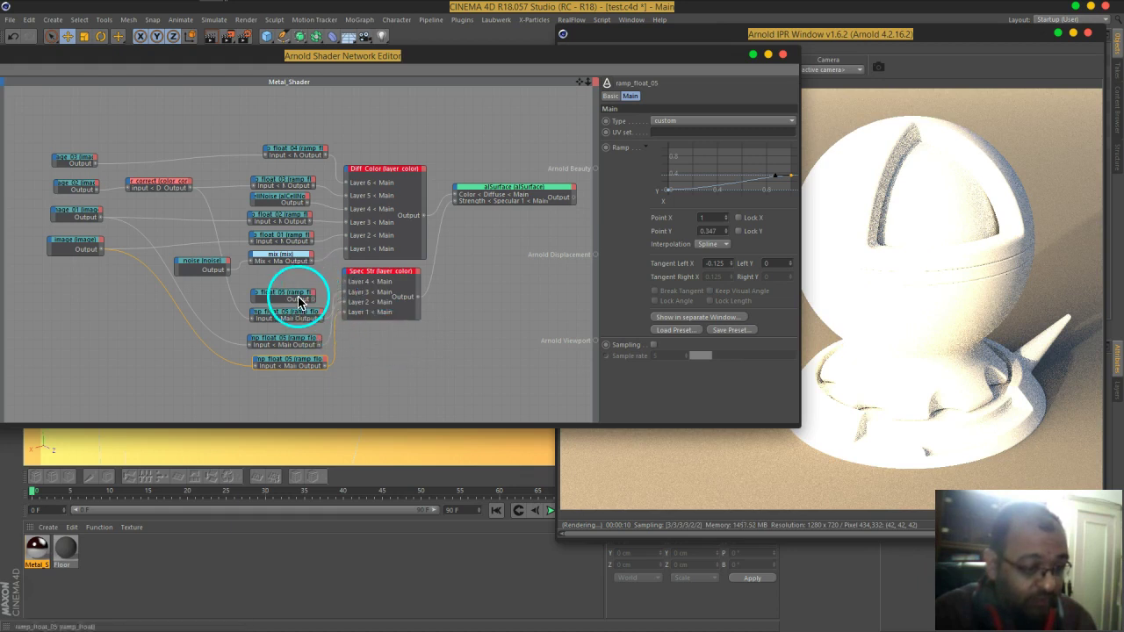
{"action": "mouse_move", "coordinate": [304, 325]}
{"action": "left_mouse_down"}
{"action": "mouse_move", "coordinate": [287, 318]}
{"action": "mouse_move", "coordinate": [595, 170]}
{"action": "left_mouse_up"}
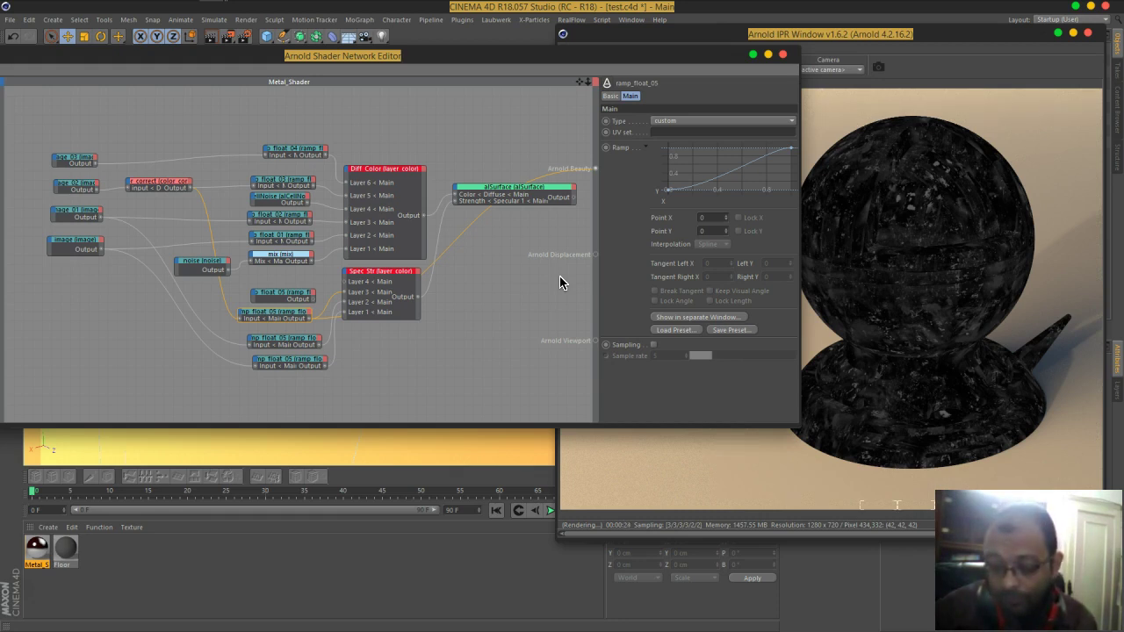
{"action": "left_click_drag", "start_coordinate": [892, 317], "coordinate": [856, 339]}
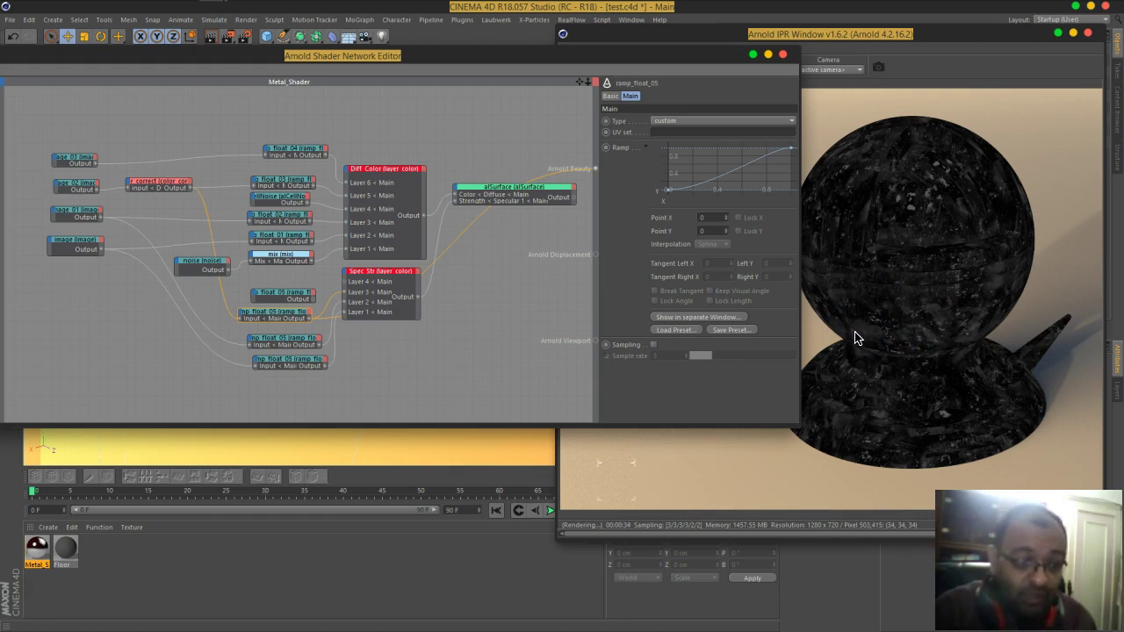
Step: Invert the ramp_float_05 curve to fall from 0.75 to 0, then select Spec Str and adjust Layer 4 alpha
{"action": "mouse_move", "coordinate": [665, 188]}
{"action": "left_mouse_down"}
{"action": "mouse_move", "coordinate": [658, 165]}
{"action": "mouse_move", "coordinate": [669, 146]}
{"action": "left_mouse_up"}
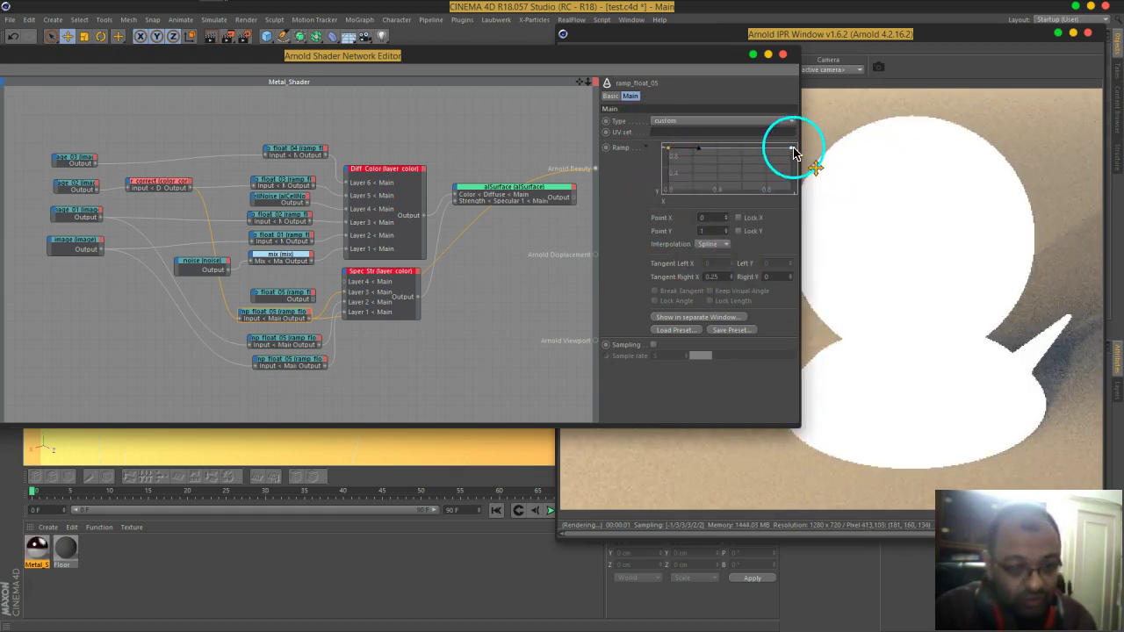
{"action": "left_click_drag", "start_coordinate": [793, 154], "coordinate": [819, 222]}
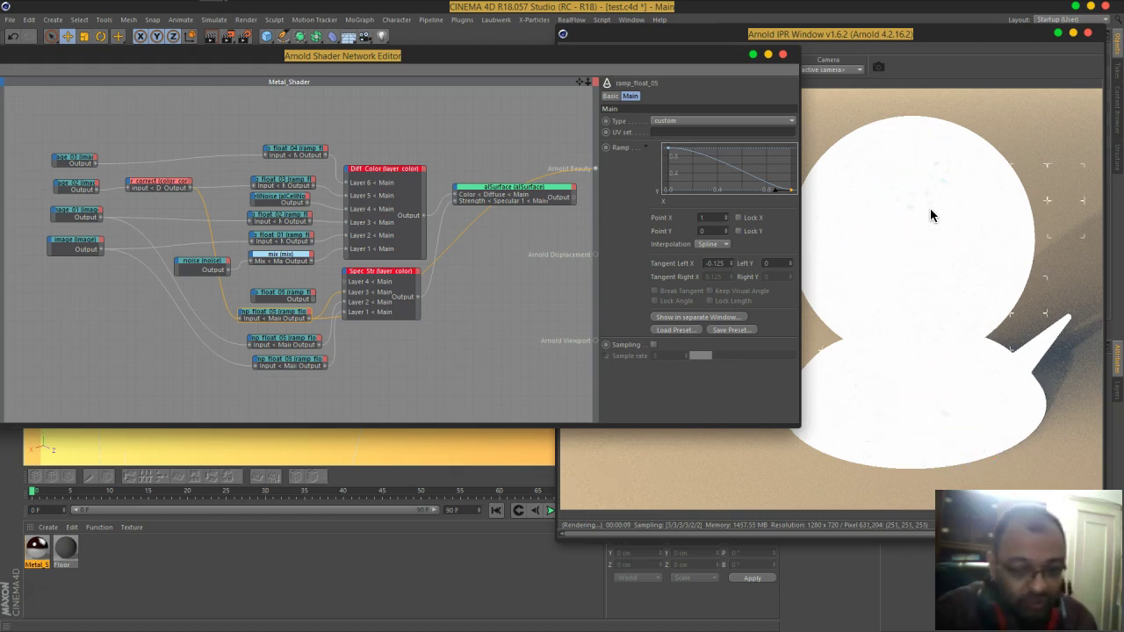
{"action": "left_click_drag", "start_coordinate": [690, 172], "coordinate": [665, 164]}
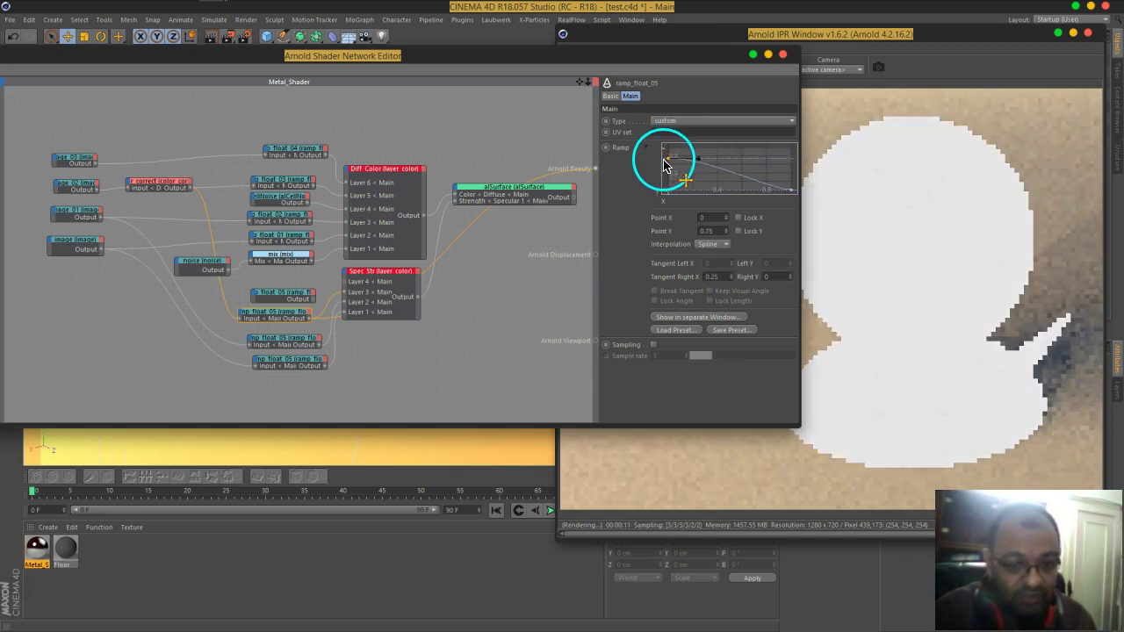
{"action": "left_click_drag", "start_coordinate": [673, 181], "coordinate": [795, 197]}
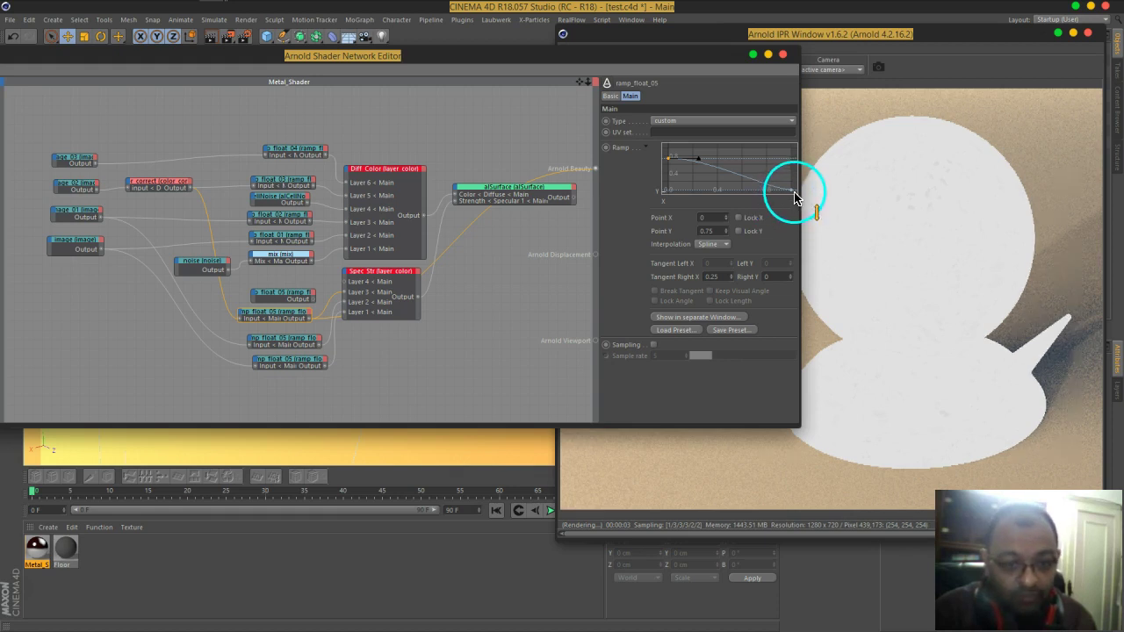
{"action": "left_click", "coordinate": [383, 280]}
{"action": "left_click_drag", "start_coordinate": [707, 334], "coordinate": [716, 325]}
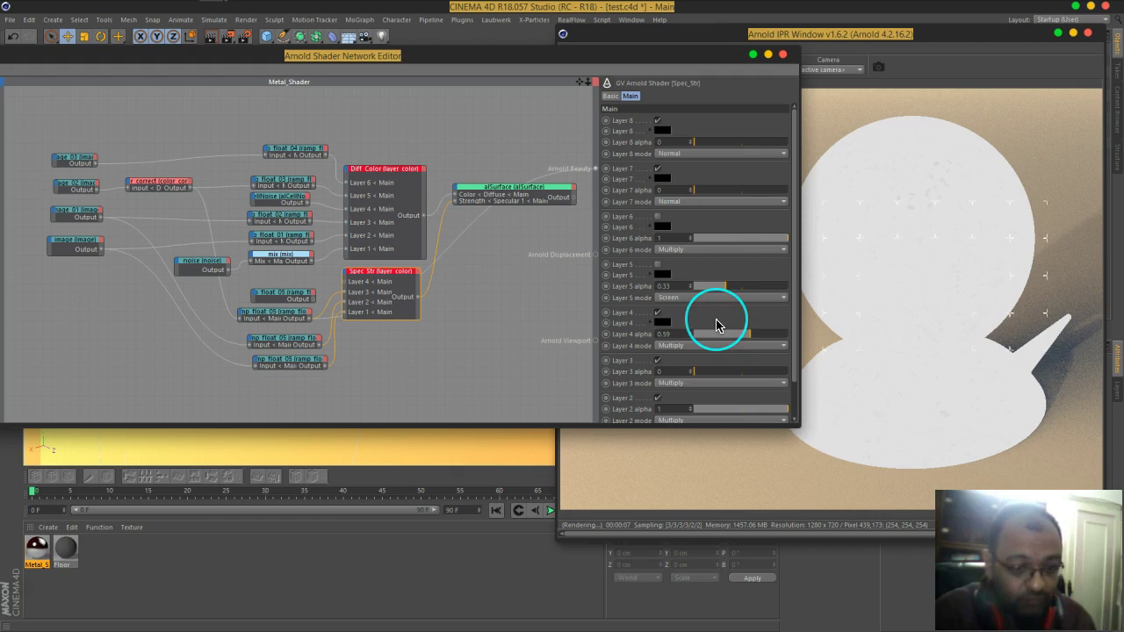
Step: Raise Spec Str Layer 3 alpha to 1 and wire Spec Str's output to Arnold Beauty
{"action": "scroll", "coordinate": [719, 311], "scroll_direction": "down", "scroll_amount": 2}
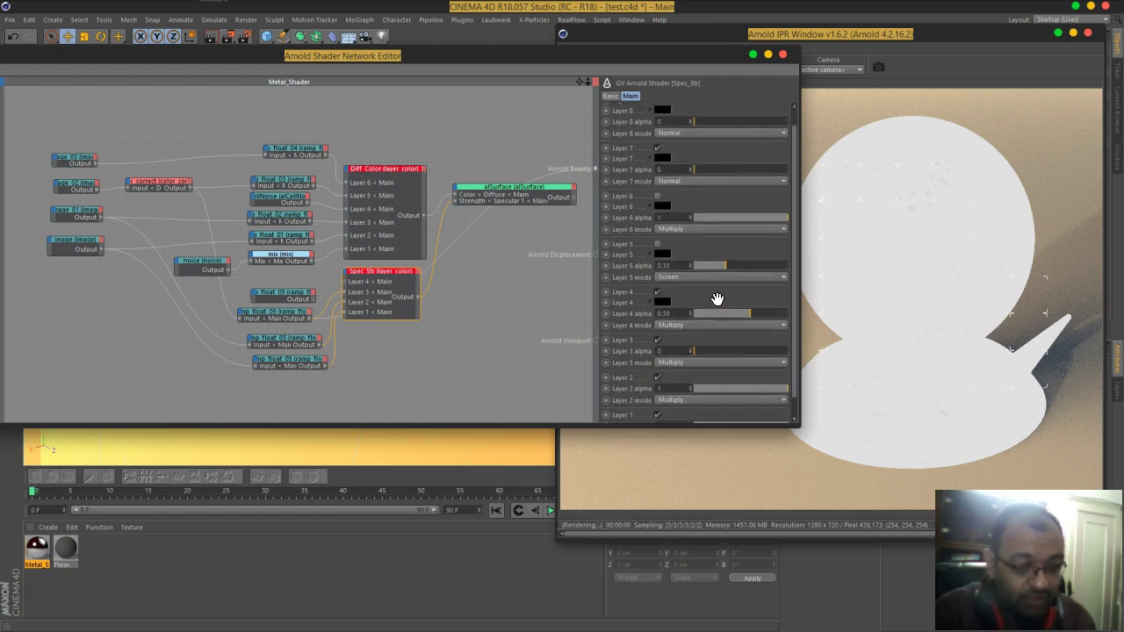
{"action": "left_click_drag", "start_coordinate": [715, 332], "coordinate": [778, 347]}
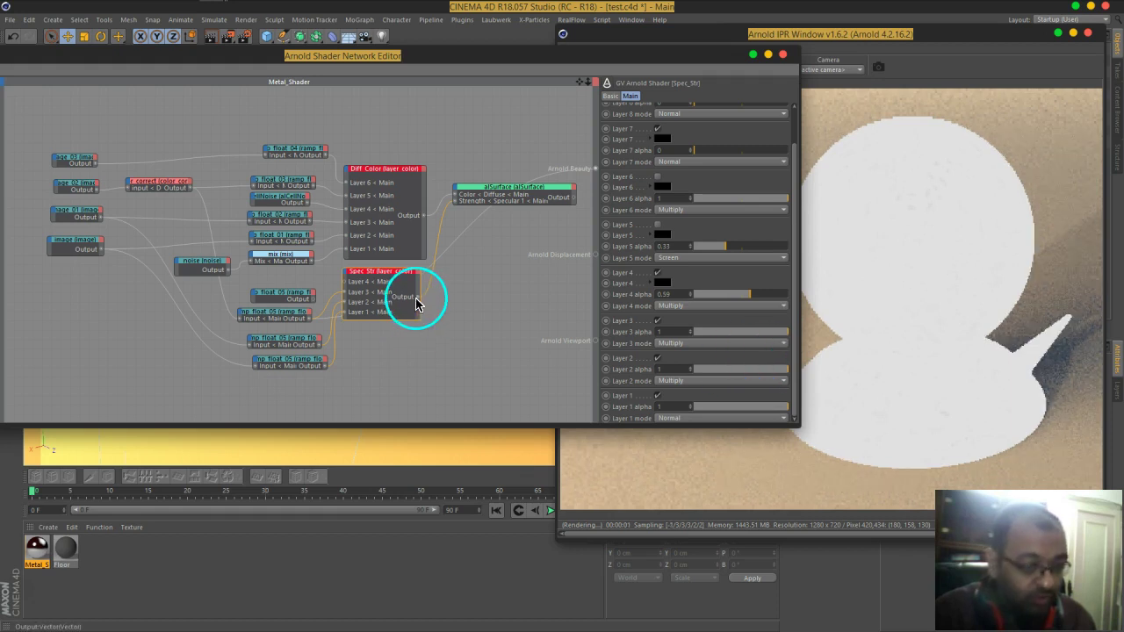
{"action": "left_click_drag", "start_coordinate": [418, 301], "coordinate": [593, 168]}
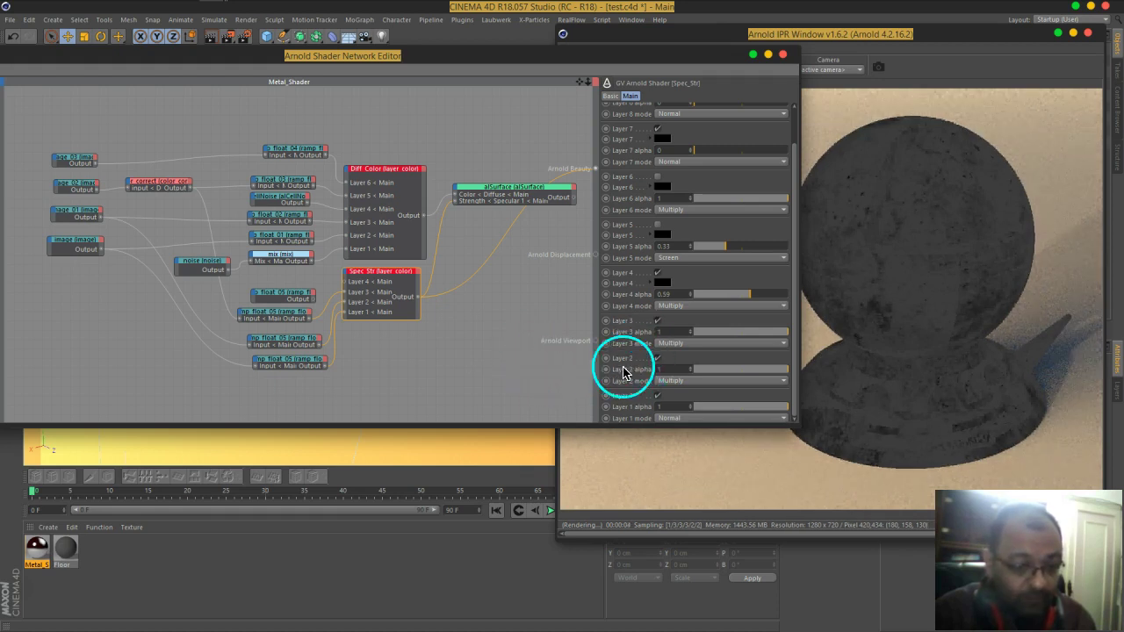
{"action": "left_click_drag", "start_coordinate": [358, 289], "coordinate": [386, 281]}
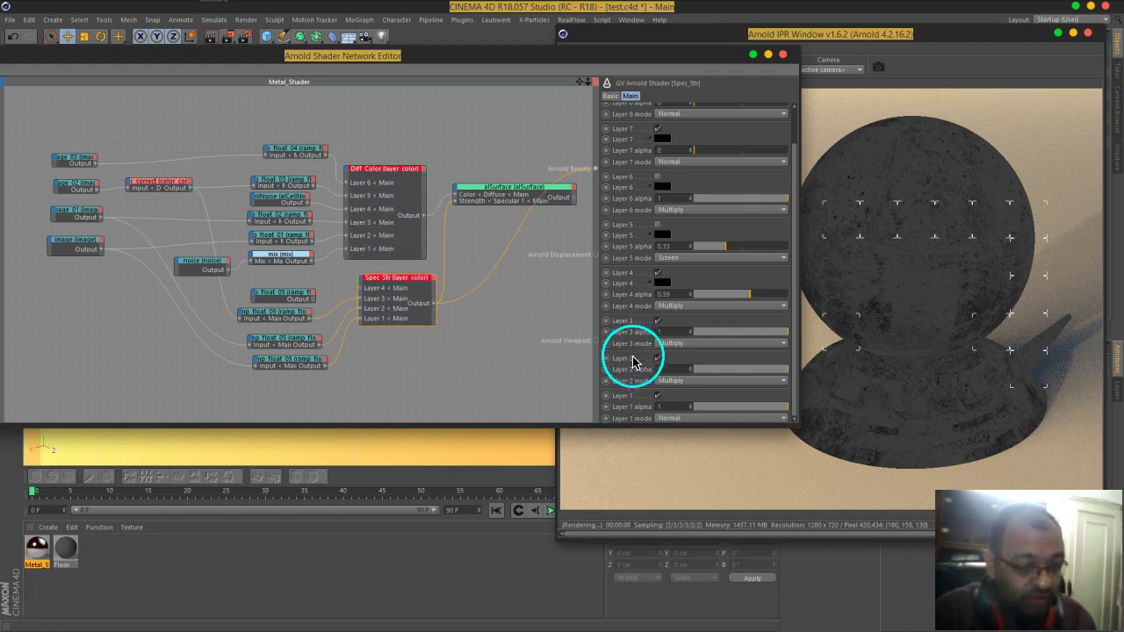
Step: Raise ramp_float_05's first curve point to about 0.95
{"action": "left_click", "coordinate": [269, 317]}
{"action": "left_click", "coordinate": [669, 159]}
{"action": "left_click_drag", "start_coordinate": [668, 163], "coordinate": [665, 149]}
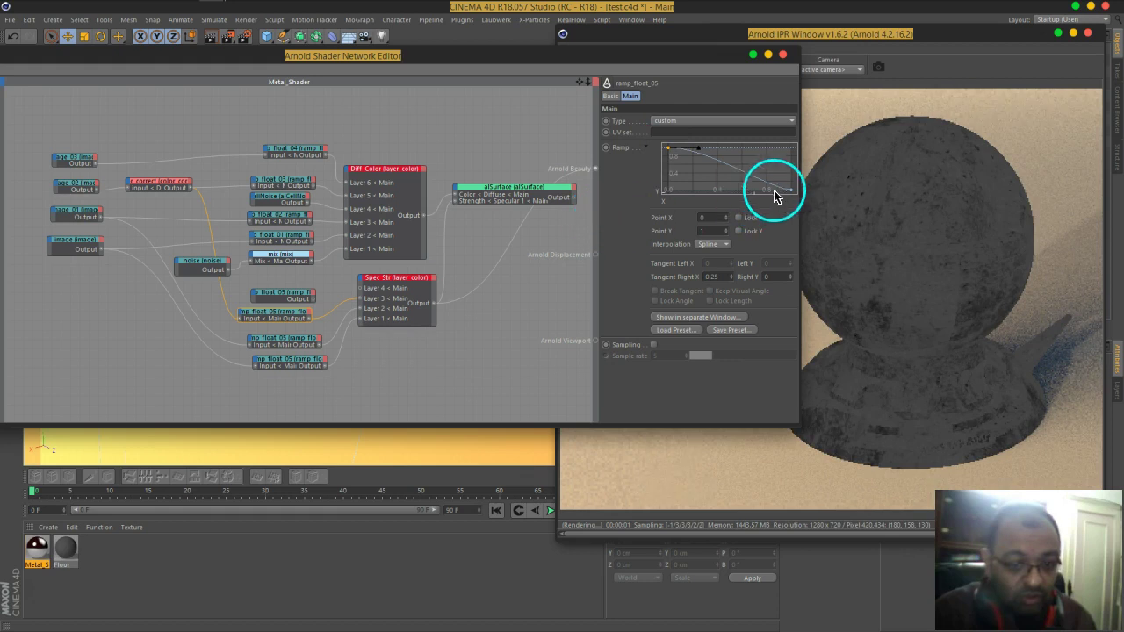
Step: Try the ramp's last knot at 0.625, restore it, then untick Spec Str Layers 4 and 3
{"action": "mouse_move", "coordinate": [794, 195]}
{"action": "left_mouse_down"}
{"action": "mouse_move", "coordinate": [746, 207]}
{"action": "mouse_move", "coordinate": [793, 193]}
{"action": "mouse_move", "coordinate": [764, 209]}
{"action": "left_mouse_up"}
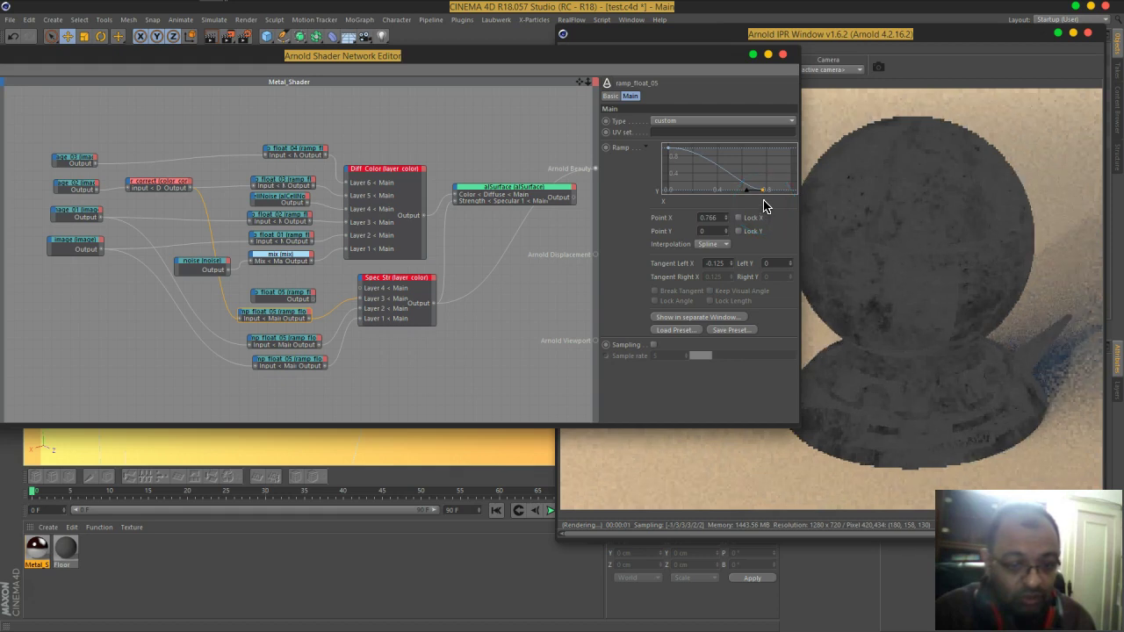
{"action": "left_click_drag", "start_coordinate": [763, 195], "coordinate": [793, 193]}
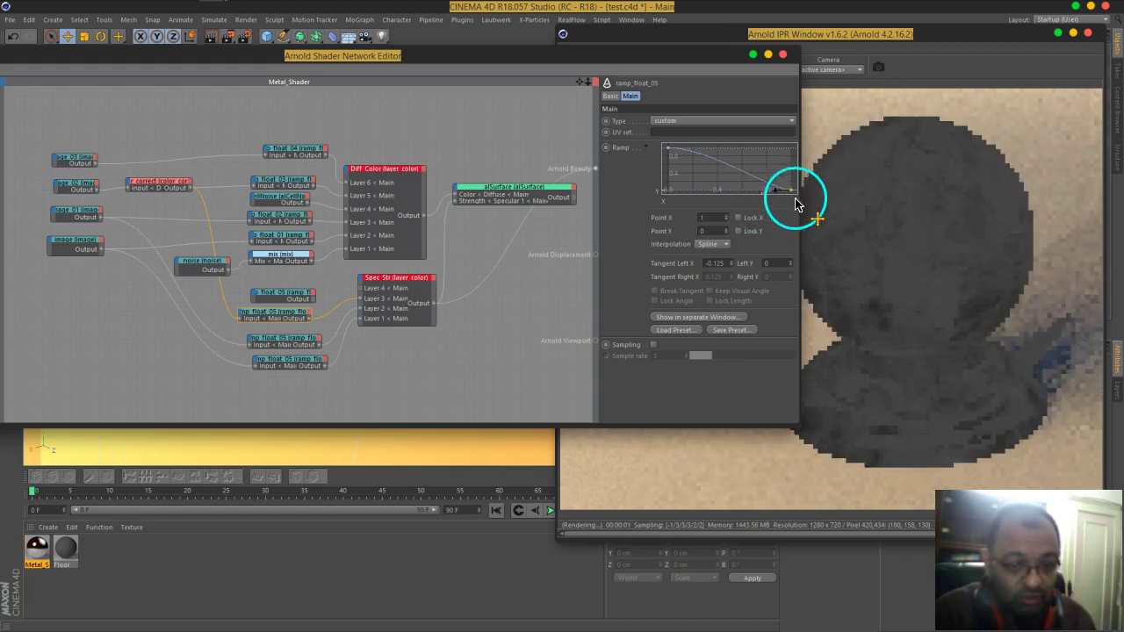
{"action": "left_click", "coordinate": [415, 287]}
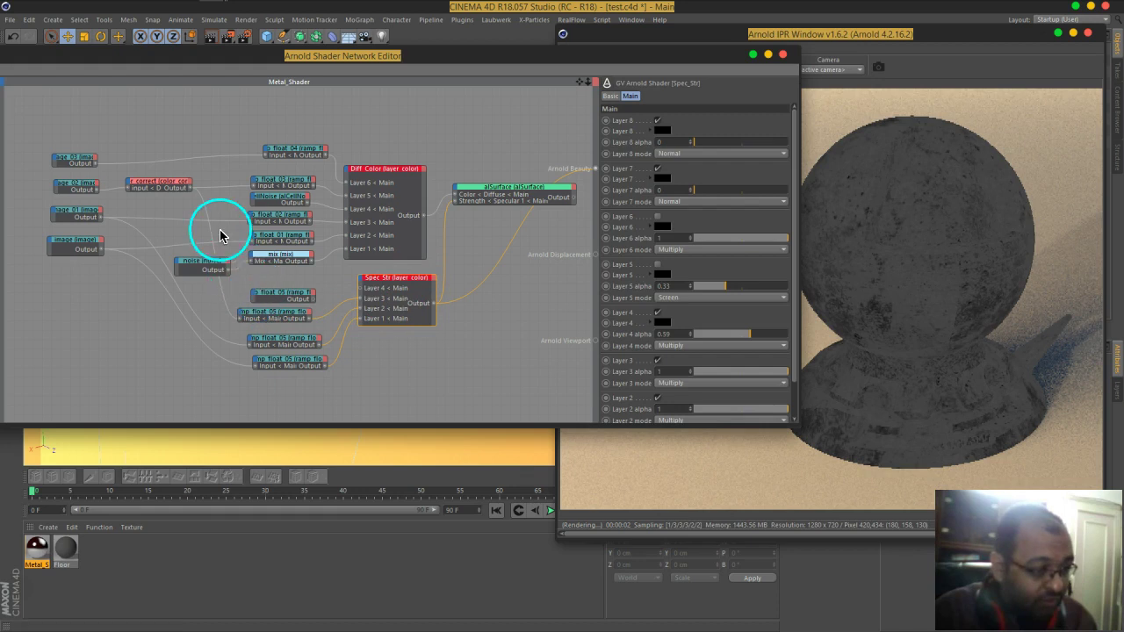
{"action": "scroll", "coordinate": [692, 365], "scroll_direction": "down", "scroll_amount": 2}
{"action": "scroll", "coordinate": [693, 334], "scroll_direction": "down", "scroll_amount": 2}
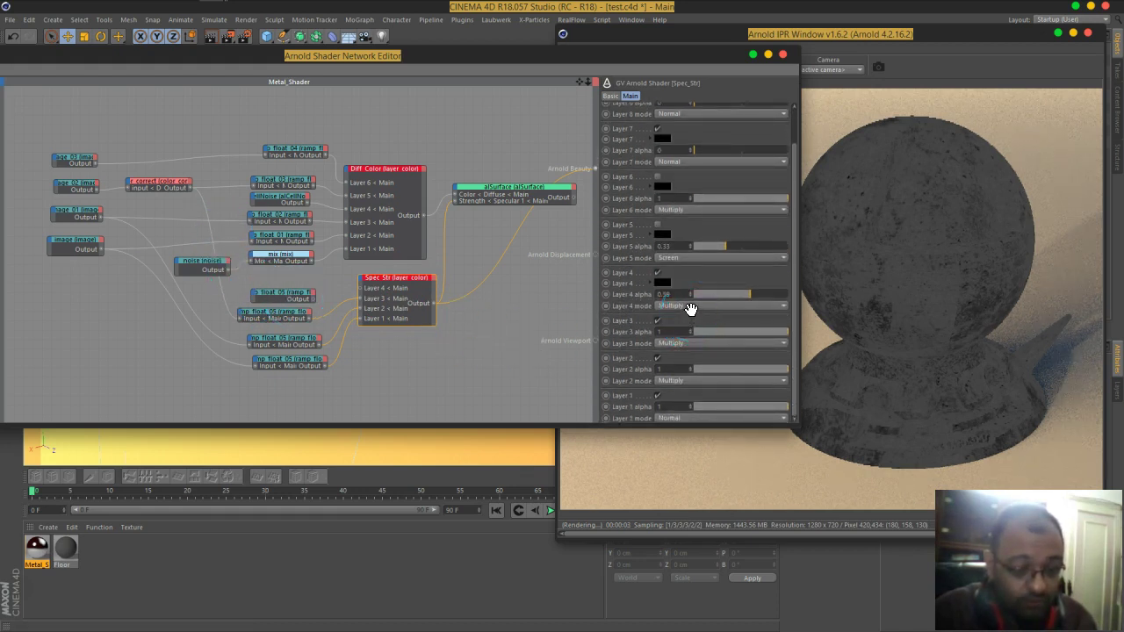
{"action": "left_click", "coordinate": [657, 276]}
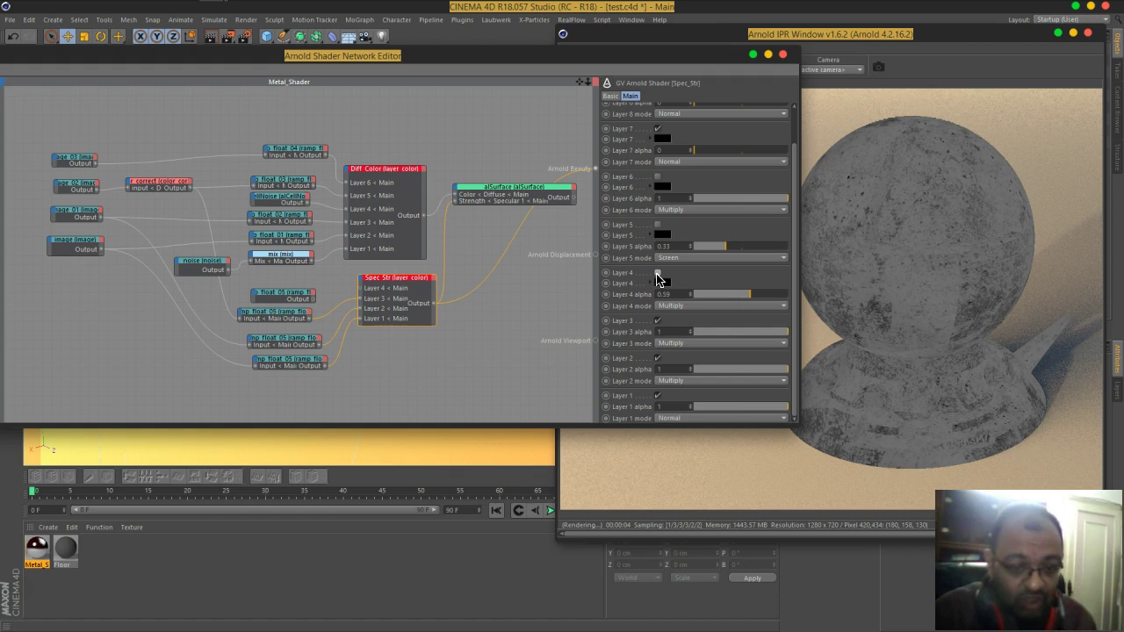
{"action": "left_click", "coordinate": [658, 321]}
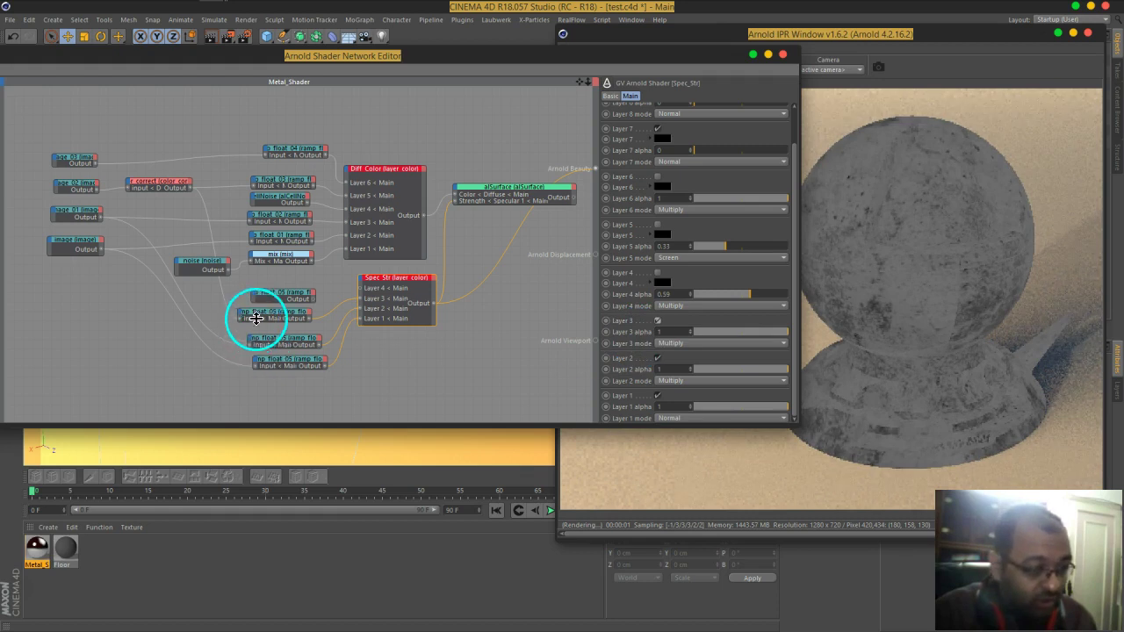
Step: Set ramp_float_05's first curve point to Y 0.833
{"action": "left_click", "coordinate": [268, 313]}
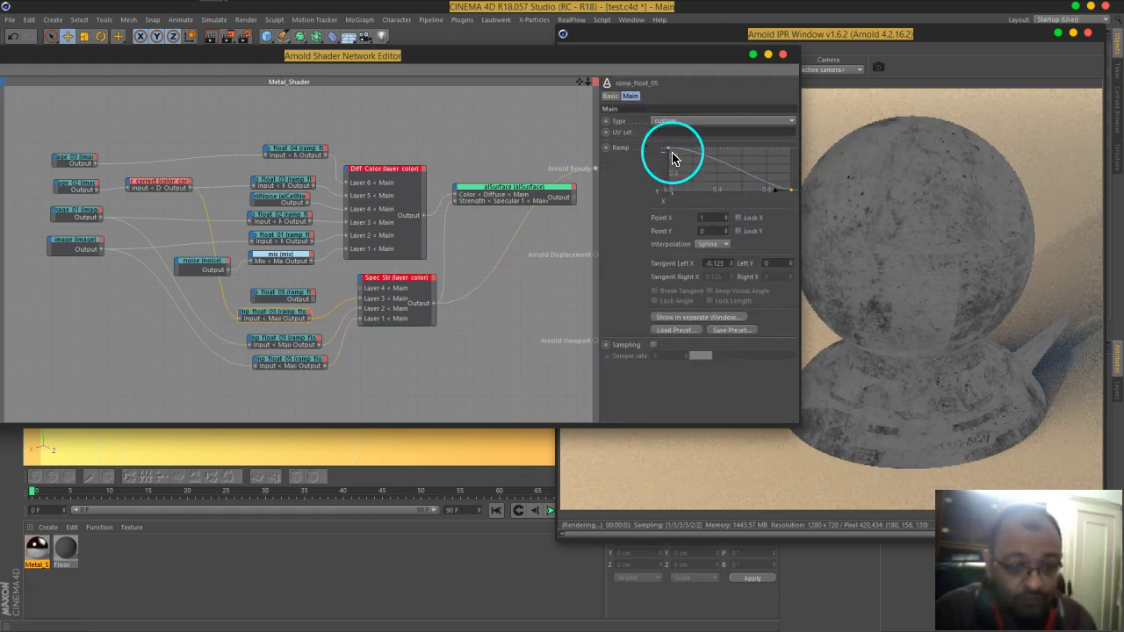
{"action": "left_click_drag", "start_coordinate": [668, 153], "coordinate": [670, 164]}
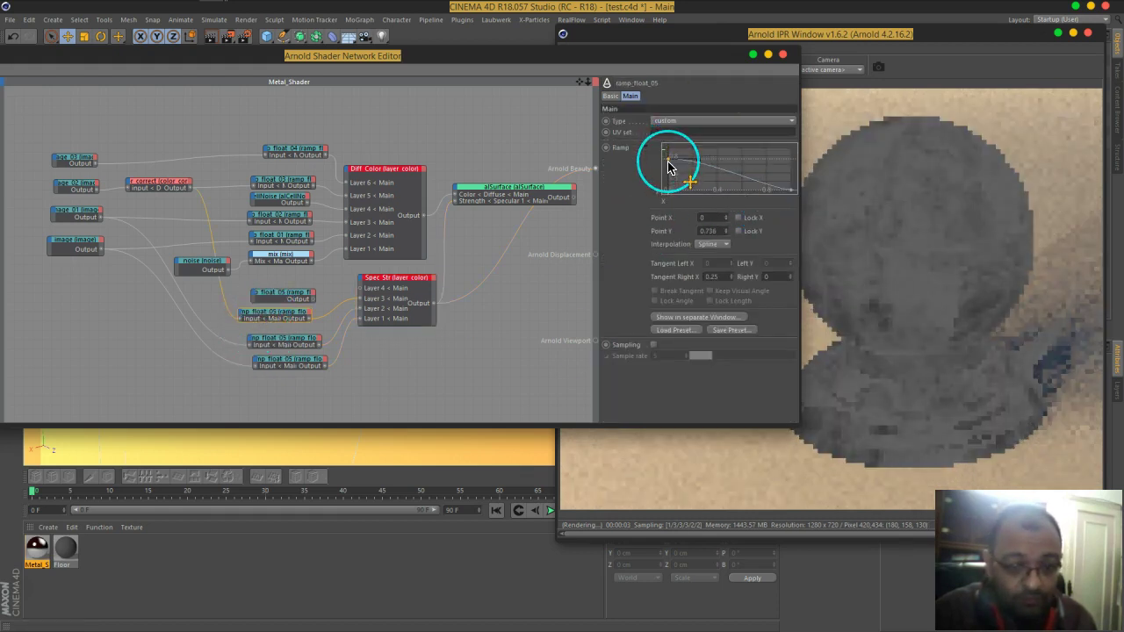
{"action": "left_click_drag", "start_coordinate": [668, 166], "coordinate": [666, 161]}
{"action": "left_click", "coordinate": [618, 244]}
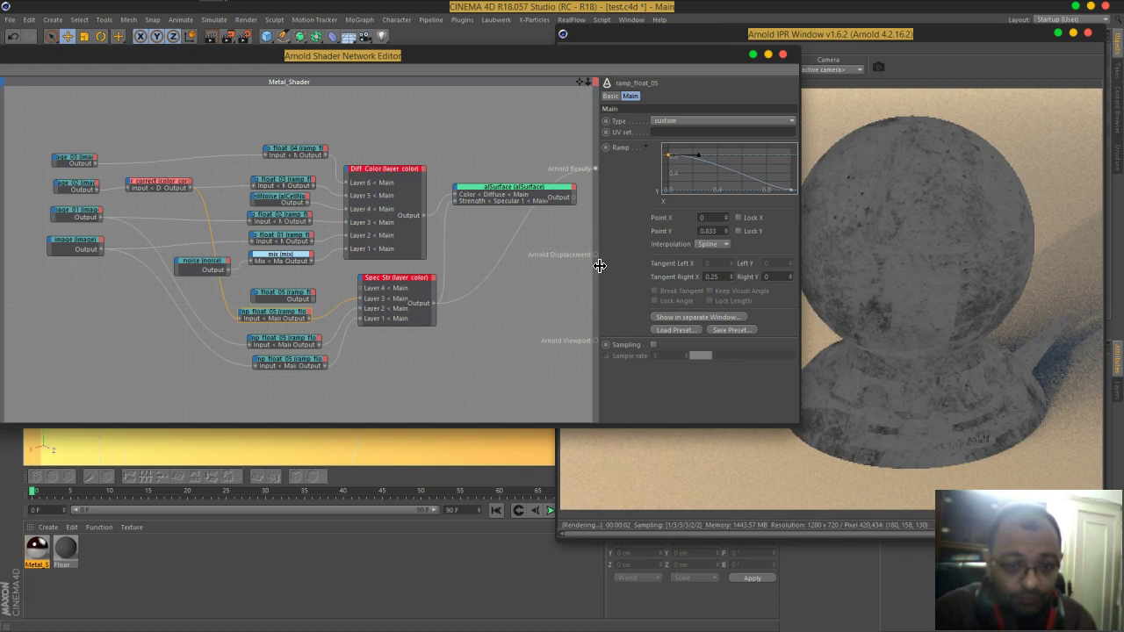
Step: Reconnect the alSurface output to Arnold Beauty and shift the shader network window left
{"action": "left_click_drag", "start_coordinate": [515, 307], "coordinate": [575, 203]}
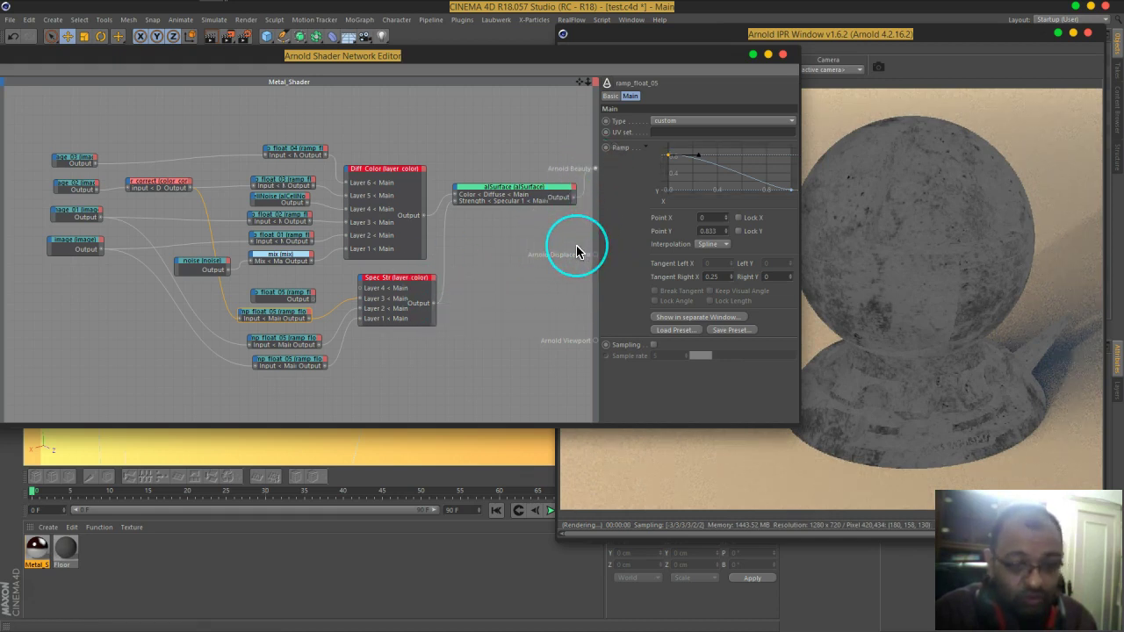
{"action": "left_click_drag", "start_coordinate": [575, 202], "coordinate": [577, 253]}
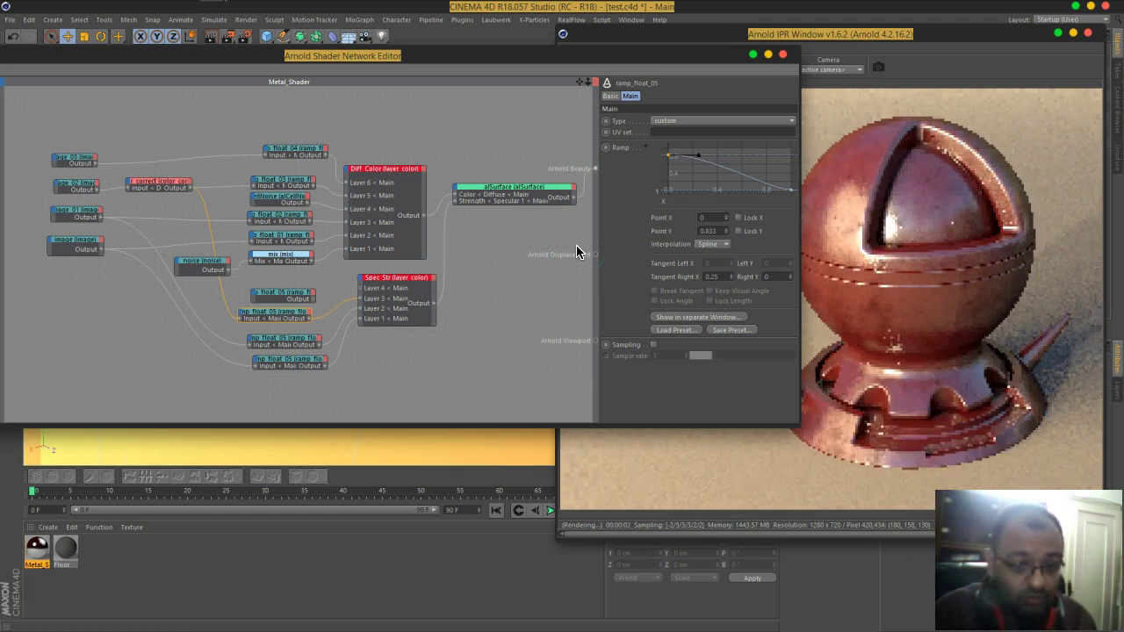
{"action": "left_click_drag", "start_coordinate": [606, 58], "coordinate": [531, 52]}
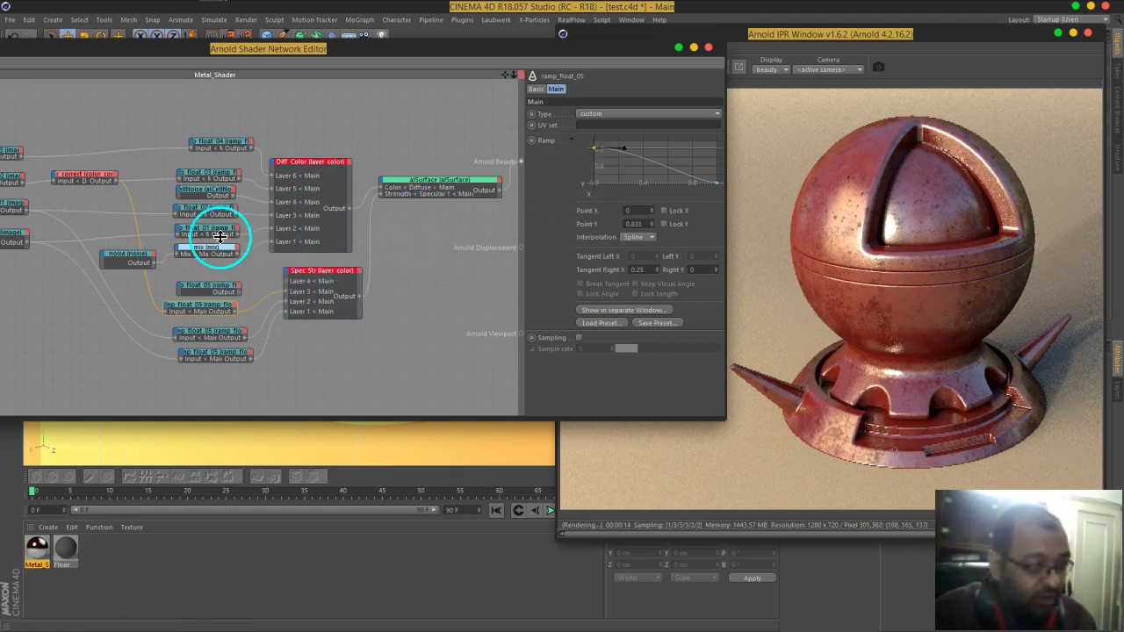
Step: Copy the Ramp curve from ramp_float_03 and paste it into ramp_float_05
{"action": "left_click", "coordinate": [211, 176]}
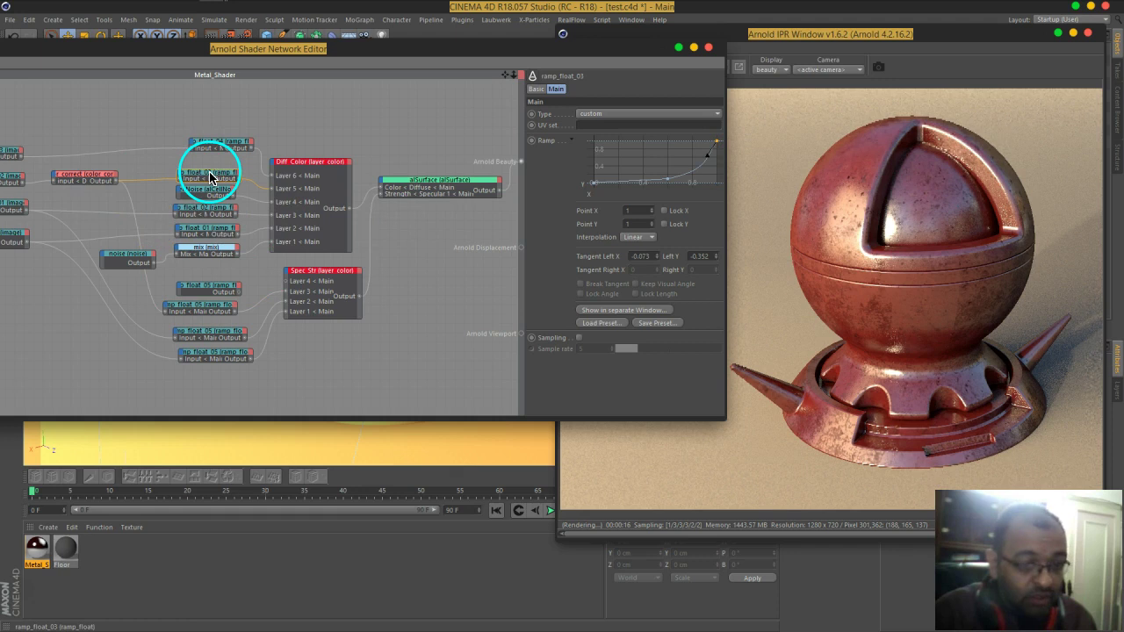
{"action": "left_click_drag", "start_coordinate": [696, 180], "coordinate": [668, 186]}
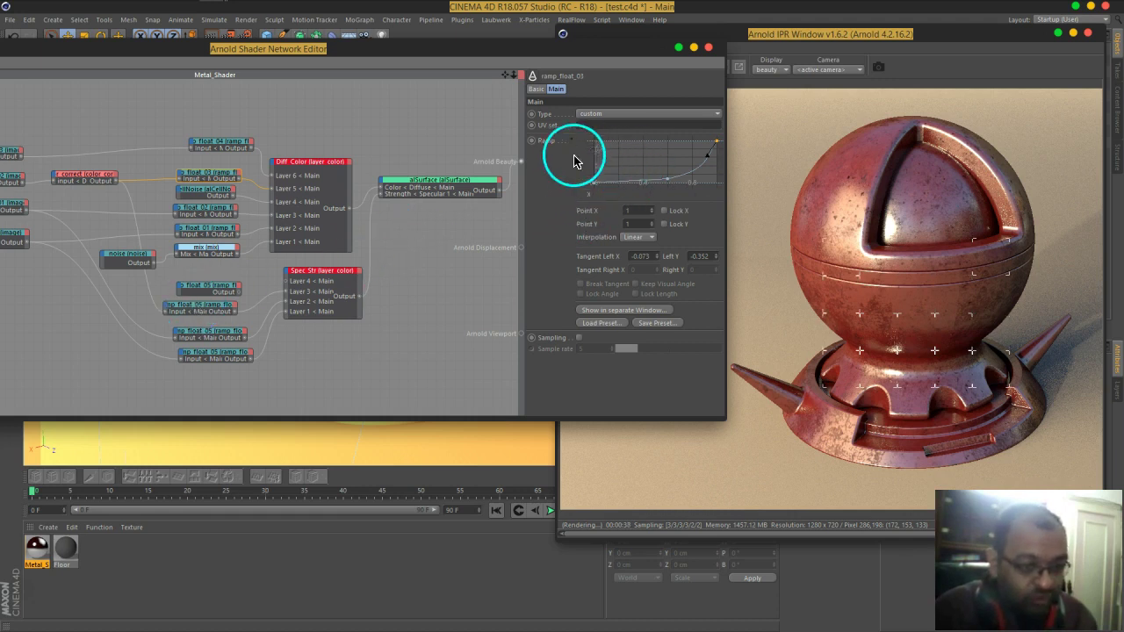
{"action": "right_click", "coordinate": [549, 143]}
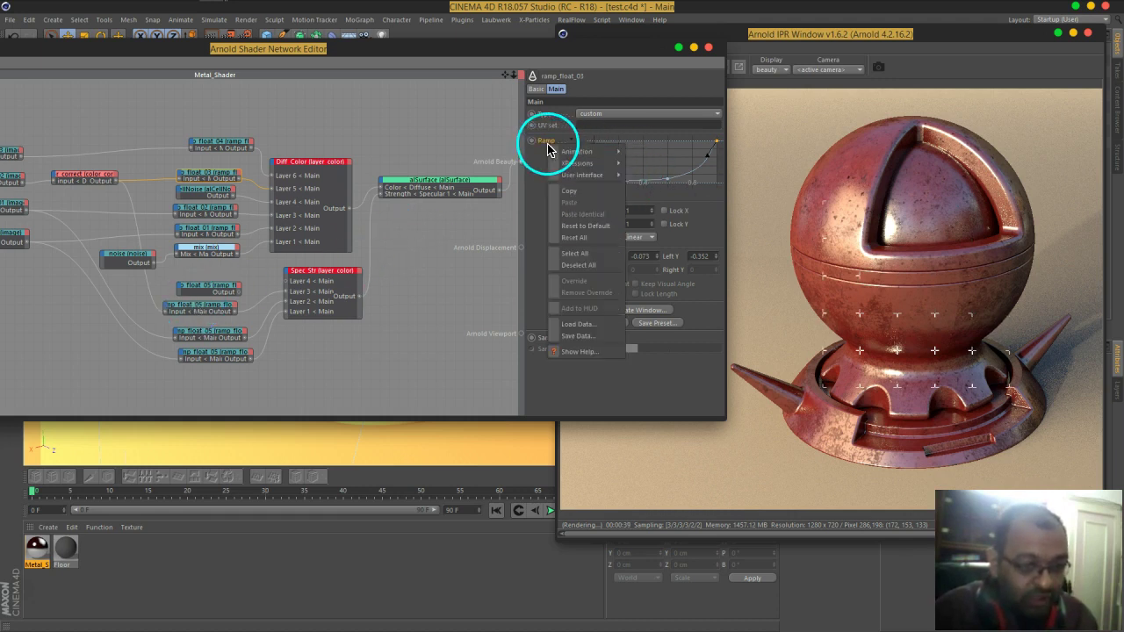
{"action": "left_click", "coordinate": [571, 193]}
{"action": "left_click", "coordinate": [203, 312]}
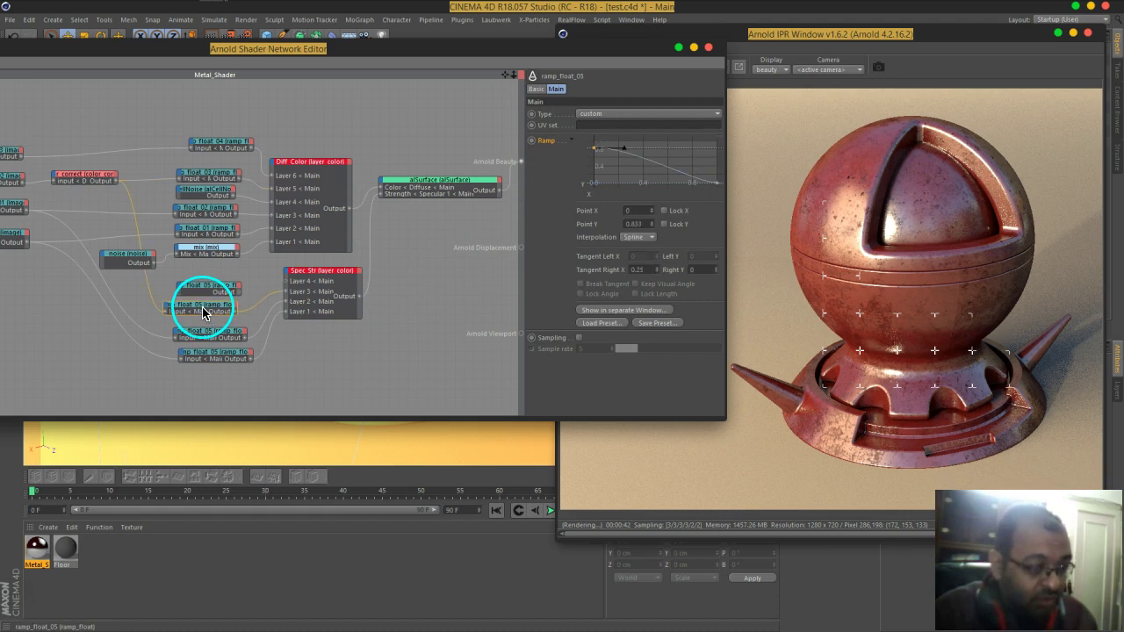
{"action": "right_click", "coordinate": [550, 143]}
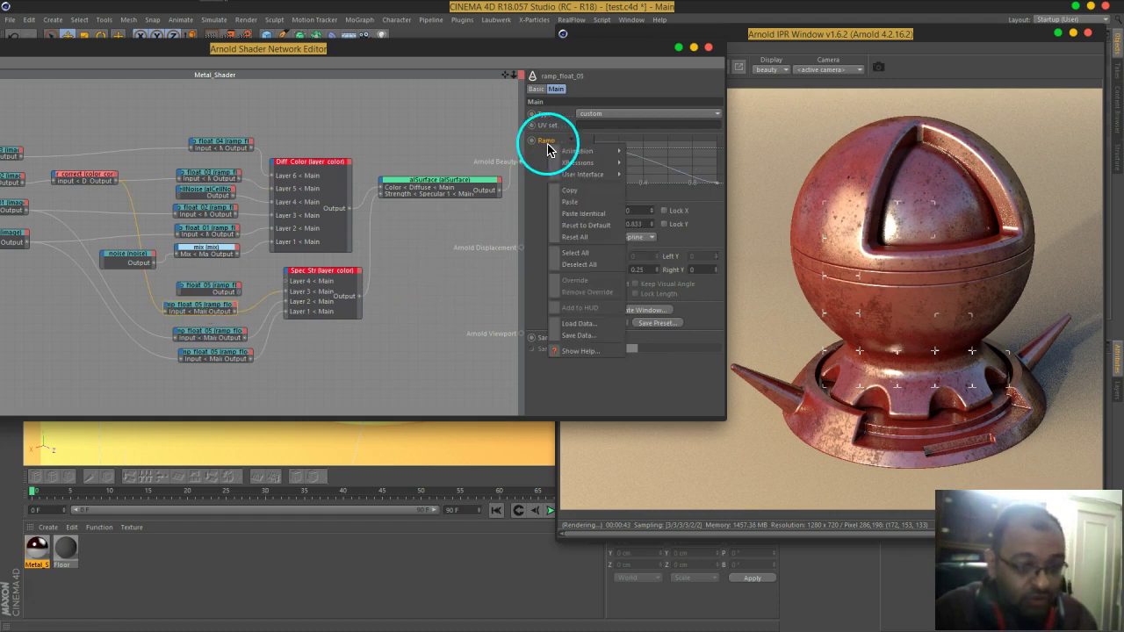
{"action": "left_click", "coordinate": [571, 204]}
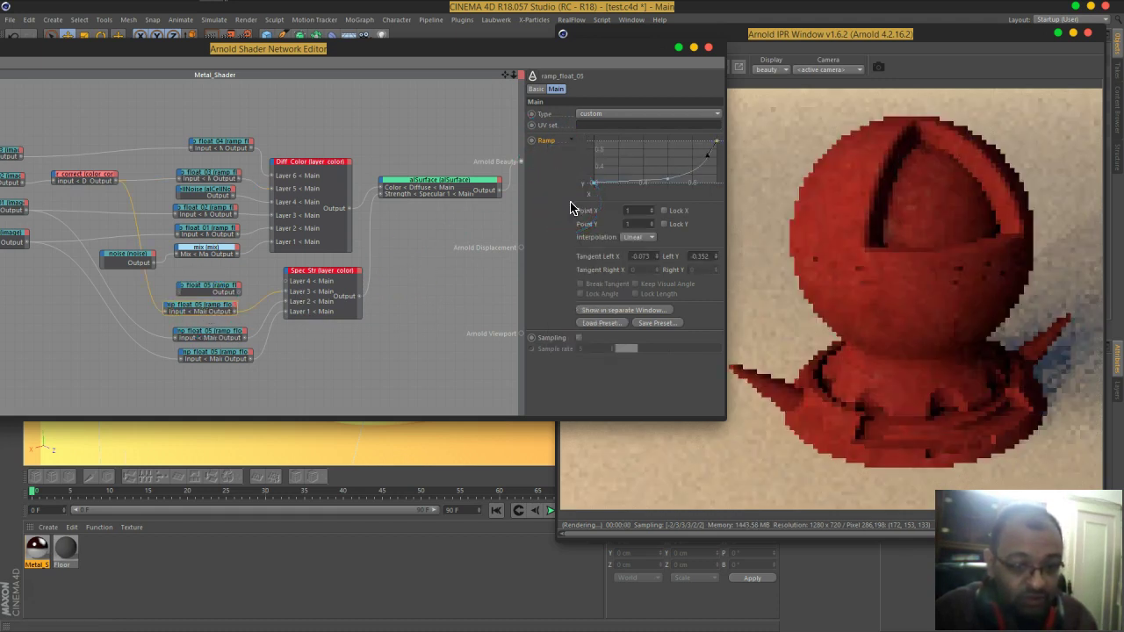
Step: Drag the ramp knots to the corners, then reset the ramp to a plain straight curve
{"action": "left_click", "coordinate": [615, 190]}
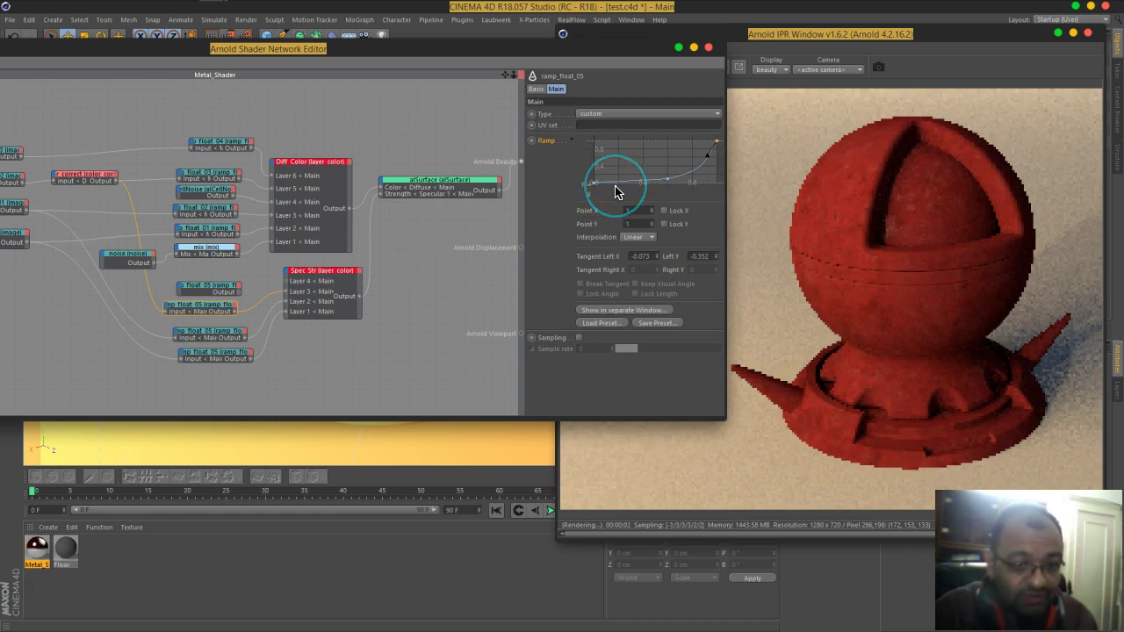
{"action": "left_click_drag", "start_coordinate": [595, 190], "coordinate": [590, 140]}
{"action": "left_click", "coordinate": [718, 146]}
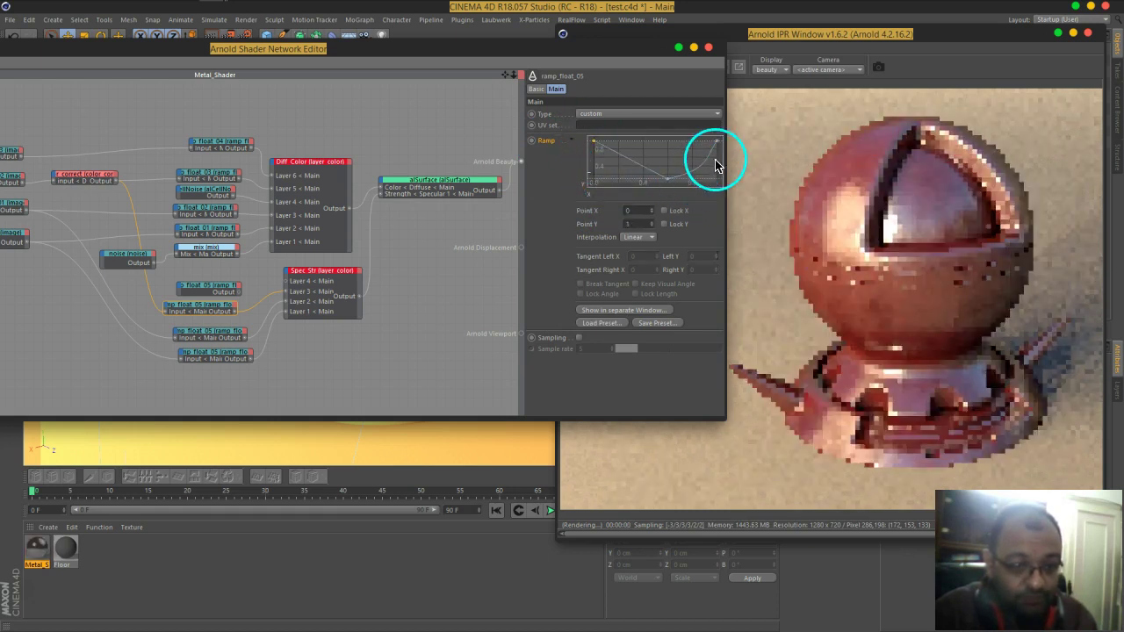
{"action": "left_click_drag", "start_coordinate": [717, 147], "coordinate": [728, 195]}
{"action": "right_click", "coordinate": [695, 170]}
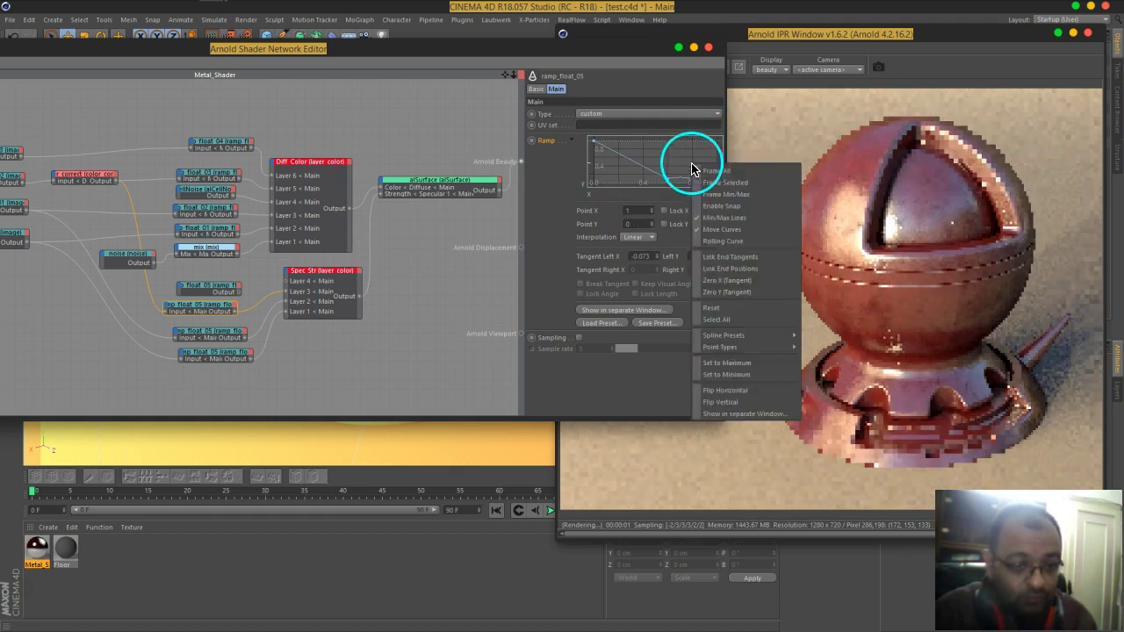
{"action": "left_click", "coordinate": [720, 312]}
Step: Add a middle knot to the ramp and try out different positions for it
{"action": "mouse_move", "coordinate": [650, 160]}
{"action": "left_mouse_down"}
{"action": "mouse_move", "coordinate": [620, 188]}
{"action": "mouse_move", "coordinate": [595, 181]}
{"action": "mouse_move", "coordinate": [713, 162]}
{"action": "mouse_move", "coordinate": [731, 207]}
{"action": "left_mouse_up"}
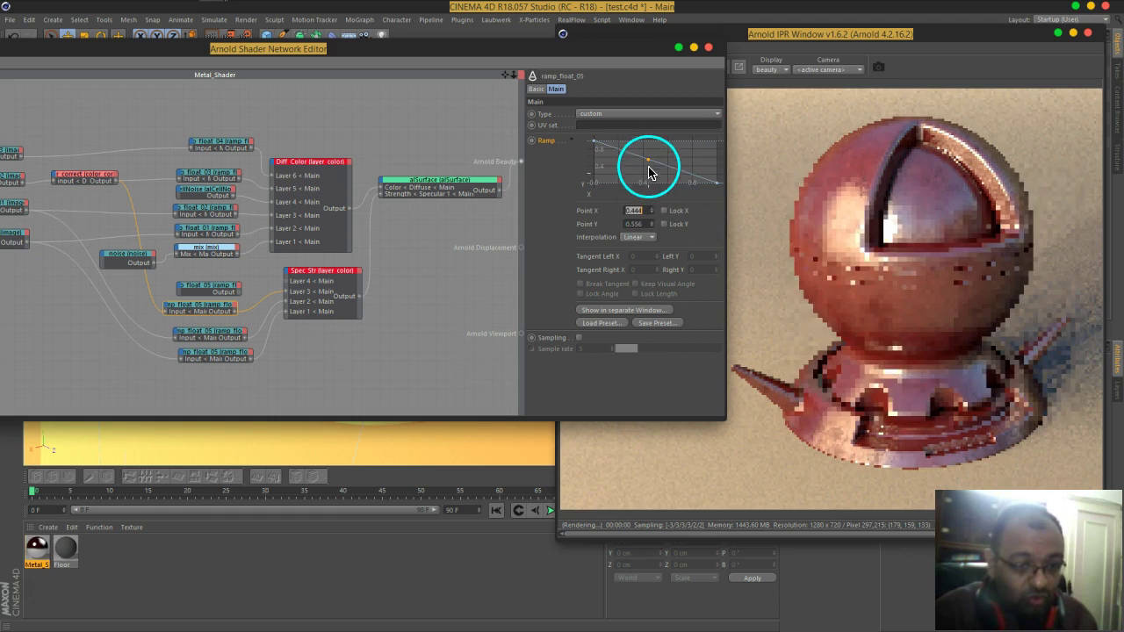
{"action": "left_click", "coordinate": [647, 167], "text": "ctrl"}
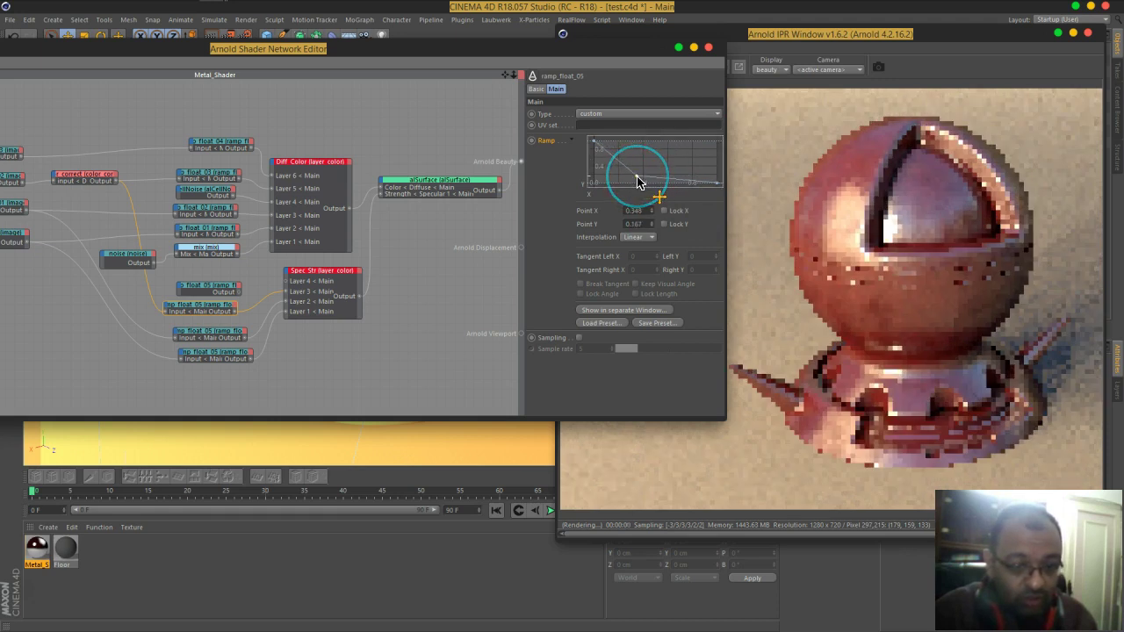
{"action": "left_click", "coordinate": [641, 188]}
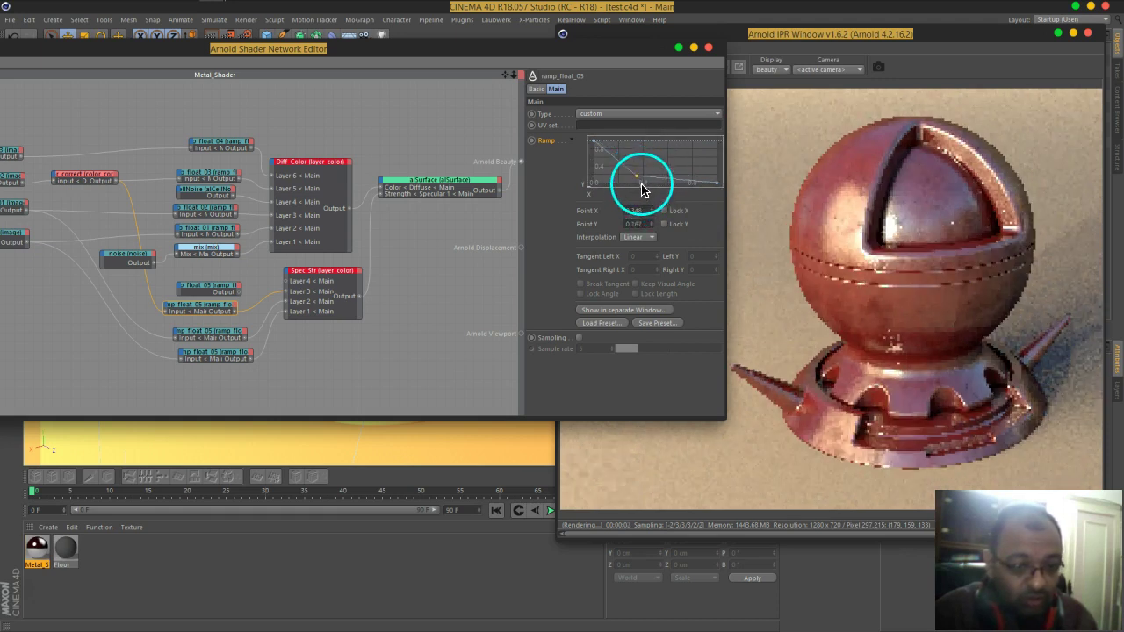
{"action": "left_click_drag", "start_coordinate": [638, 179], "coordinate": [678, 158]}
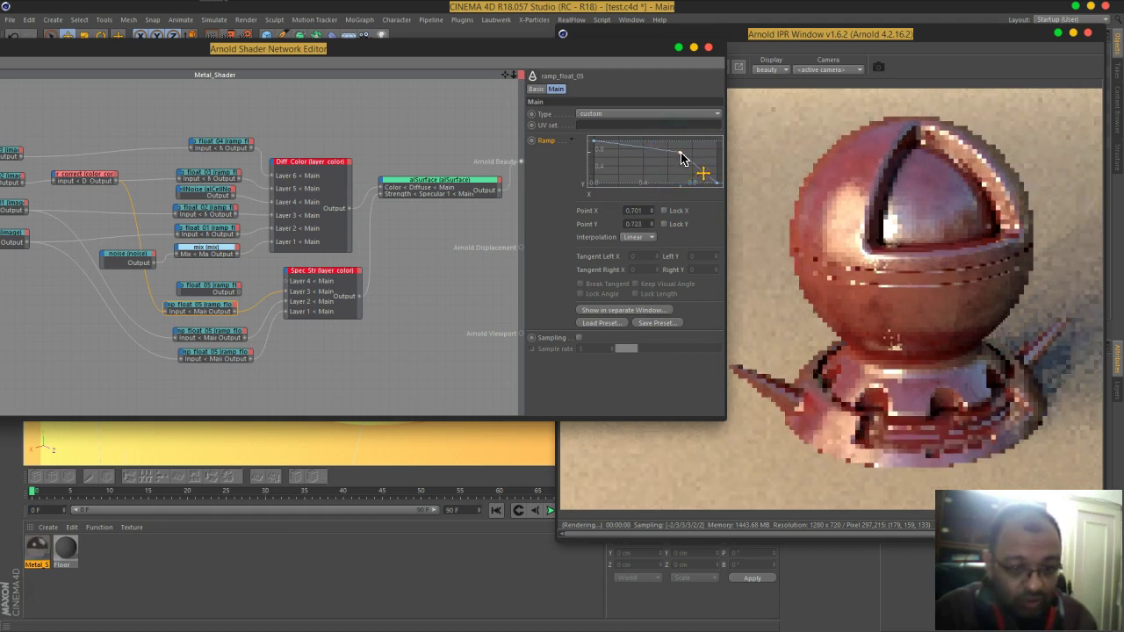
{"action": "left_click_drag", "start_coordinate": [679, 159], "coordinate": [681, 157]}
{"action": "mouse_move", "coordinate": [605, 172]}
{"action": "left_mouse_down"}
{"action": "mouse_move", "coordinate": [596, 145]}
{"action": "mouse_move", "coordinate": [606, 178]}
{"action": "left_mouse_up"}
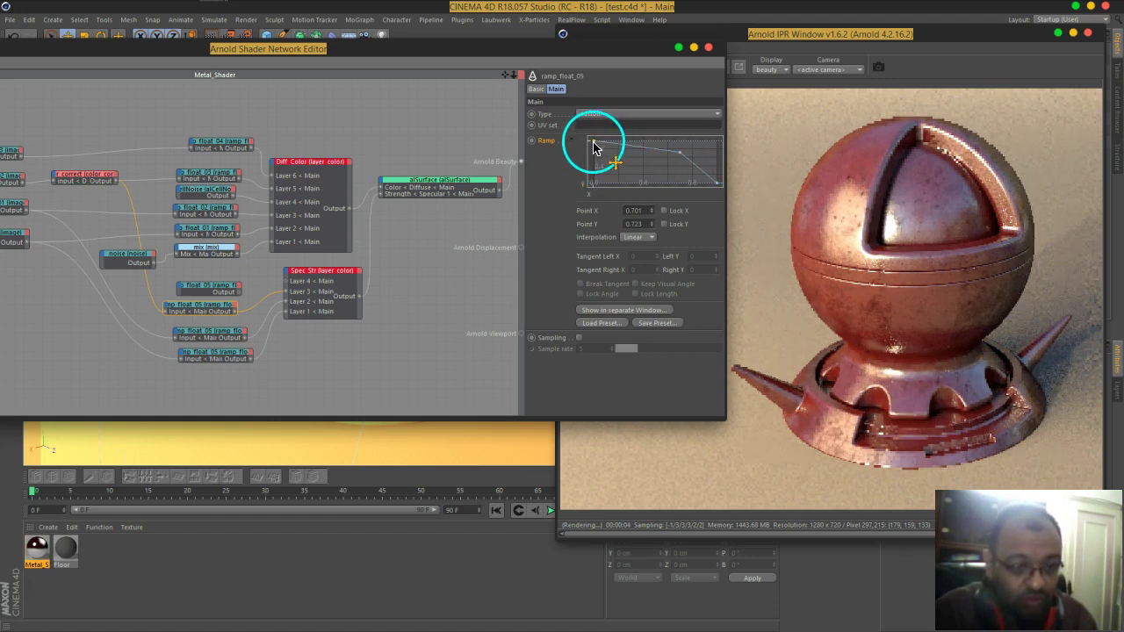
{"action": "left_click_drag", "start_coordinate": [681, 155], "coordinate": [678, 170]}
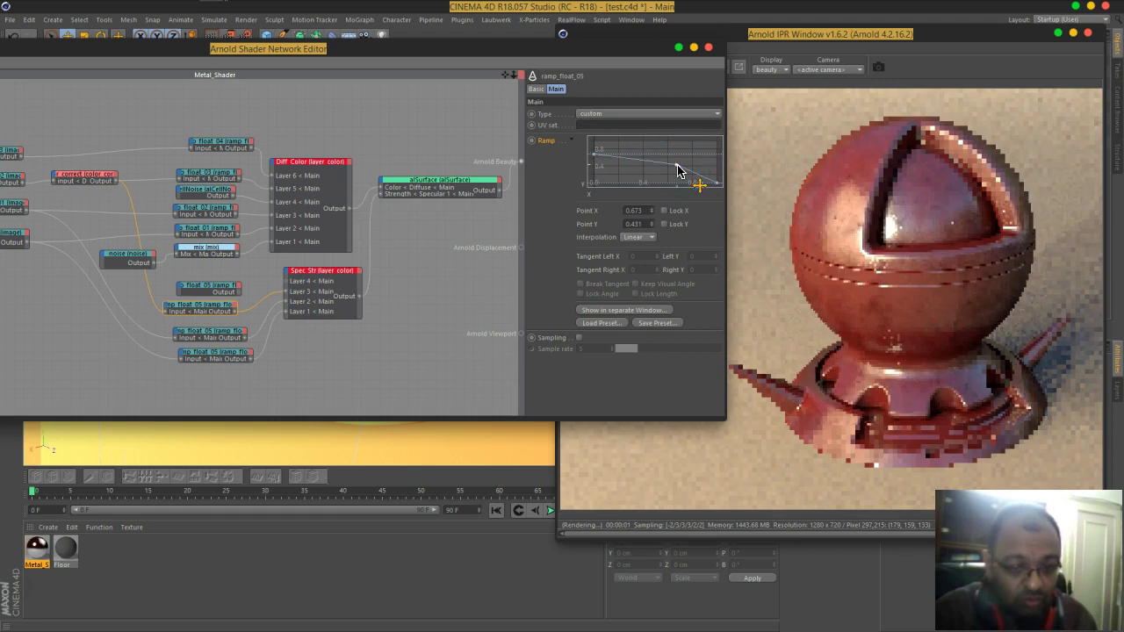
{"action": "left_click_drag", "start_coordinate": [677, 170], "coordinate": [662, 183]}
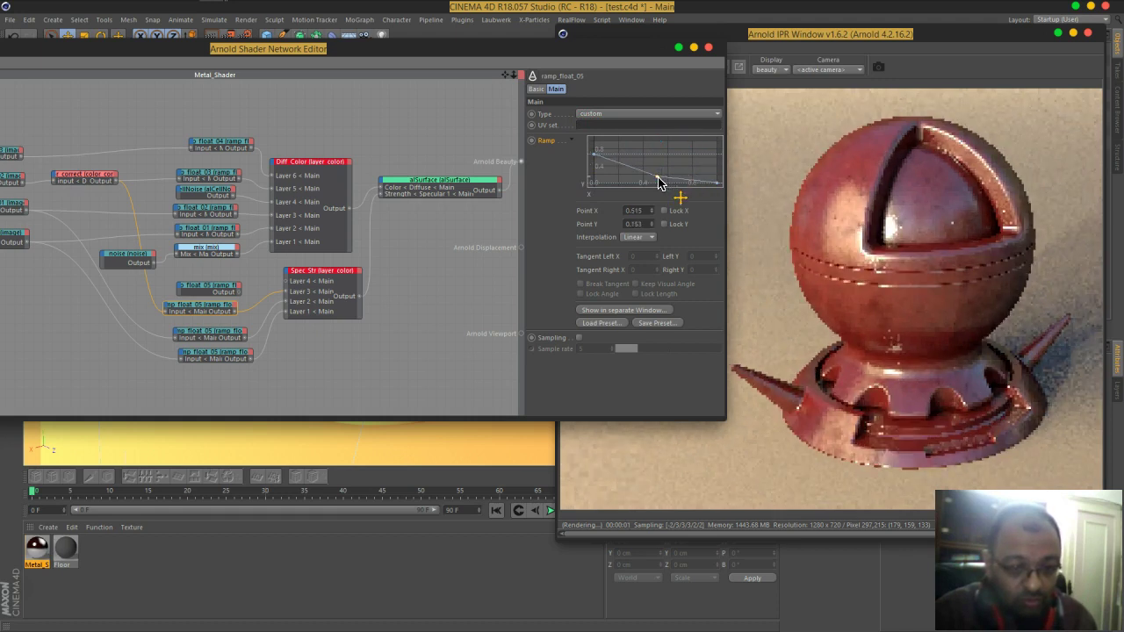
{"action": "mouse_move", "coordinate": [661, 182]}
{"action": "left_mouse_down"}
{"action": "mouse_move", "coordinate": [693, 163]}
{"action": "mouse_move", "coordinate": [678, 182]}
{"action": "left_mouse_up"}
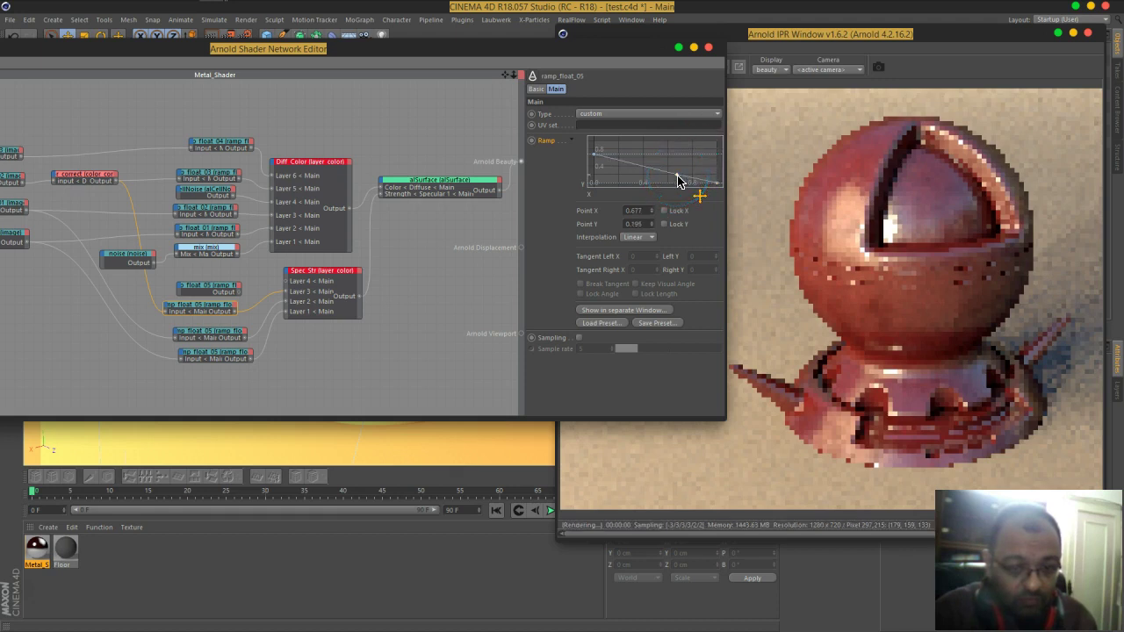
Step: Delete the middle knot and raise the left knot to about 0.639
{"action": "key", "text": "Delete"}
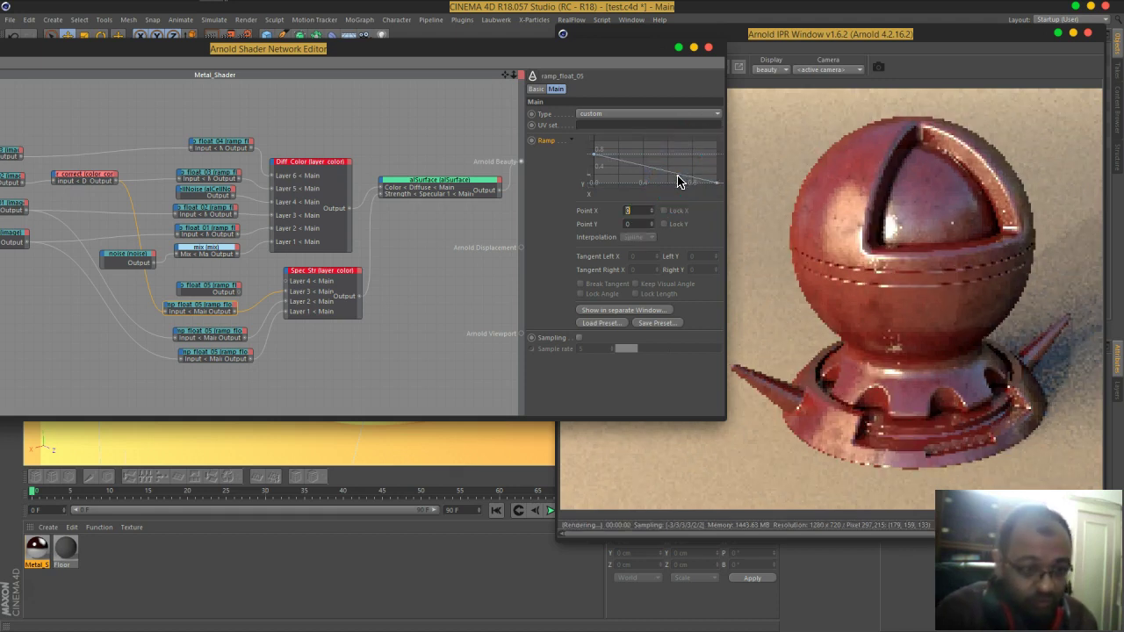
{"action": "left_click_drag", "start_coordinate": [589, 167], "coordinate": [591, 170]}
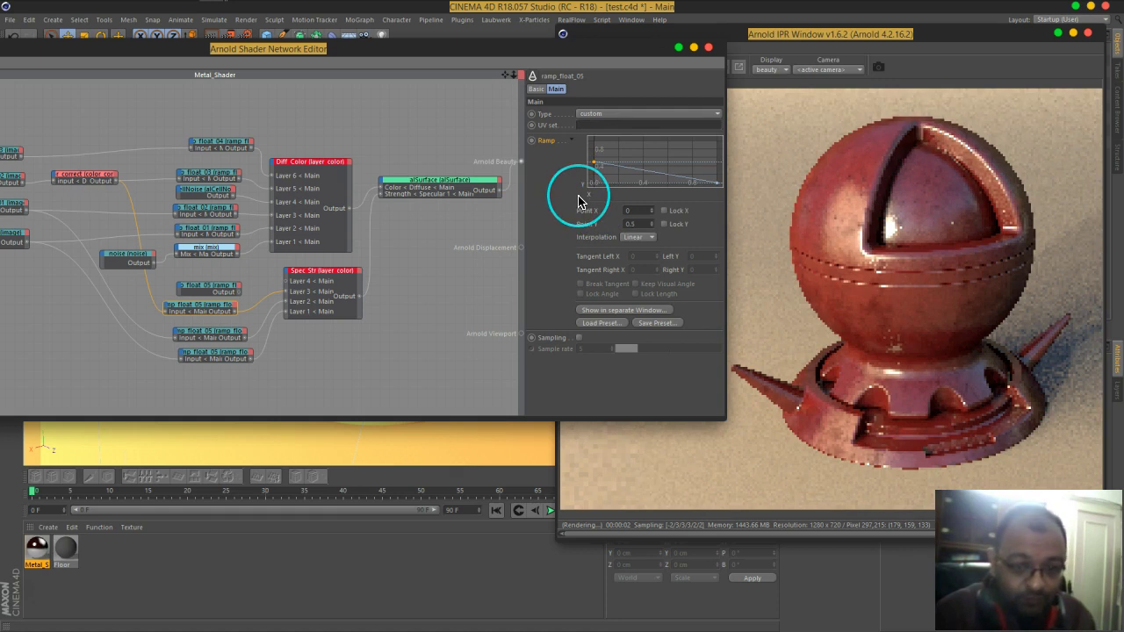
{"action": "left_click", "coordinate": [593, 168]}
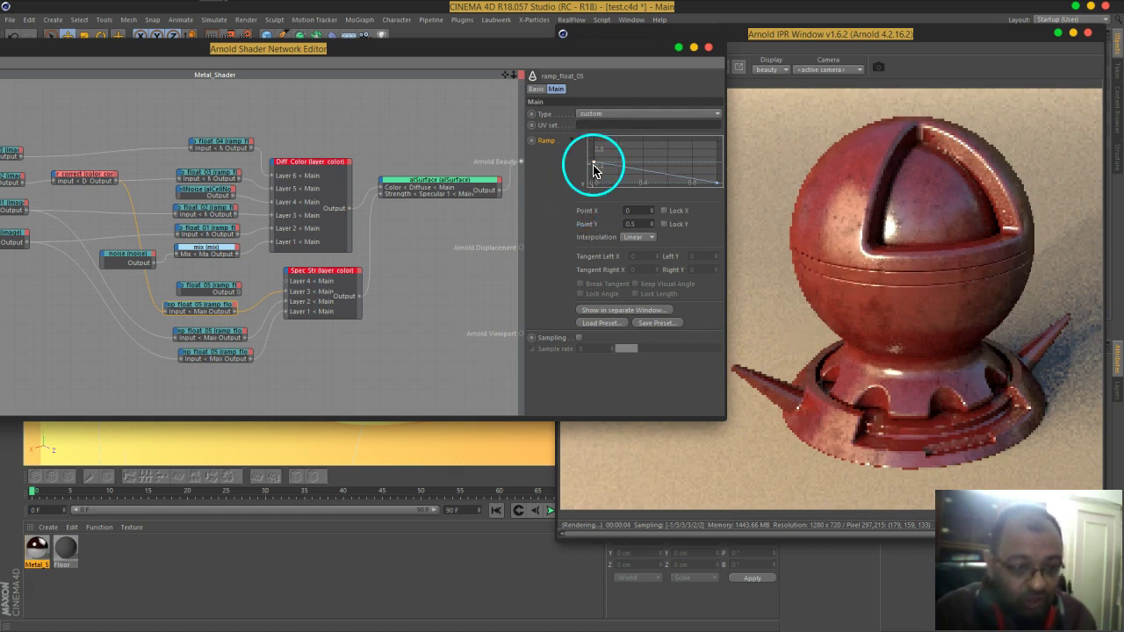
{"action": "left_click_drag", "start_coordinate": [594, 167], "coordinate": [591, 161]}
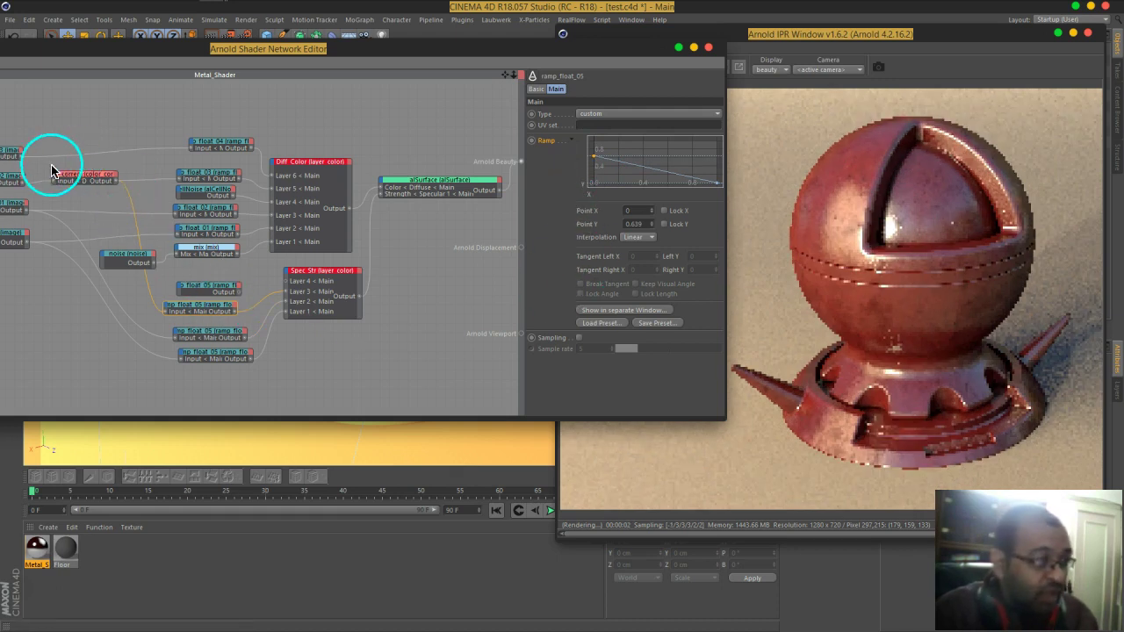
Step: Select image_03 and the Spec Str layer node, shifting the node editor window right
{"action": "left_click", "coordinate": [15, 157]}
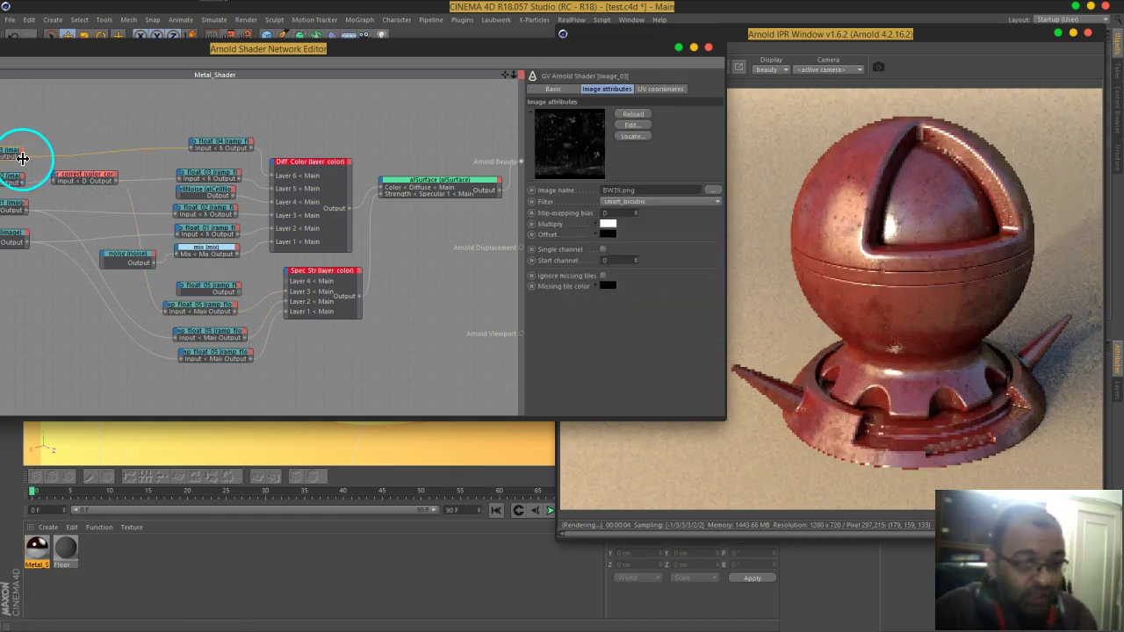
{"action": "mouse_move", "coordinate": [417, 53]}
{"action": "left_mouse_down"}
{"action": "mouse_move", "coordinate": [481, 54]}
{"action": "mouse_move", "coordinate": [475, 48]}
{"action": "left_mouse_up"}
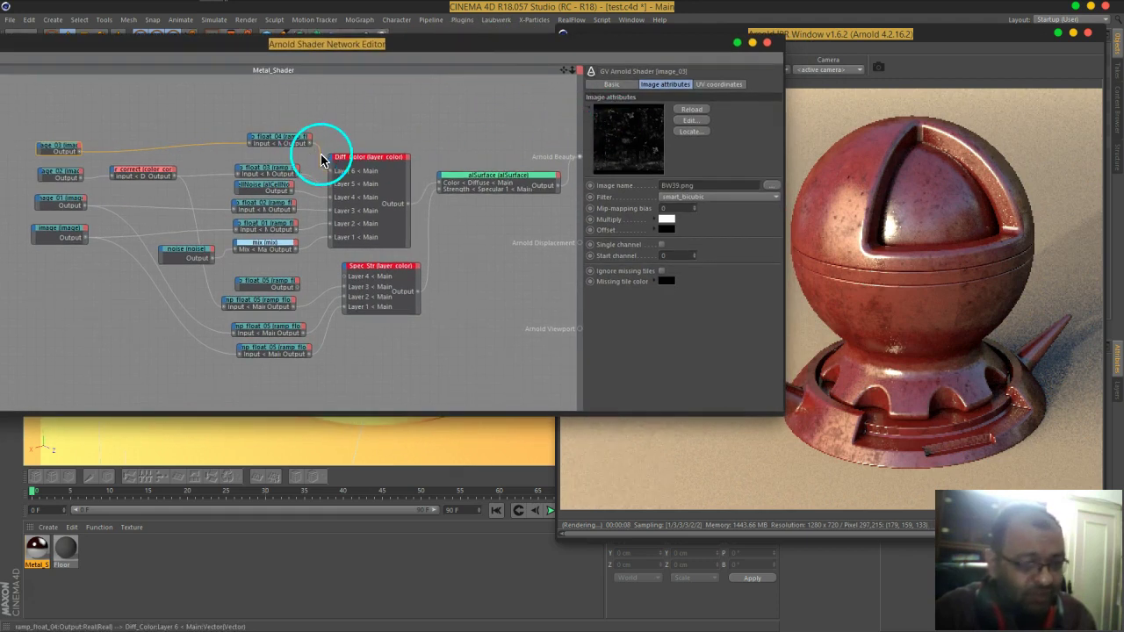
{"action": "left_click", "coordinate": [371, 272]}
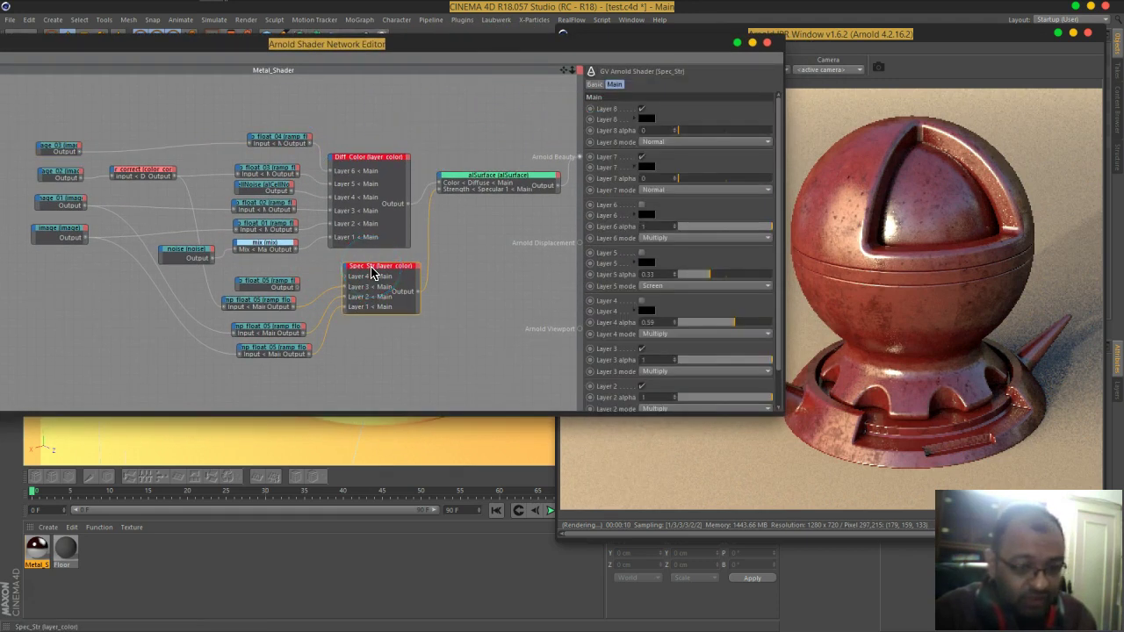
{"action": "left_click", "coordinate": [376, 276]}
{"action": "left_click", "coordinate": [694, 322]}
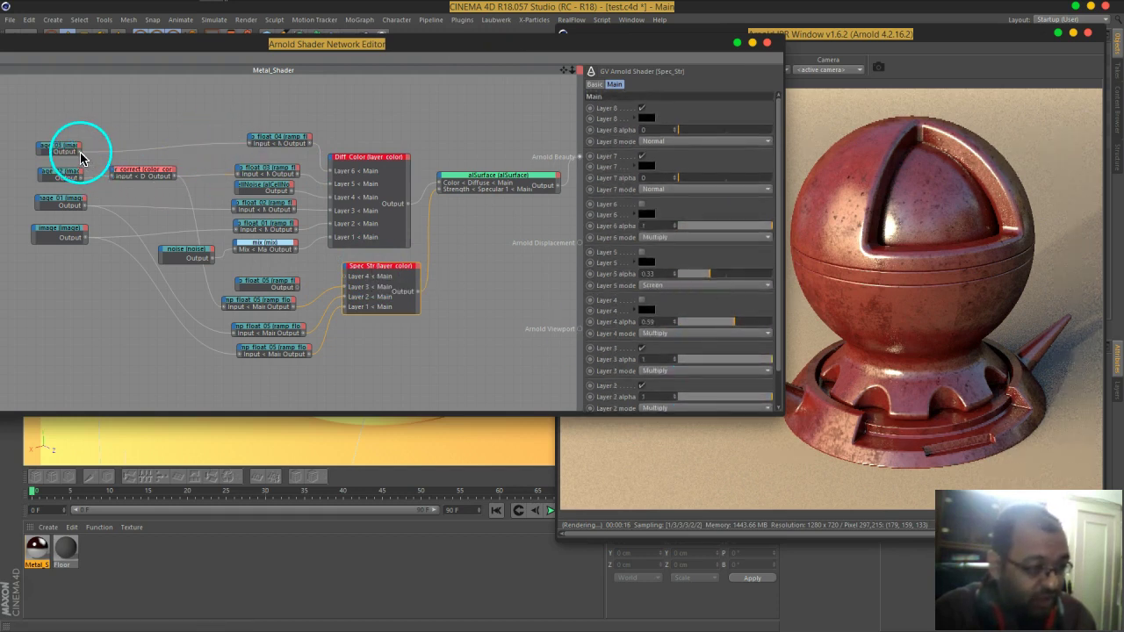
Step: Route the colour-correct output through ramp_float_05 with a falling ramp into a Spec Str layer
{"action": "left_click_drag", "start_coordinate": [94, 172], "coordinate": [244, 289]}
{"action": "left_click", "coordinate": [281, 284]}
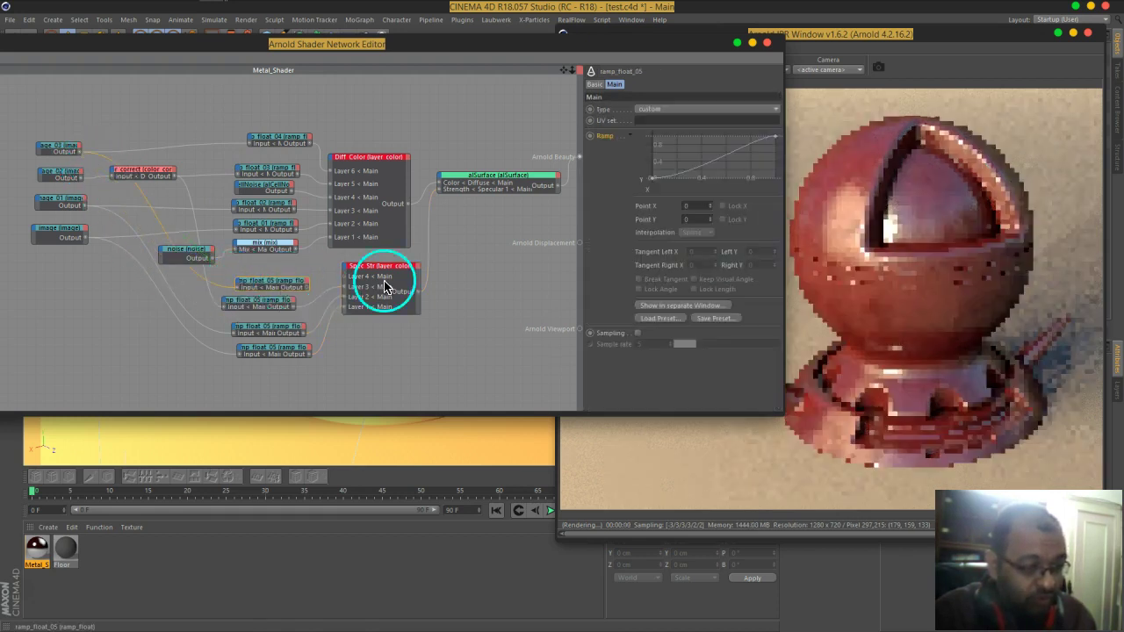
{"action": "left_click_drag", "start_coordinate": [654, 180], "coordinate": [650, 134]}
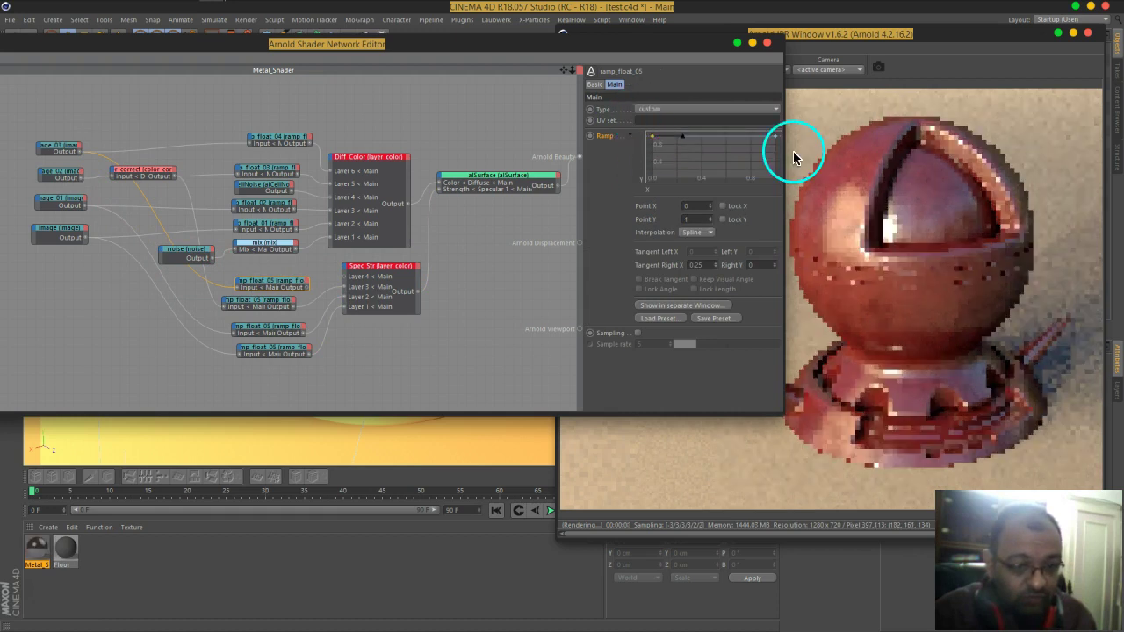
{"action": "left_click_drag", "start_coordinate": [775, 137], "coordinate": [798, 201]}
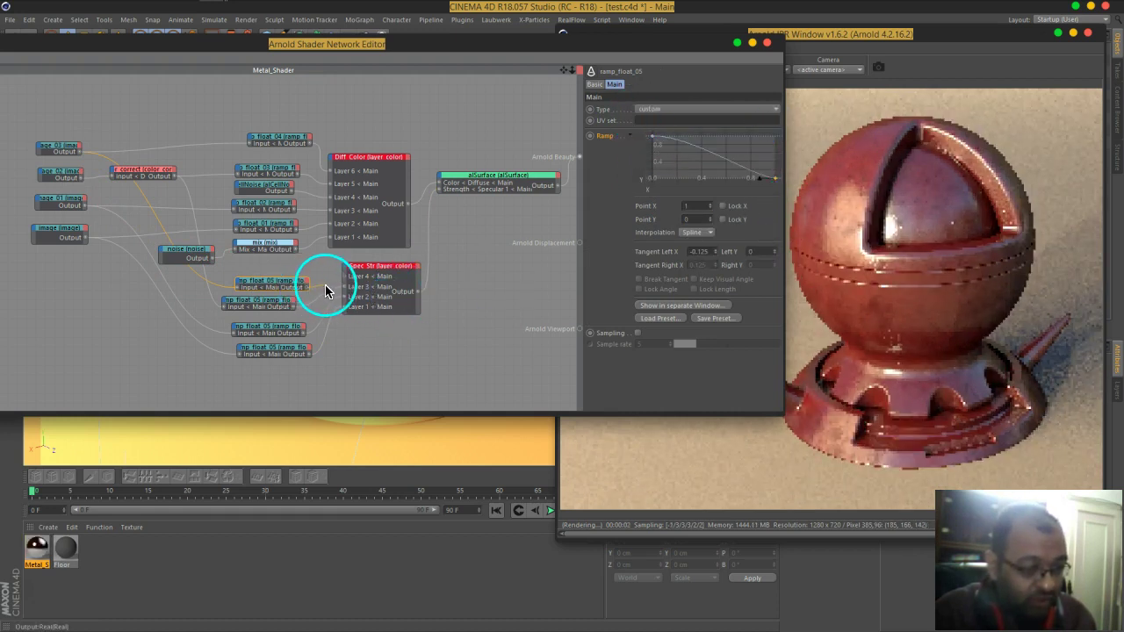
{"action": "left_click_drag", "start_coordinate": [345, 283], "coordinate": [372, 273]}
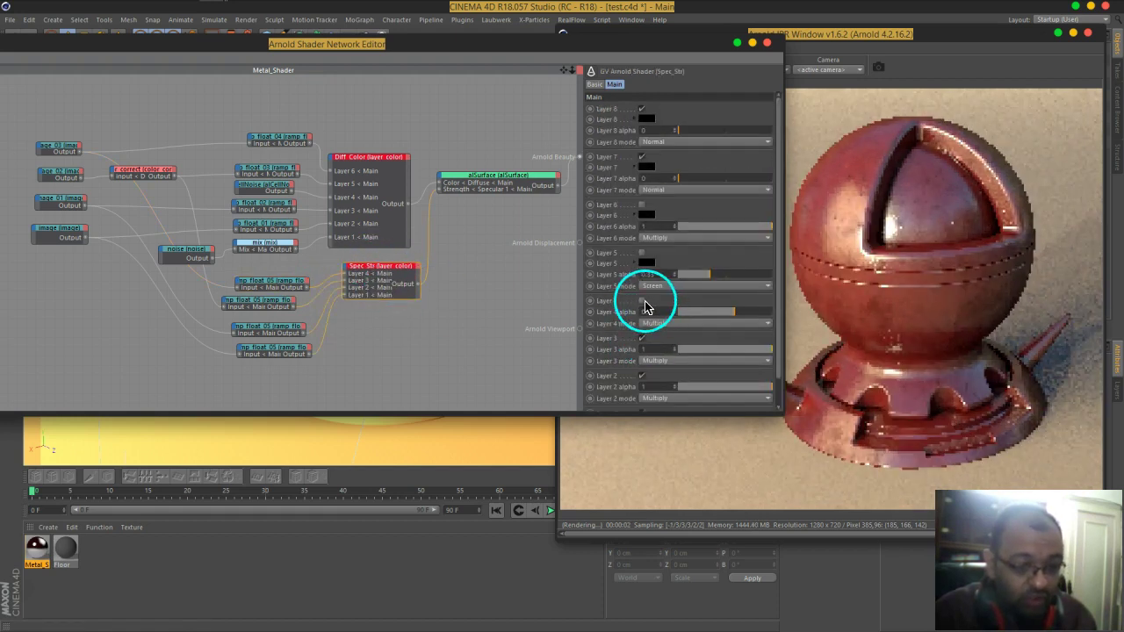
Step: Raise Spec Str Layer 4 alpha to 1 and wire the first ramp_float_05 to Arnold Beauty
{"action": "left_click", "coordinate": [645, 346]}
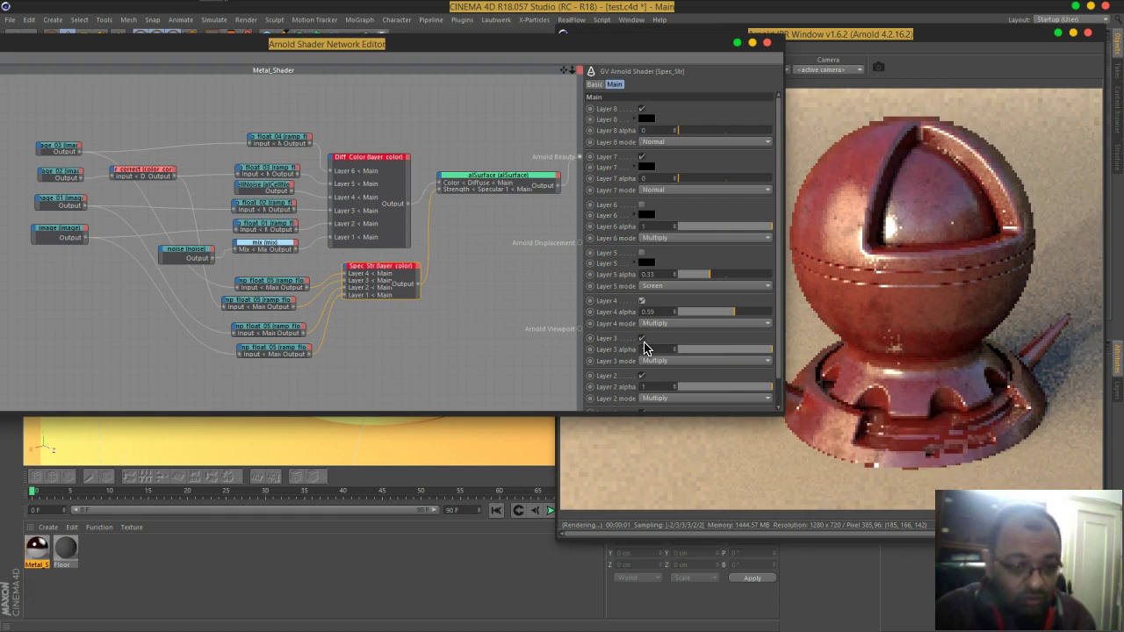
{"action": "left_click_drag", "start_coordinate": [736, 334], "coordinate": [787, 314]}
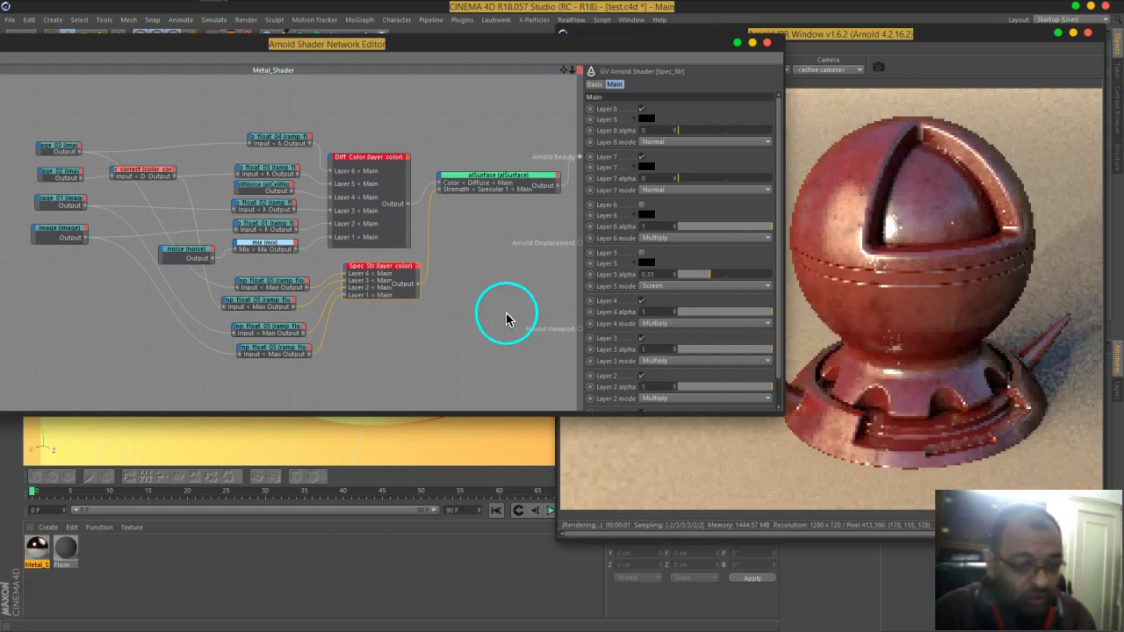
{"action": "middle_click_drag", "start_coordinate": [502, 283], "coordinate": [475, 287]}
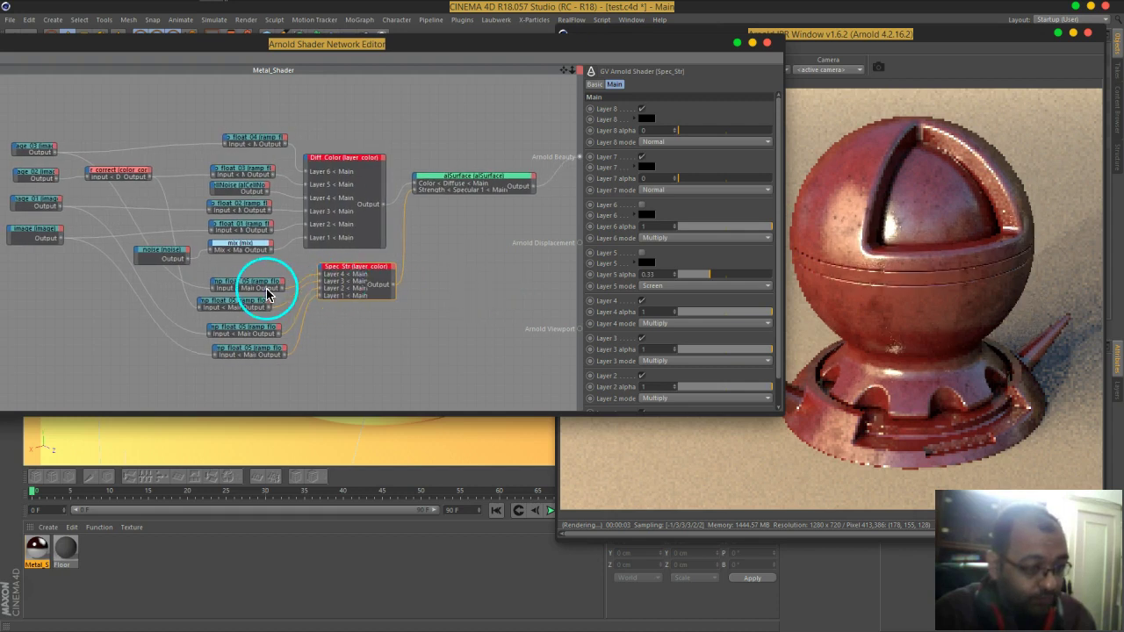
{"action": "left_click_drag", "start_coordinate": [258, 286], "coordinate": [580, 157]}
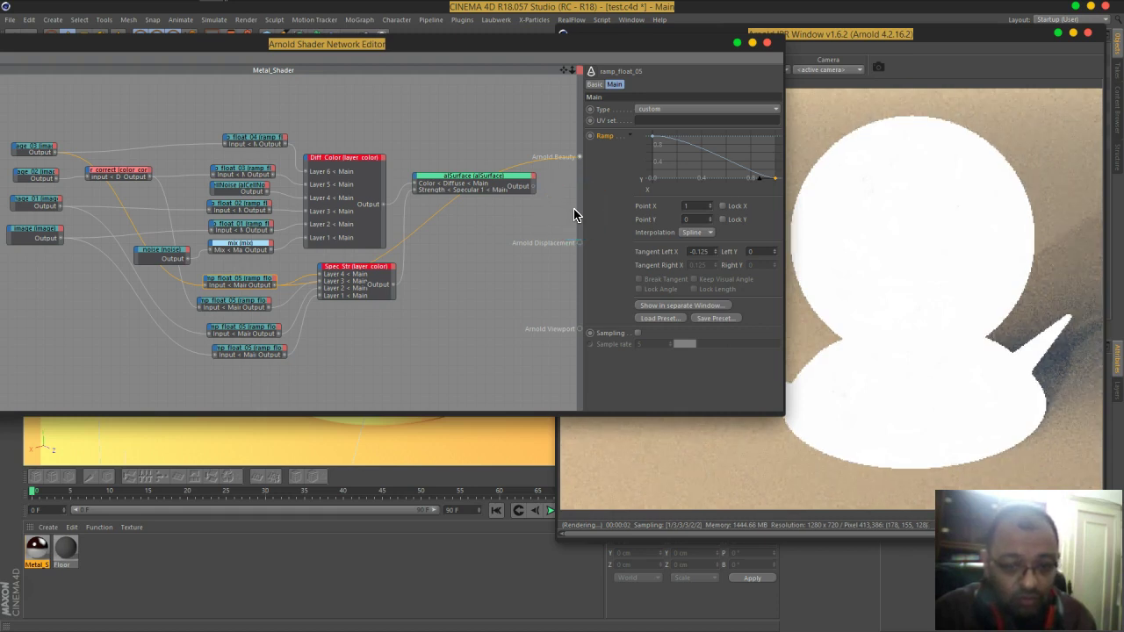
Step: Move the ramp's first knot and set its interpolation to Linear
{"action": "left_click", "coordinate": [859, 190]}
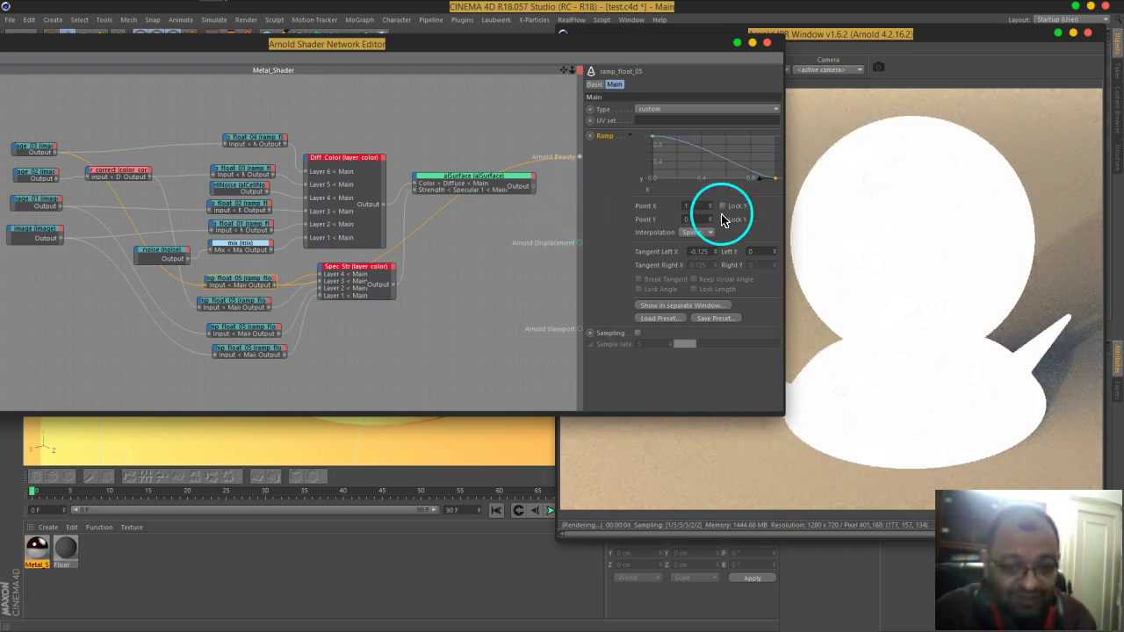
{"action": "left_click", "coordinate": [652, 138]}
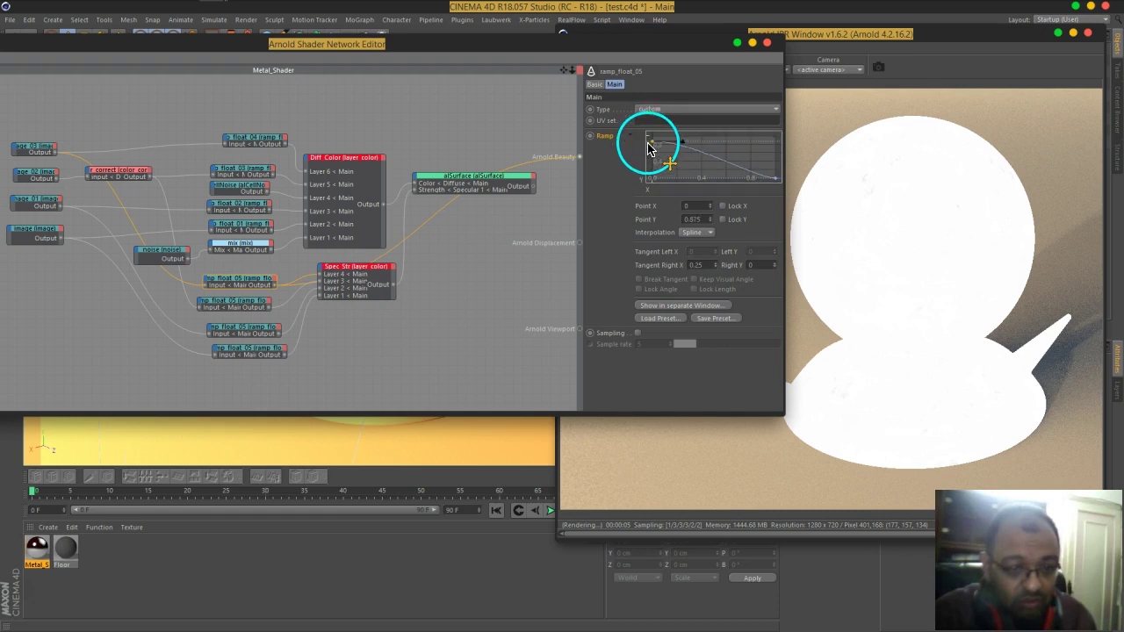
{"action": "mouse_move", "coordinate": [653, 139]}
{"action": "left_mouse_down"}
{"action": "mouse_move", "coordinate": [663, 176]}
{"action": "mouse_move", "coordinate": [784, 183]}
{"action": "mouse_move", "coordinate": [700, 202]}
{"action": "left_mouse_up"}
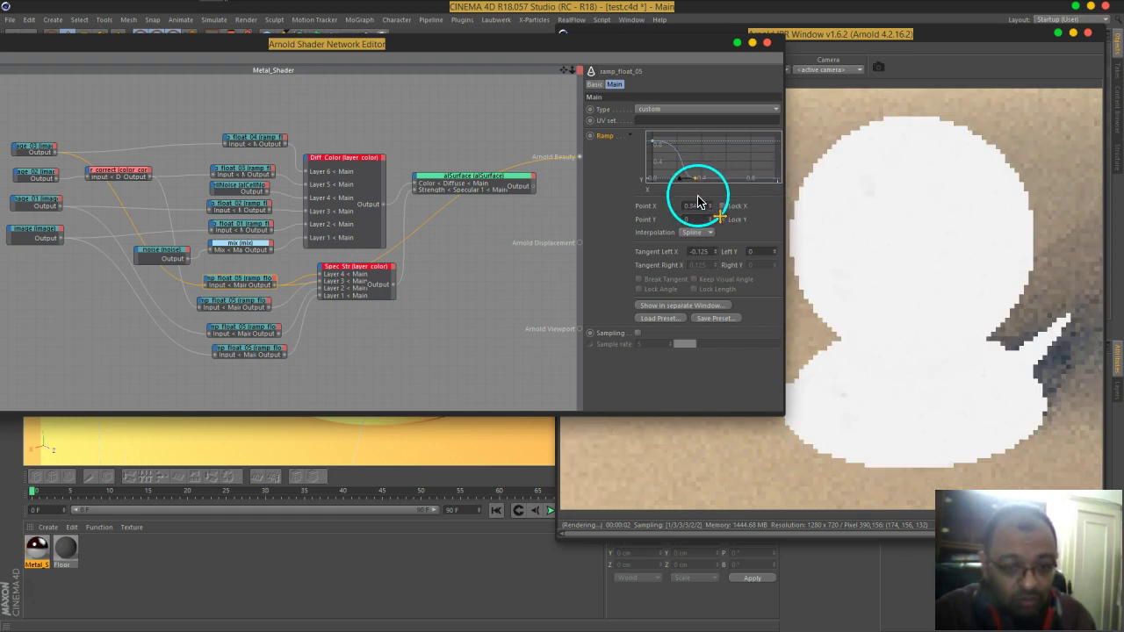
{"action": "left_click", "coordinate": [698, 232]}
{"action": "left_click", "coordinate": [705, 241]}
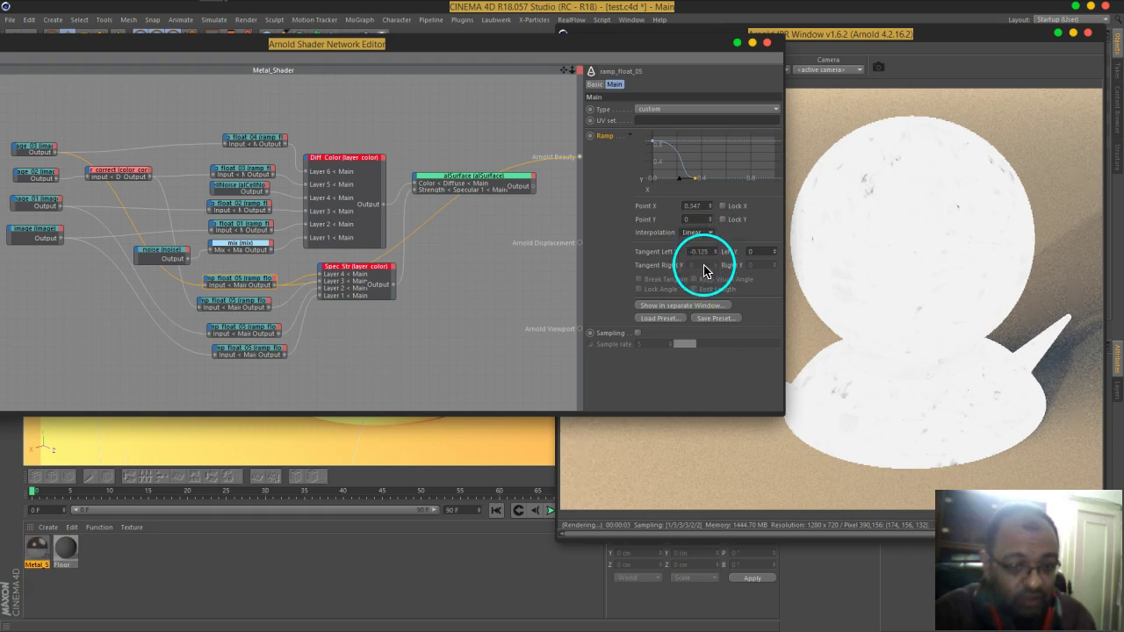
Step: Make all ramp knots linear, set the first to Y 0.694, and reconnect aiSurface to Beauty
{"action": "right_click", "coordinate": [698, 183]}
{"action": "mouse_move", "coordinate": [697, 182]}
{"action": "right_mouse_down"}
{"action": "mouse_move", "coordinate": [752, 363]}
{"action": "mouse_move", "coordinate": [816, 353]}
{"action": "right_mouse_up"}
{"action": "mouse_move", "coordinate": [752, 181]}
{"action": "left_mouse_down"}
{"action": "mouse_move", "coordinate": [655, 184]}
{"action": "mouse_move", "coordinate": [717, 168]}
{"action": "mouse_move", "coordinate": [660, 183]}
{"action": "mouse_move", "coordinate": [685, 143]}
{"action": "mouse_move", "coordinate": [781, 137]}
{"action": "mouse_move", "coordinate": [796, 231]}
{"action": "mouse_move", "coordinate": [776, 182]}
{"action": "mouse_move", "coordinate": [683, 201]}
{"action": "left_mouse_up"}
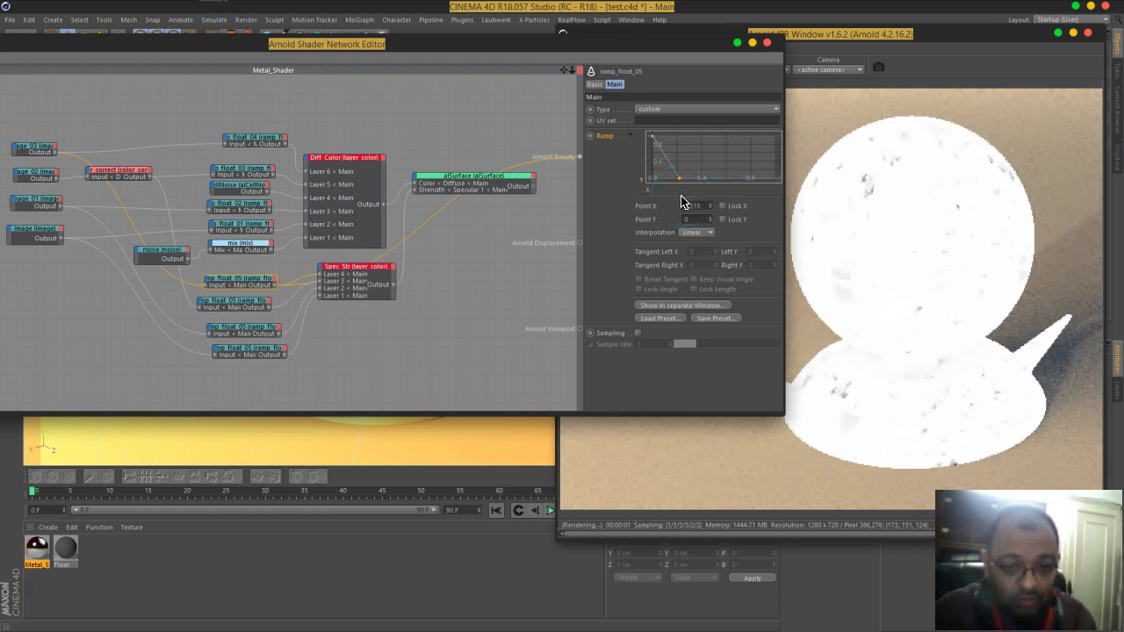
{"action": "mouse_move", "coordinate": [678, 148]}
{"action": "left_mouse_down"}
{"action": "mouse_move", "coordinate": [654, 143]}
{"action": "mouse_move", "coordinate": [646, 154]}
{"action": "left_mouse_up"}
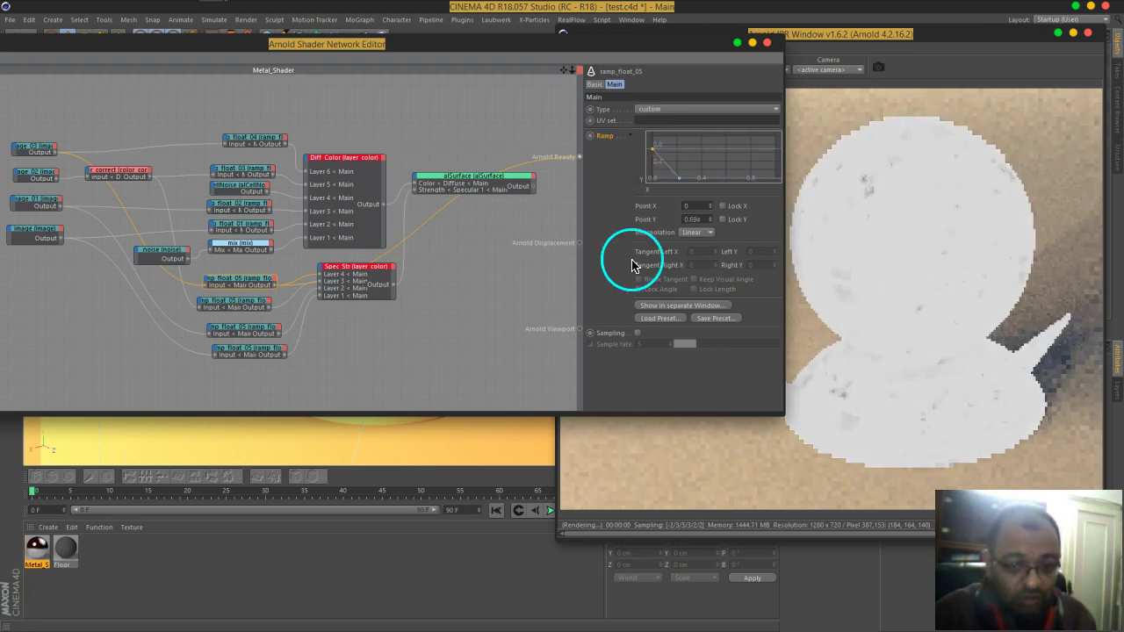
{"action": "mouse_move", "coordinate": [532, 186]}
{"action": "left_mouse_down"}
{"action": "mouse_move", "coordinate": [565, 178]}
{"action": "mouse_move", "coordinate": [579, 157]}
{"action": "left_mouse_up"}
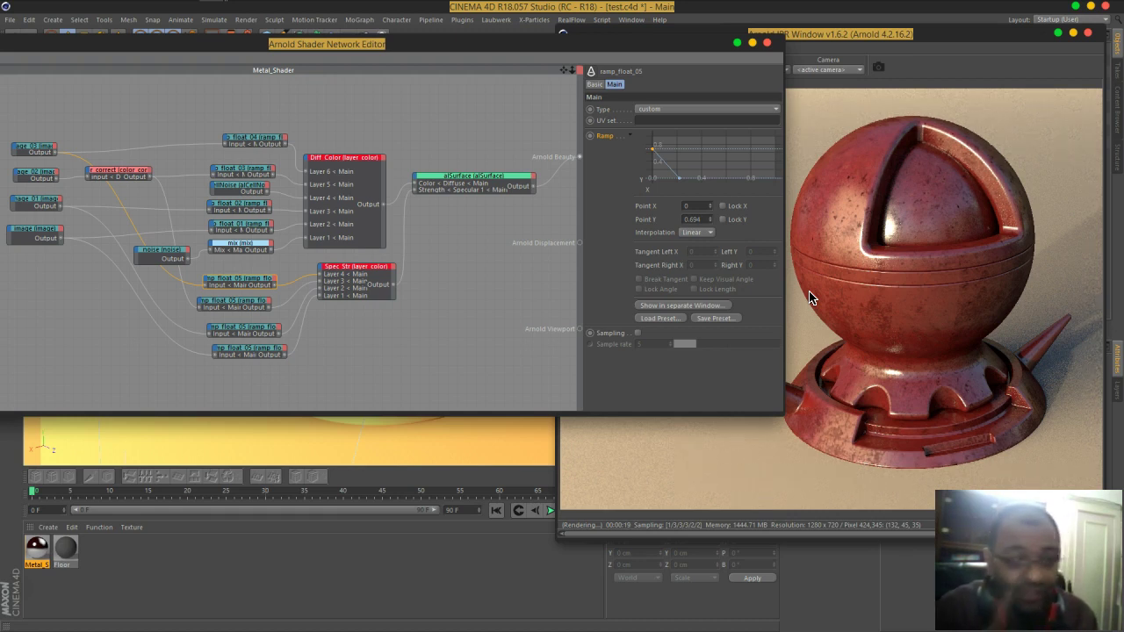
Step: Nudge the Diff Color layer node up and select it to show its layer settings
{"action": "left_click_drag", "start_coordinate": [359, 159], "coordinate": [369, 151]}
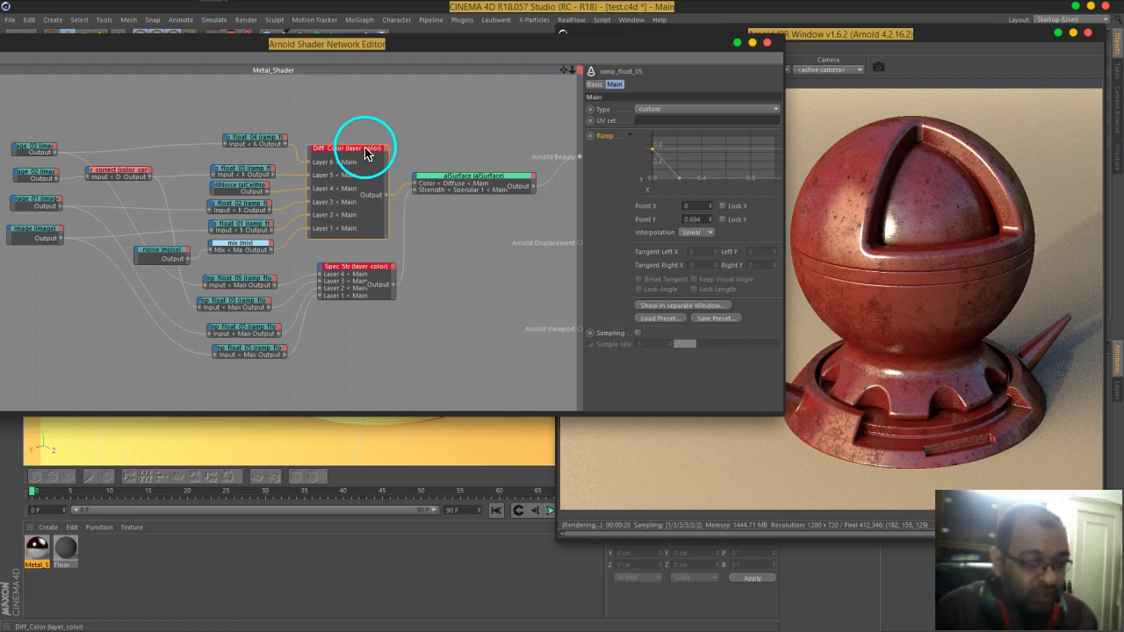
{"action": "left_click", "coordinate": [369, 151]}
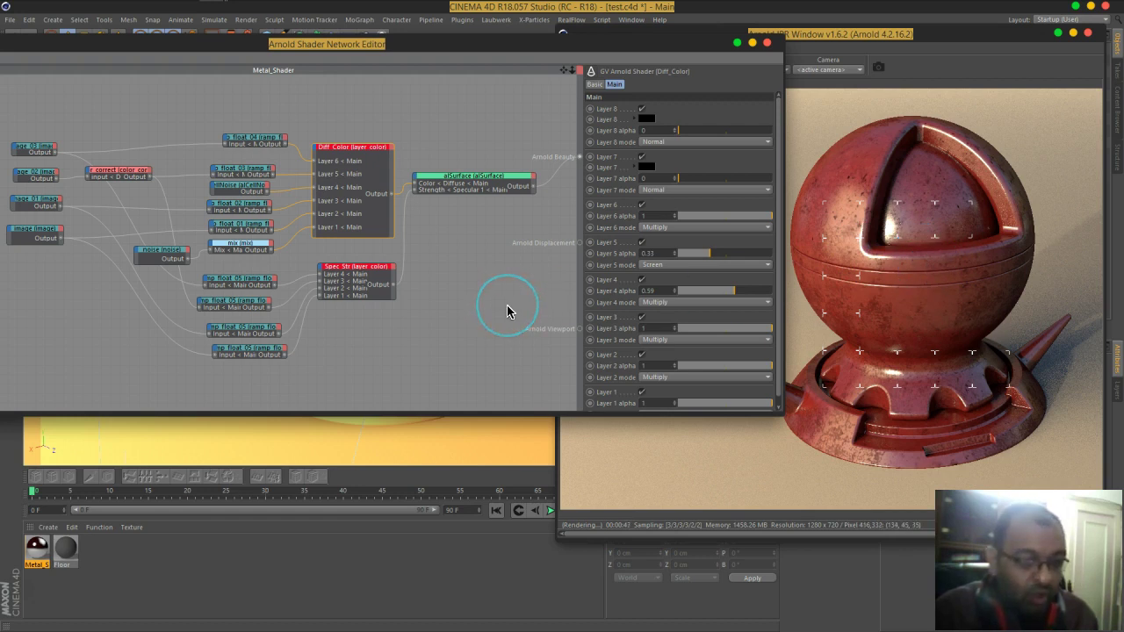
Step: Filter the shader list by 'curv' and place a curvature shader node in the graph
{"action": "left_click_drag", "start_coordinate": [364, 45], "coordinate": [543, 51]}
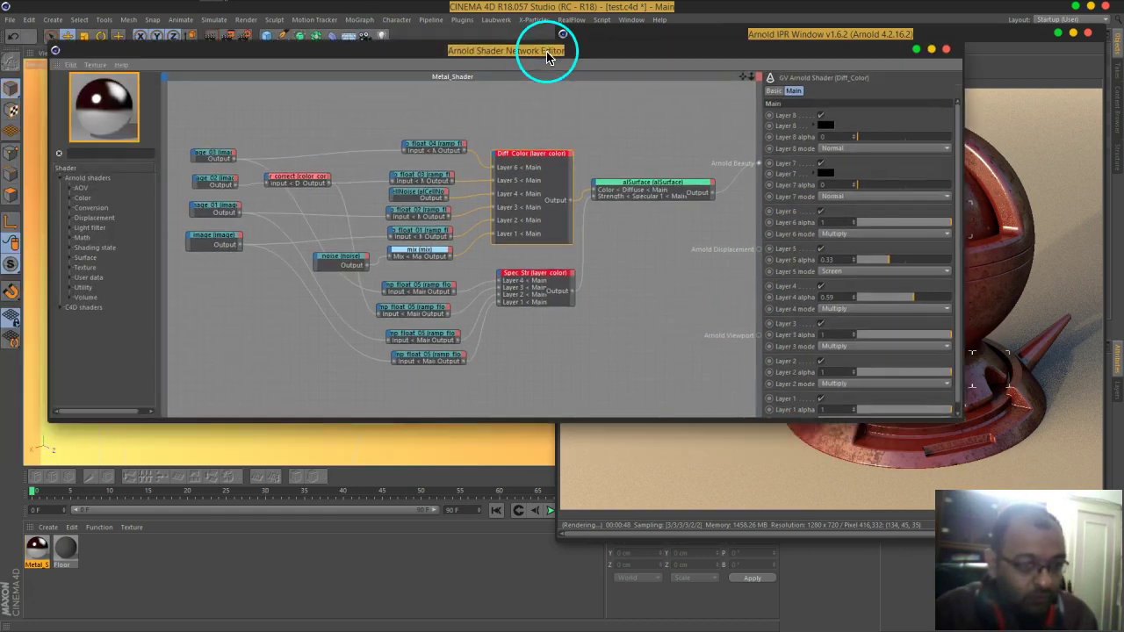
{"action": "type", "text": "curv"}
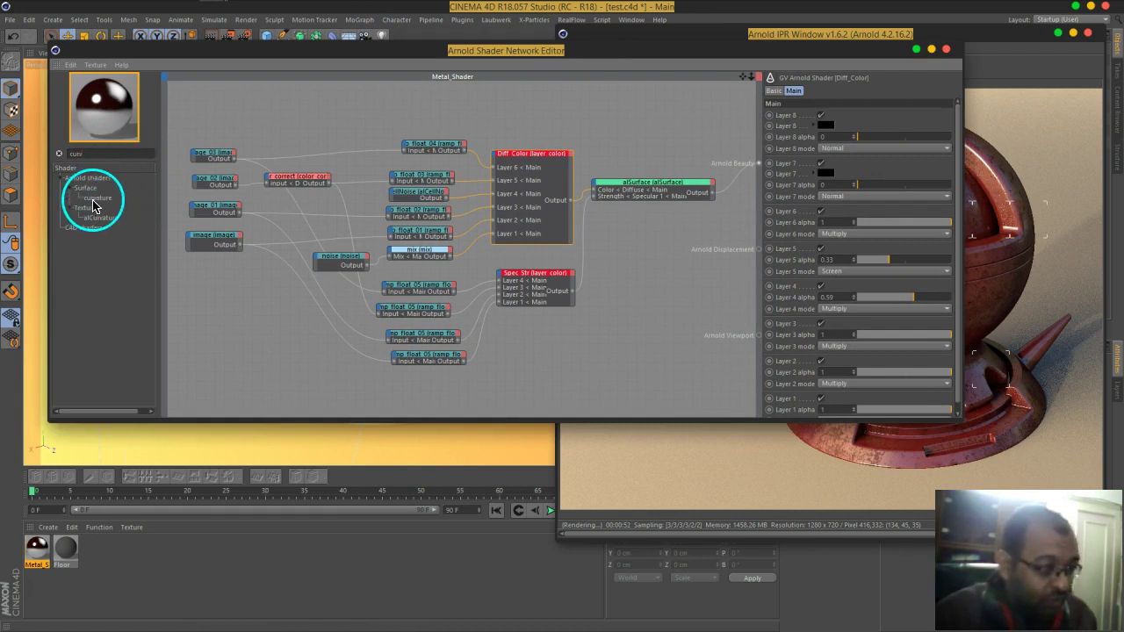
{"action": "left_click", "coordinate": [98, 199]}
{"action": "left_click_drag", "start_coordinate": [98, 204], "coordinate": [689, 286]}
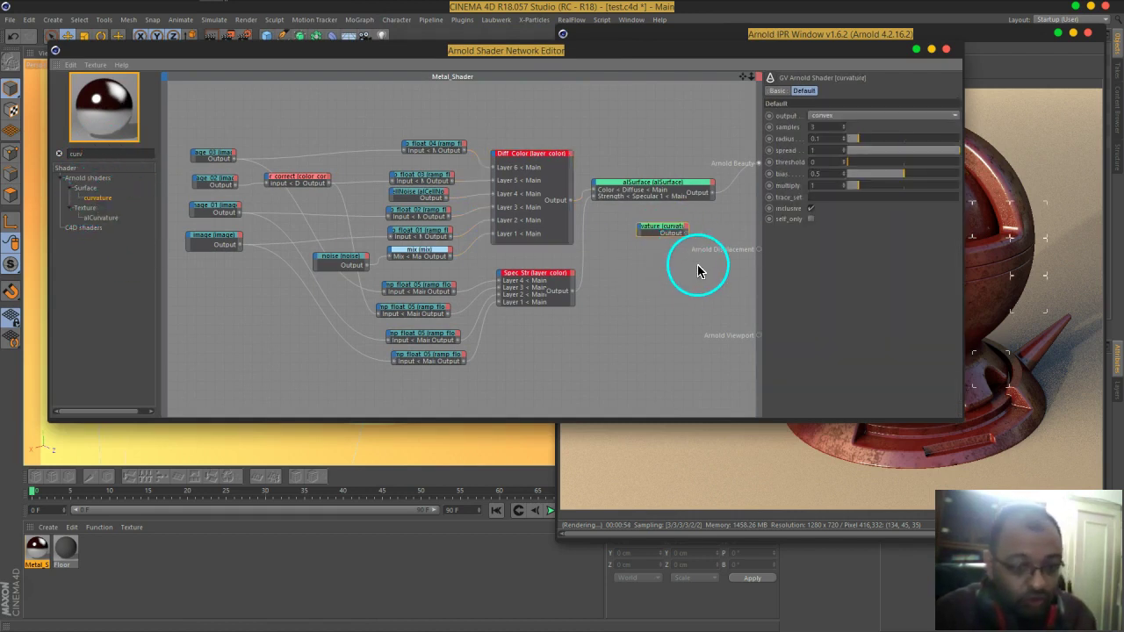
Step: Rearrange the node editor and wire the curvature Output into Arnold Beauty
{"action": "left_click_drag", "start_coordinate": [740, 62], "coordinate": [539, 62]}
{"action": "left_click_drag", "start_coordinate": [161, 263], "coordinate": [177, 257]}
{"action": "left_click_drag", "start_coordinate": [51, 256], "coordinate": [288, 254]}
{"action": "left_click_drag", "start_coordinate": [755, 62], "coordinate": [431, 48]}
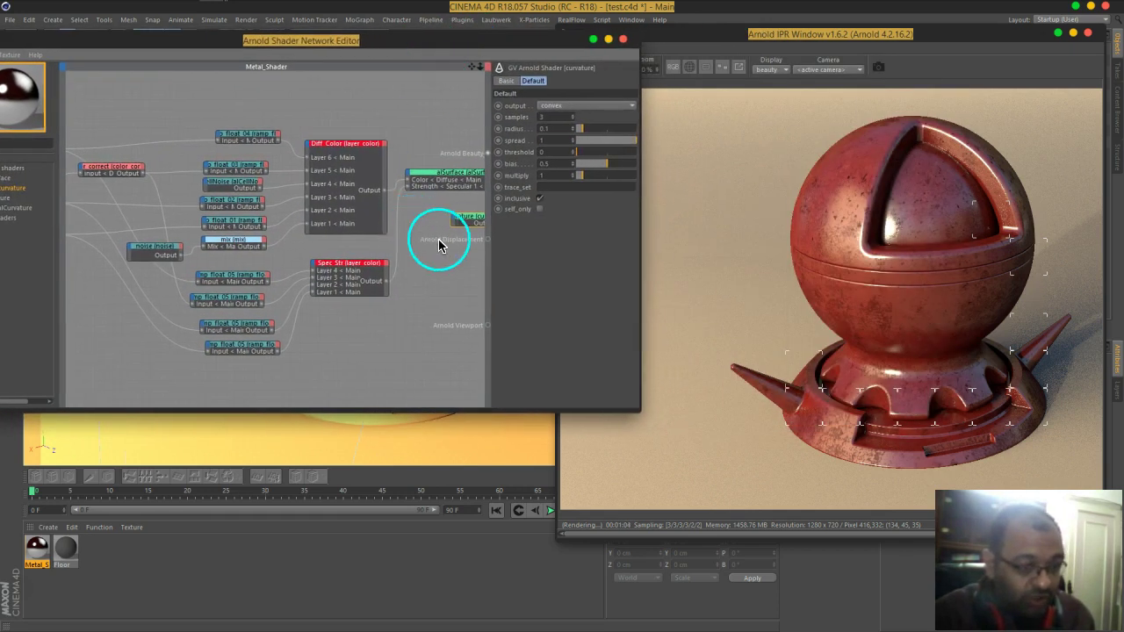
{"action": "middle_click_drag", "start_coordinate": [333, 201], "coordinate": [325, 244]}
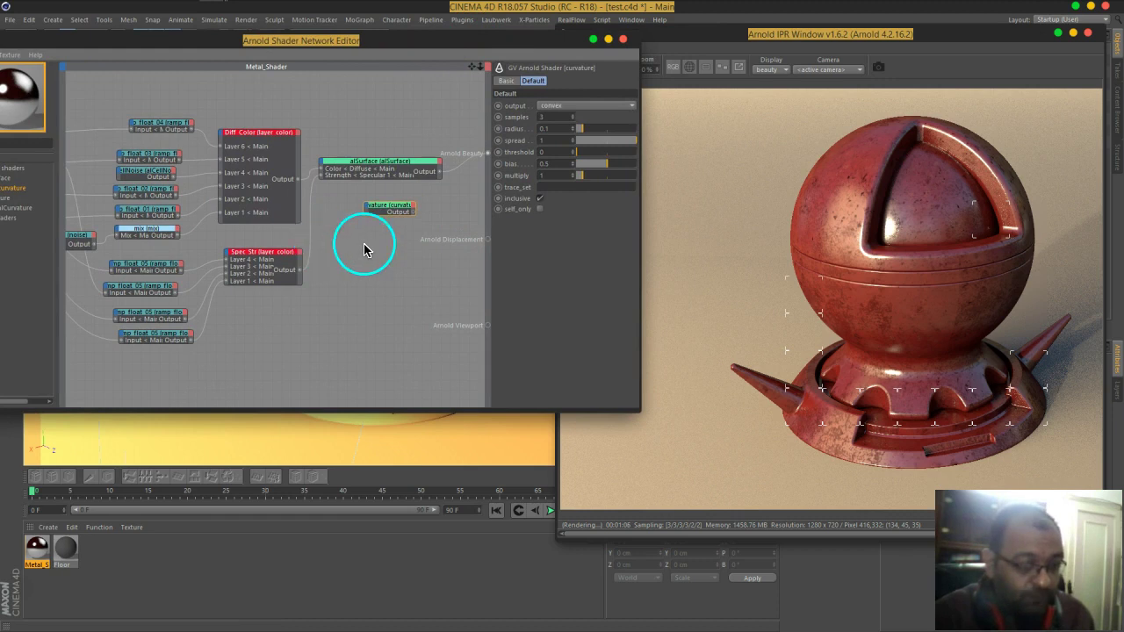
{"action": "left_click_drag", "start_coordinate": [456, 204], "coordinate": [487, 154]}
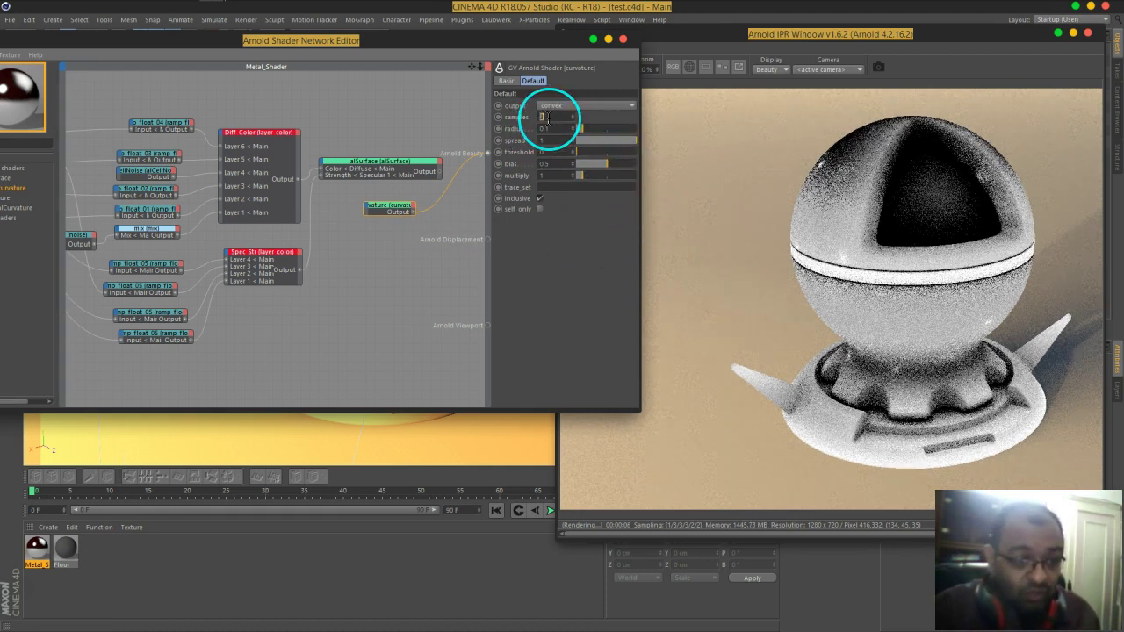
Step: Set curvature samples to 5, lower the radius and raise spread to about 0.73
{"action": "type", "text": "5"}
{"action": "key", "text": "Return"}
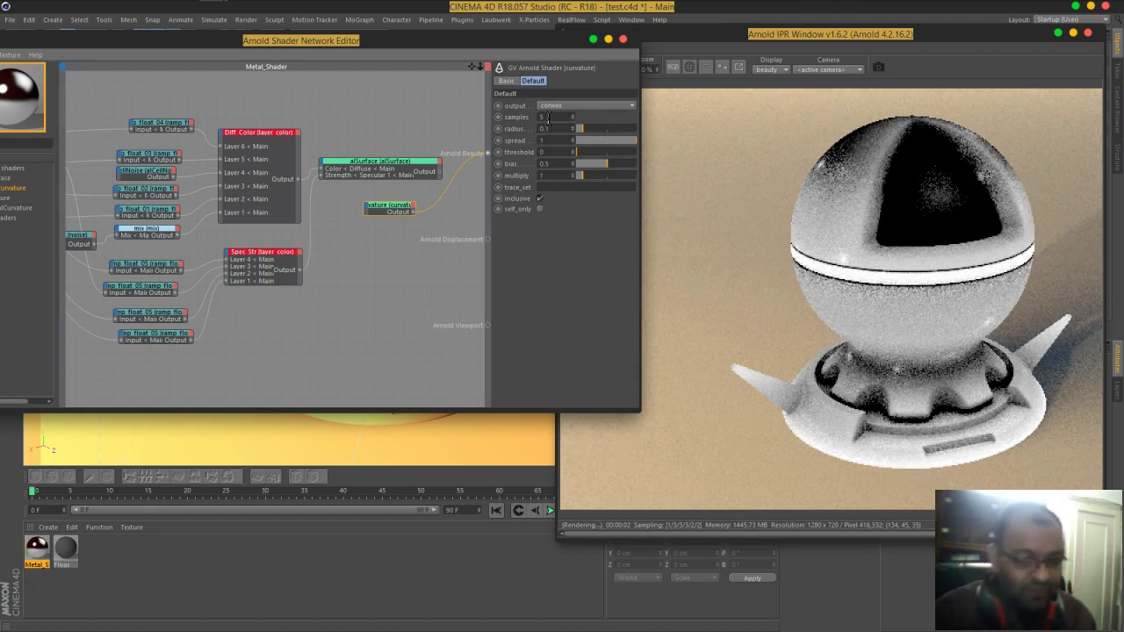
{"action": "left_click", "coordinate": [577, 155]}
{"action": "left_click", "coordinate": [912, 157]}
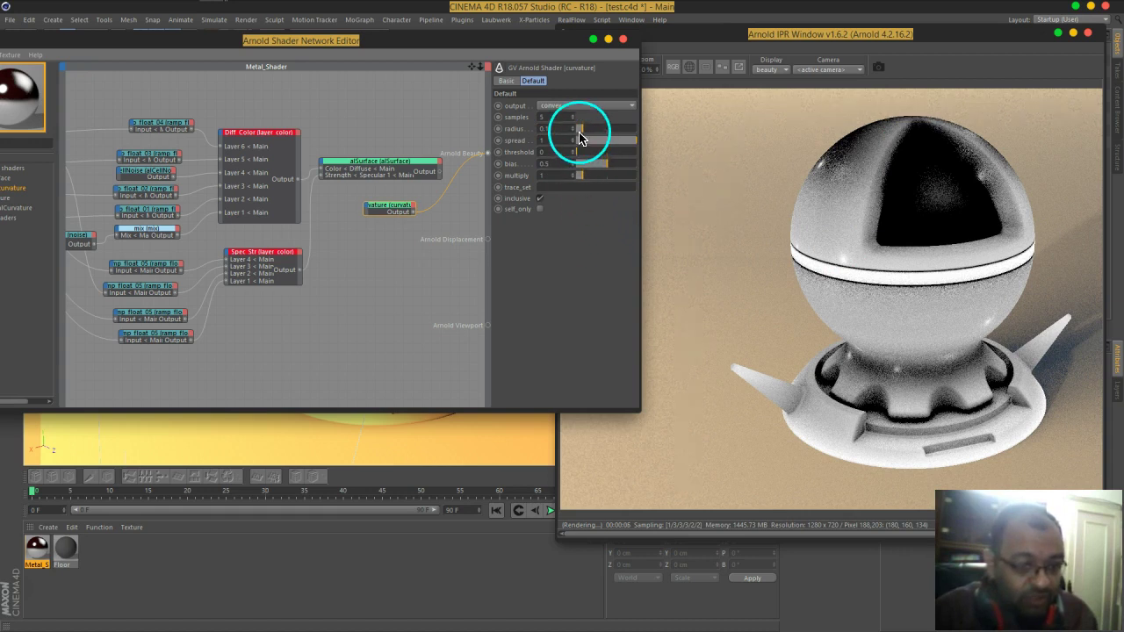
{"action": "left_click_drag", "start_coordinate": [580, 138], "coordinate": [576, 132]}
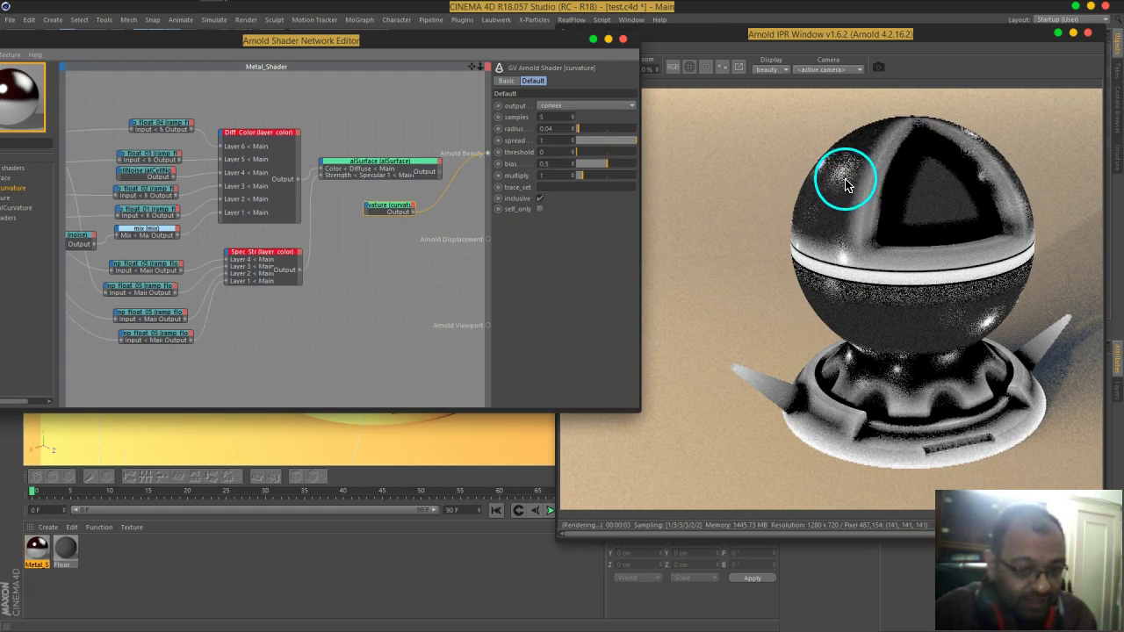
{"action": "left_click_drag", "start_coordinate": [627, 145], "coordinate": [617, 146]}
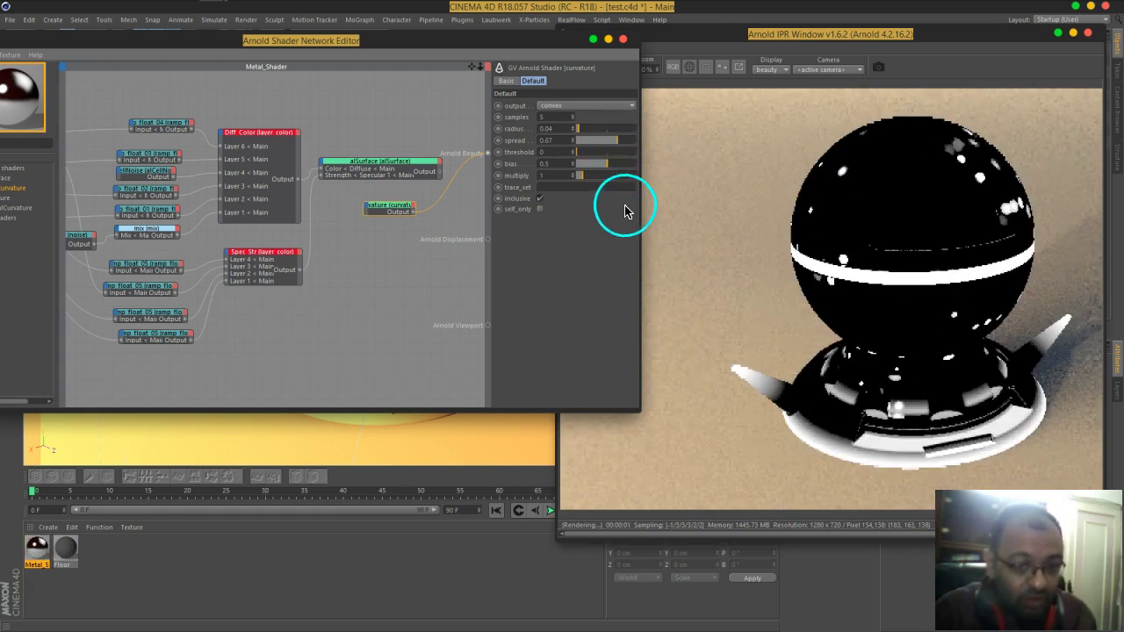
{"action": "left_click_drag", "start_coordinate": [614, 144], "coordinate": [620, 146]}
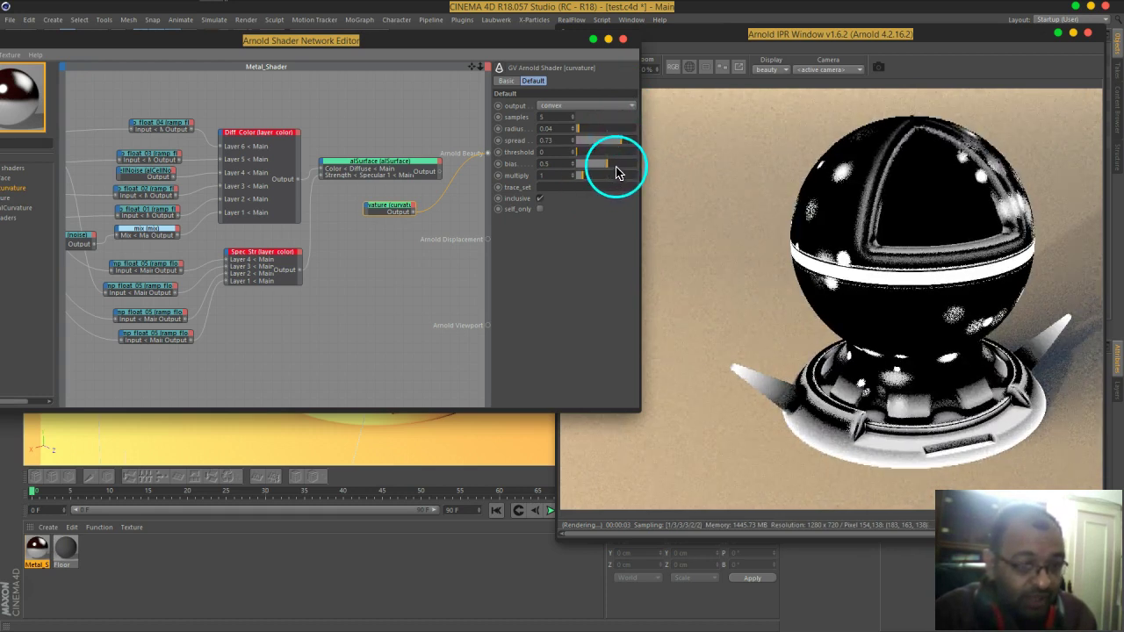
Step: Raise multiply and threshold, set radius 0.07 and bias 0.29, and trim spread slightly
{"action": "left_click_drag", "start_coordinate": [588, 175], "coordinate": [604, 181]}
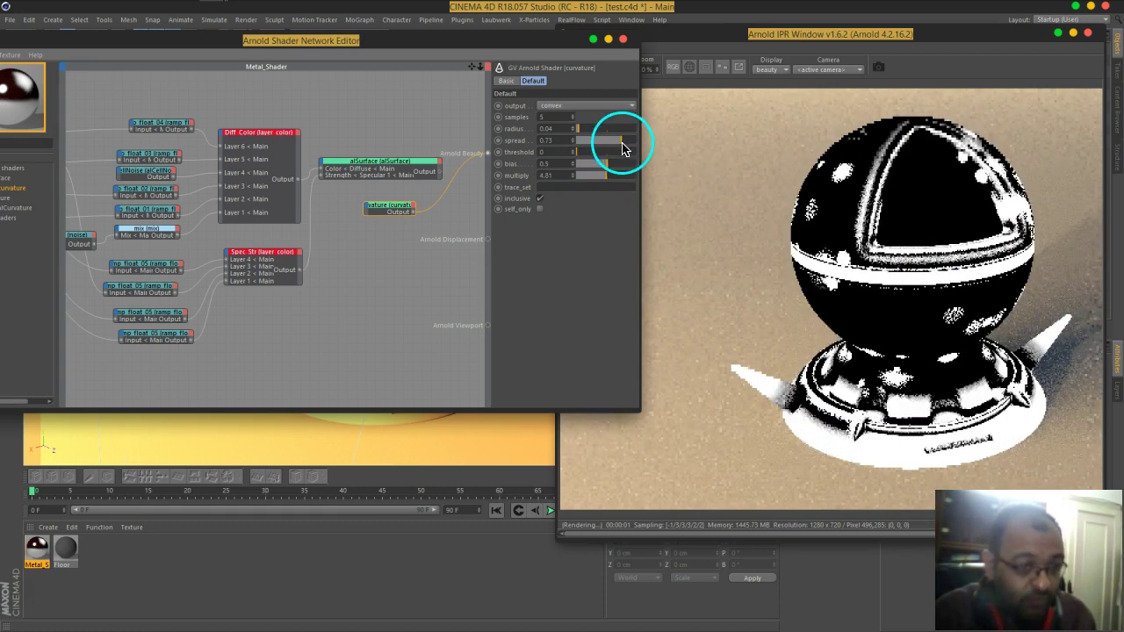
{"action": "mouse_move", "coordinate": [582, 152]}
{"action": "left_mouse_down"}
{"action": "mouse_move", "coordinate": [613, 155]}
{"action": "mouse_move", "coordinate": [602, 156]}
{"action": "left_mouse_up"}
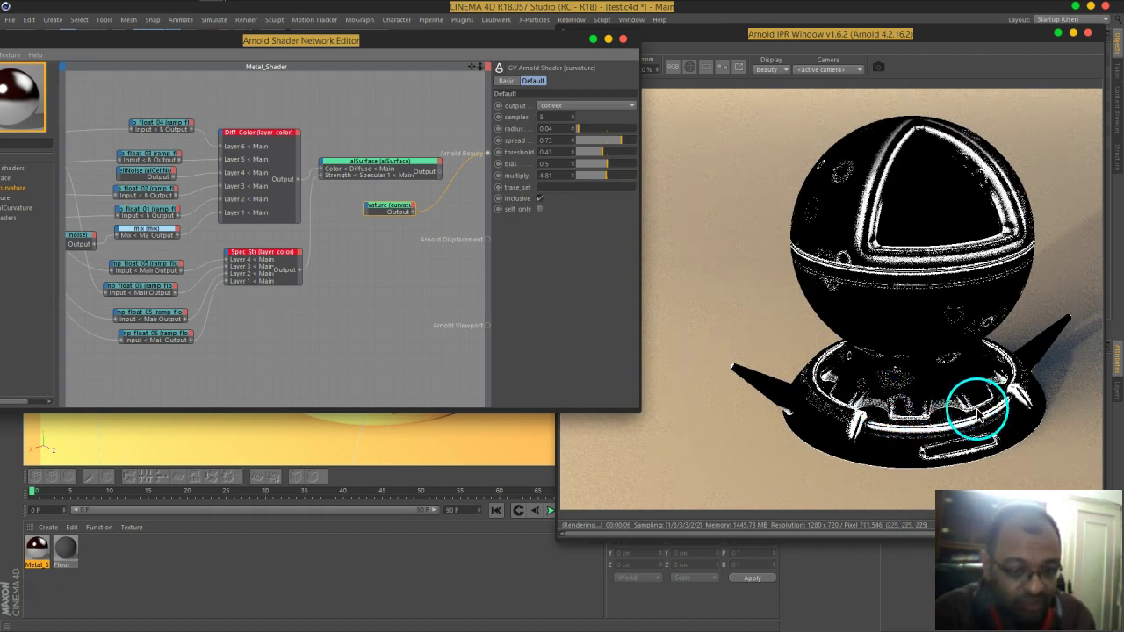
{"action": "left_click", "coordinate": [568, 129]}
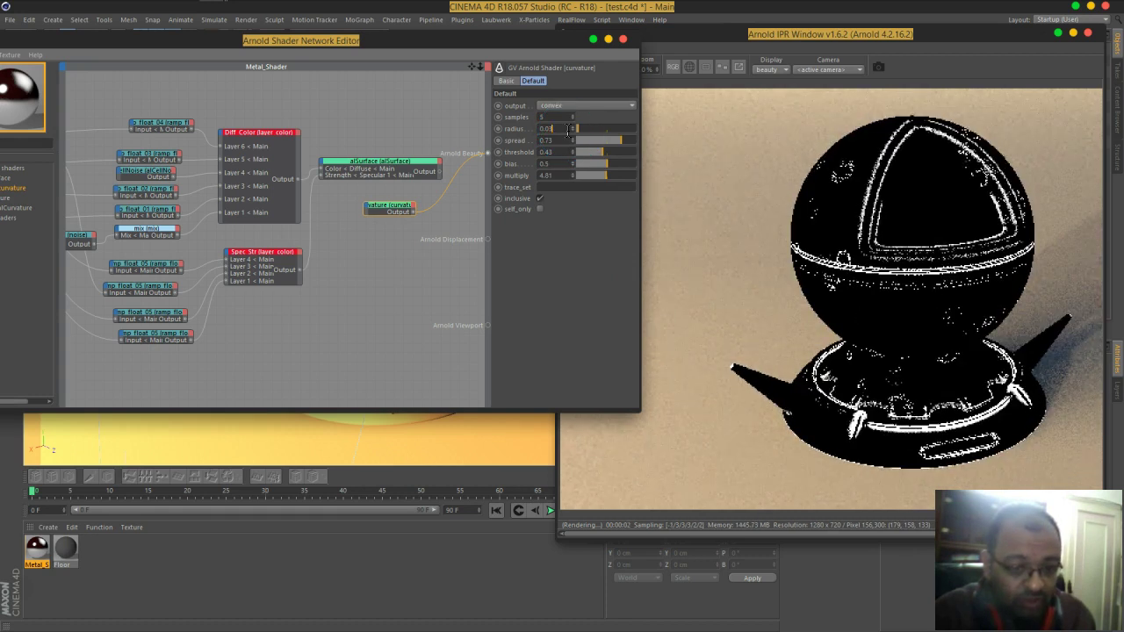
{"action": "left_click", "coordinate": [567, 130]}
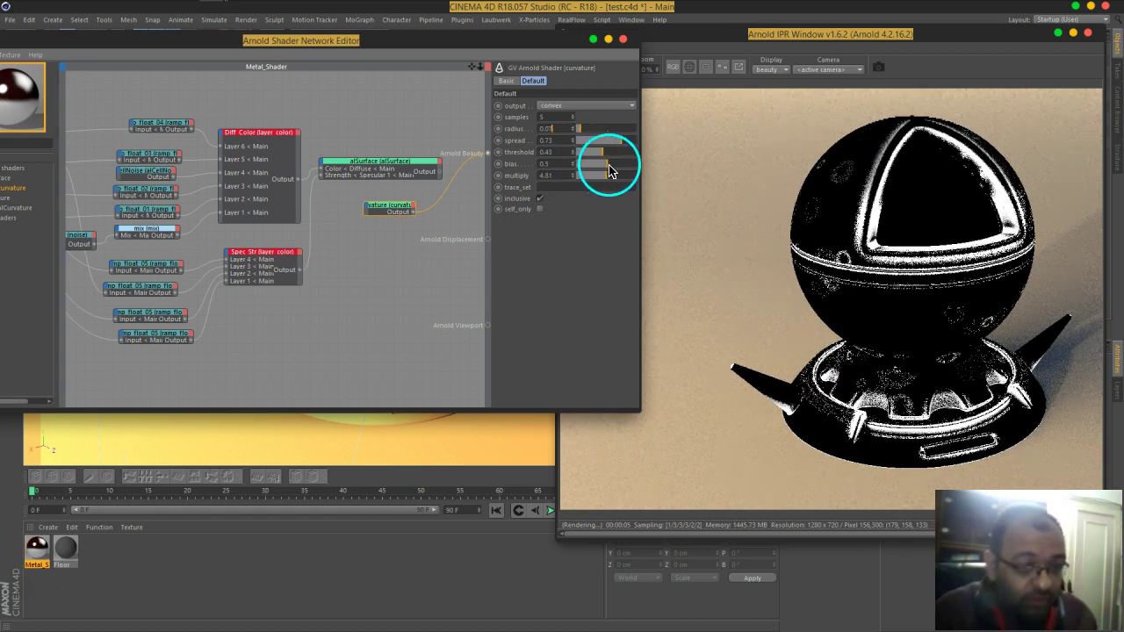
{"action": "left_click_drag", "start_coordinate": [608, 170], "coordinate": [595, 170]}
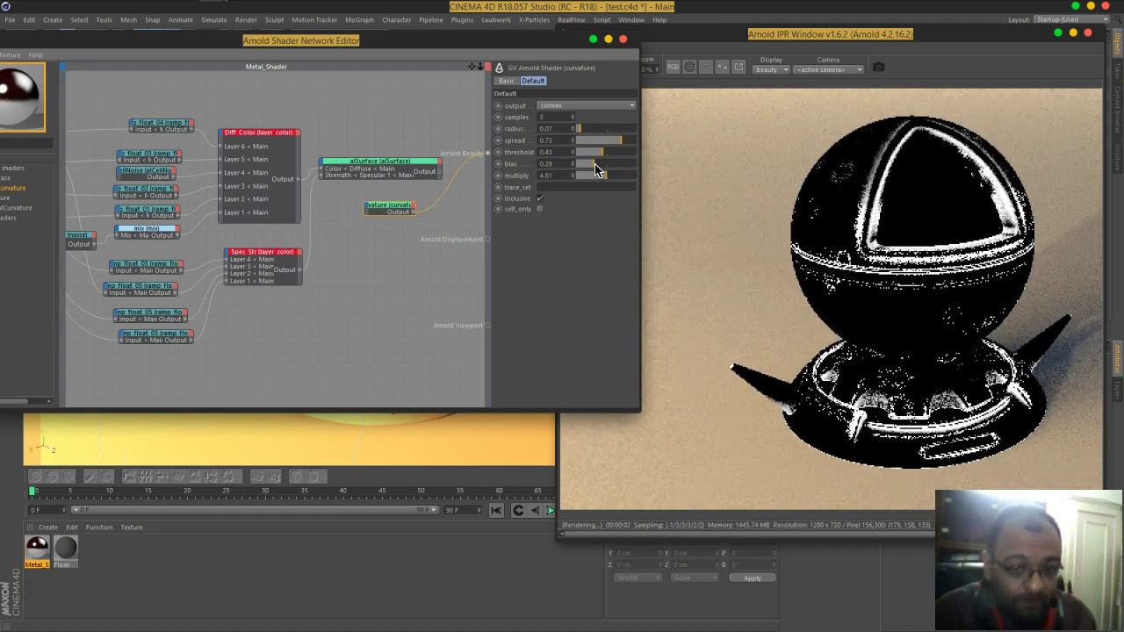
{"action": "left_click_drag", "start_coordinate": [594, 143], "coordinate": [620, 145]}
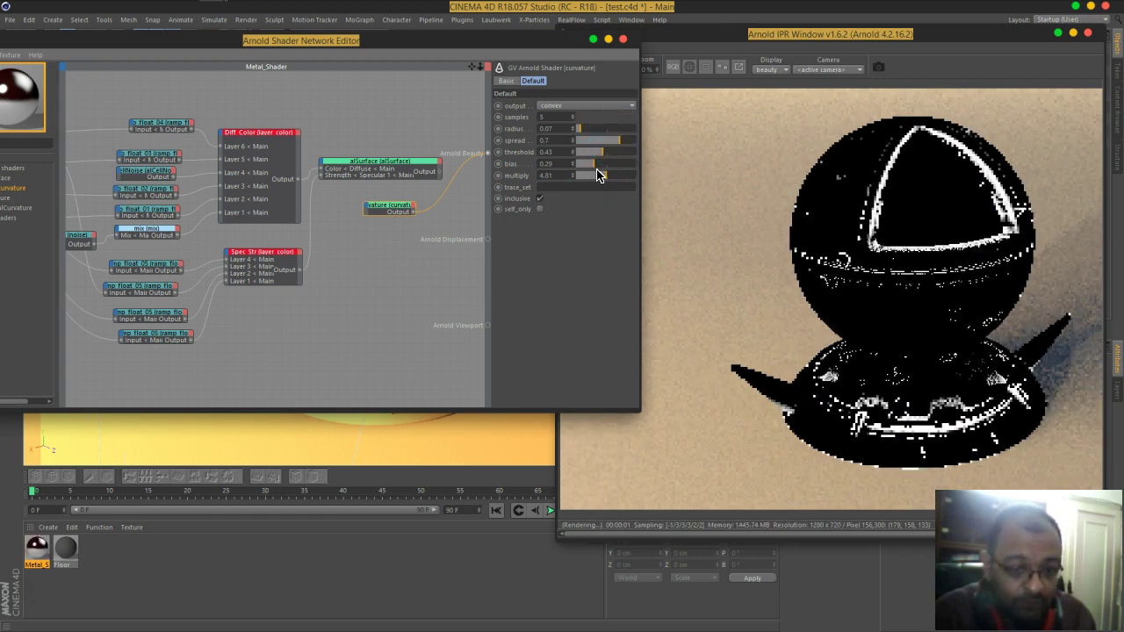
{"action": "mouse_move", "coordinate": [536, 44]}
{"action": "left_mouse_down"}
{"action": "mouse_move", "coordinate": [455, 420]}
{"action": "mouse_move", "coordinate": [570, 53]}
{"action": "left_mouse_up"}
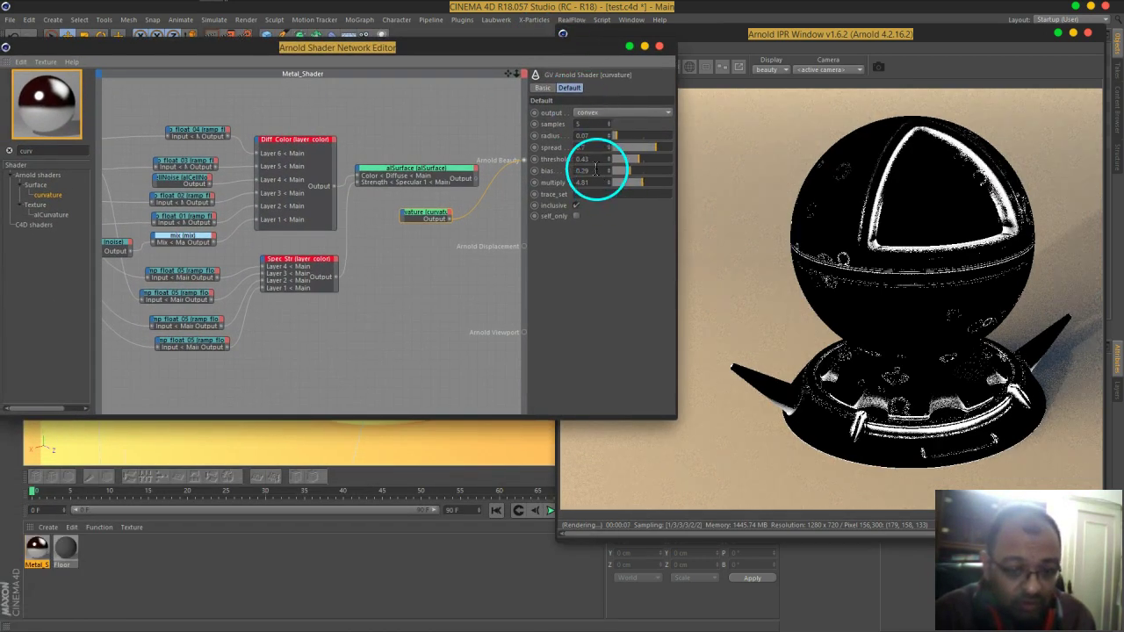
Step: Lower threshold, set multiply 2.52, then radius 0.09 and bias 0.7 on the curvature node
{"action": "mouse_move", "coordinate": [640, 169]}
{"action": "left_mouse_down"}
{"action": "mouse_move", "coordinate": [629, 167]}
{"action": "mouse_move", "coordinate": [655, 167]}
{"action": "mouse_move", "coordinate": [638, 163]}
{"action": "left_mouse_up"}
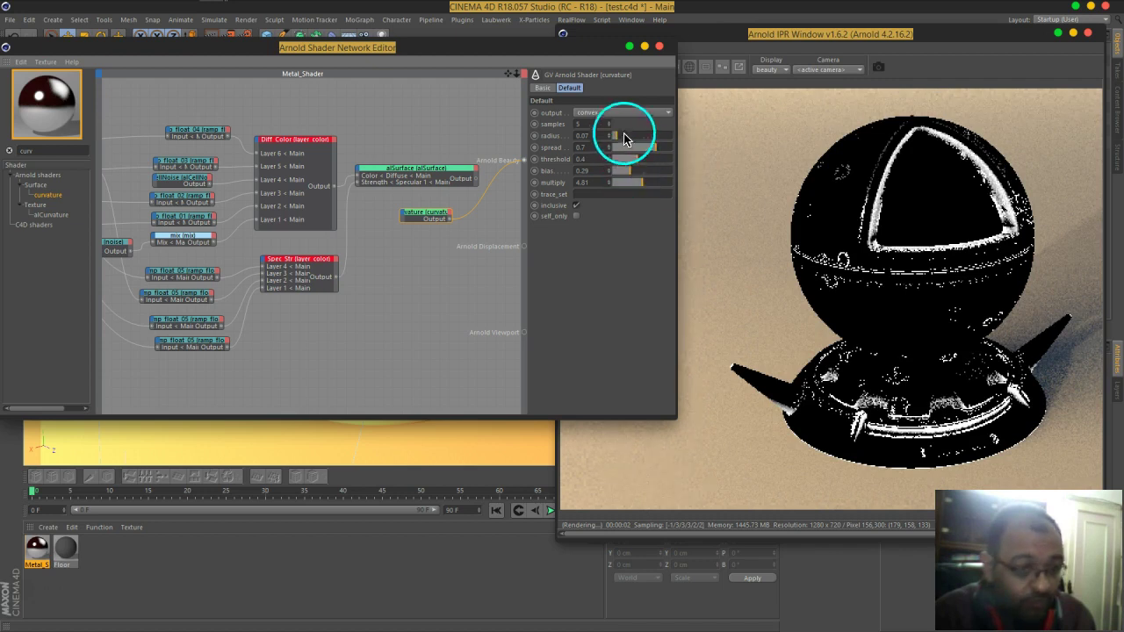
{"action": "left_click_drag", "start_coordinate": [618, 136], "coordinate": [627, 137]}
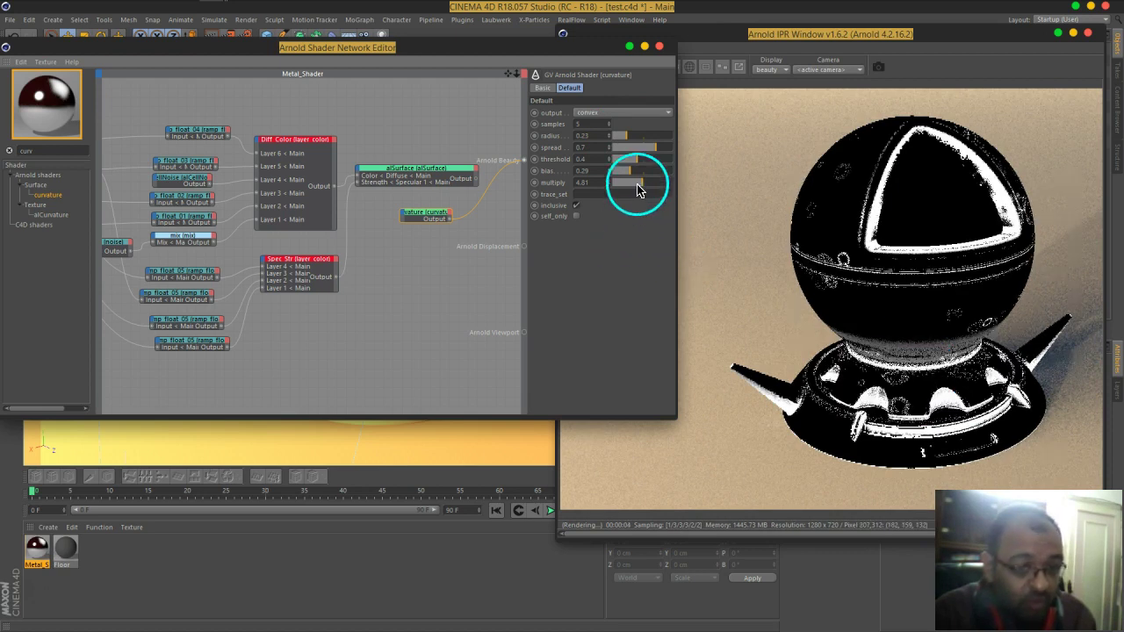
{"action": "mouse_move", "coordinate": [639, 187]}
{"action": "left_mouse_down"}
{"action": "mouse_move", "coordinate": [629, 187]}
{"action": "mouse_move", "coordinate": [636, 167]}
{"action": "mouse_move", "coordinate": [628, 194]}
{"action": "left_mouse_up"}
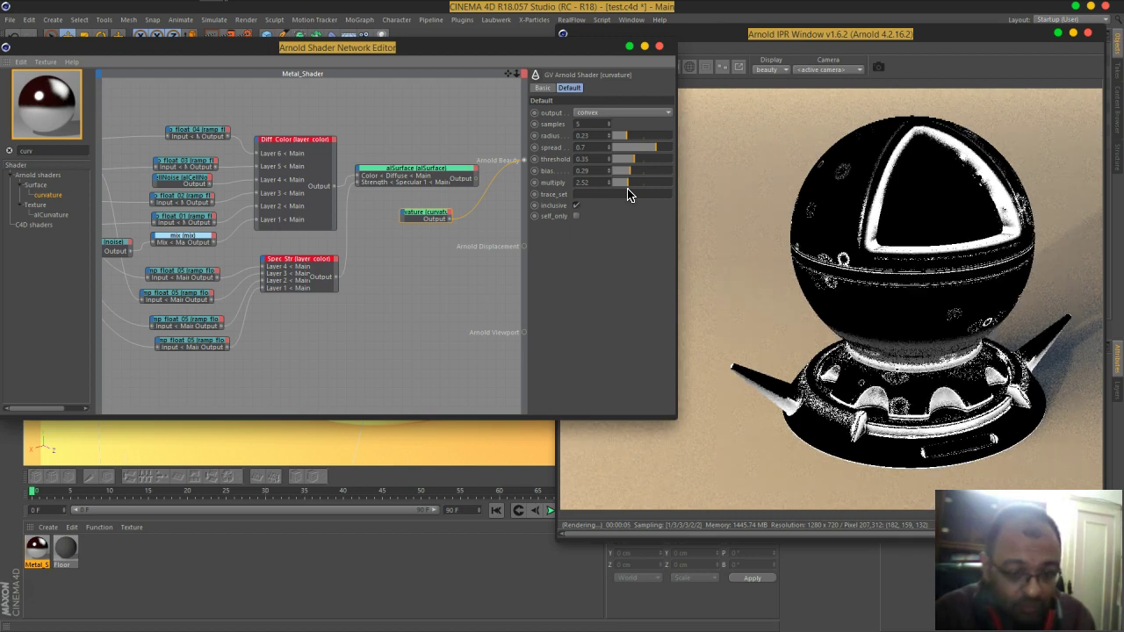
{"action": "left_click", "coordinate": [628, 148]}
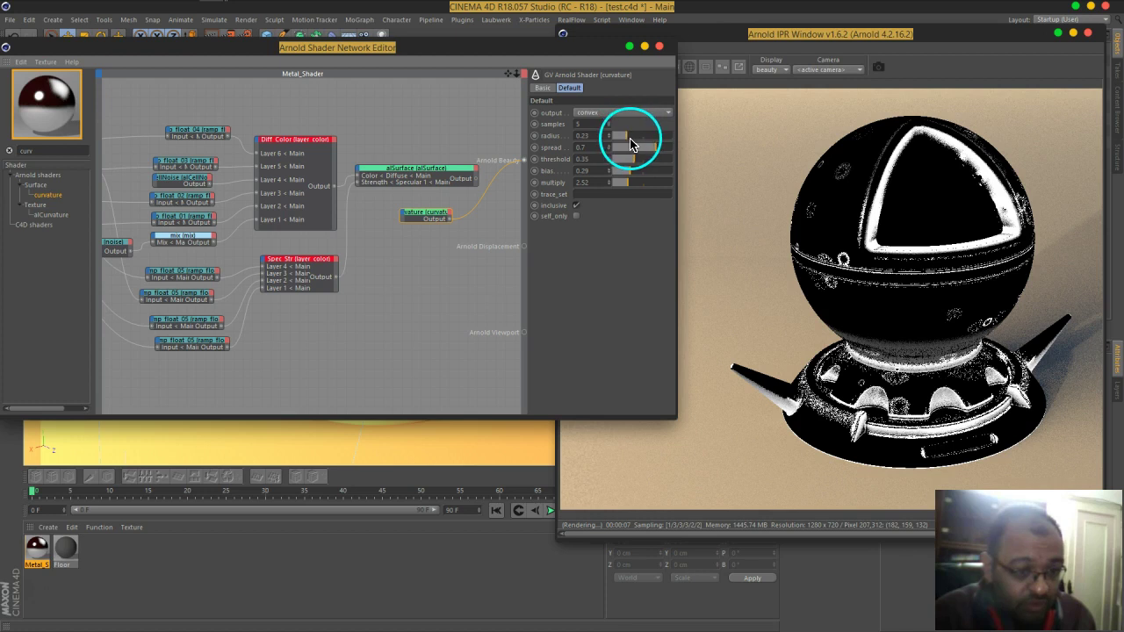
{"action": "left_click_drag", "start_coordinate": [629, 138], "coordinate": [618, 137]}
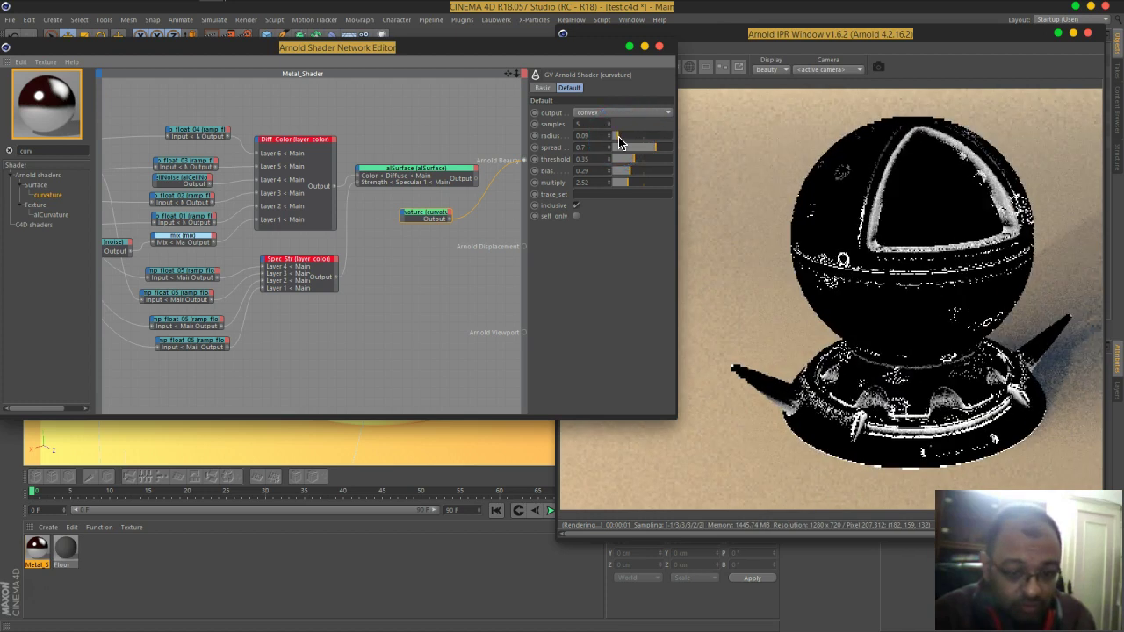
{"action": "left_click_drag", "start_coordinate": [622, 170], "coordinate": [653, 171]}
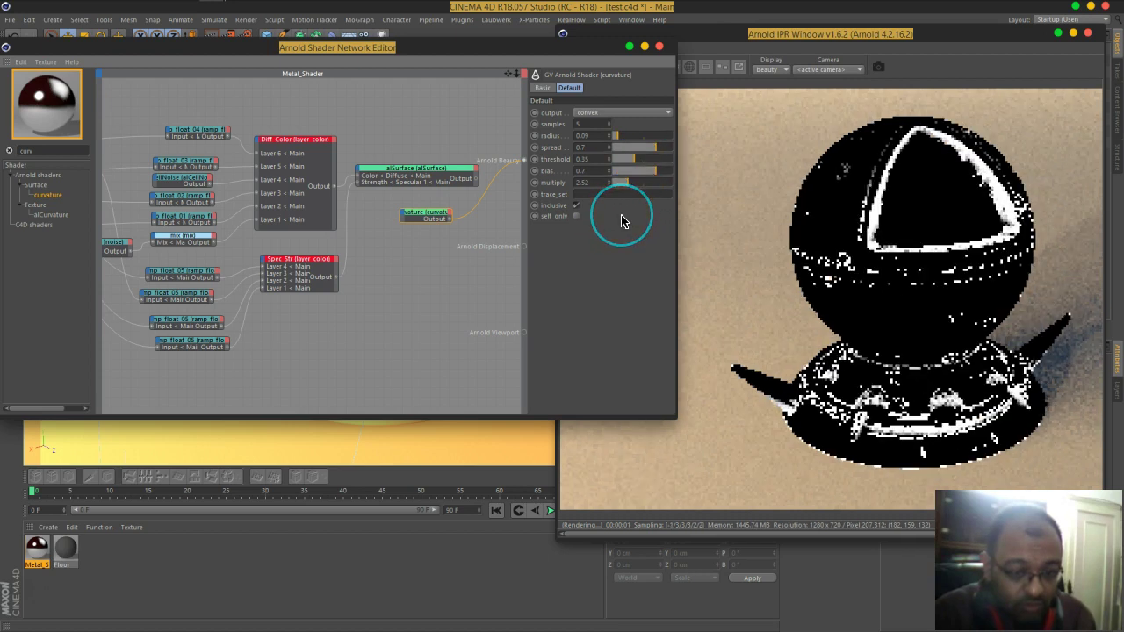
{"action": "left_click_drag", "start_coordinate": [828, 371], "coordinate": [772, 328]}
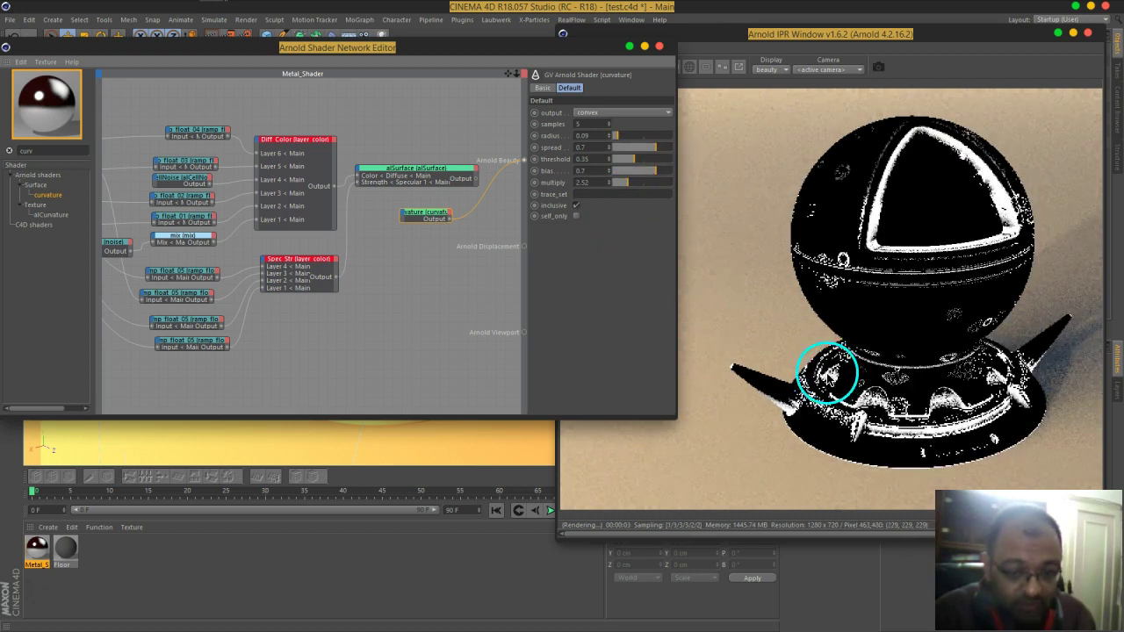
{"action": "left_click_drag", "start_coordinate": [908, 243], "coordinate": [924, 255]}
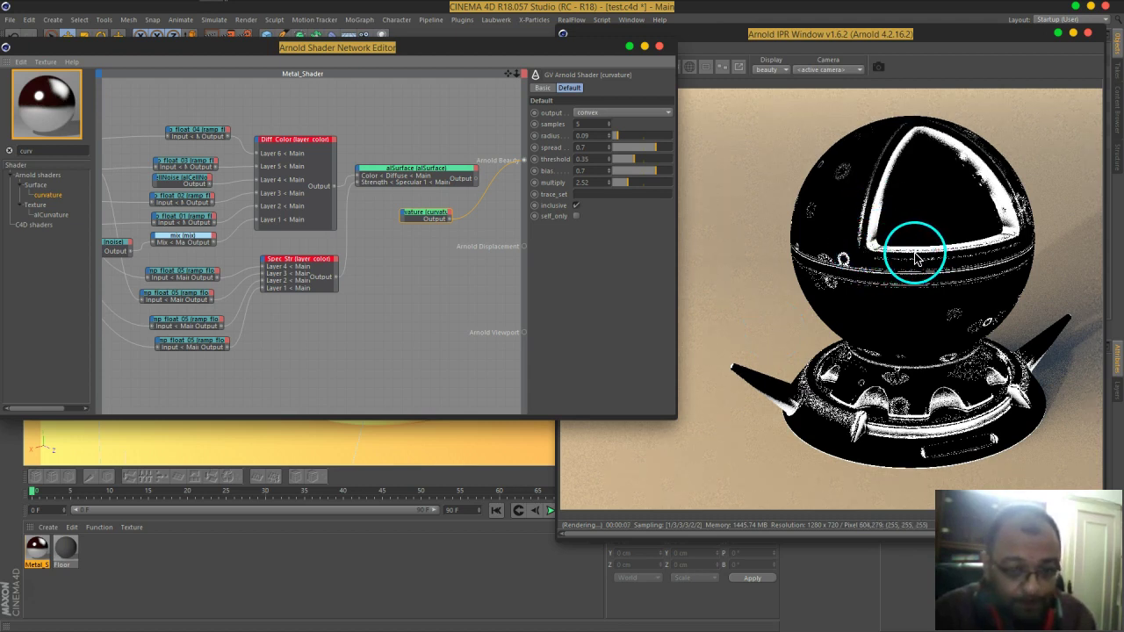
Step: Retype the curvature radius to 0.02 and adjust spread to 0.82 and threshold to 0.44
{"action": "left_click", "coordinate": [602, 130]}
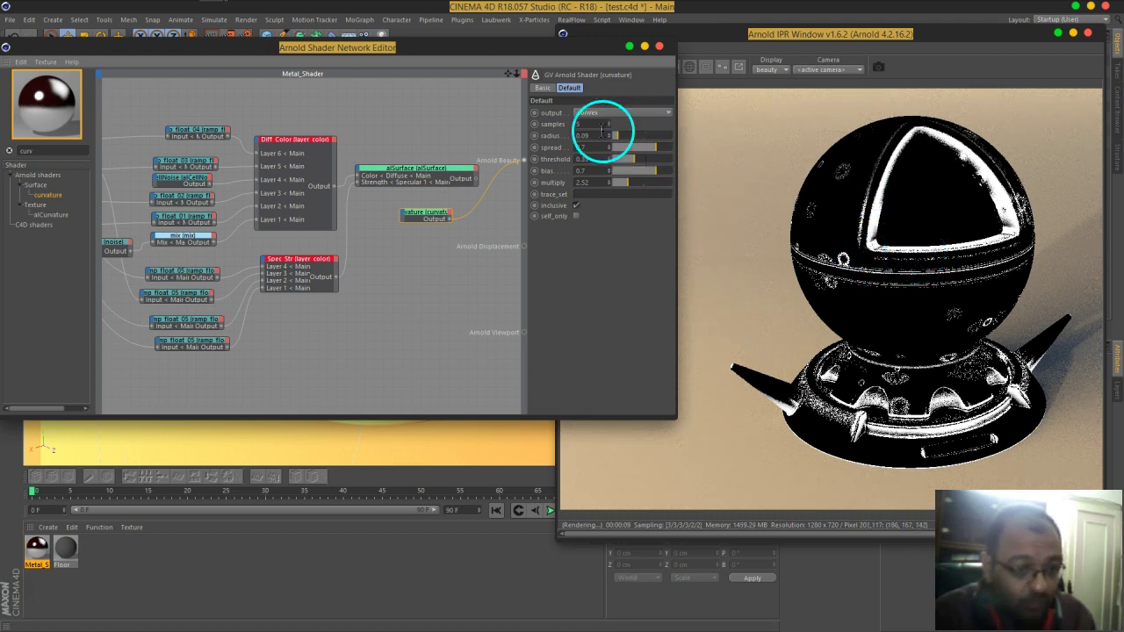
{"action": "left_click_drag", "start_coordinate": [603, 136], "coordinate": [598, 131]}
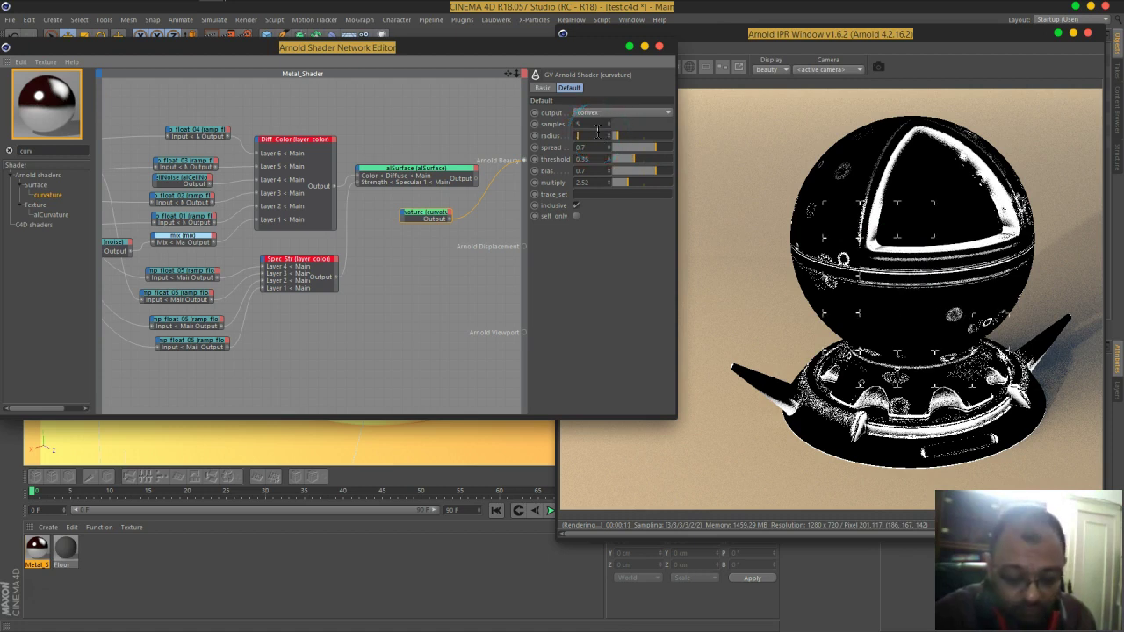
{"action": "type", "text": "0.01"}
{"action": "key", "text": "Return"}
{"action": "mouse_move", "coordinate": [648, 164]}
{"action": "left_mouse_down"}
{"action": "mouse_move", "coordinate": [663, 179]}
{"action": "mouse_move", "coordinate": [622, 165]}
{"action": "left_mouse_up"}
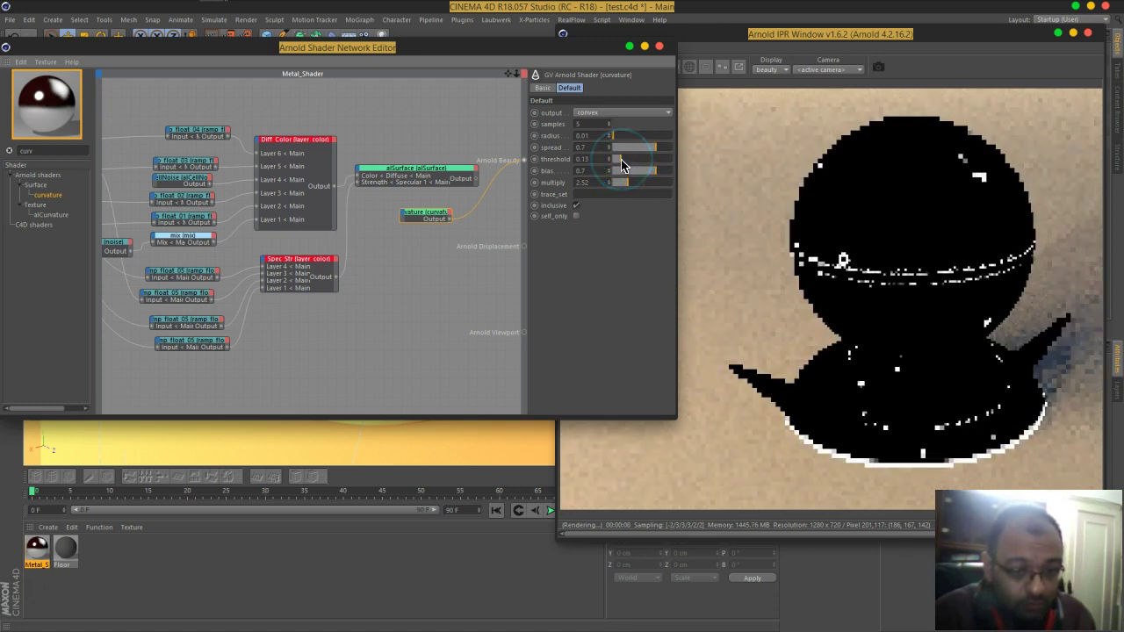
{"action": "left_click_drag", "start_coordinate": [639, 151], "coordinate": [662, 155]}
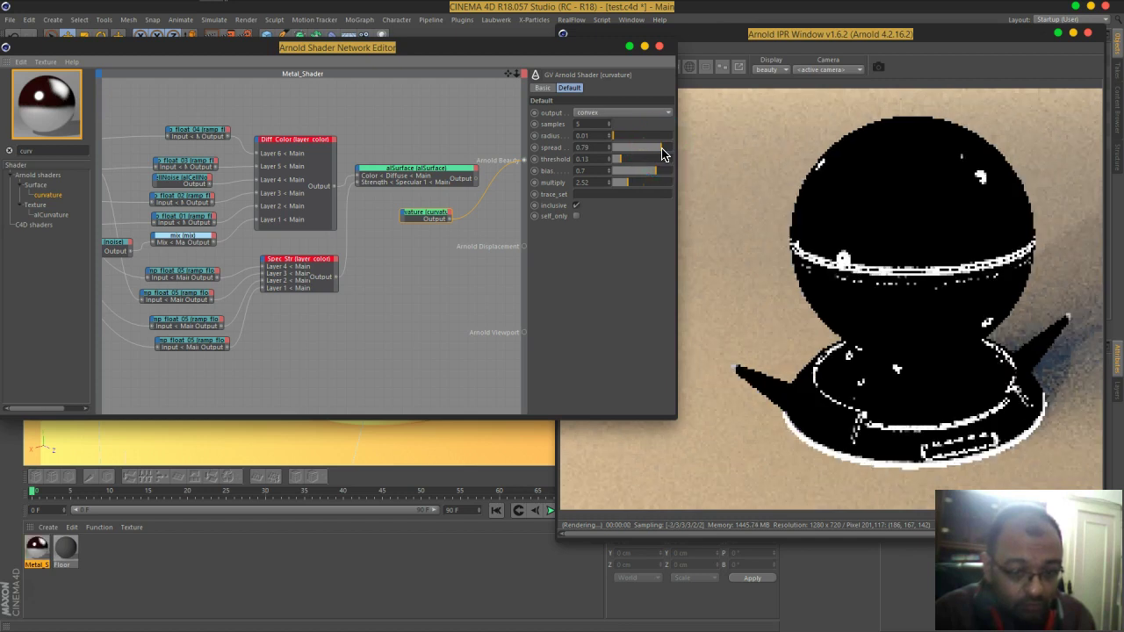
{"action": "double_click", "coordinate": [584, 136]}
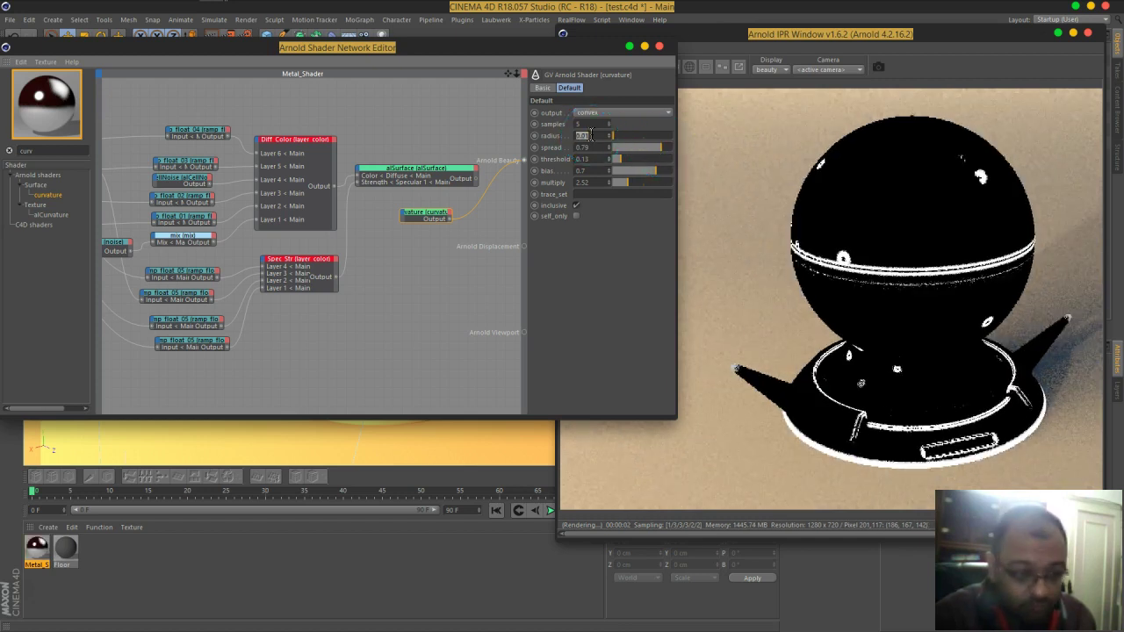
{"action": "type", "text": "0.02"}
{"action": "key", "text": "Return"}
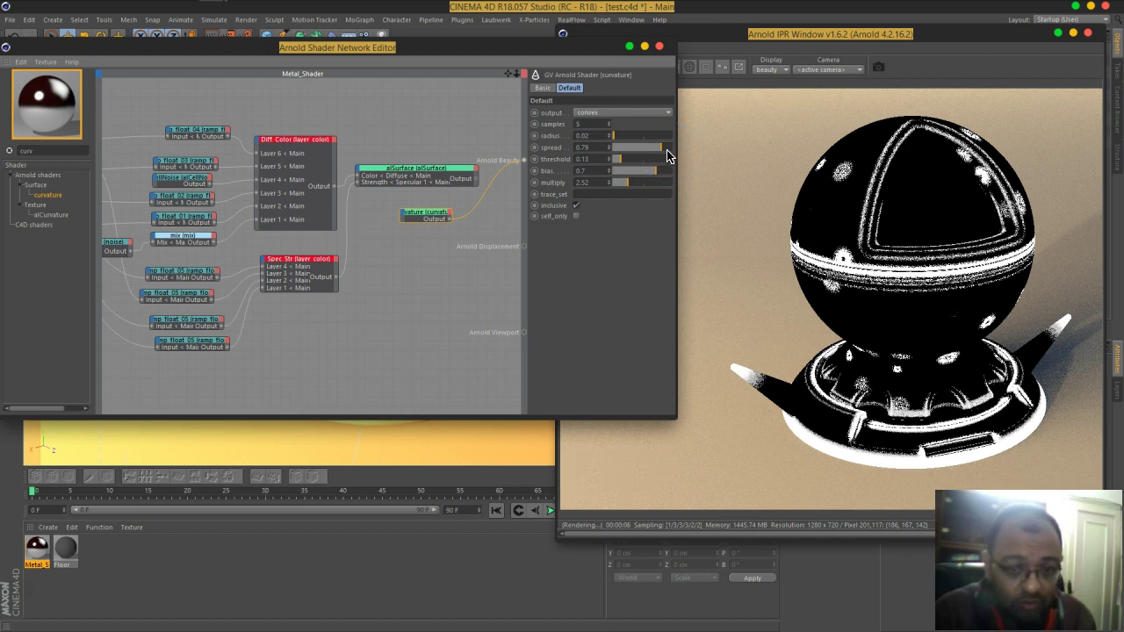
{"action": "left_click_drag", "start_coordinate": [664, 150], "coordinate": [657, 148]}
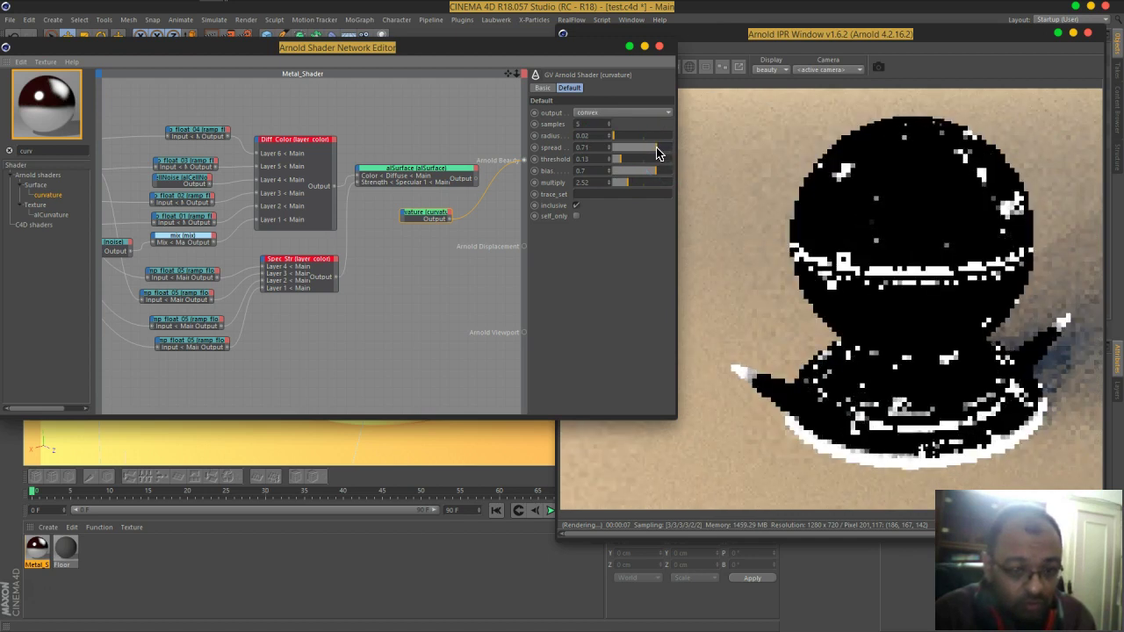
{"action": "mouse_move", "coordinate": [658, 154]}
{"action": "left_mouse_down"}
{"action": "mouse_move", "coordinate": [620, 167]}
{"action": "mouse_move", "coordinate": [673, 156]}
{"action": "mouse_move", "coordinate": [638, 175]}
{"action": "mouse_move", "coordinate": [638, 162]}
{"action": "left_mouse_up"}
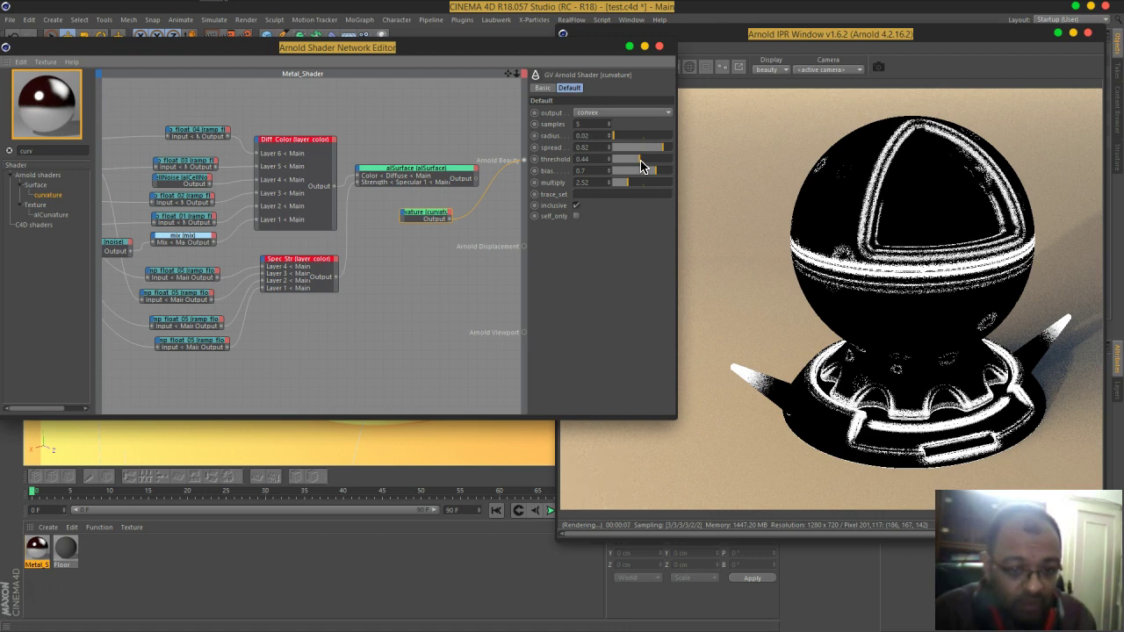
{"action": "left_click_drag", "start_coordinate": [862, 403], "coordinate": [916, 421]}
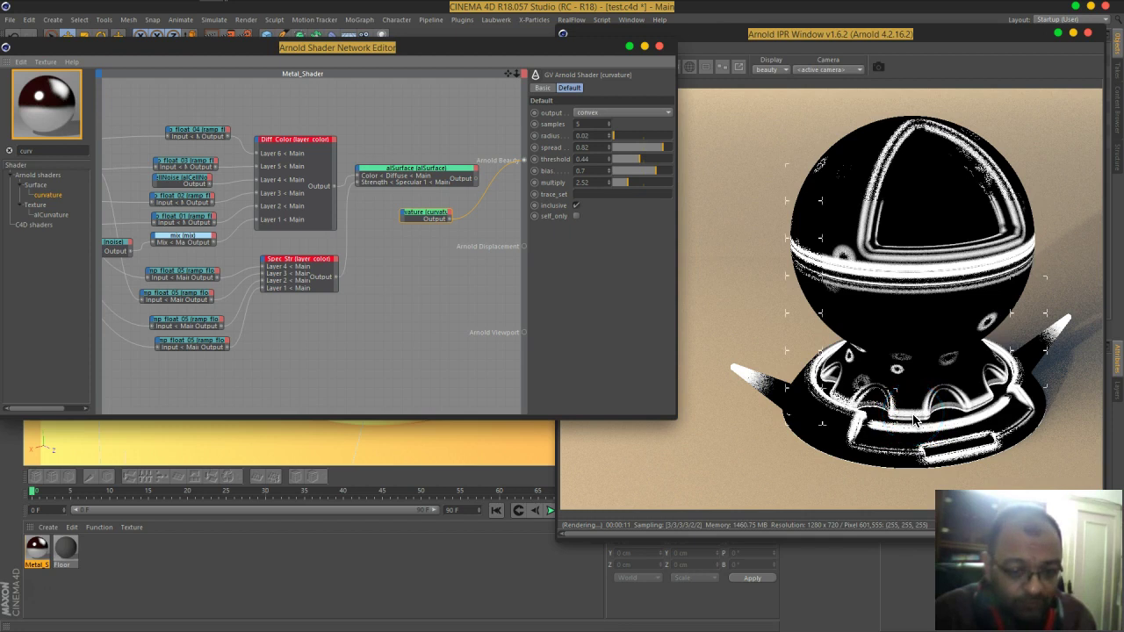
Step: Set samples to 4, threshold 0.48, multiply 8.43 and bias 0.2
{"action": "left_click_drag", "start_coordinate": [665, 192], "coordinate": [591, 123]}
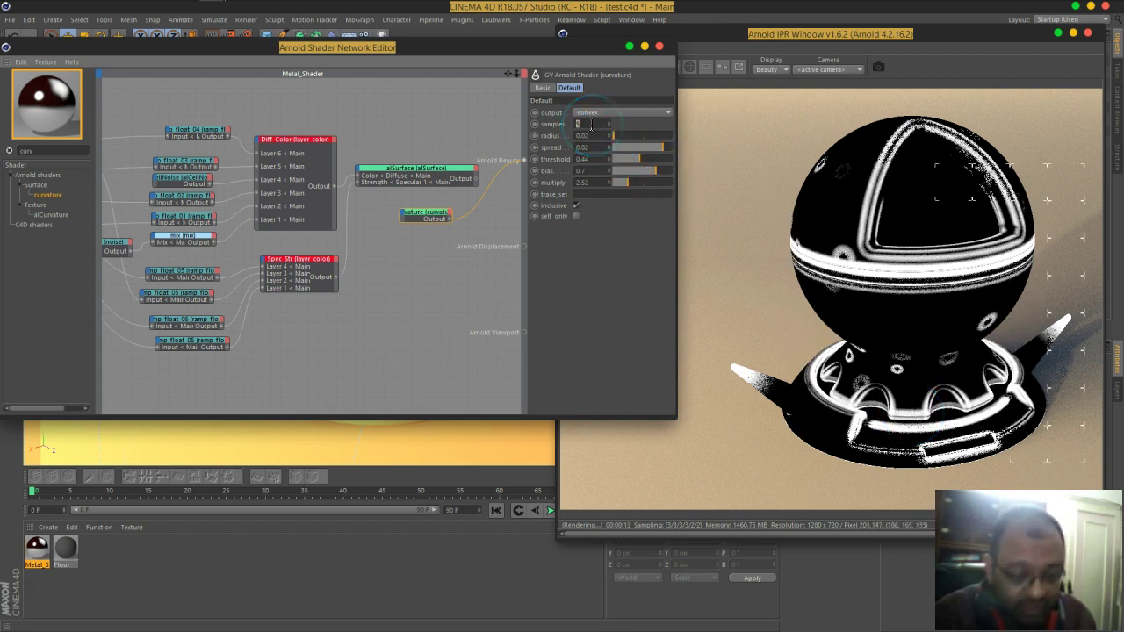
{"action": "type", "text": "4"}
{"action": "key", "text": "Return"}
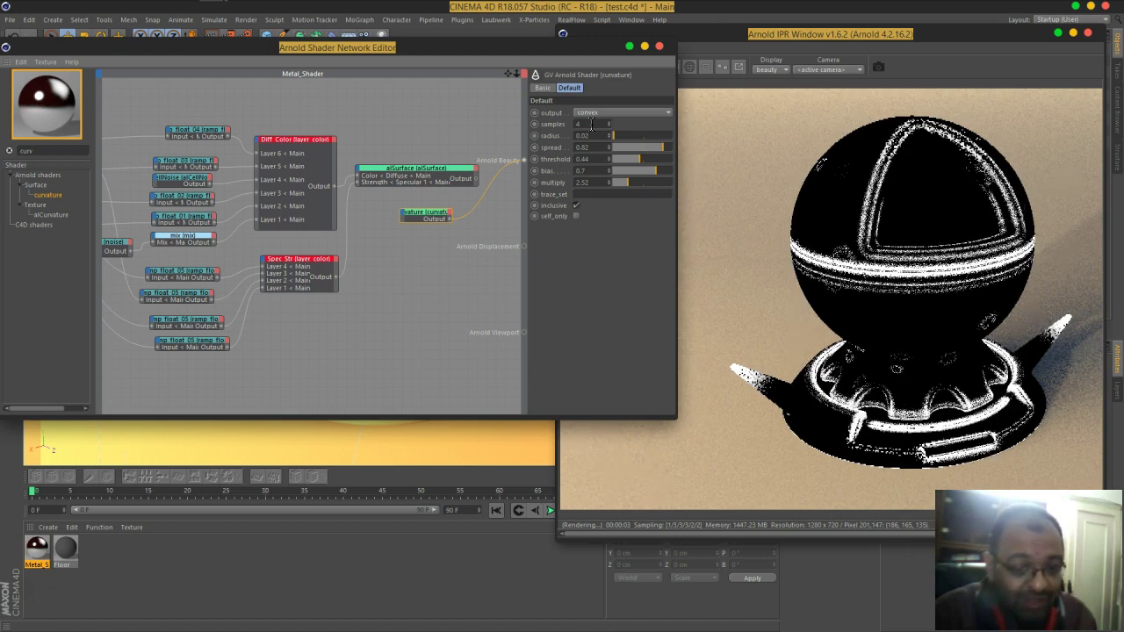
{"action": "mouse_move", "coordinate": [919, 359]}
{"action": "left_mouse_down"}
{"action": "mouse_move", "coordinate": [982, 439]}
{"action": "mouse_move", "coordinate": [989, 420]}
{"action": "left_mouse_up"}
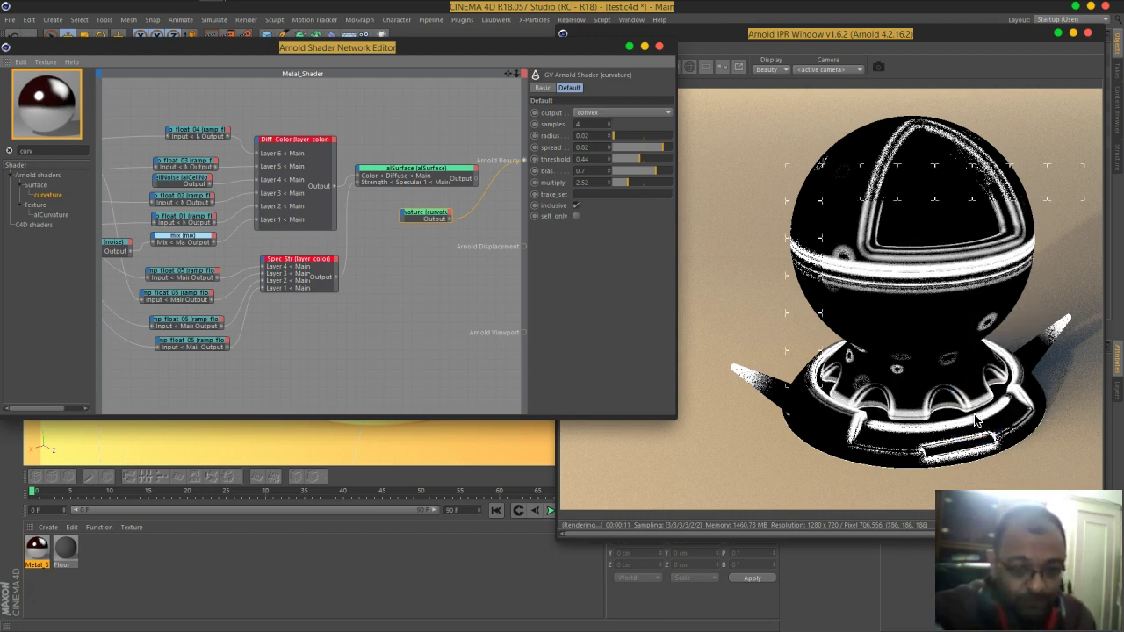
{"action": "mouse_move", "coordinate": [975, 421]}
{"action": "left_mouse_down"}
{"action": "mouse_move", "coordinate": [954, 221]}
{"action": "mouse_move", "coordinate": [934, 251]}
{"action": "mouse_move", "coordinate": [902, 259]}
{"action": "mouse_move", "coordinate": [635, 181]}
{"action": "mouse_move", "coordinate": [647, 155]}
{"action": "mouse_move", "coordinate": [645, 168]}
{"action": "left_mouse_up"}
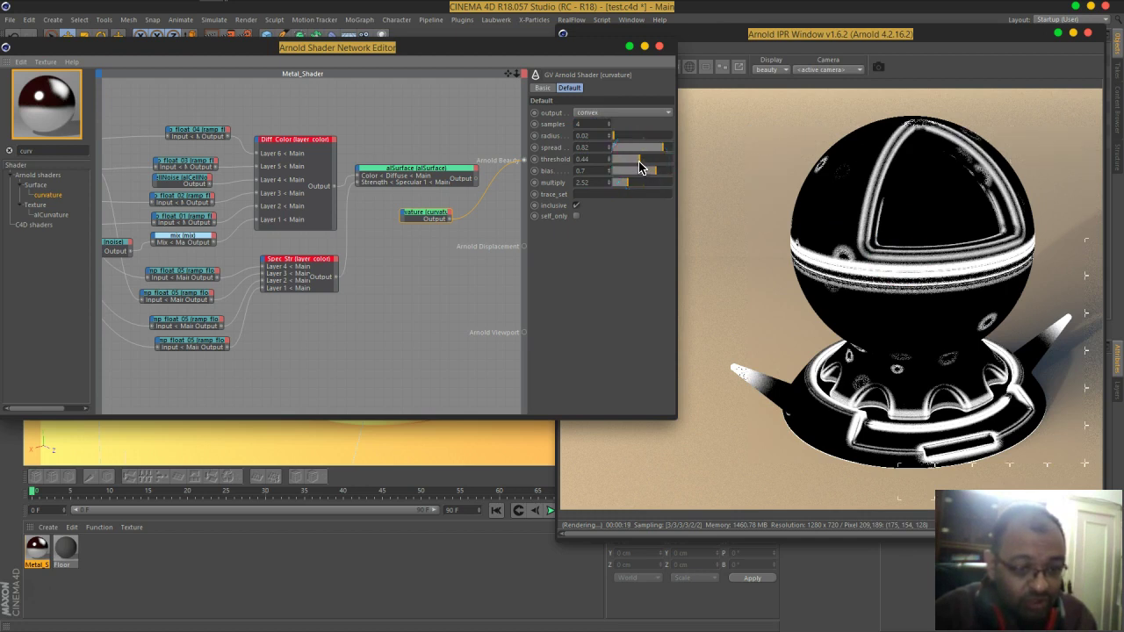
{"action": "left_click_drag", "start_coordinate": [646, 169], "coordinate": [635, 182]}
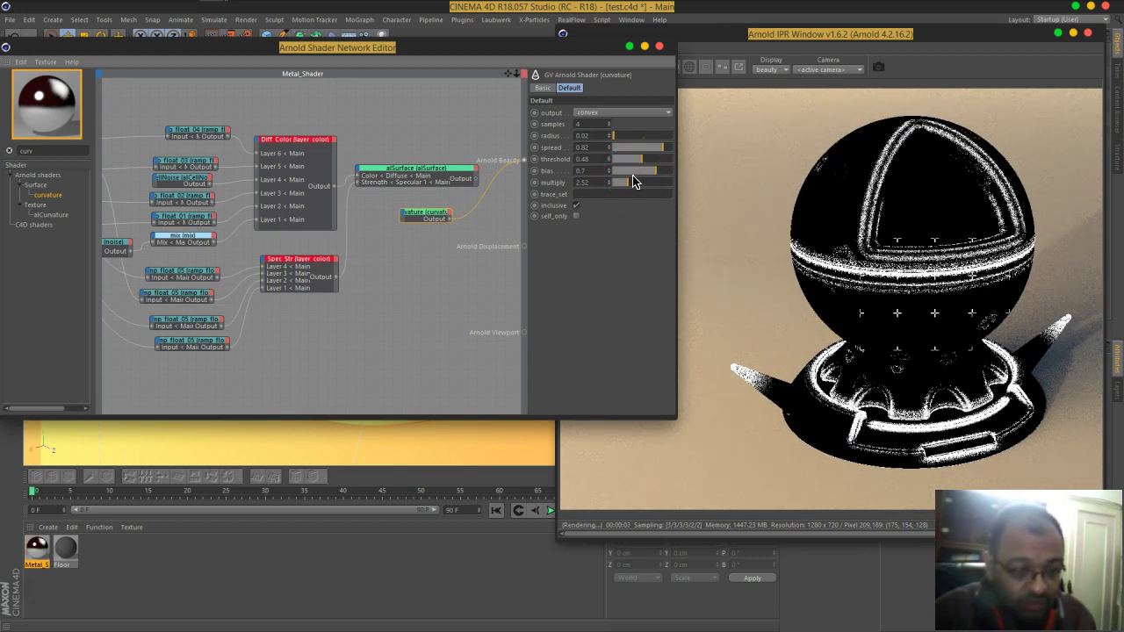
{"action": "left_click_drag", "start_coordinate": [627, 167], "coordinate": [631, 173]}
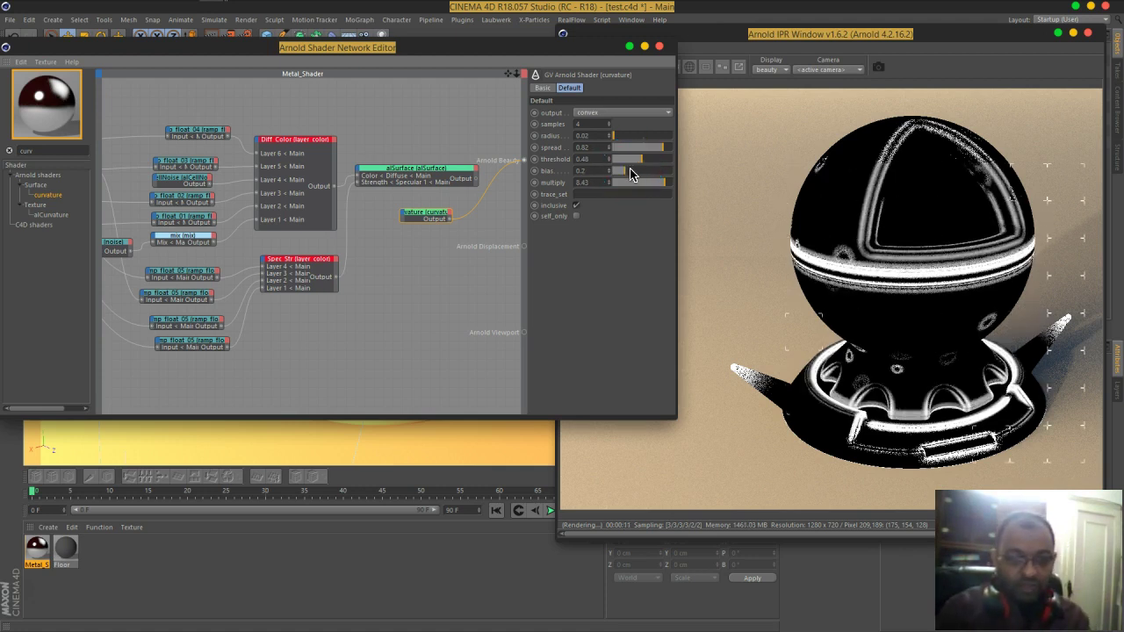
Step: Filter the shader list by 'im' and drag the image shader onto the node canvas
{"action": "left_click", "coordinate": [55, 153]}
{"action": "type", "text": "ima"}
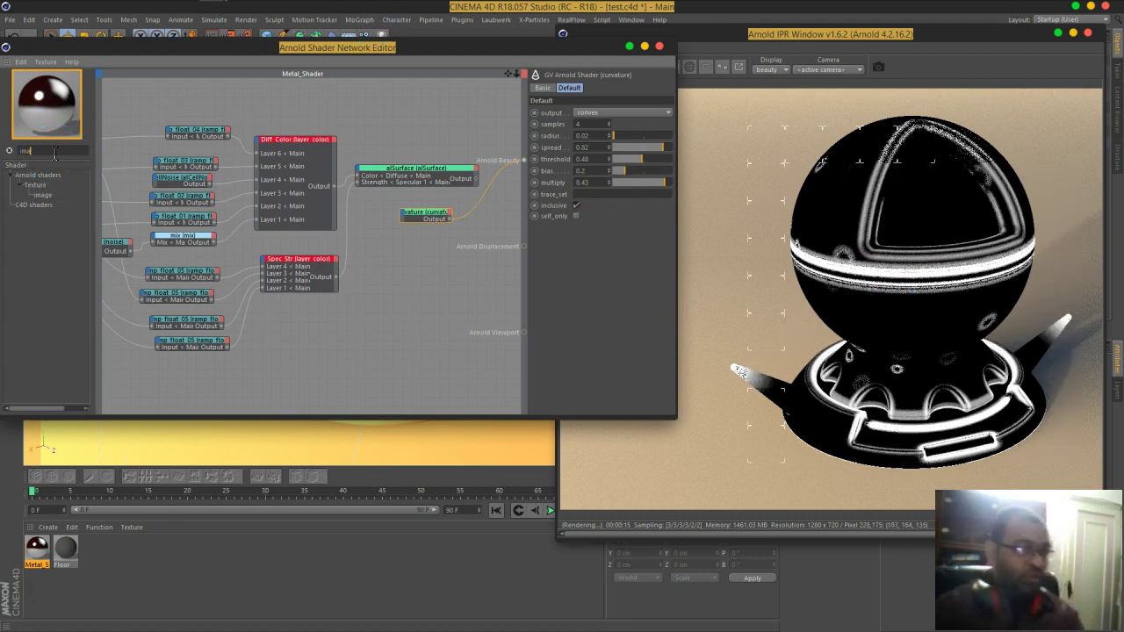
{"action": "left_click_drag", "start_coordinate": [42, 195], "coordinate": [355, 310]}
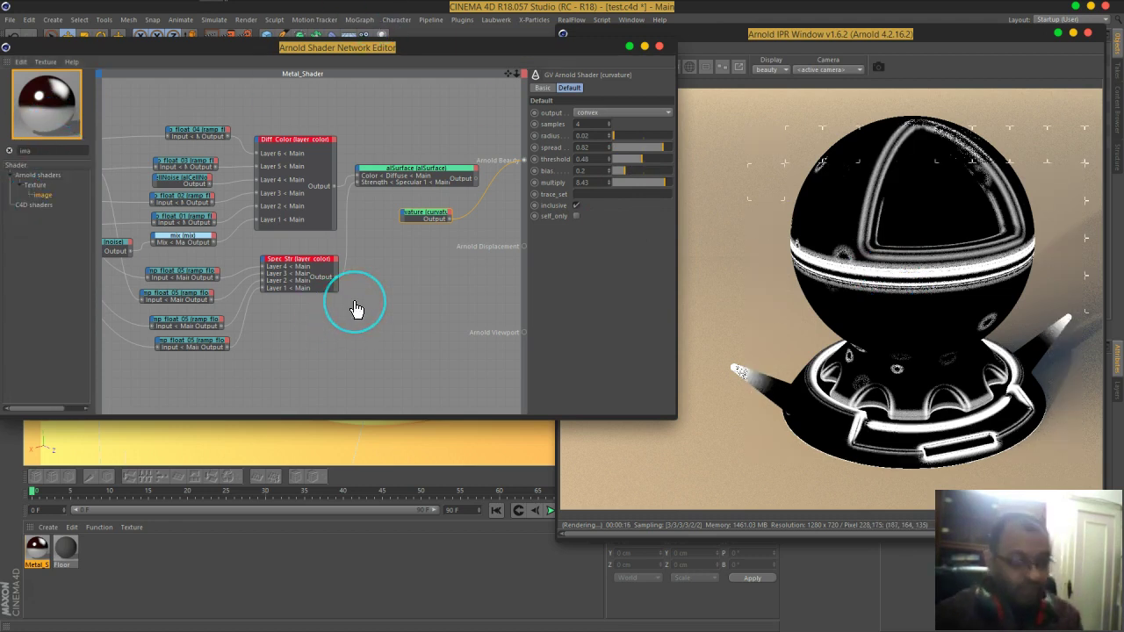
{"action": "left_click", "coordinate": [365, 290]}
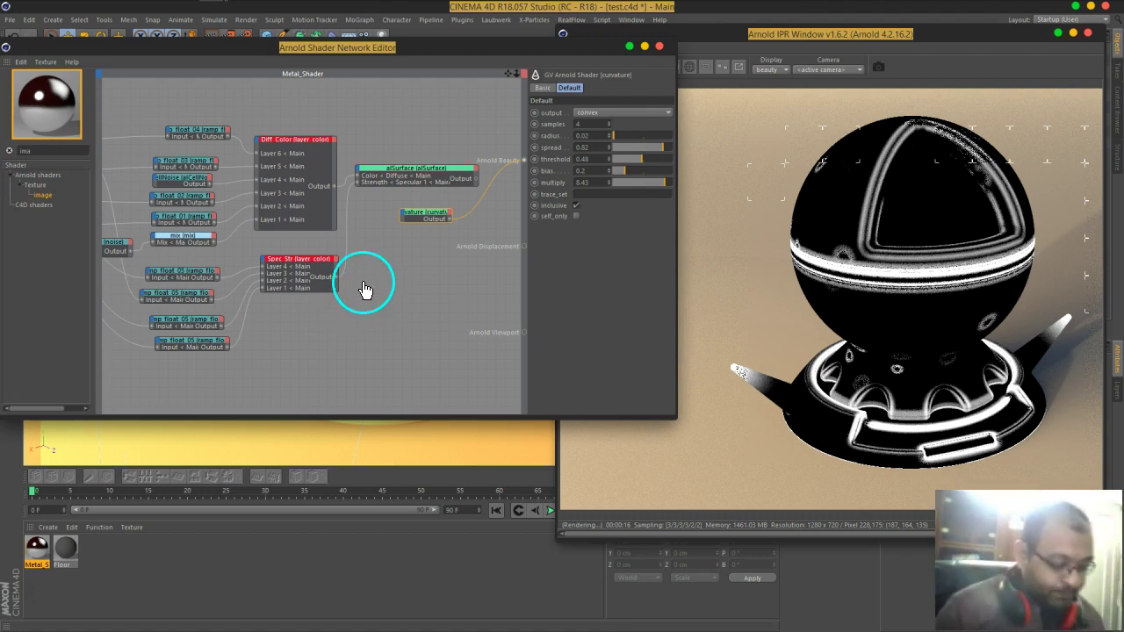
Step: Load the BW18.png grunge texture into the image node, copying it into the project
{"action": "left_click", "coordinate": [418, 306]}
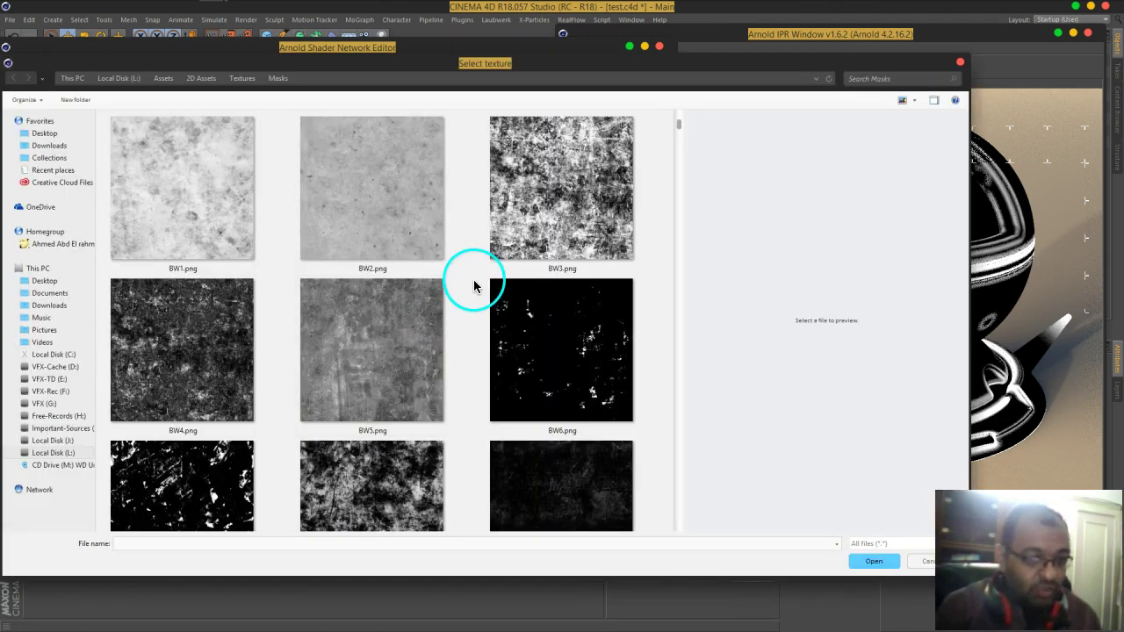
{"action": "scroll", "coordinate": [473, 281], "scroll_direction": "down", "scroll_amount": 3}
{"action": "scroll", "coordinate": [473, 280], "scroll_direction": "down", "scroll_amount": 1}
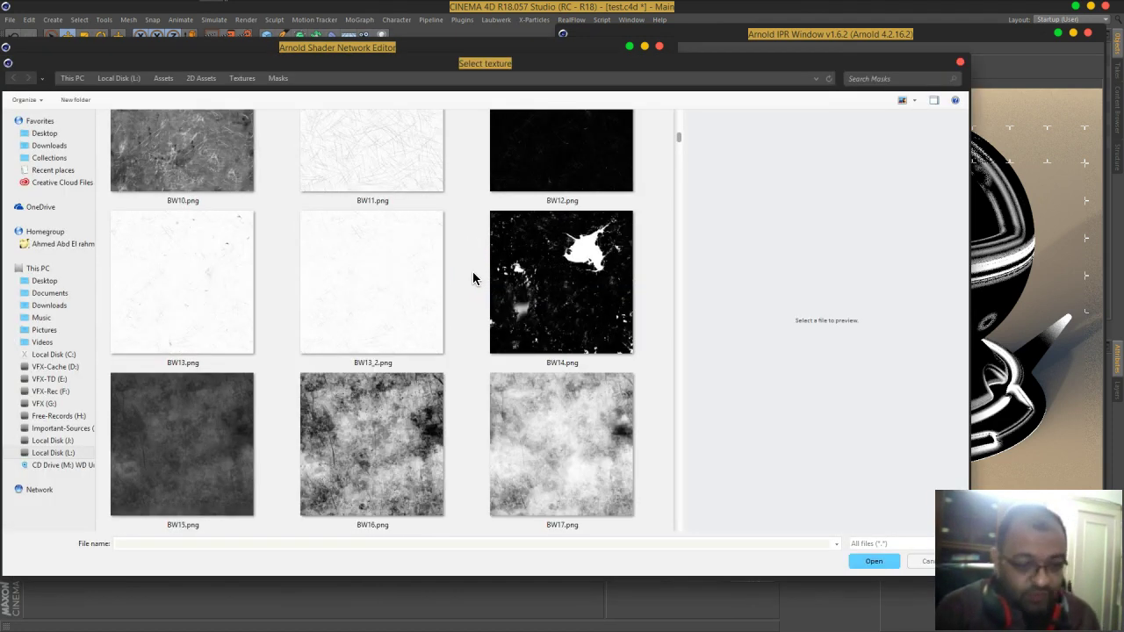
{"action": "scroll", "coordinate": [479, 281], "scroll_direction": "down", "scroll_amount": 1}
{"action": "scroll", "coordinate": [478, 281], "scroll_direction": "down", "scroll_amount": 1}
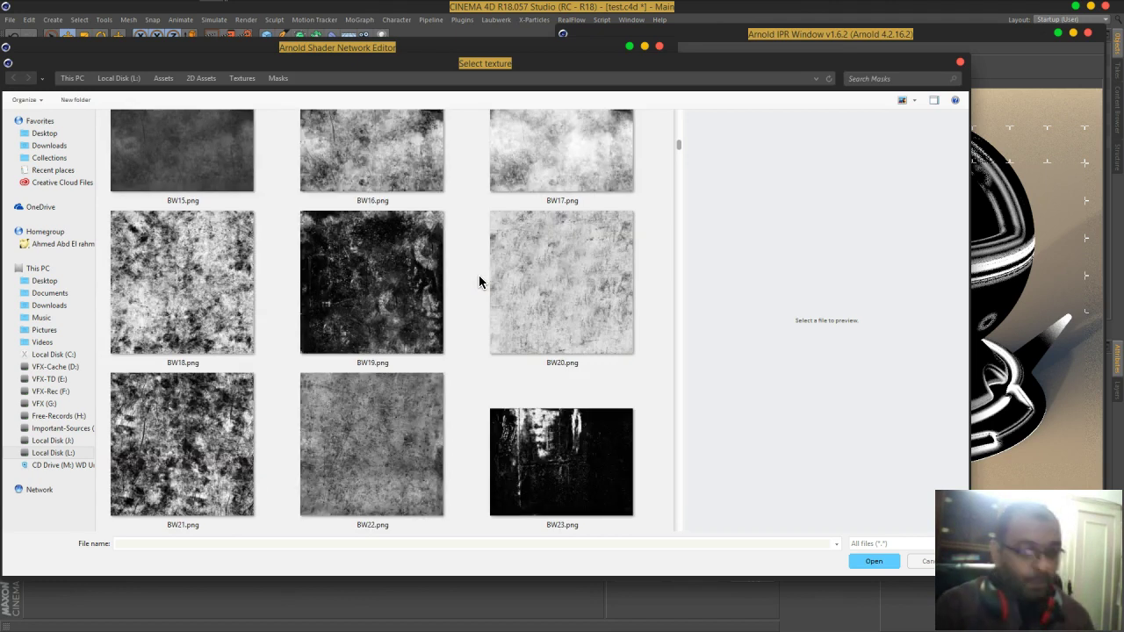
{"action": "left_click", "coordinate": [195, 278]}
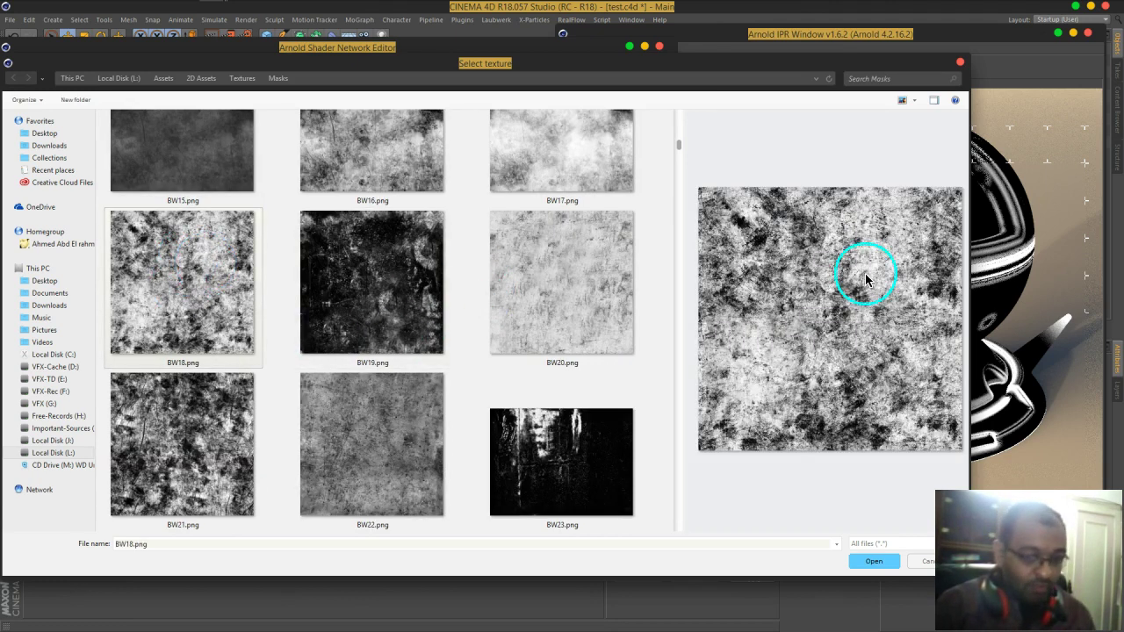
{"action": "left_click", "coordinate": [201, 459]}
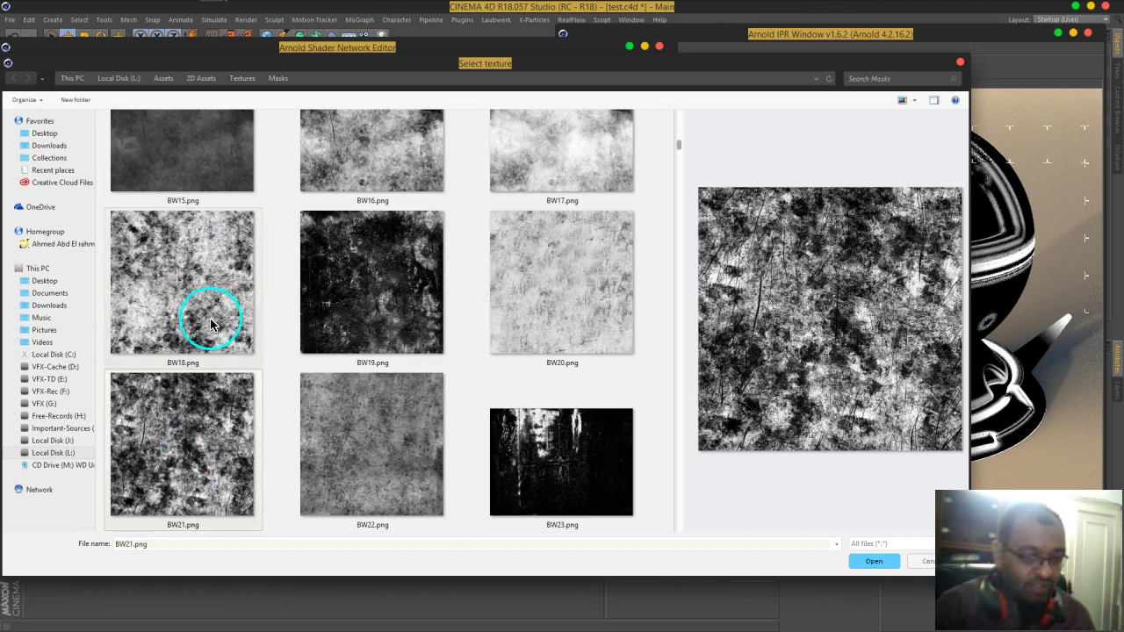
{"action": "left_click", "coordinate": [191, 298]}
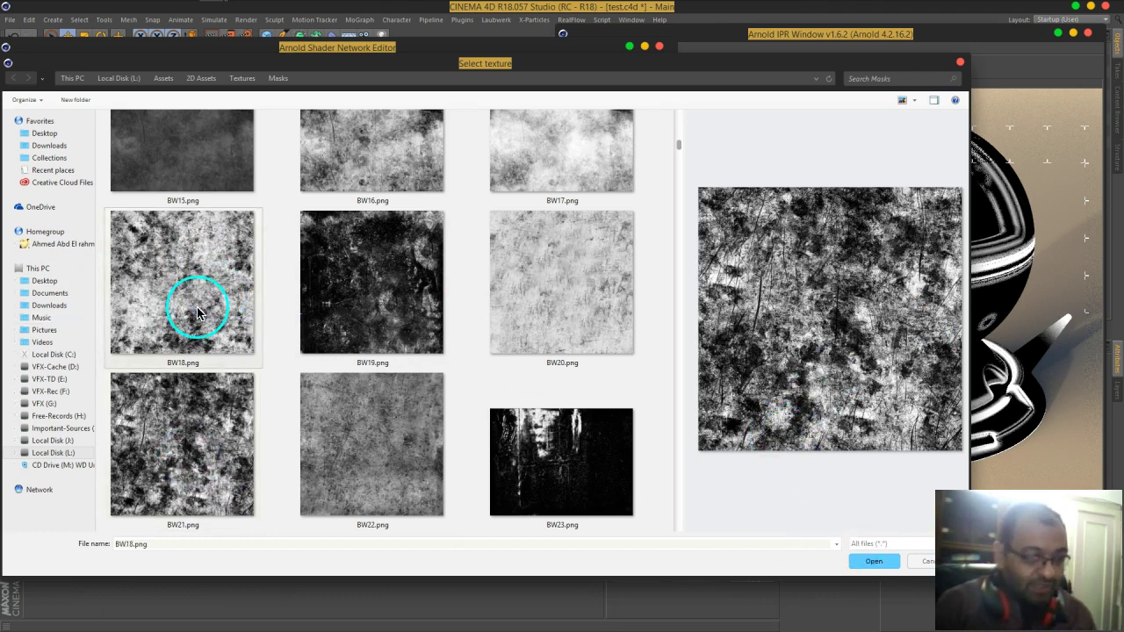
{"action": "left_click", "coordinate": [875, 563]}
{"action": "left_click", "coordinate": [562, 361]}
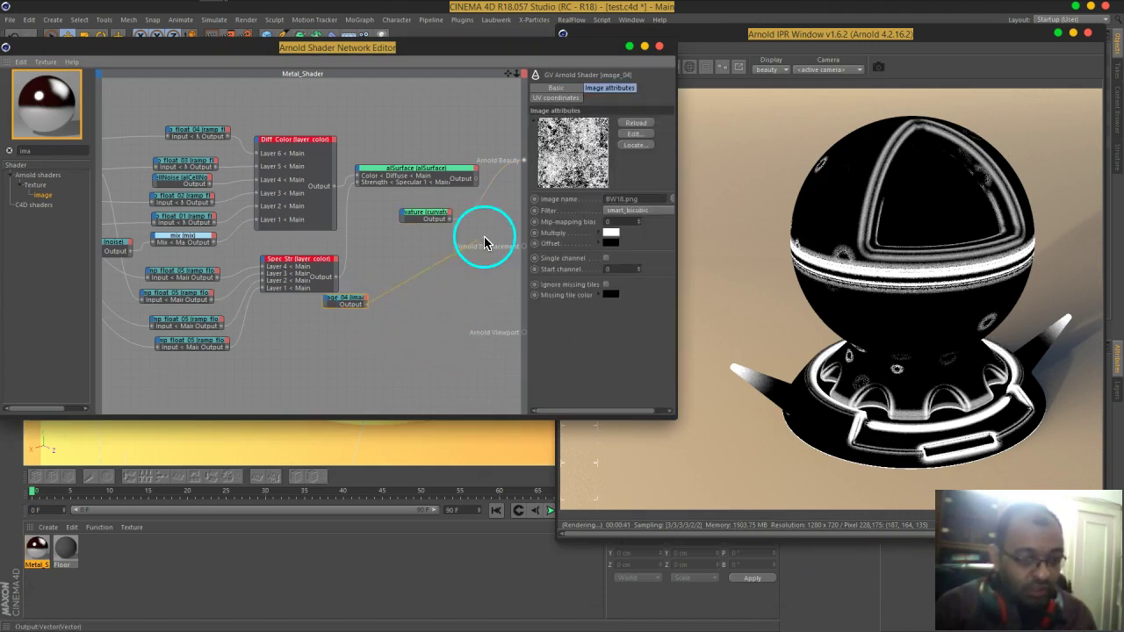
Step: Connect the image node to the Beauty output for preview
{"action": "left_click_drag", "start_coordinate": [523, 167], "coordinate": [521, 332]}
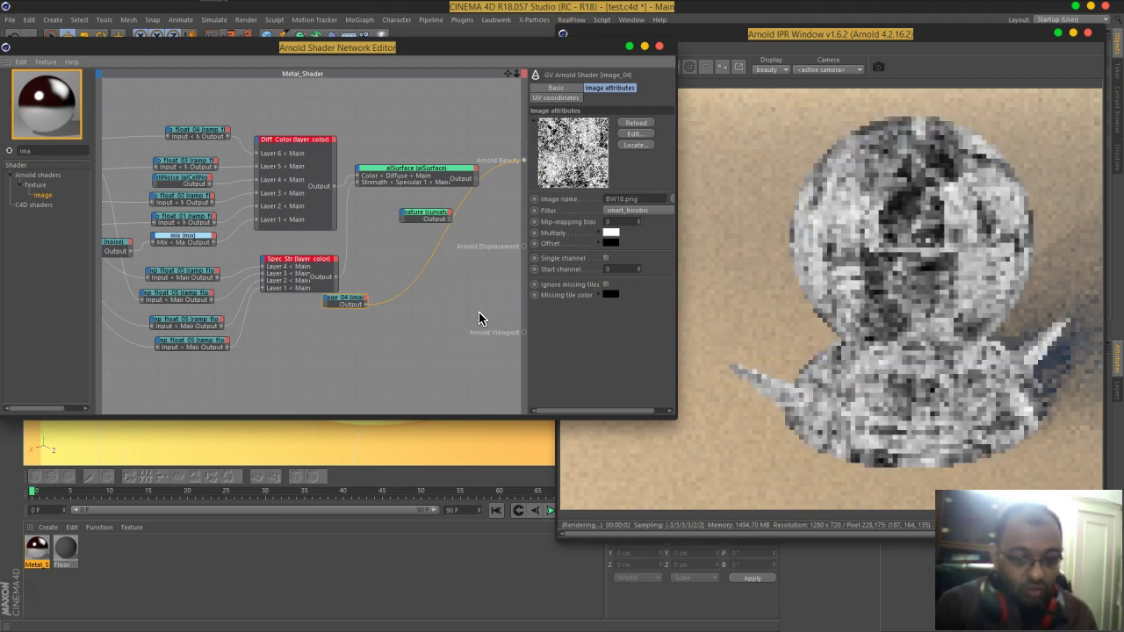
{"action": "left_click", "coordinate": [619, 345]}
{"action": "left_click", "coordinate": [990, 287]}
{"action": "left_click", "coordinate": [565, 219]}
{"action": "left_click", "coordinate": [369, 296]}
{"action": "left_click", "coordinate": [354, 299]}
{"action": "left_click", "coordinate": [590, 123]}
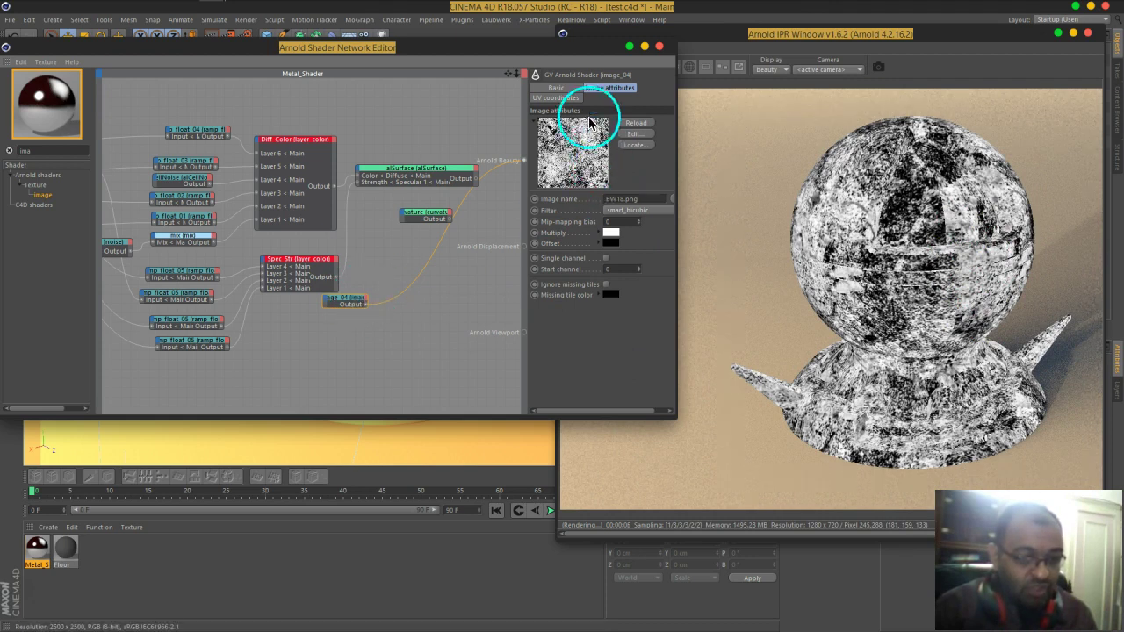
Step: Set the image texture's Scale U and Scale V to 4
{"action": "left_click", "coordinate": [575, 97]}
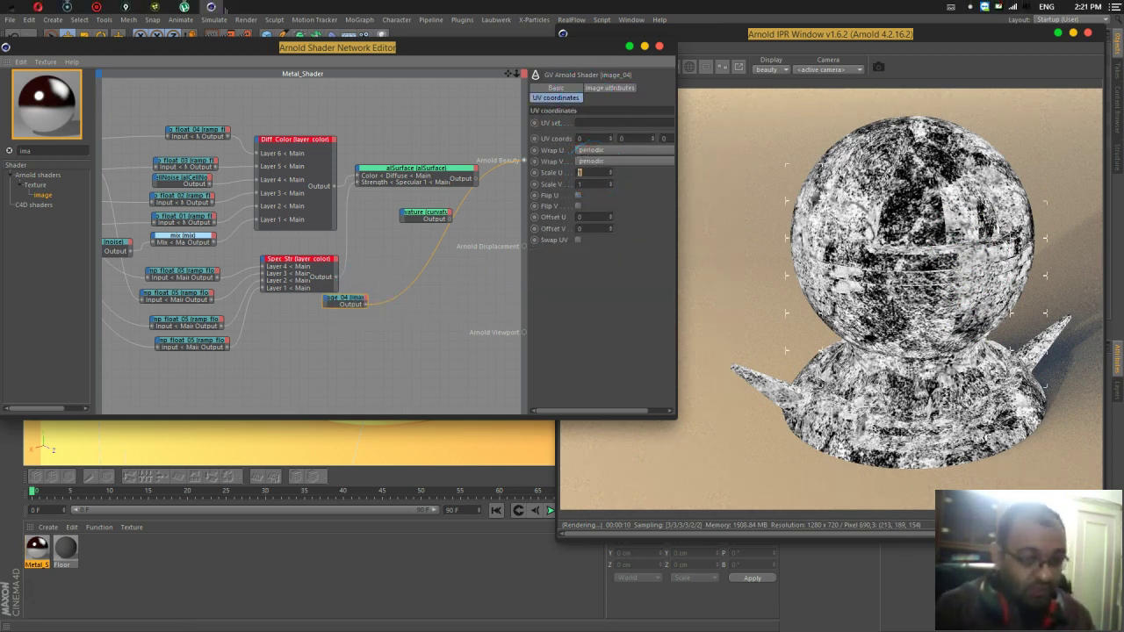
{"action": "type", "text": "4"}
{"action": "key", "text": "Tab"}
{"action": "type", "text": "4"}
{"action": "key", "text": "Return"}
{"action": "left_click", "coordinate": [1037, 63]}
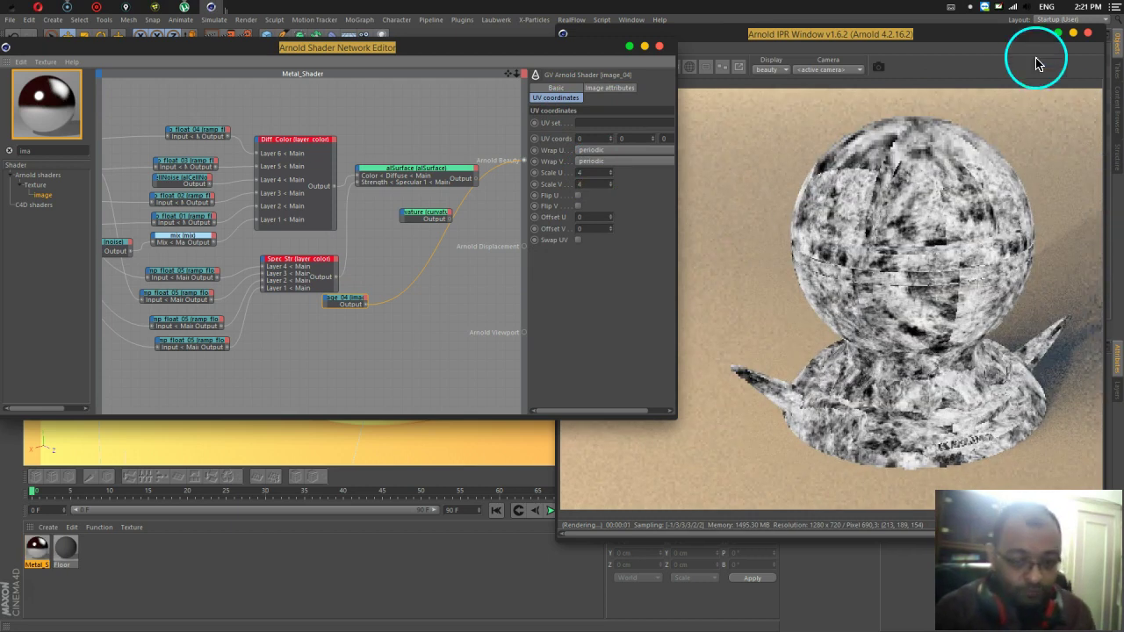
{"action": "left_click", "coordinate": [60, 150]}
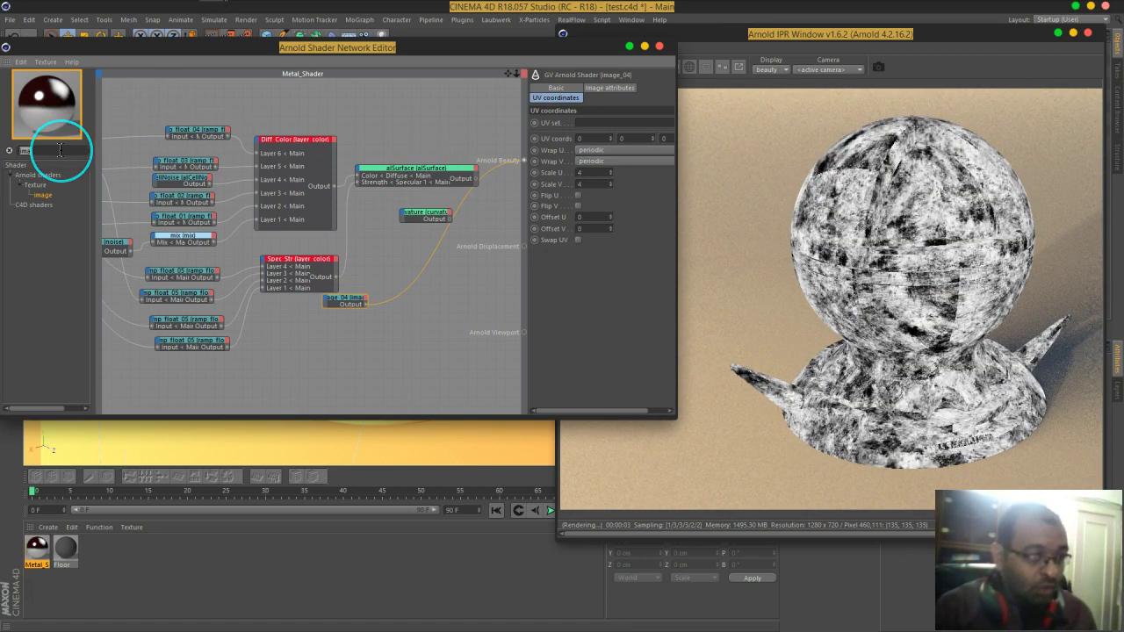
Step: Add a color_correct node and feed the grunge image into its input
{"action": "type", "text": "colo"}
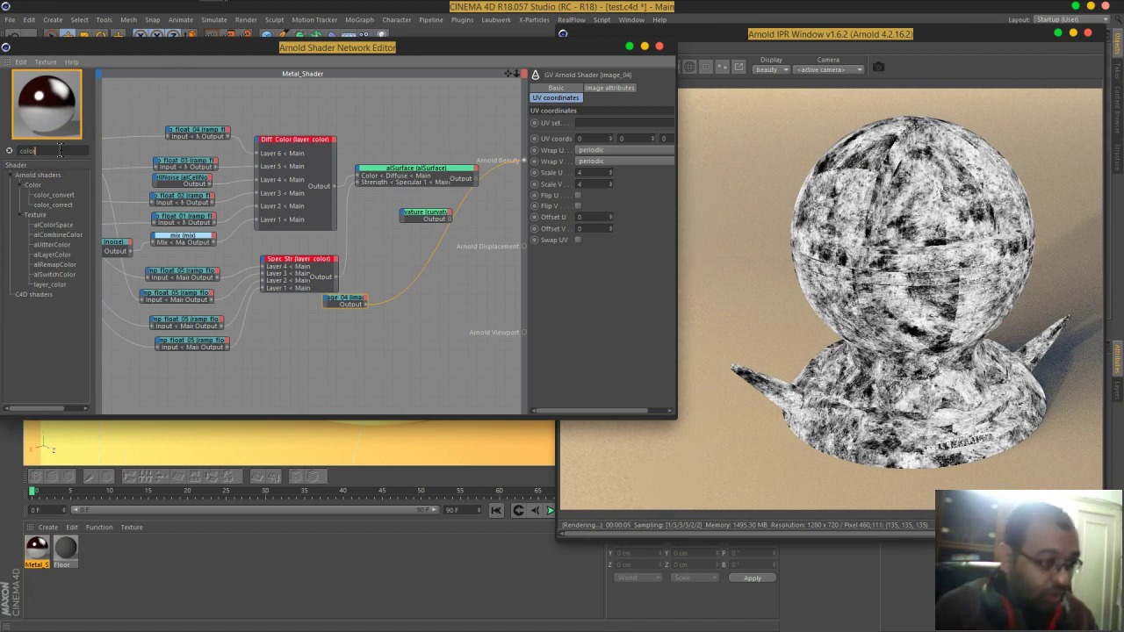
{"action": "type", "text": "r"}
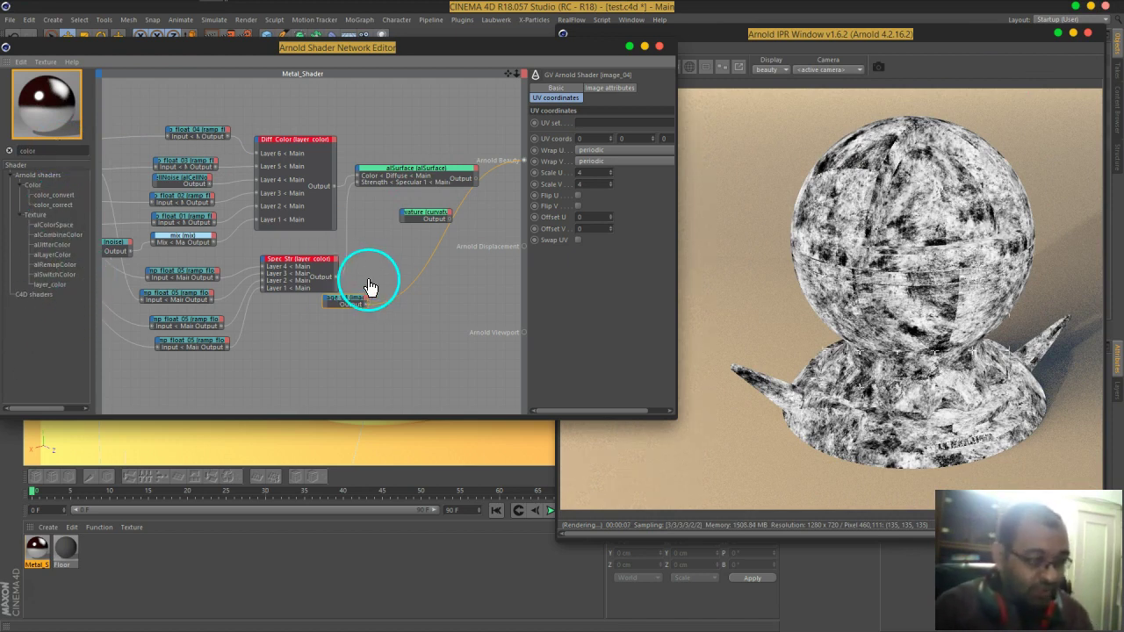
{"action": "left_click", "coordinate": [355, 303]}
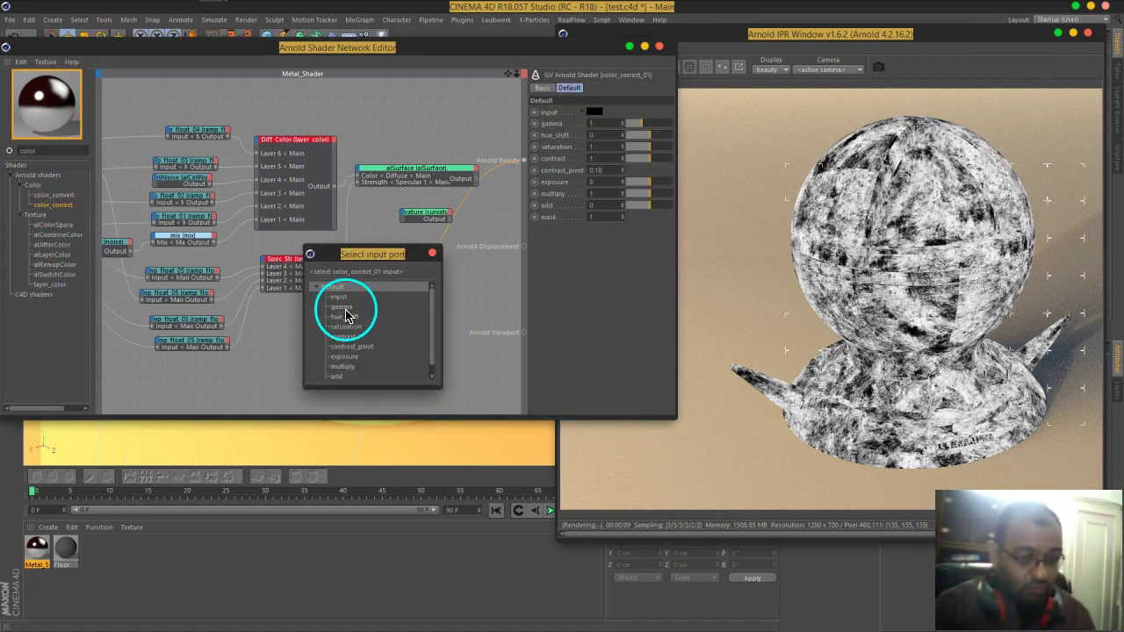
{"action": "left_click", "coordinate": [339, 297]}
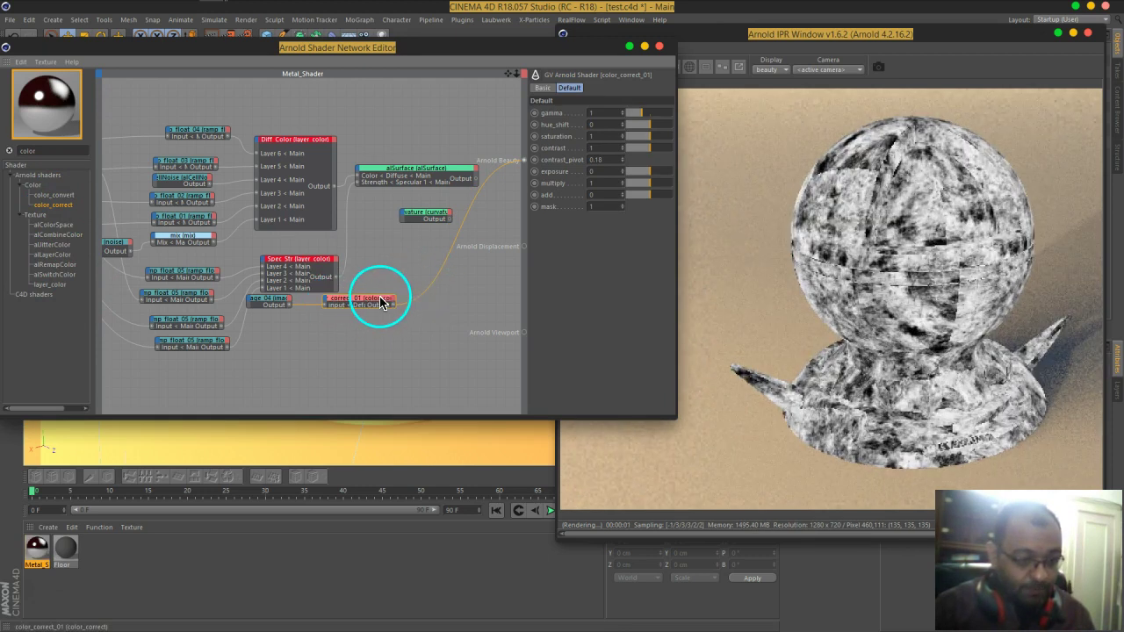
{"action": "left_click_drag", "start_coordinate": [382, 303], "coordinate": [414, 283]}
{"action": "left_click_drag", "start_coordinate": [281, 301], "coordinate": [363, 306]}
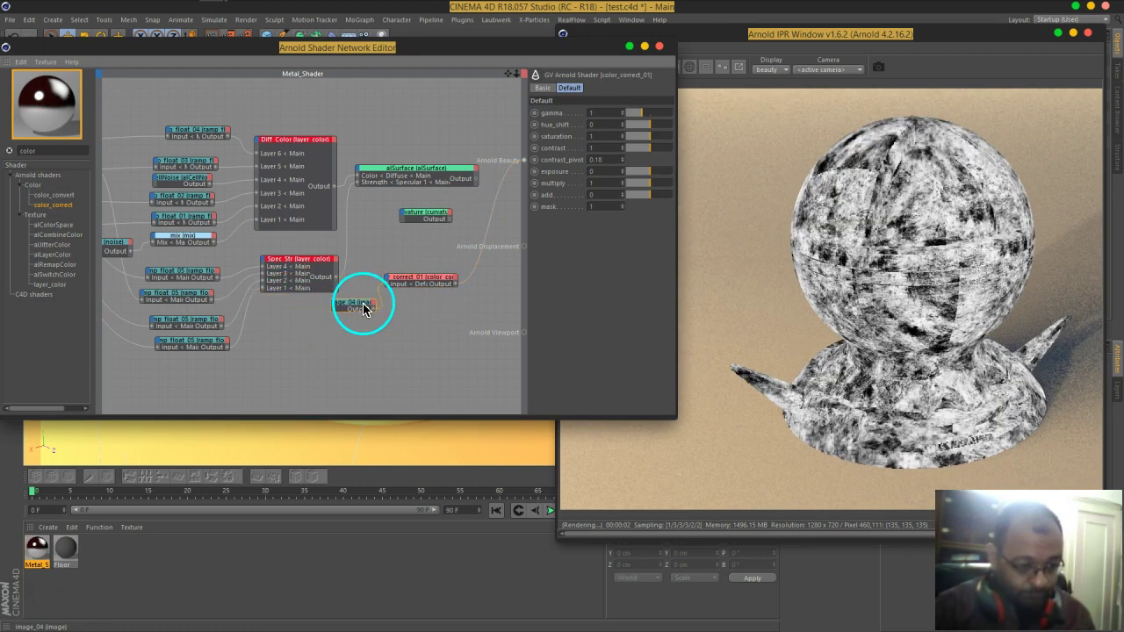
Step: Set color_correct exposure to 0.85 and send the curvature node back to Beauty
{"action": "left_click", "coordinate": [425, 285]}
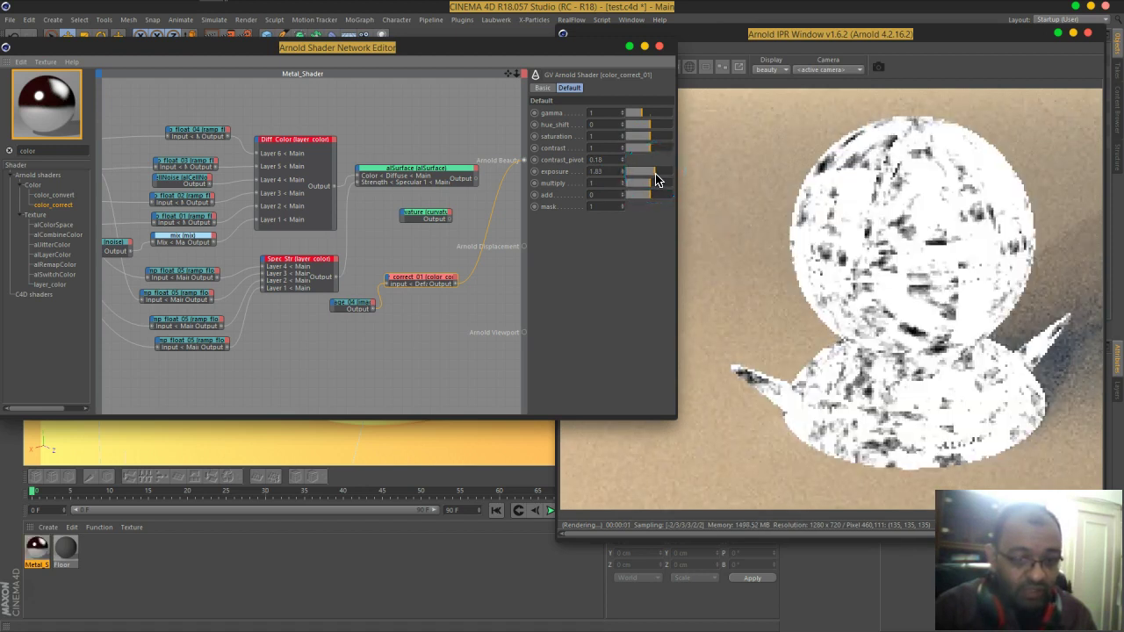
{"action": "left_click_drag", "start_coordinate": [655, 175], "coordinate": [641, 201]}
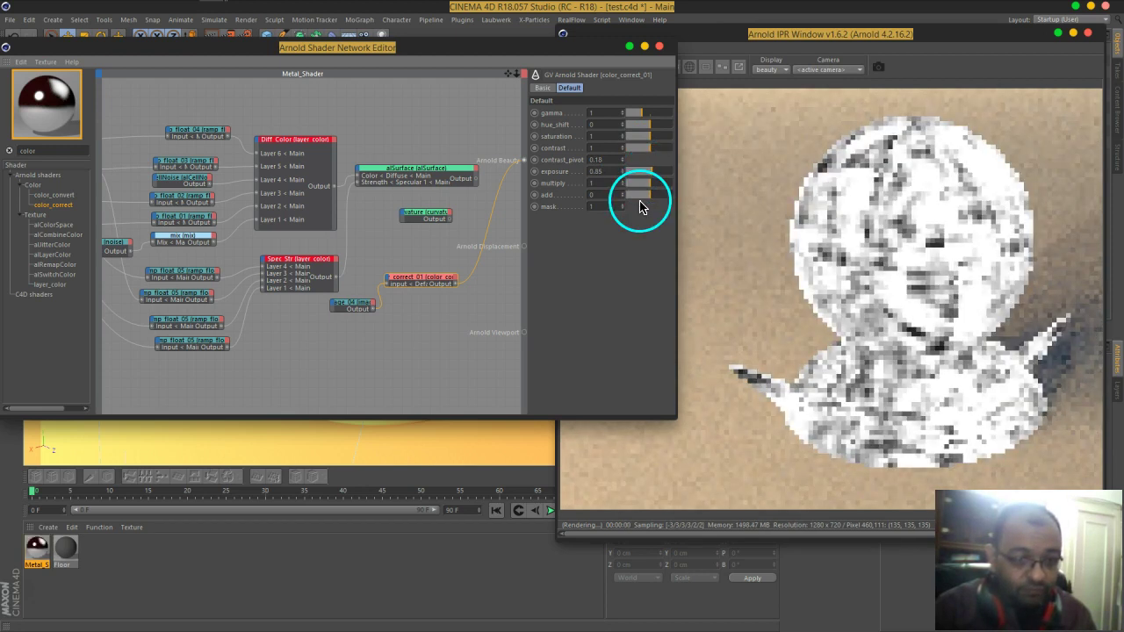
{"action": "left_click", "coordinate": [642, 118]}
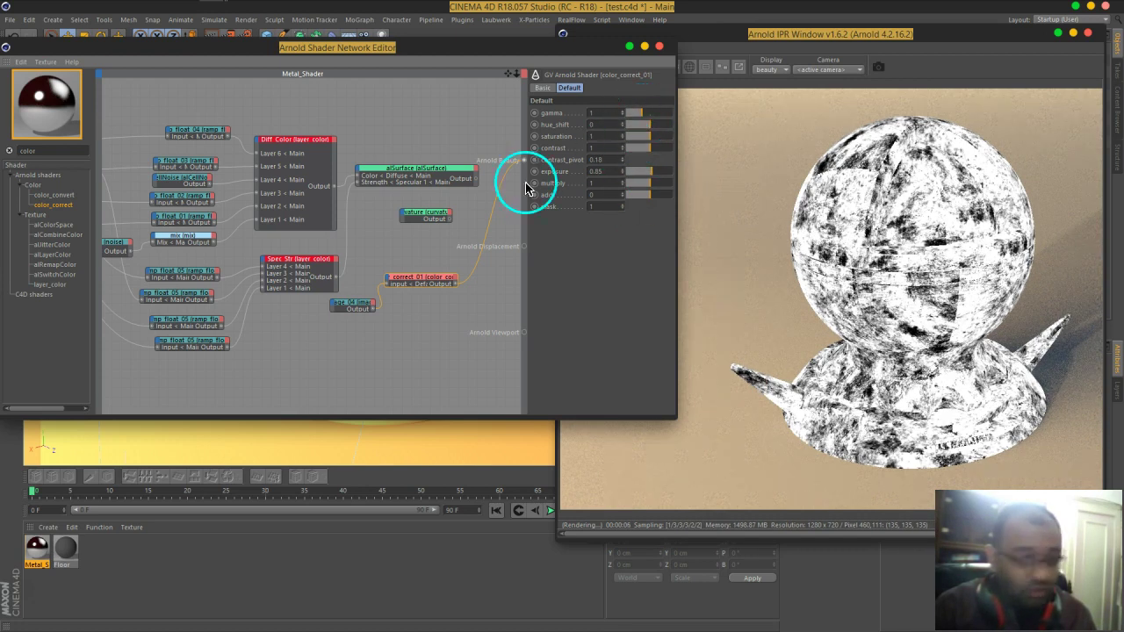
{"action": "left_click_drag", "start_coordinate": [451, 224], "coordinate": [523, 162]}
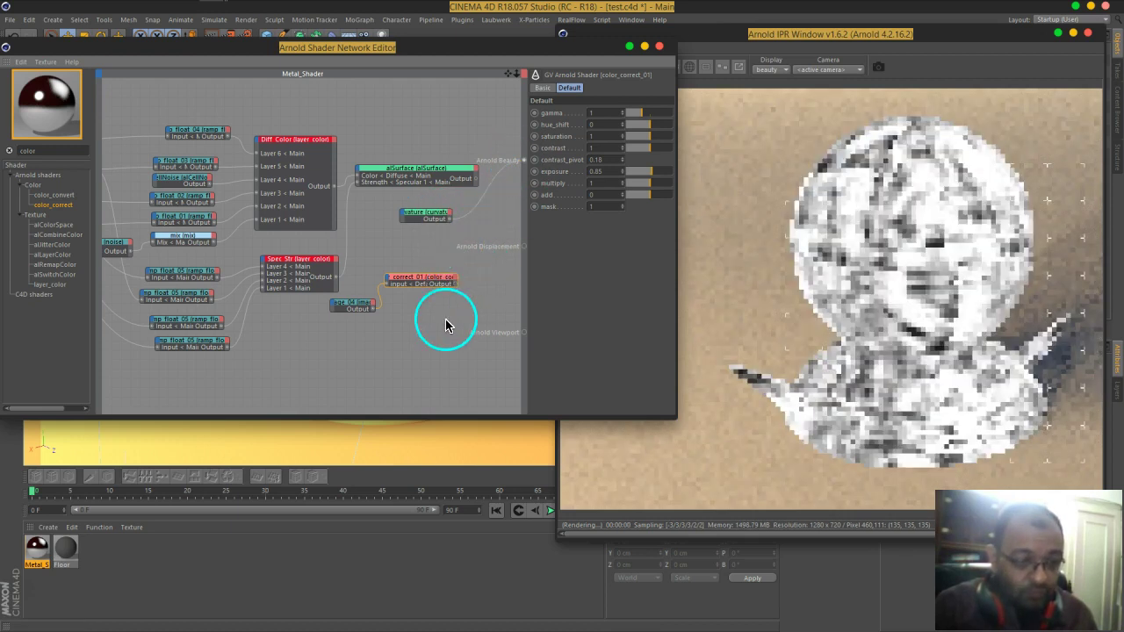
{"action": "mouse_move", "coordinate": [488, 292]}
{"action": "left_mouse_down"}
{"action": "mouse_move", "coordinate": [465, 291]}
{"action": "mouse_move", "coordinate": [410, 221]}
{"action": "left_mouse_up"}
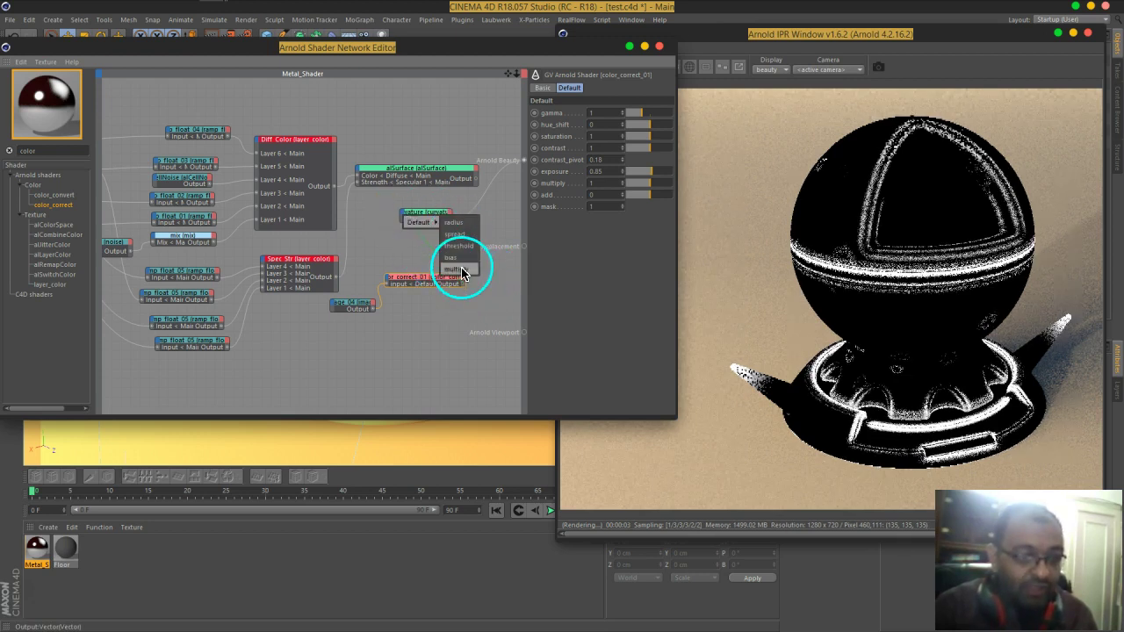
Step: Plug color_correct_01's output into the curvature node's multiply input
{"action": "left_click", "coordinate": [464, 264]}
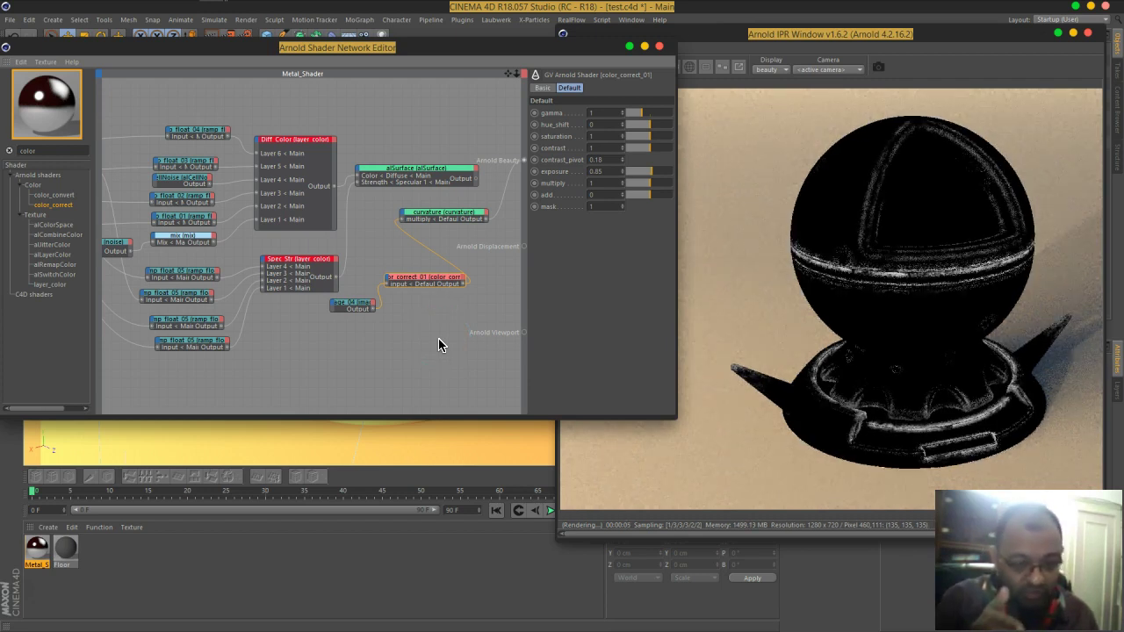
{"action": "left_click", "coordinate": [464, 312]}
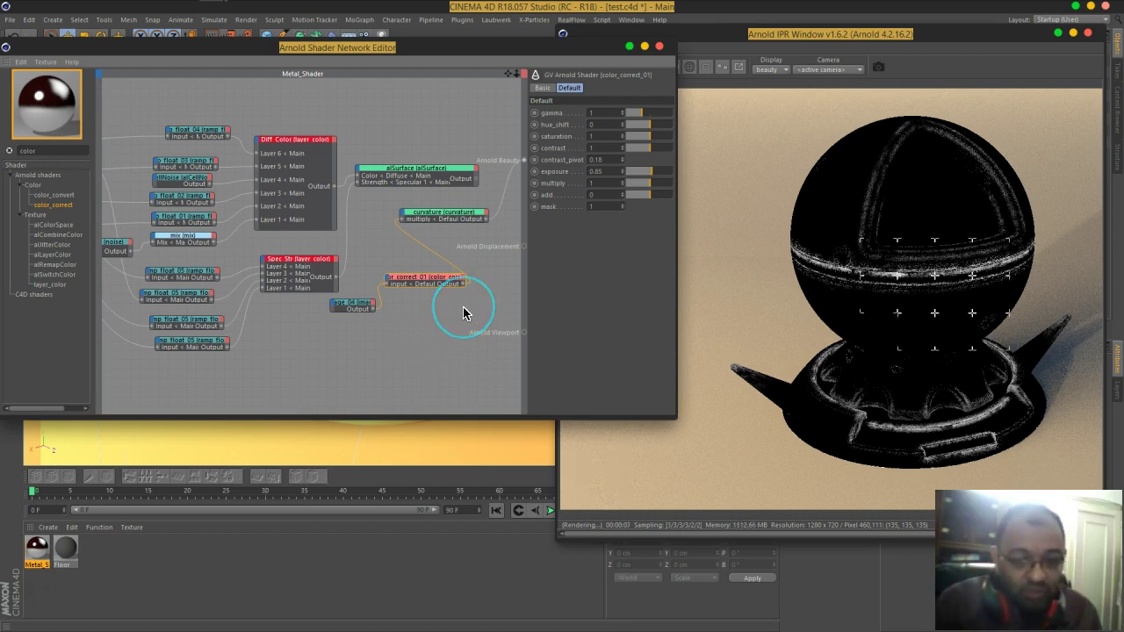
{"action": "left_click", "coordinate": [439, 289]}
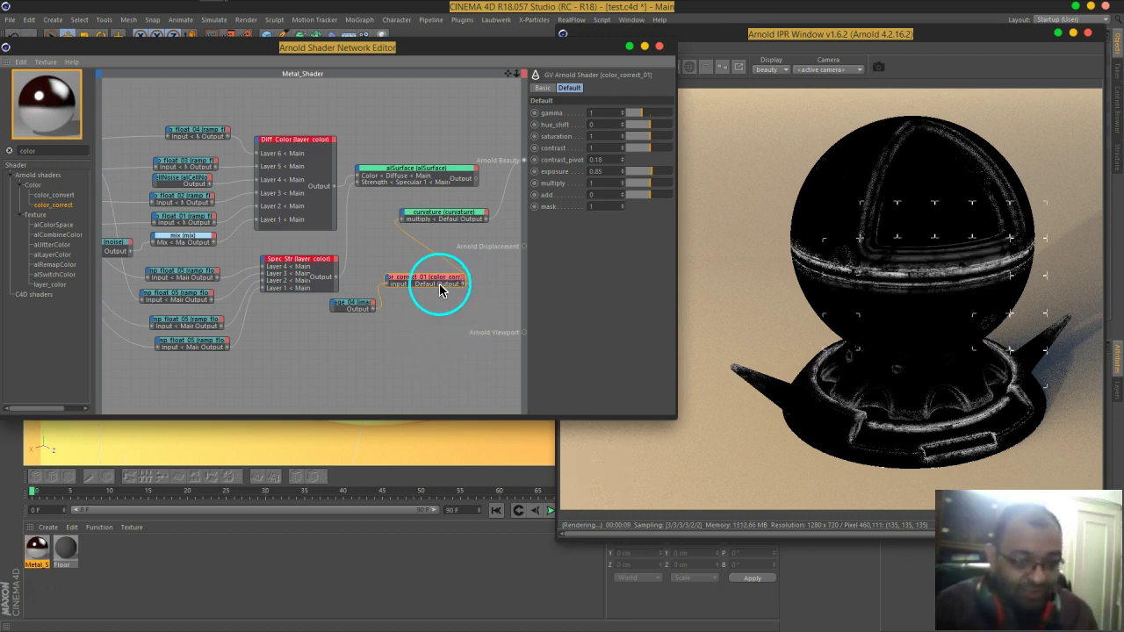
Step: Insert a second colour-correct after curvature at exposure 3.29 and tidy the nodes
{"action": "right_click", "coordinate": [443, 217]}
{"action": "left_click", "coordinate": [439, 221]}
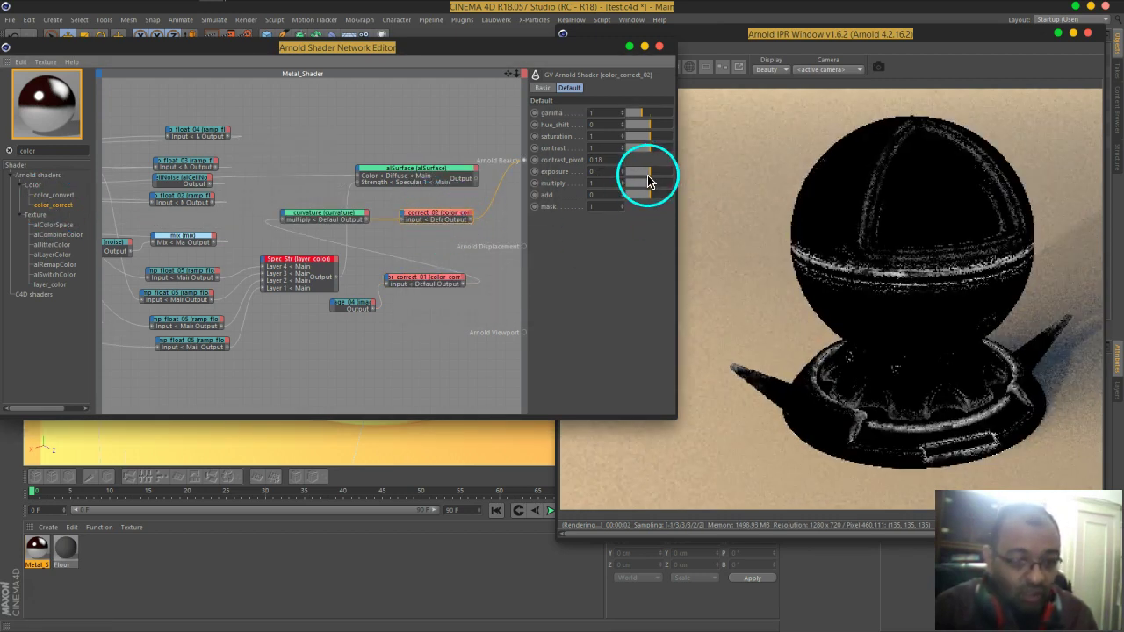
{"action": "left_click_drag", "start_coordinate": [652, 178], "coordinate": [658, 175]}
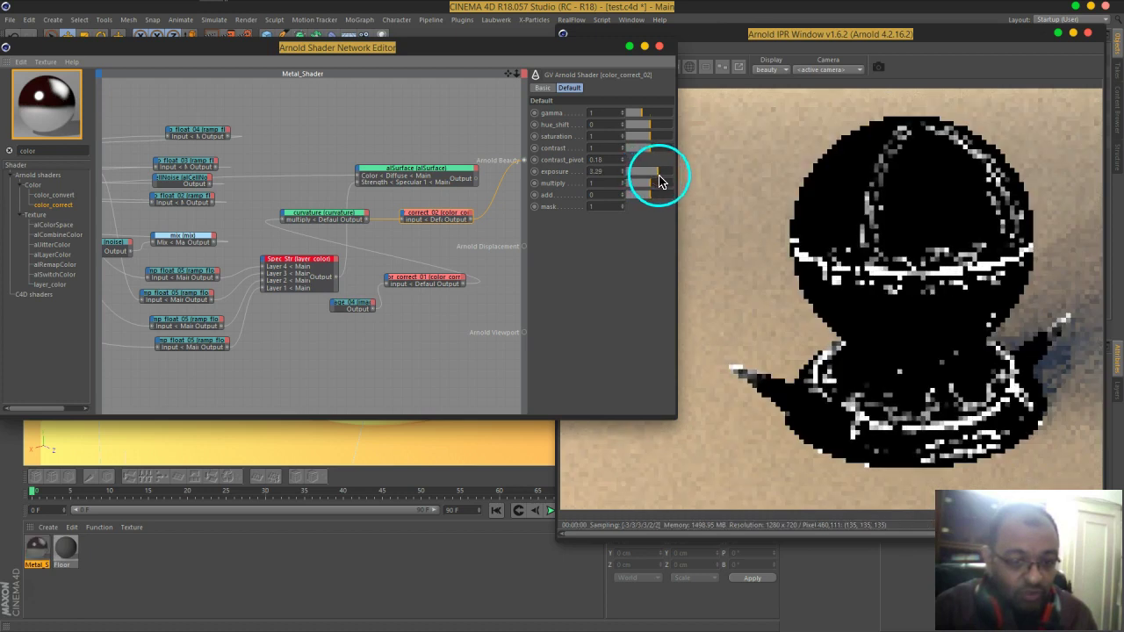
{"action": "left_click_drag", "start_coordinate": [434, 216], "coordinate": [459, 216]}
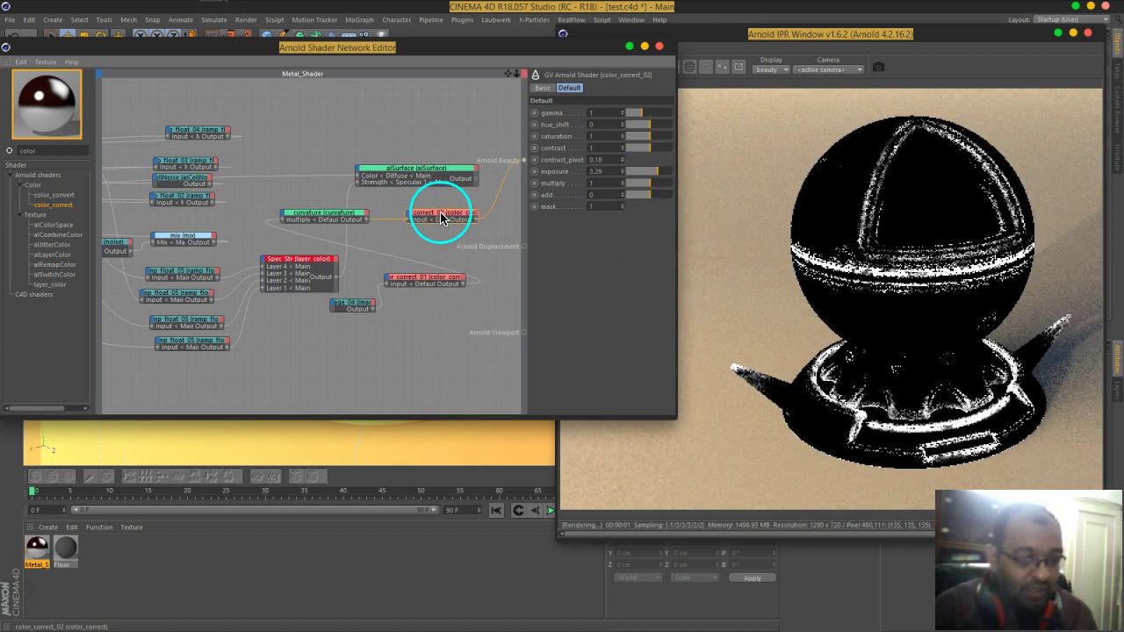
{"action": "left_click_drag", "start_coordinate": [343, 216], "coordinate": [433, 244]}
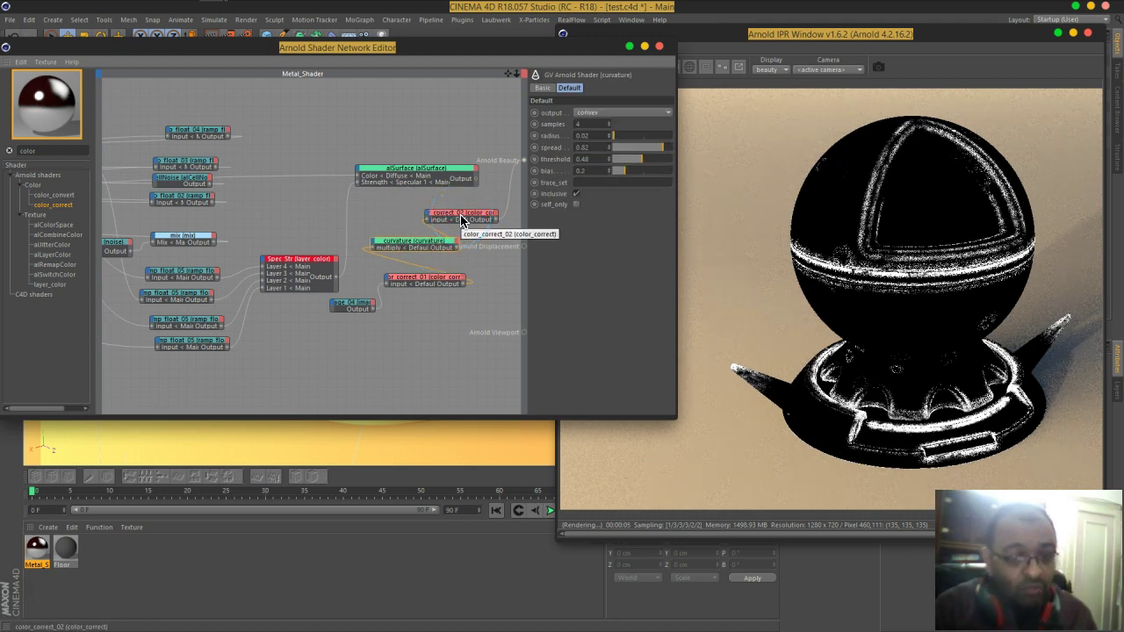
{"action": "left_click_drag", "start_coordinate": [461, 220], "coordinate": [466, 221]}
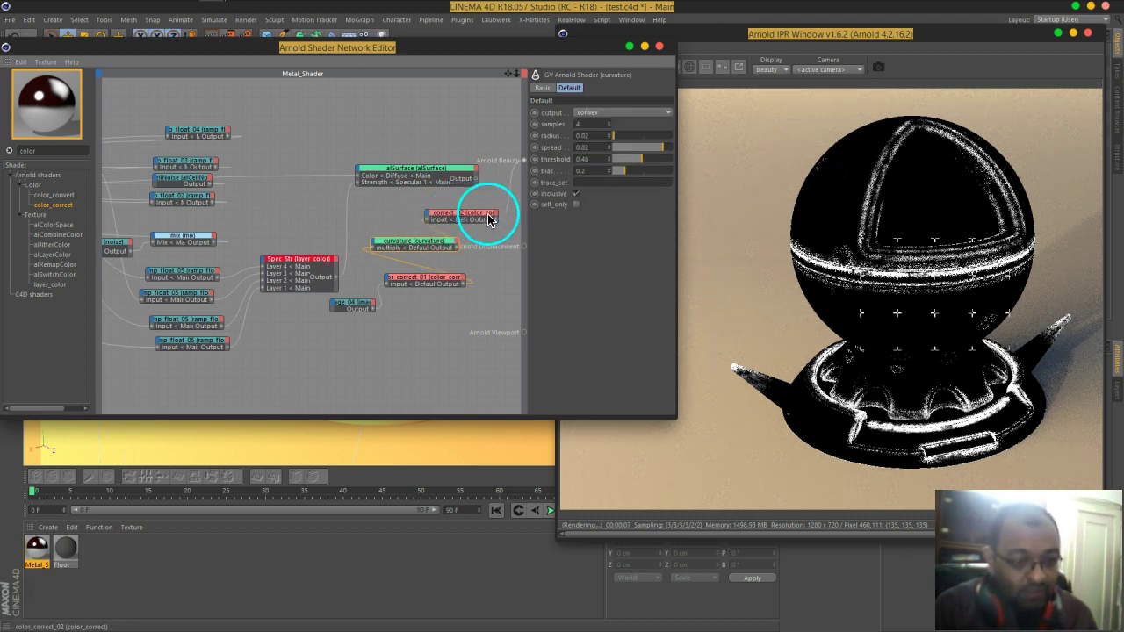
{"action": "left_click_drag", "start_coordinate": [422, 280], "coordinate": [430, 343]}
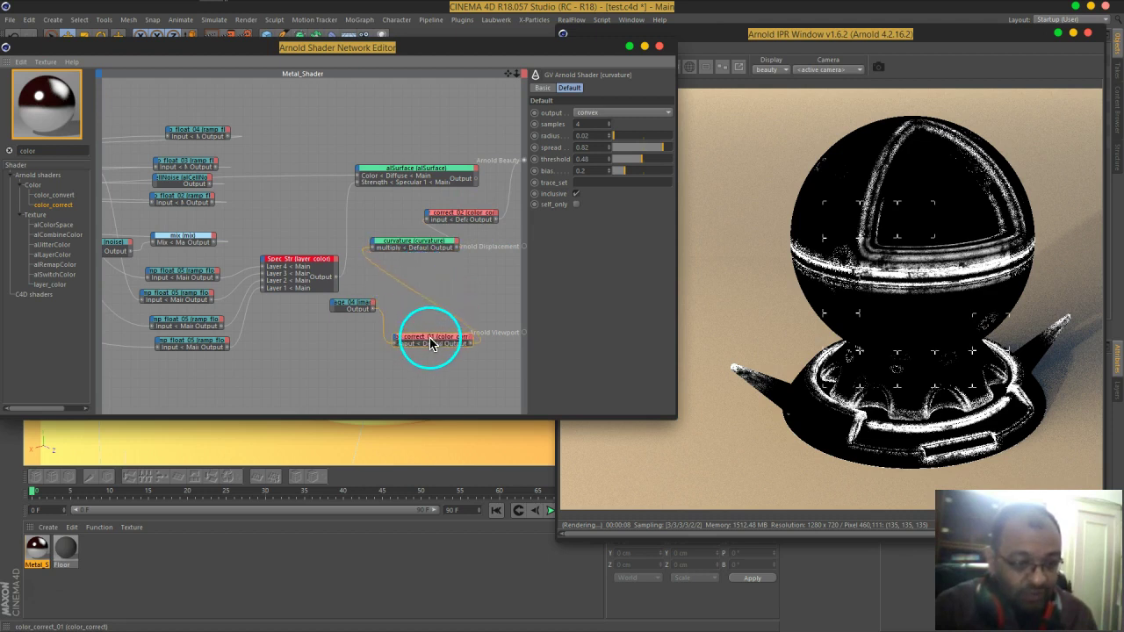
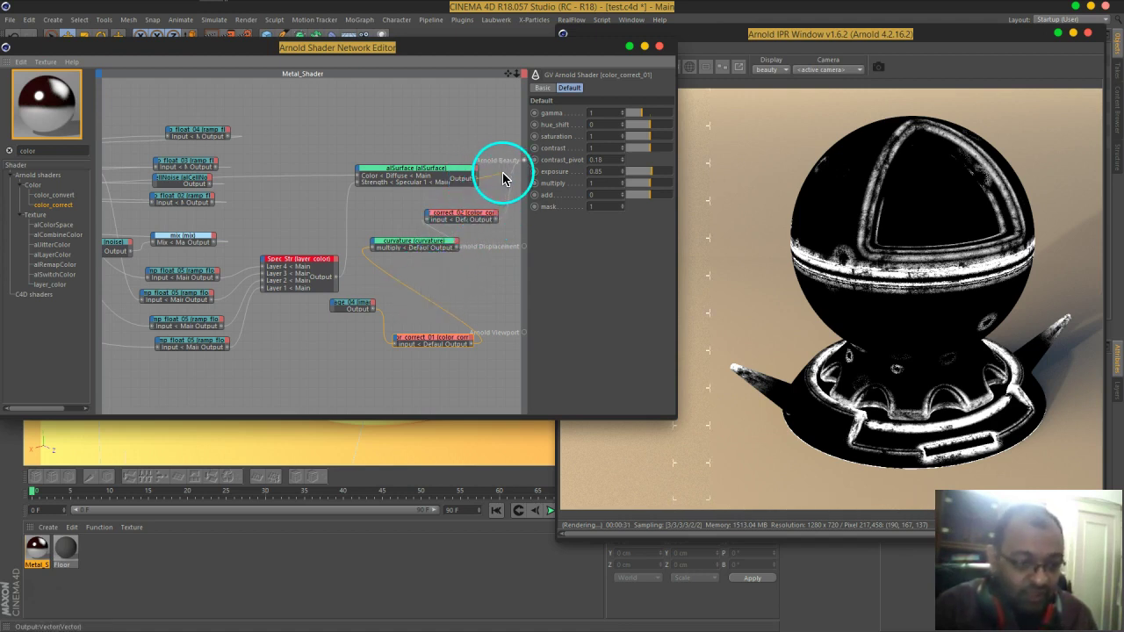
Step: Reconnect alSurface to Arnold Beauty and move the four edge-wear nodes lower in the graph
{"action": "mouse_move", "coordinate": [521, 174]}
{"action": "left_mouse_down"}
{"action": "mouse_move", "coordinate": [379, 384]}
{"action": "mouse_move", "coordinate": [352, 389]}
{"action": "left_mouse_up"}
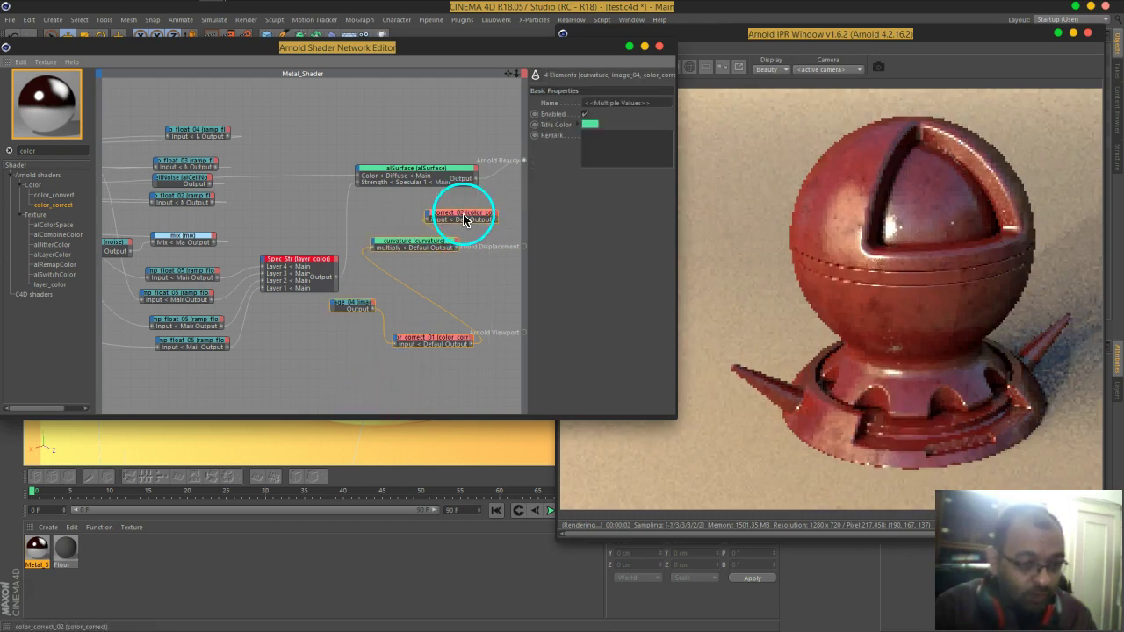
{"action": "mouse_move", "coordinate": [466, 230]}
{"action": "left_mouse_down"}
{"action": "mouse_move", "coordinate": [371, 314]}
{"action": "mouse_move", "coordinate": [284, 328]}
{"action": "left_mouse_up"}
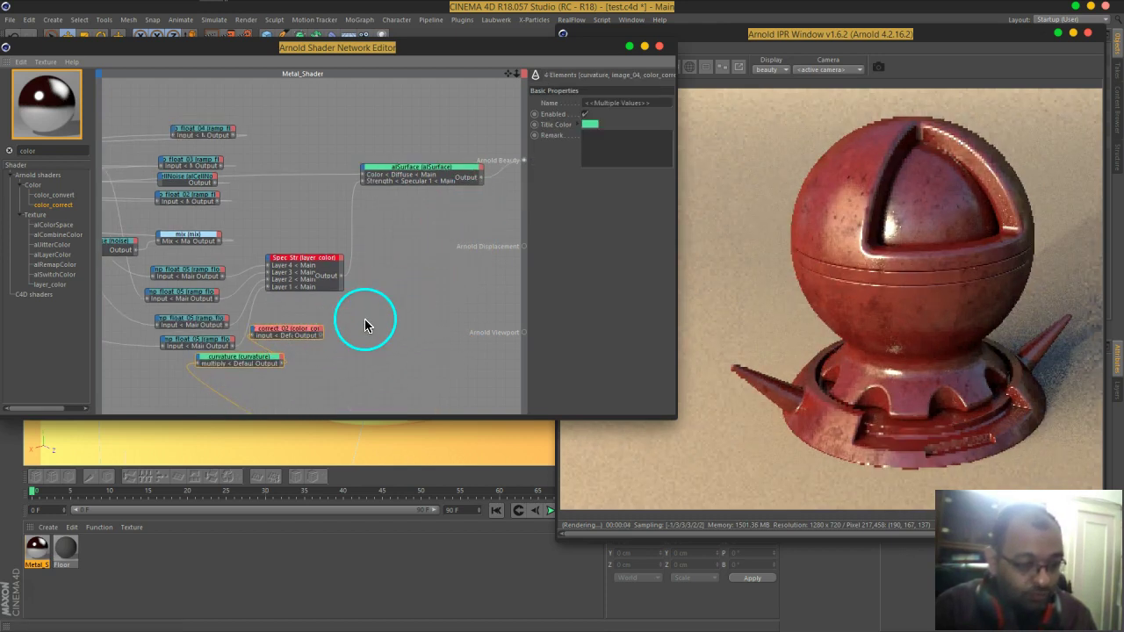
{"action": "middle_click_drag", "start_coordinate": [364, 321], "coordinate": [468, 236]}
{"action": "mouse_move", "coordinate": [414, 243]}
{"action": "left_mouse_down"}
{"action": "mouse_move", "coordinate": [420, 266]}
{"action": "mouse_move", "coordinate": [431, 234]}
{"action": "mouse_move", "coordinate": [414, 260]}
{"action": "mouse_move", "coordinate": [339, 271]}
{"action": "left_mouse_up"}
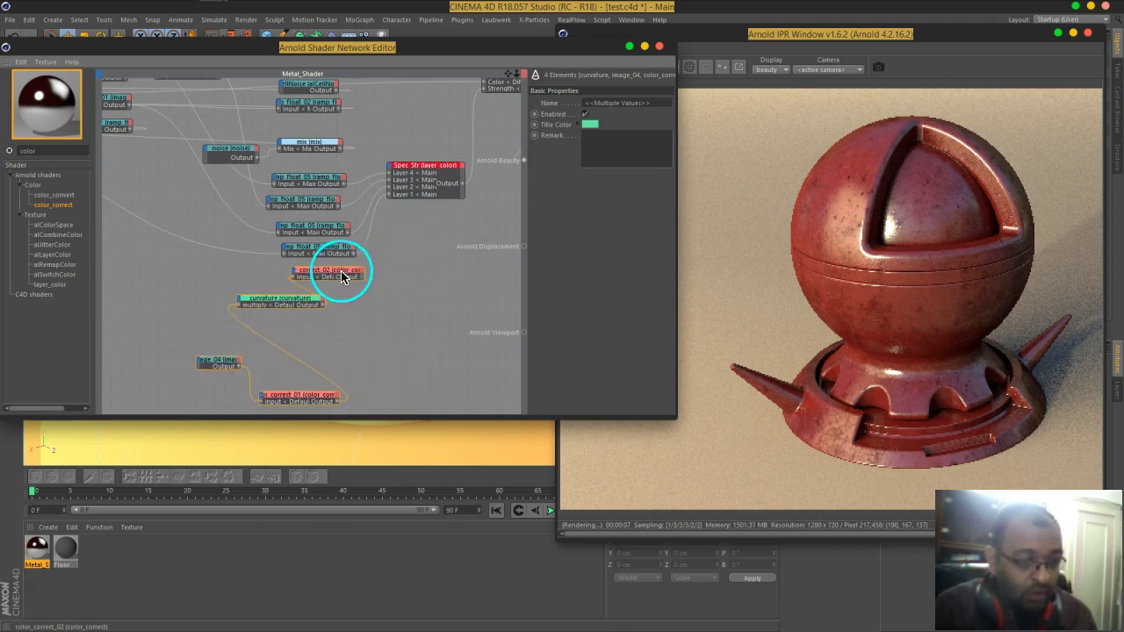
{"action": "left_click", "coordinate": [334, 327]}
Step: Place curvature beside correct_02, with image and correct_01 to its left near Spec_Str
{"action": "mouse_move", "coordinate": [281, 307]}
{"action": "left_mouse_down"}
{"action": "mouse_move", "coordinate": [235, 275]}
{"action": "mouse_move", "coordinate": [243, 289]}
{"action": "left_mouse_up"}
{"action": "middle_click_drag", "start_coordinate": [243, 289], "coordinate": [336, 304]}
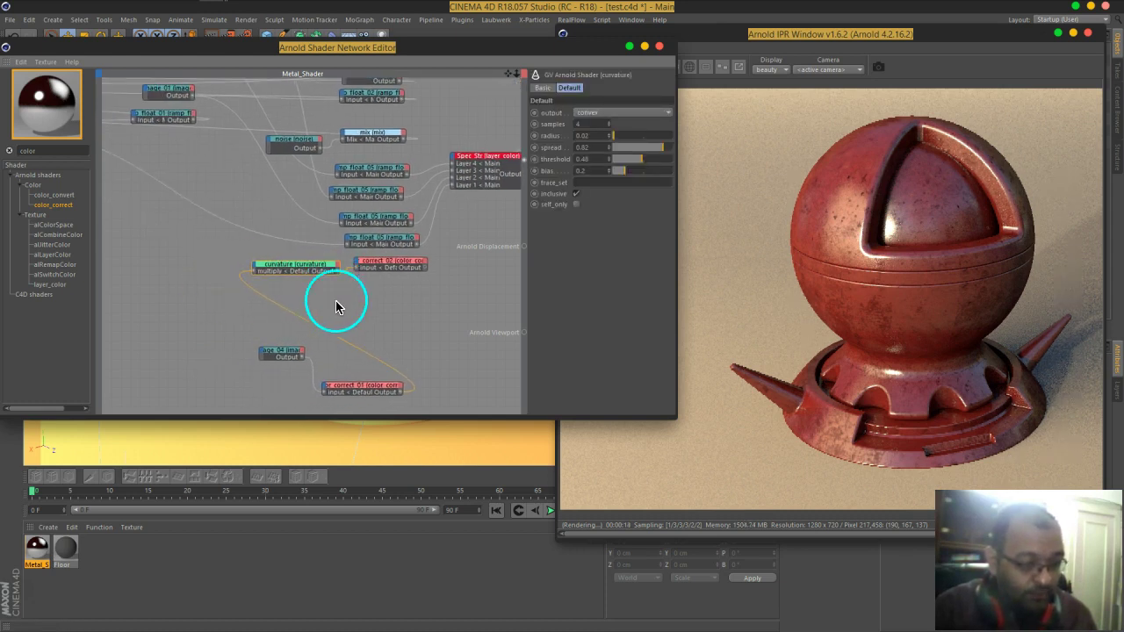
{"action": "mouse_move", "coordinate": [375, 379]}
{"action": "left_mouse_down"}
{"action": "mouse_move", "coordinate": [301, 360]}
{"action": "mouse_move", "coordinate": [139, 242]}
{"action": "left_mouse_up"}
{"action": "left_click", "coordinate": [367, 395]}
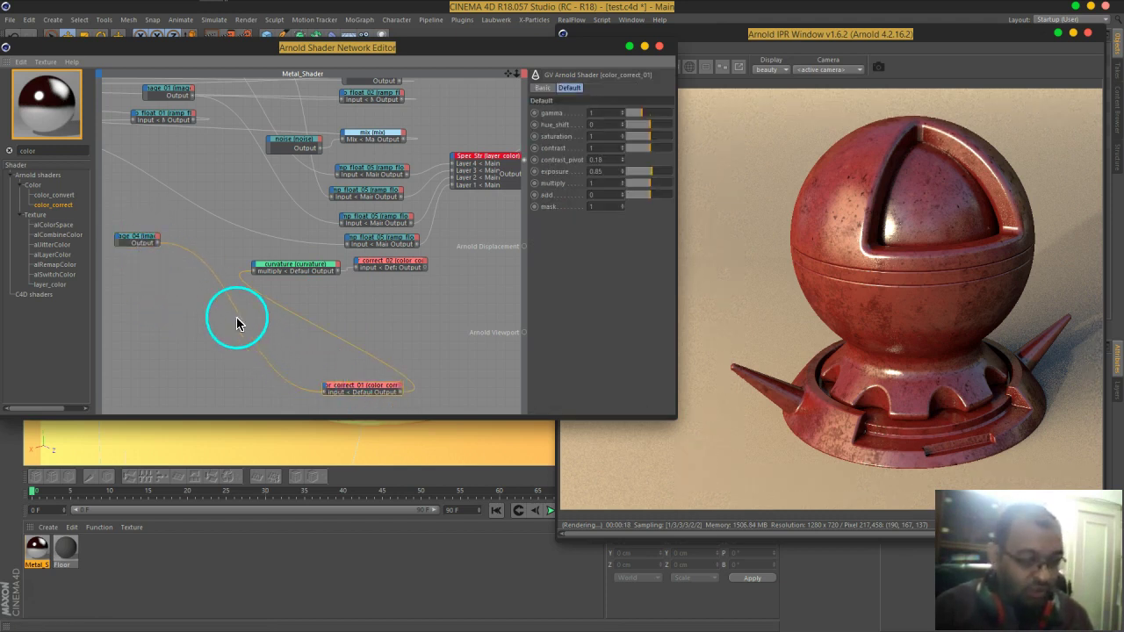
{"action": "left_click_drag", "start_coordinate": [358, 391], "coordinate": [197, 268]}
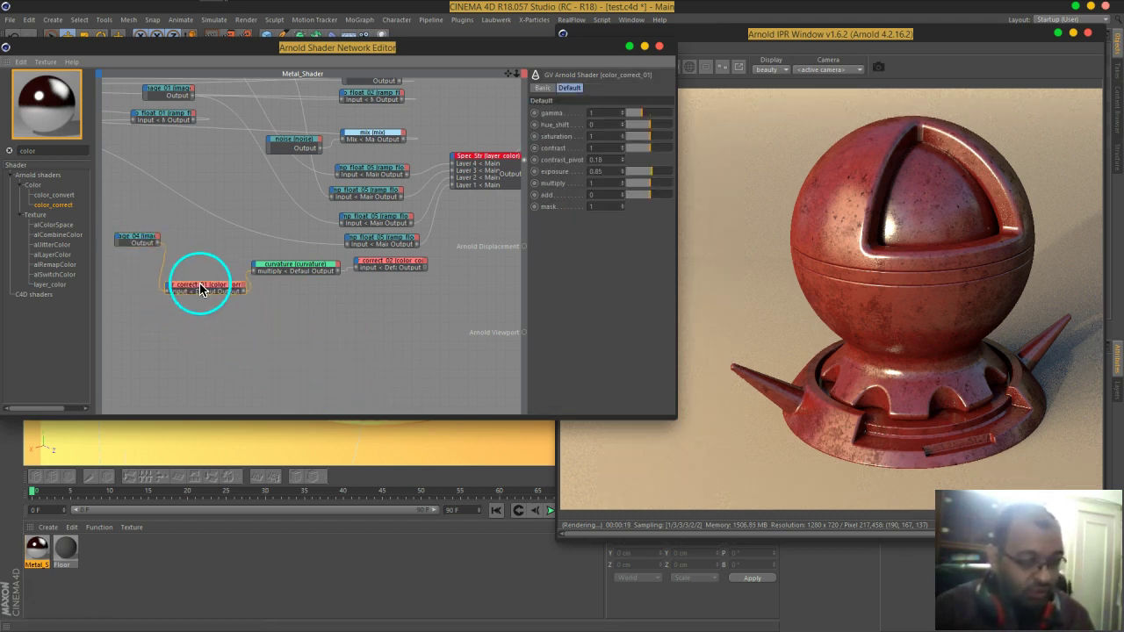
{"action": "middle_click_drag", "start_coordinate": [477, 311], "coordinate": [343, 296]}
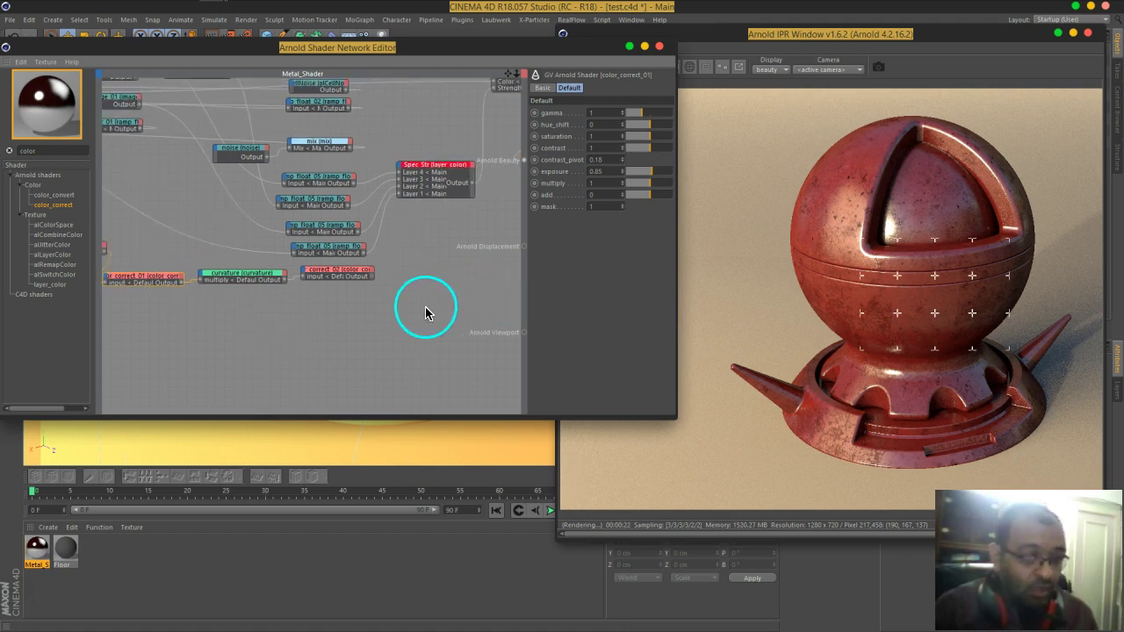
{"action": "middle_click_drag", "start_coordinate": [439, 231], "coordinate": [384, 284]}
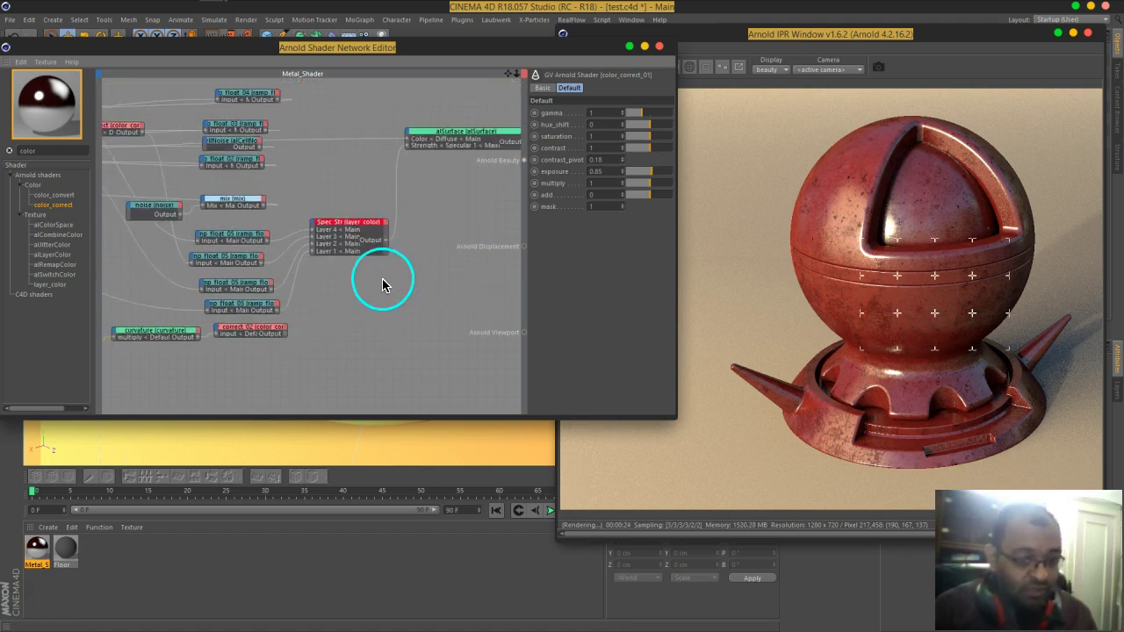
Step: Preview Spec_Str and plug correct_02's output into it as Layer 5
{"action": "left_click", "coordinate": [350, 229]}
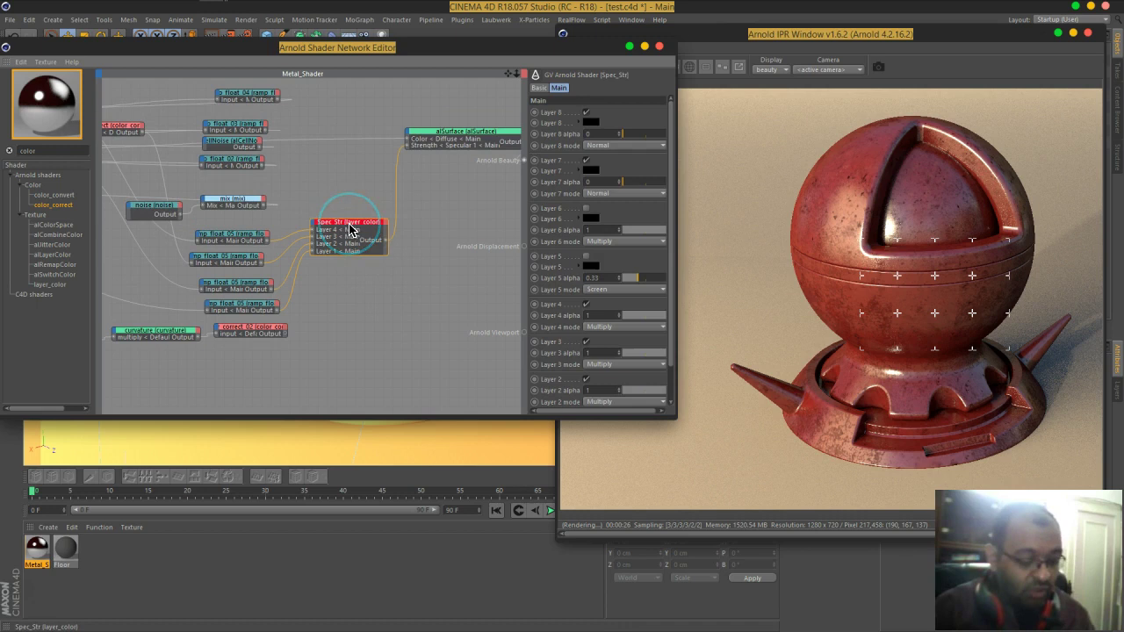
{"action": "left_click", "coordinate": [350, 229], "text": "alt"}
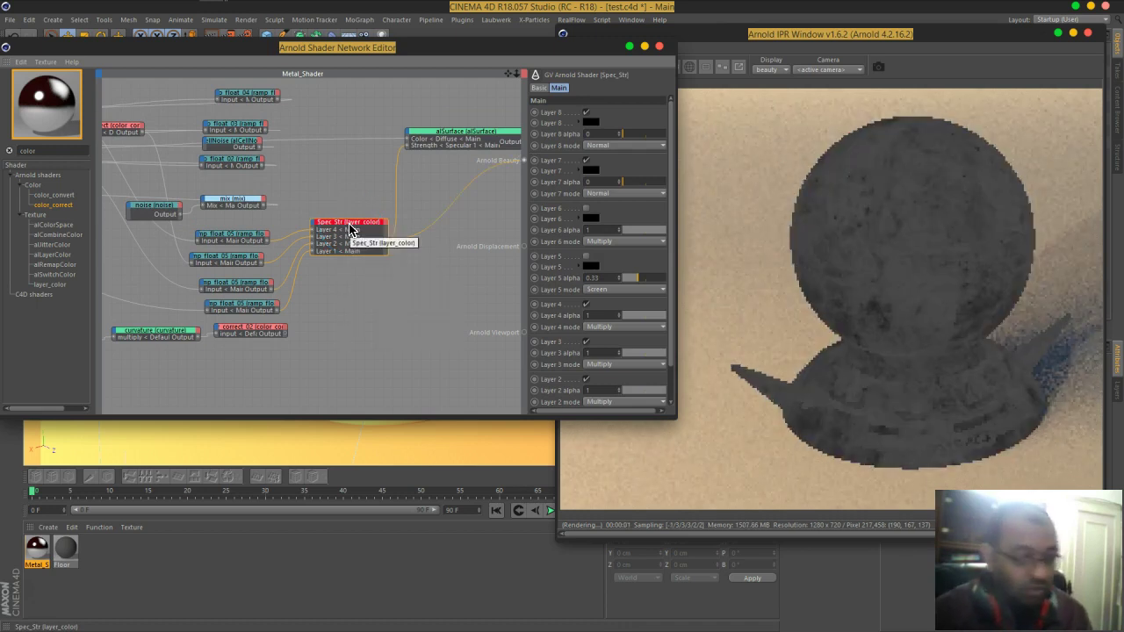
{"action": "left_click_drag", "start_coordinate": [287, 339], "coordinate": [343, 305]}
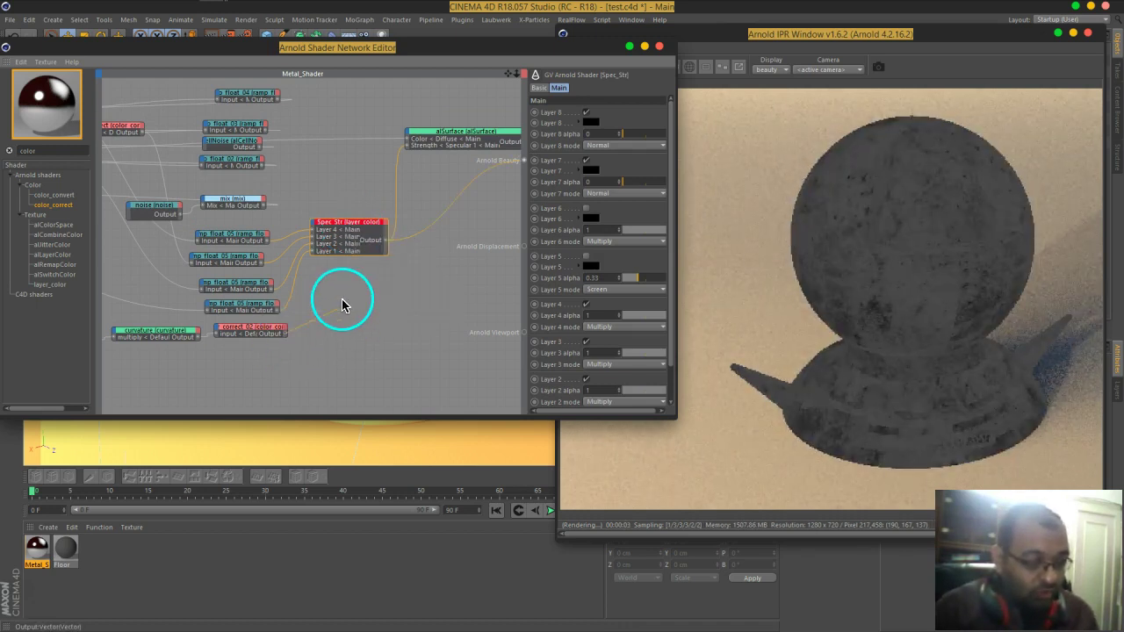
{"action": "left_click_drag", "start_coordinate": [314, 227], "coordinate": [314, 229]}
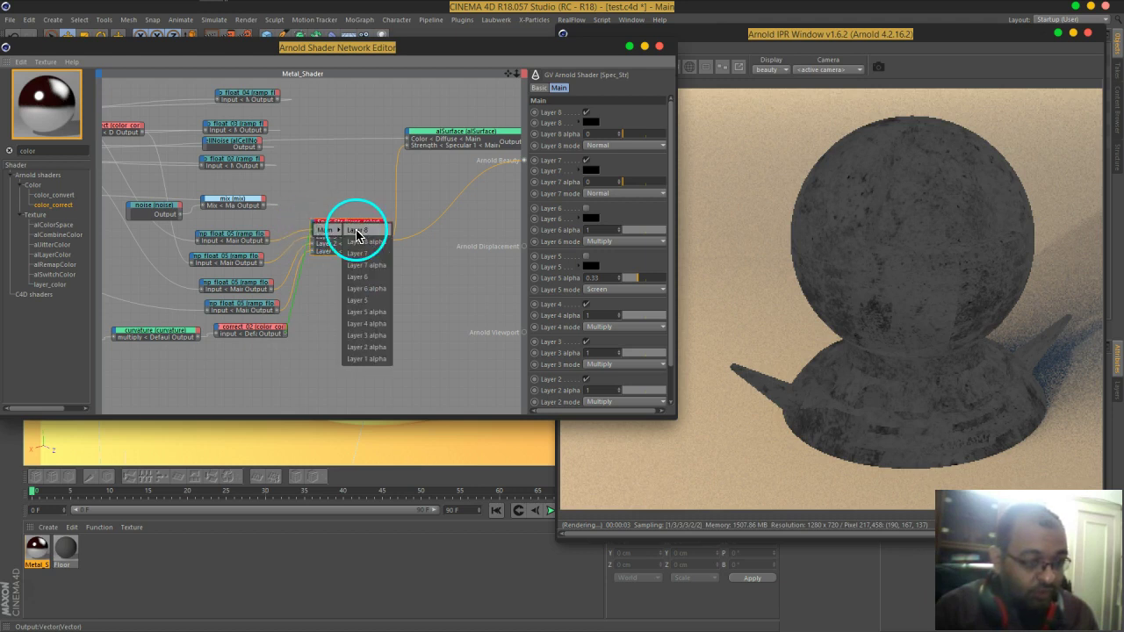
{"action": "left_click", "coordinate": [372, 292]}
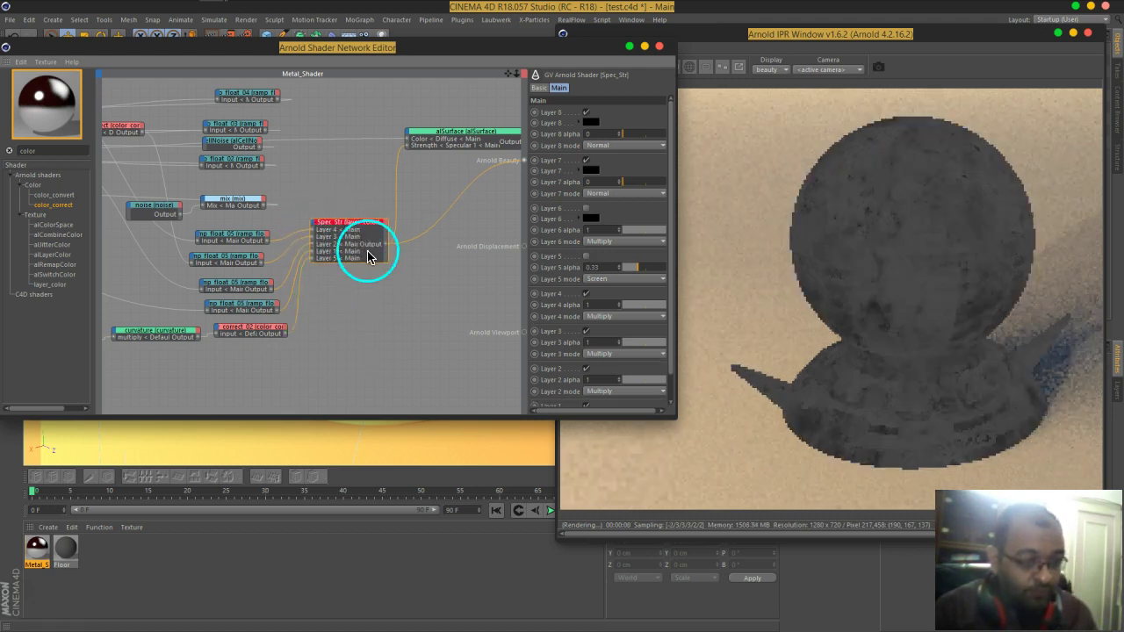
Step: Enable Layer 5 with alpha 1 and reconnect alSurface to Arnold Beauty
{"action": "left_click", "coordinate": [585, 256]}
{"action": "left_click_drag", "start_coordinate": [675, 416], "coordinate": [707, 425]}
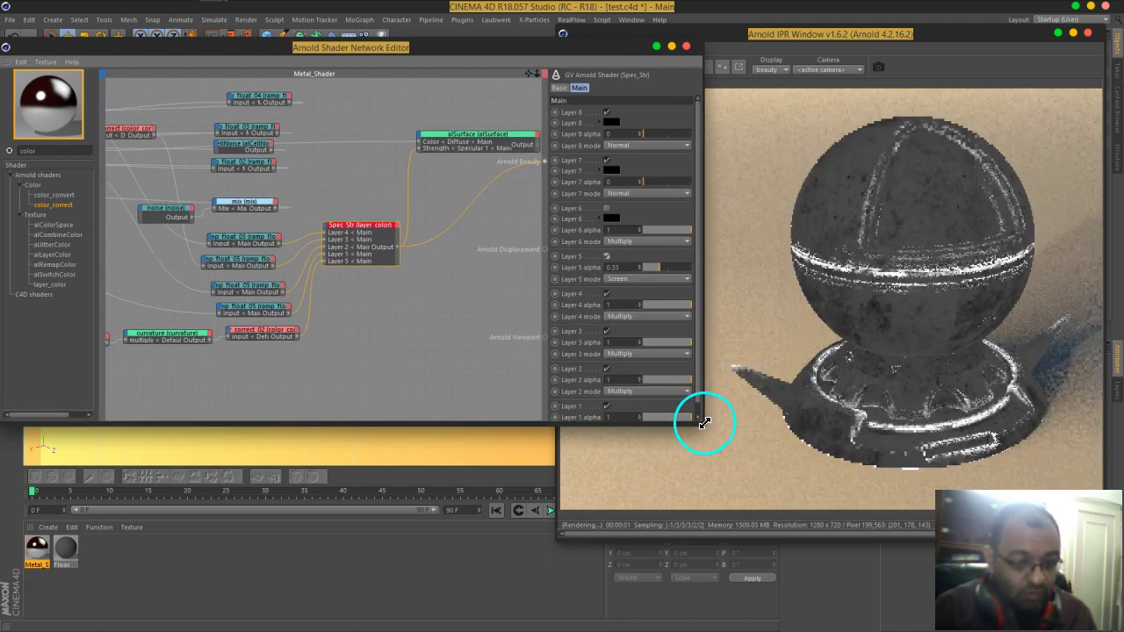
{"action": "left_click_drag", "start_coordinate": [662, 268], "coordinate": [709, 280]}
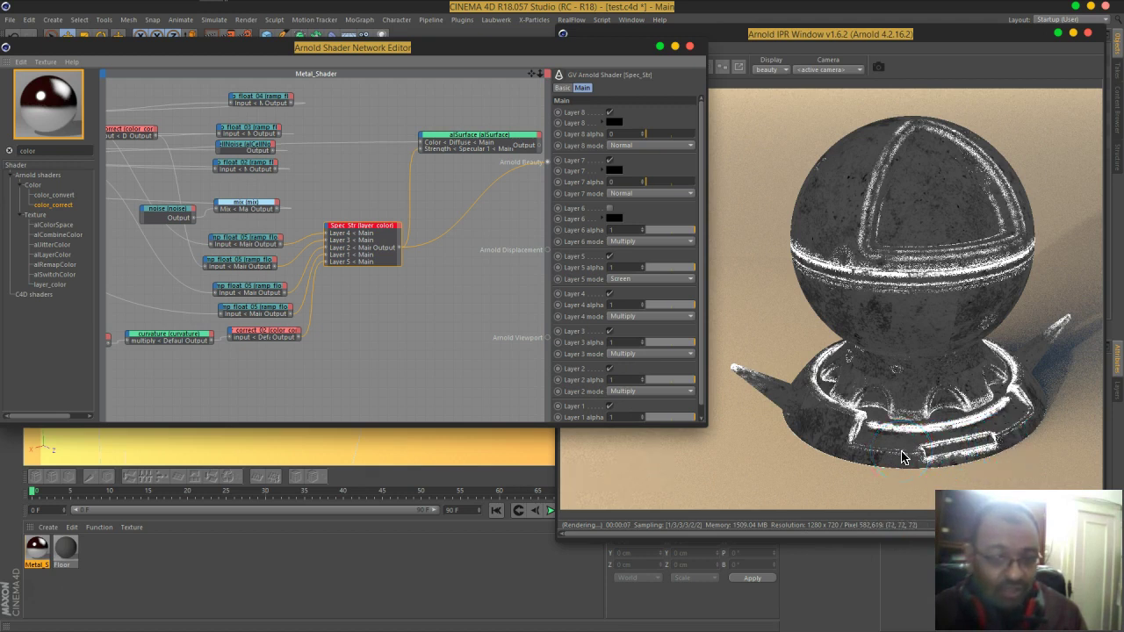
{"action": "middle_click_drag", "start_coordinate": [454, 188], "coordinate": [433, 188]}
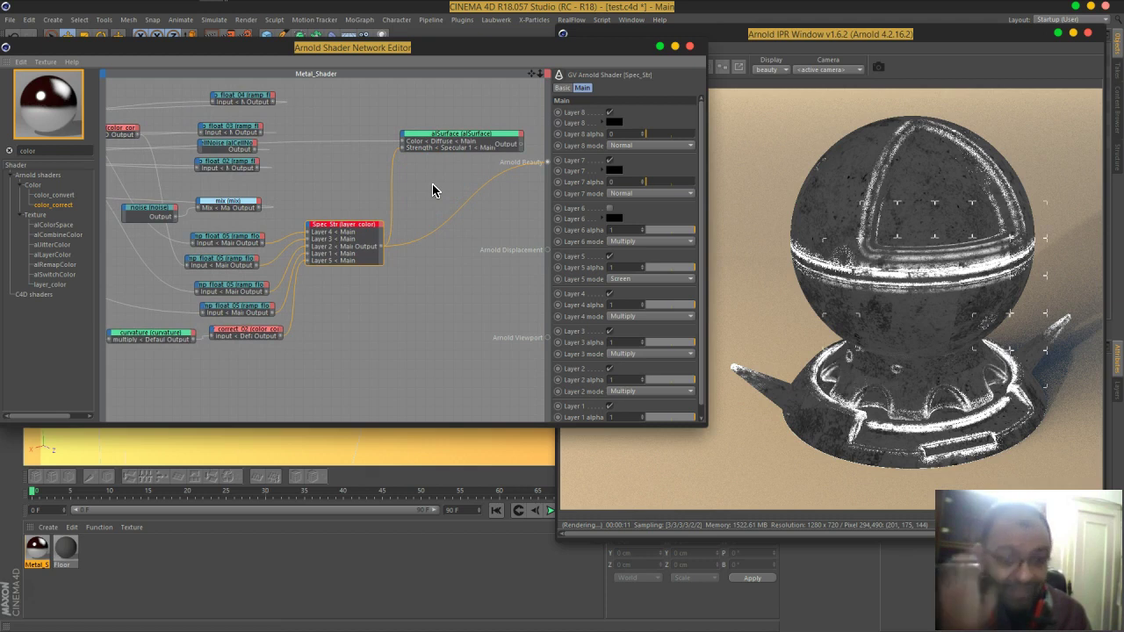
{"action": "left_click_drag", "start_coordinate": [500, 155], "coordinate": [546, 163]}
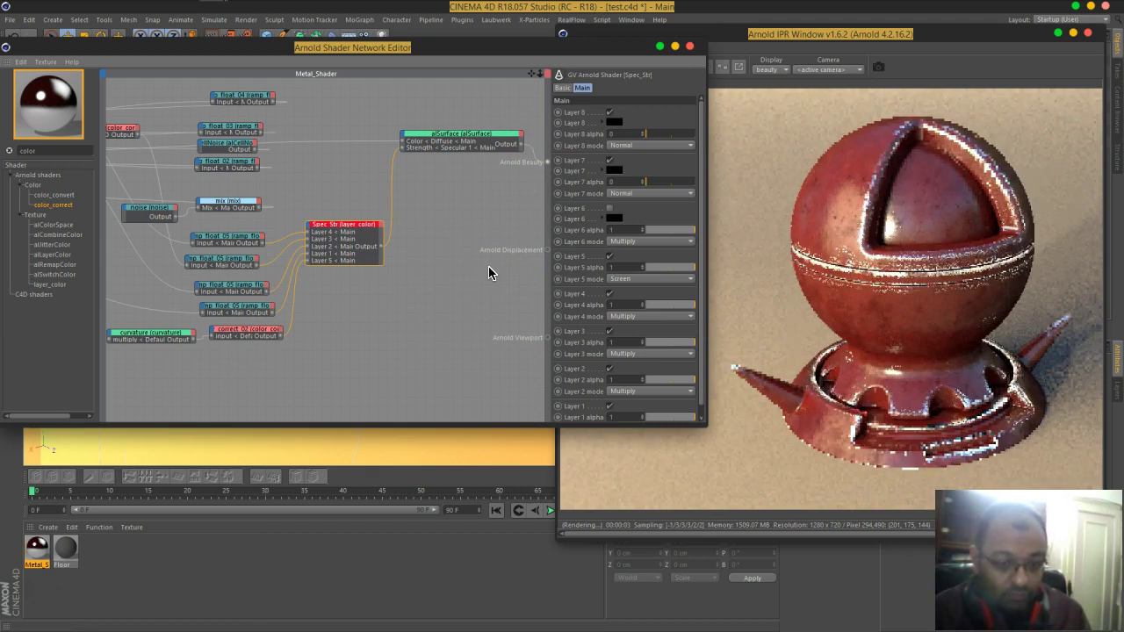
Step: Raise color_correct_02's exposure from the default to about 1.04 for brighter edge wear
{"action": "left_click", "coordinate": [874, 379]}
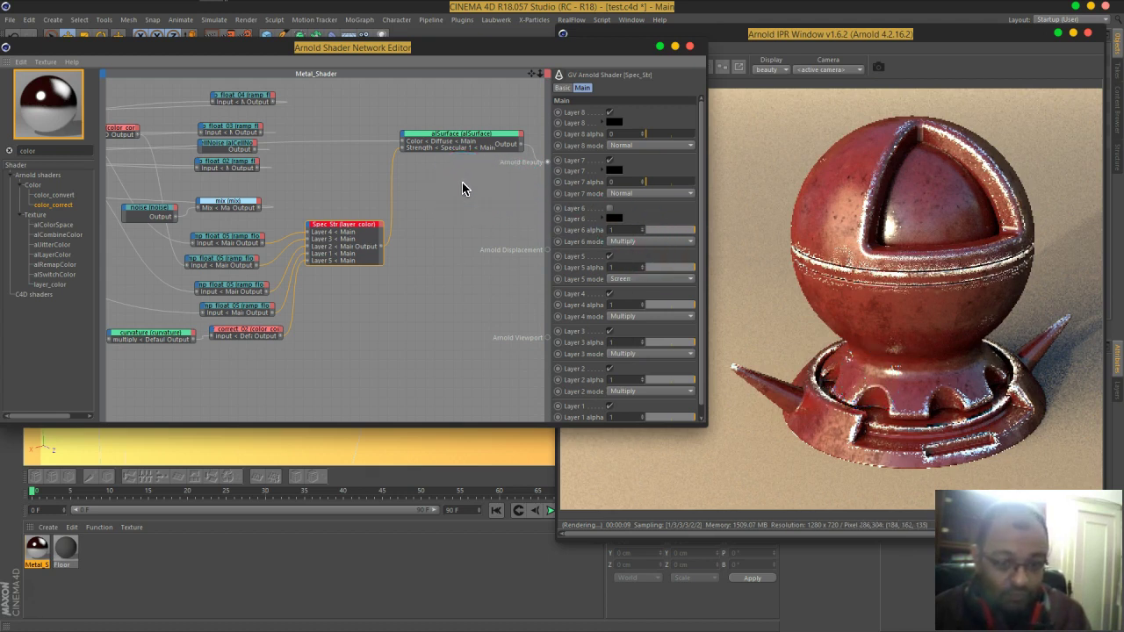
{"action": "left_click", "coordinate": [367, 245]}
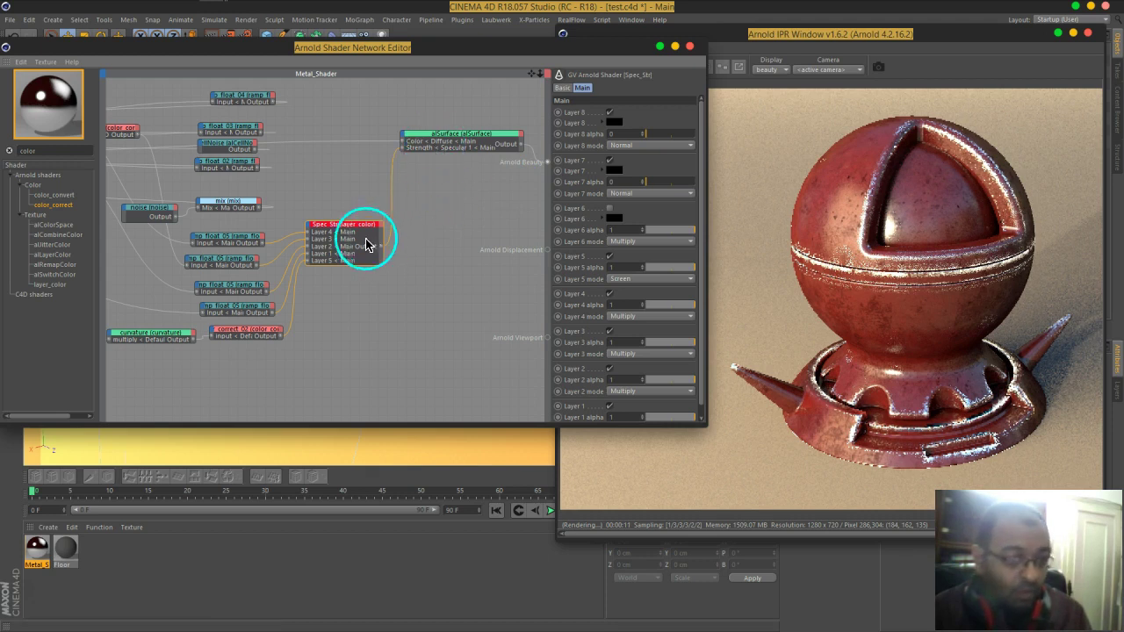
{"action": "left_click", "coordinate": [329, 231]}
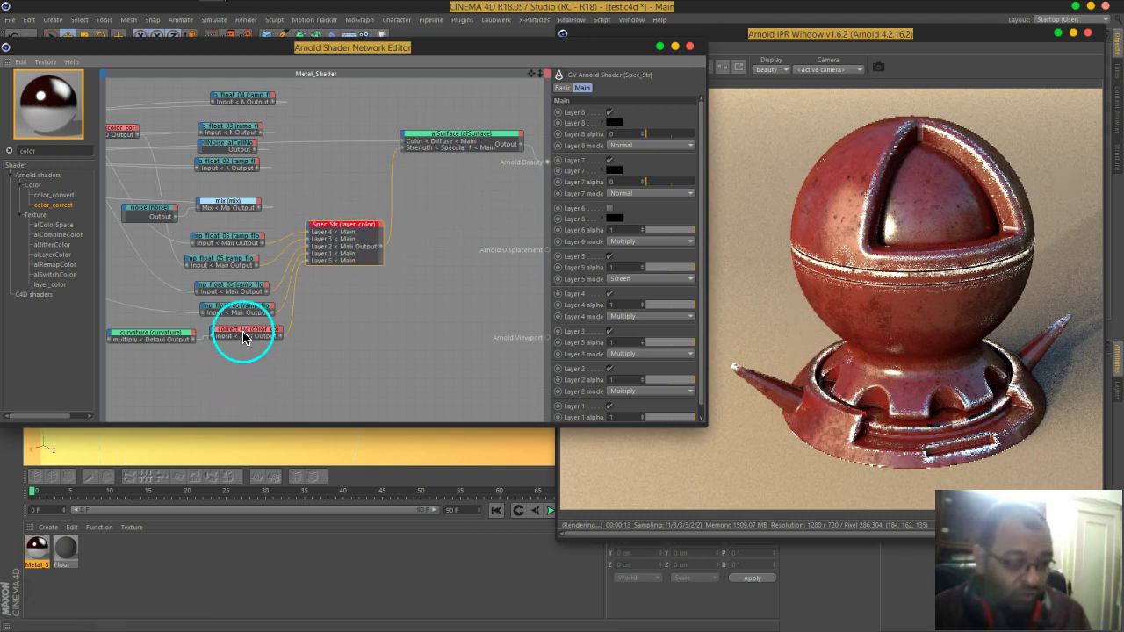
{"action": "left_click", "coordinate": [245, 328]}
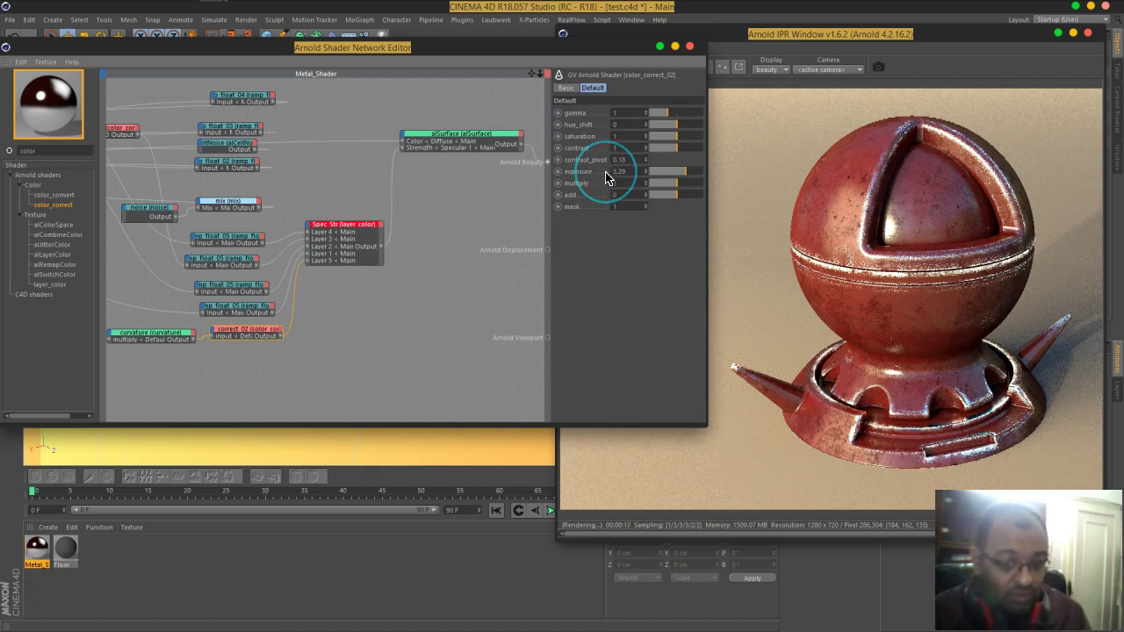
{"action": "double_click", "coordinate": [632, 173]}
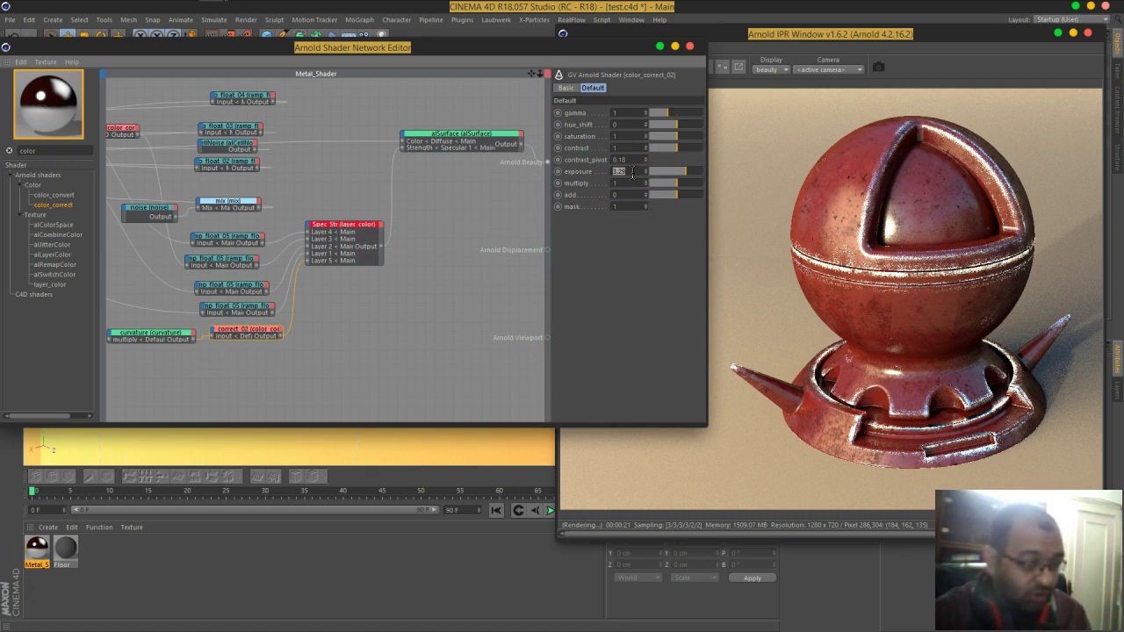
{"action": "type", "text": "10.5"}
{"action": "key", "text": "Return"}
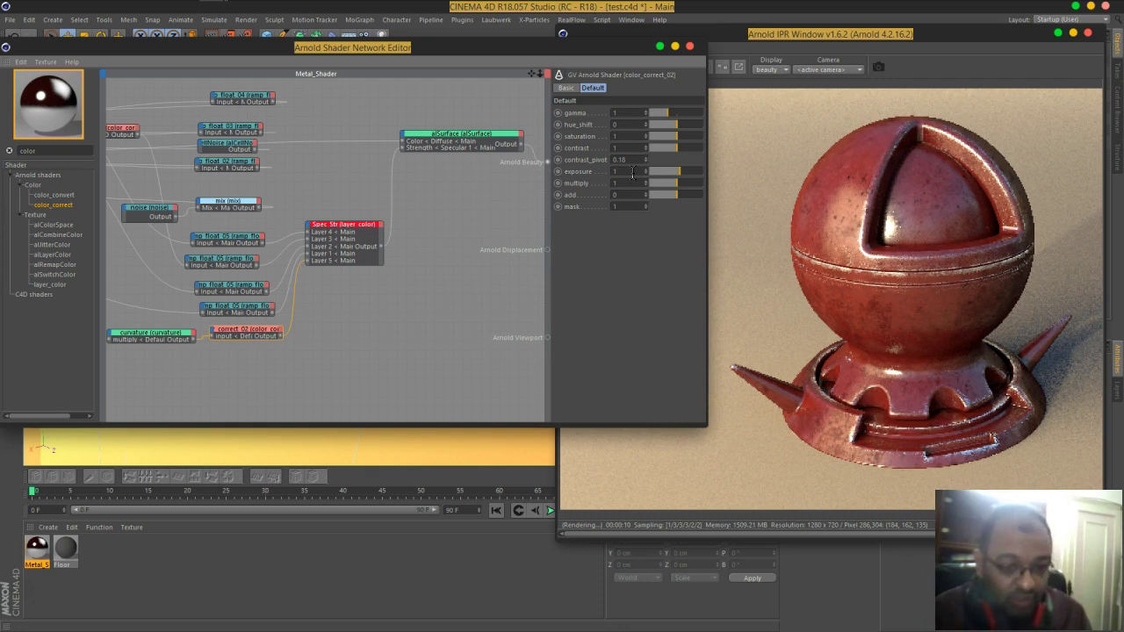
{"action": "key", "text": "Return"}
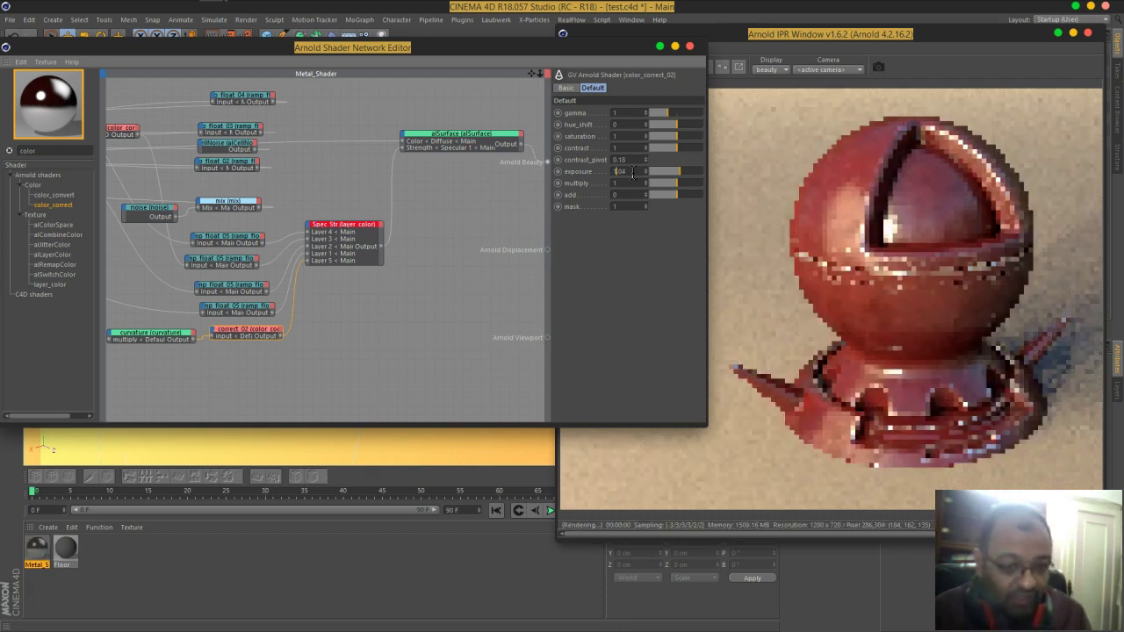
{"action": "key", "text": "BackSpace"}
{"action": "key", "text": "BackSpace"}
{"action": "type", "text": "1"}
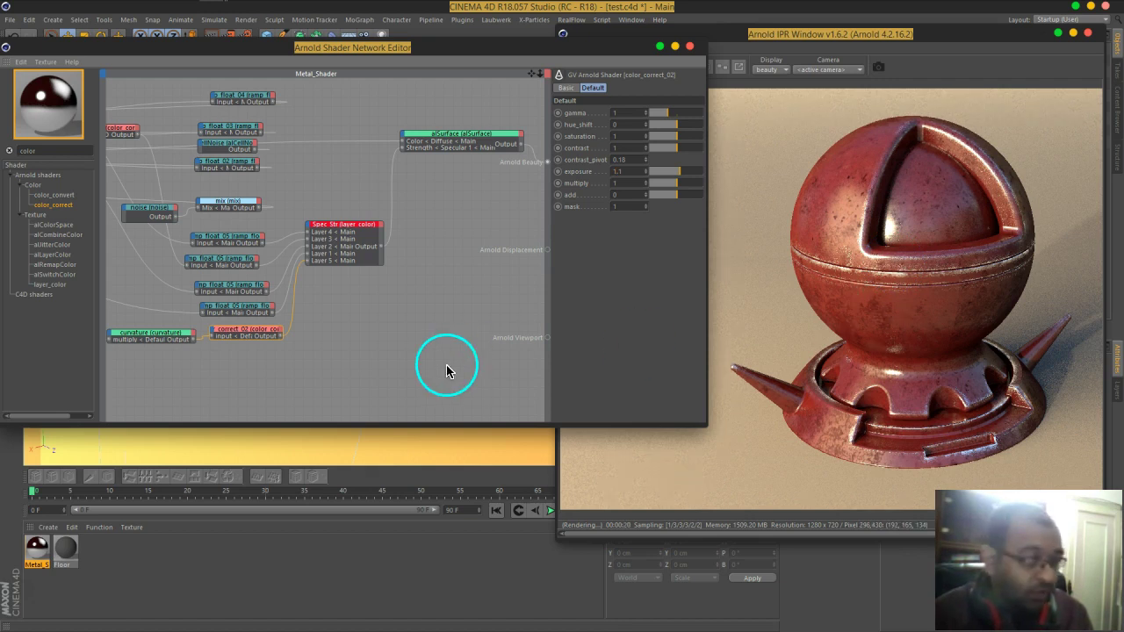
Step: Drop the alSurface Specular 1 roughness from 0.27 to 0.1 for glossier reflections
{"action": "left_click", "coordinate": [446, 139]}
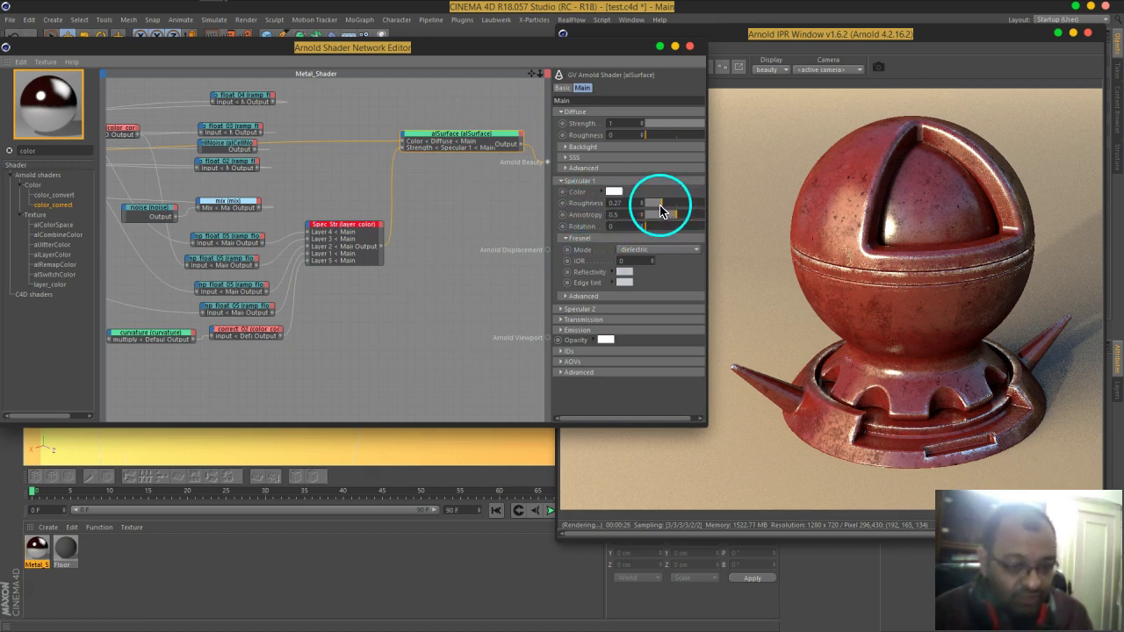
{"action": "left_click_drag", "start_coordinate": [663, 212], "coordinate": [653, 209]}
{"action": "left_click", "coordinate": [673, 327]}
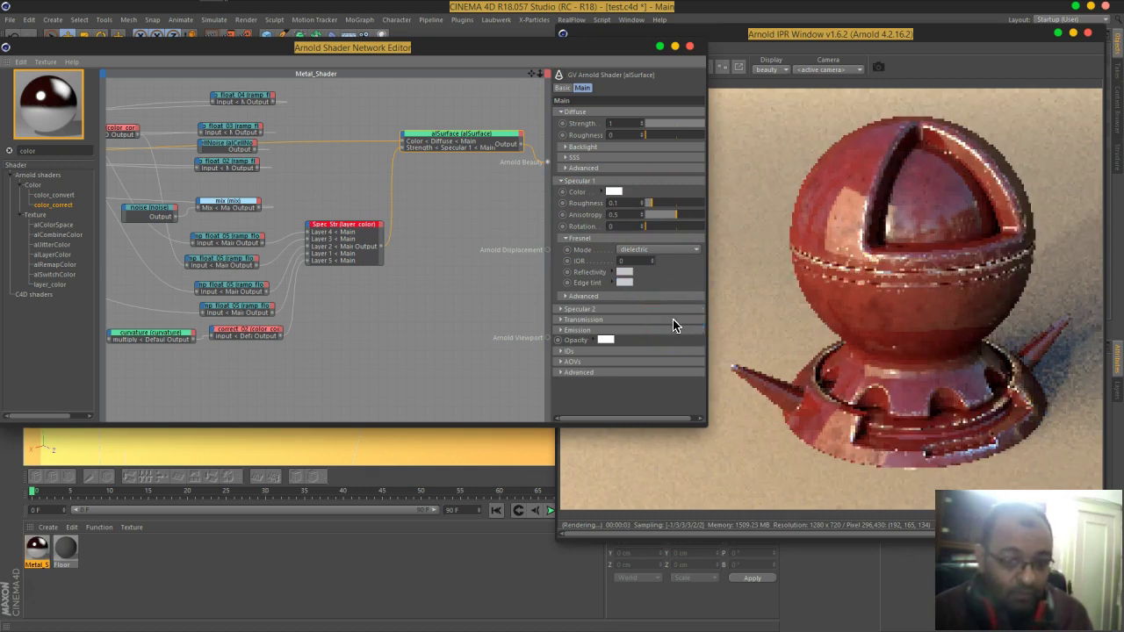
{"action": "left_click_drag", "start_coordinate": [1044, 326], "coordinate": [903, 290]}
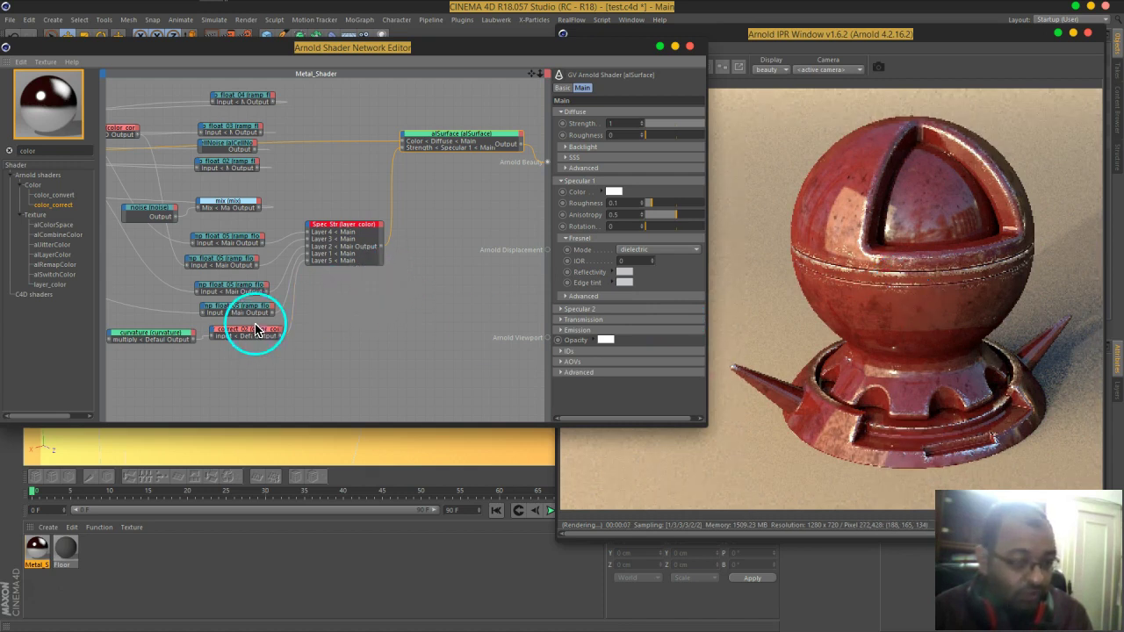
Step: Set color_correct_02's exposure to 2
{"action": "left_click", "coordinate": [256, 329]}
{"action": "double_click", "coordinate": [625, 172]}
{"action": "type", "text": "0"}
{"action": "key", "text": "Return"}
{"action": "left_click", "coordinate": [584, 184]}
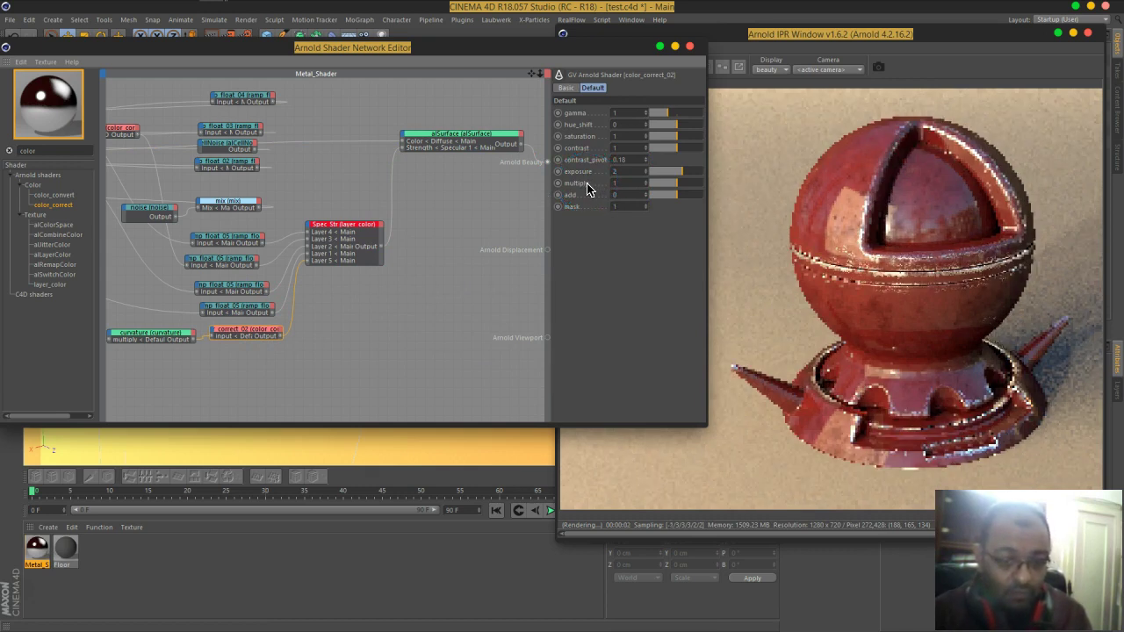
Step: Pan across the node graph to check the network and clear the selection
{"action": "left_click", "coordinate": [883, 271]}
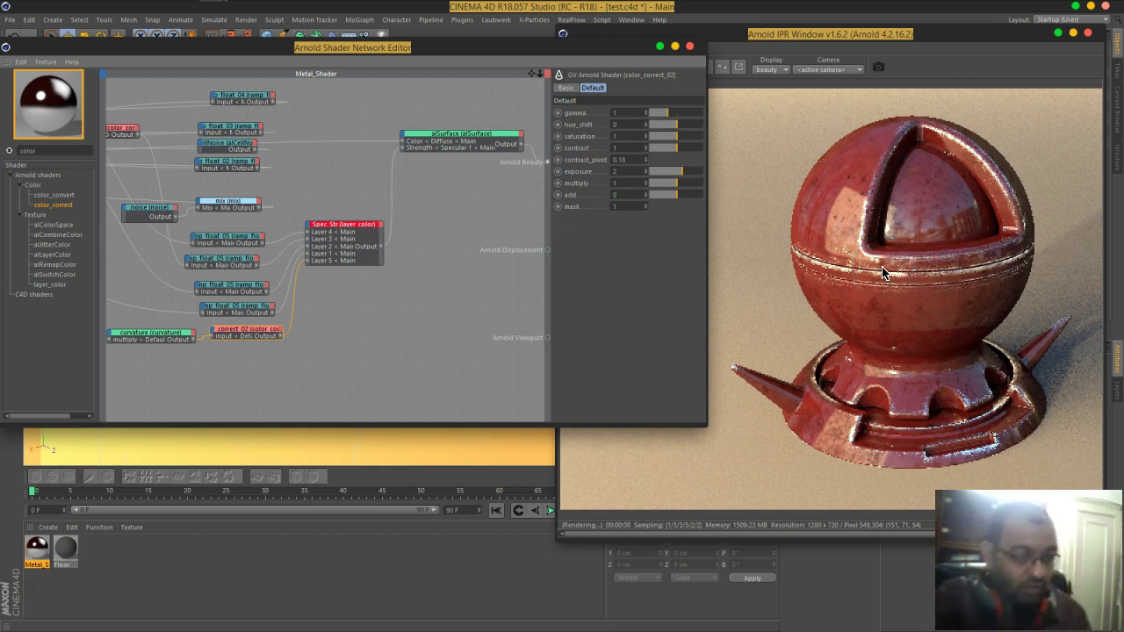
{"action": "mouse_move", "coordinate": [747, 302]}
{"action": "left_mouse_down"}
{"action": "mouse_move", "coordinate": [380, 304]}
{"action": "mouse_move", "coordinate": [570, 306]}
{"action": "mouse_move", "coordinate": [413, 316]}
{"action": "mouse_move", "coordinate": [799, 316]}
{"action": "mouse_move", "coordinate": [760, 346]}
{"action": "mouse_move", "coordinate": [644, 356]}
{"action": "mouse_move", "coordinate": [432, 310]}
{"action": "mouse_move", "coordinate": [326, 310]}
{"action": "mouse_move", "coordinate": [437, 314]}
{"action": "left_mouse_up"}
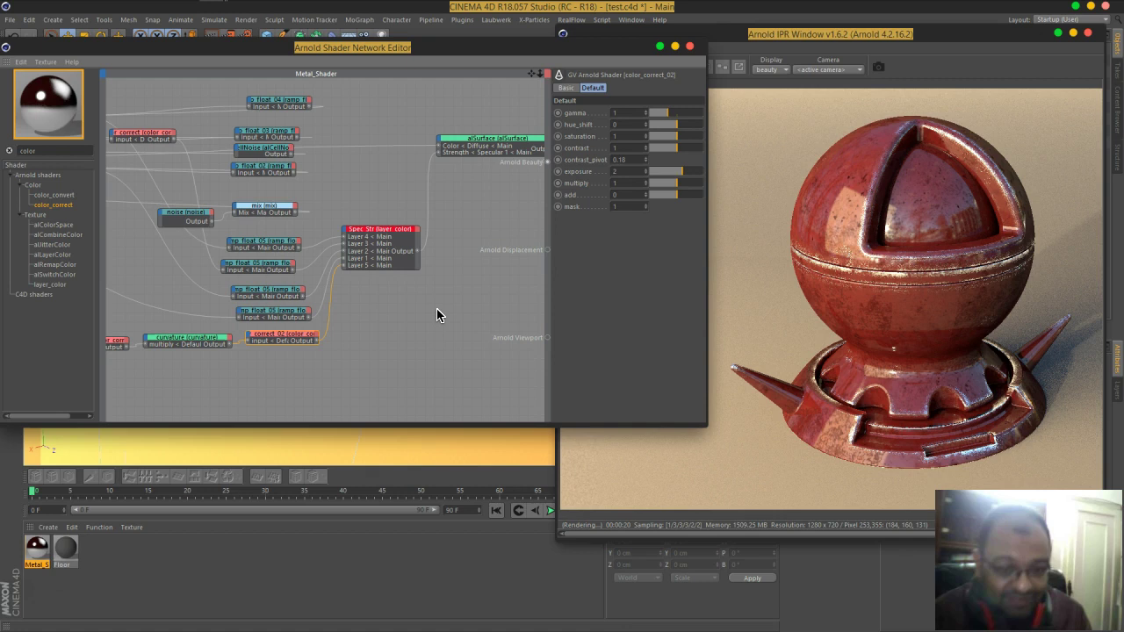
{"action": "left_click", "coordinate": [422, 302]}
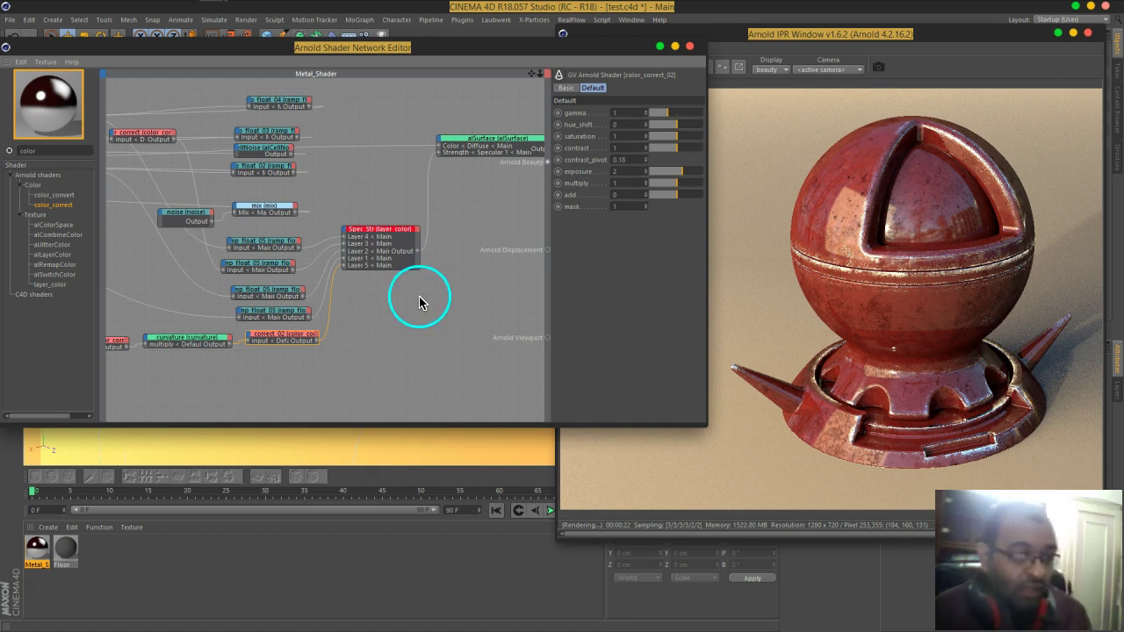
{"action": "left_click_drag", "start_coordinate": [419, 303], "coordinate": [448, 160]}
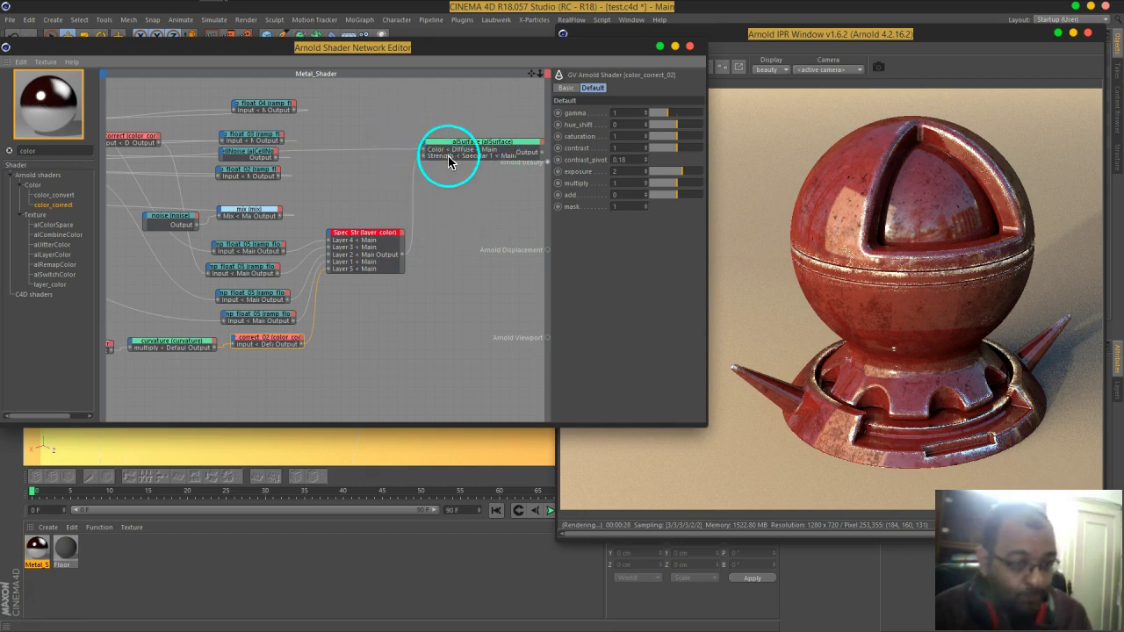
{"action": "mouse_move", "coordinate": [452, 169]}
{"action": "left_mouse_down"}
{"action": "mouse_move", "coordinate": [465, 161]}
{"action": "mouse_move", "coordinate": [459, 206]}
{"action": "left_mouse_up"}
{"action": "left_click", "coordinate": [457, 216]}
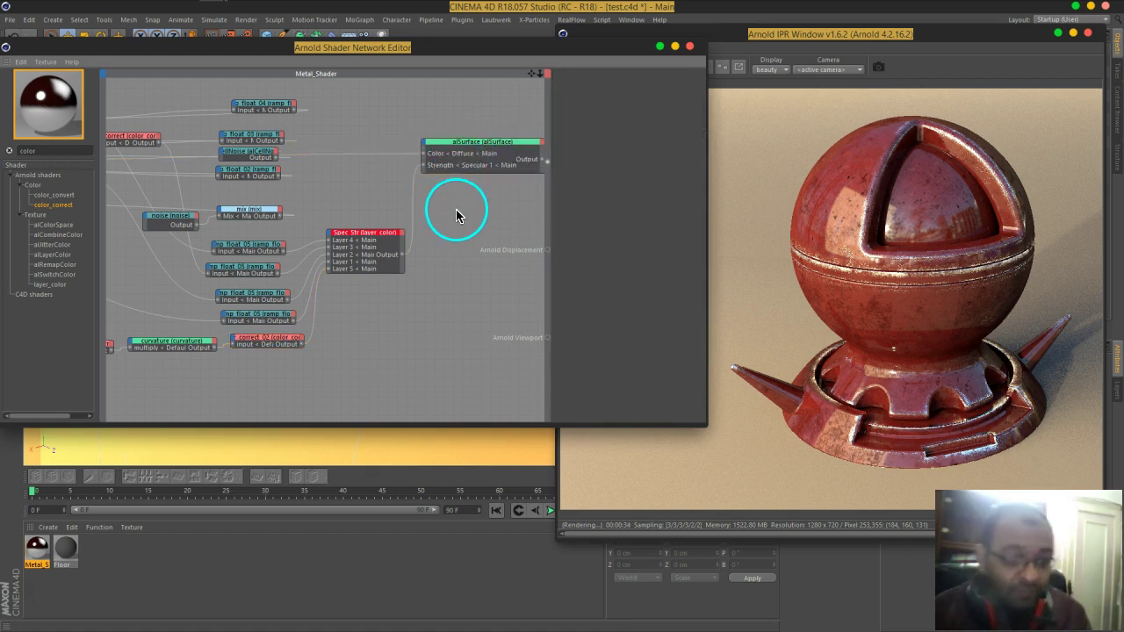